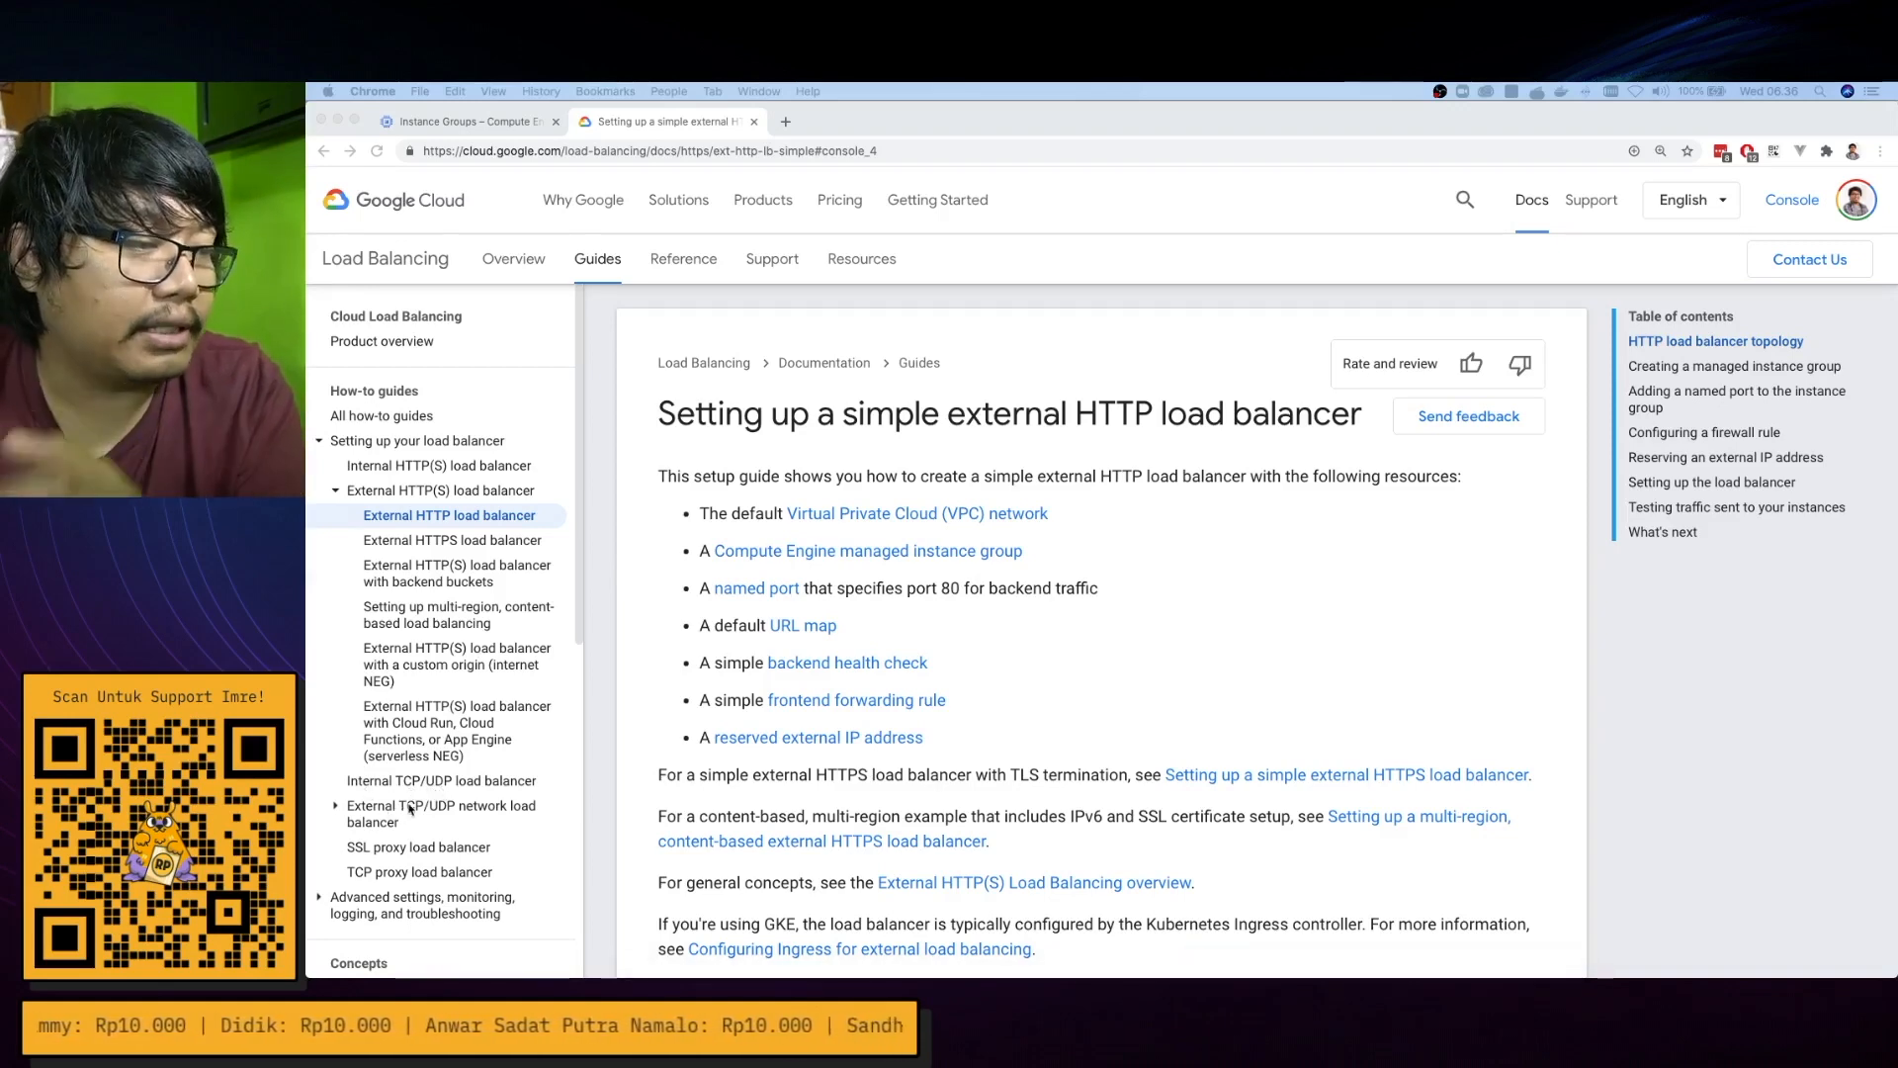
{"action": "scroll", "coordinate": [439, 812], "scroll_direction": "down", "scroll_amount": 1}
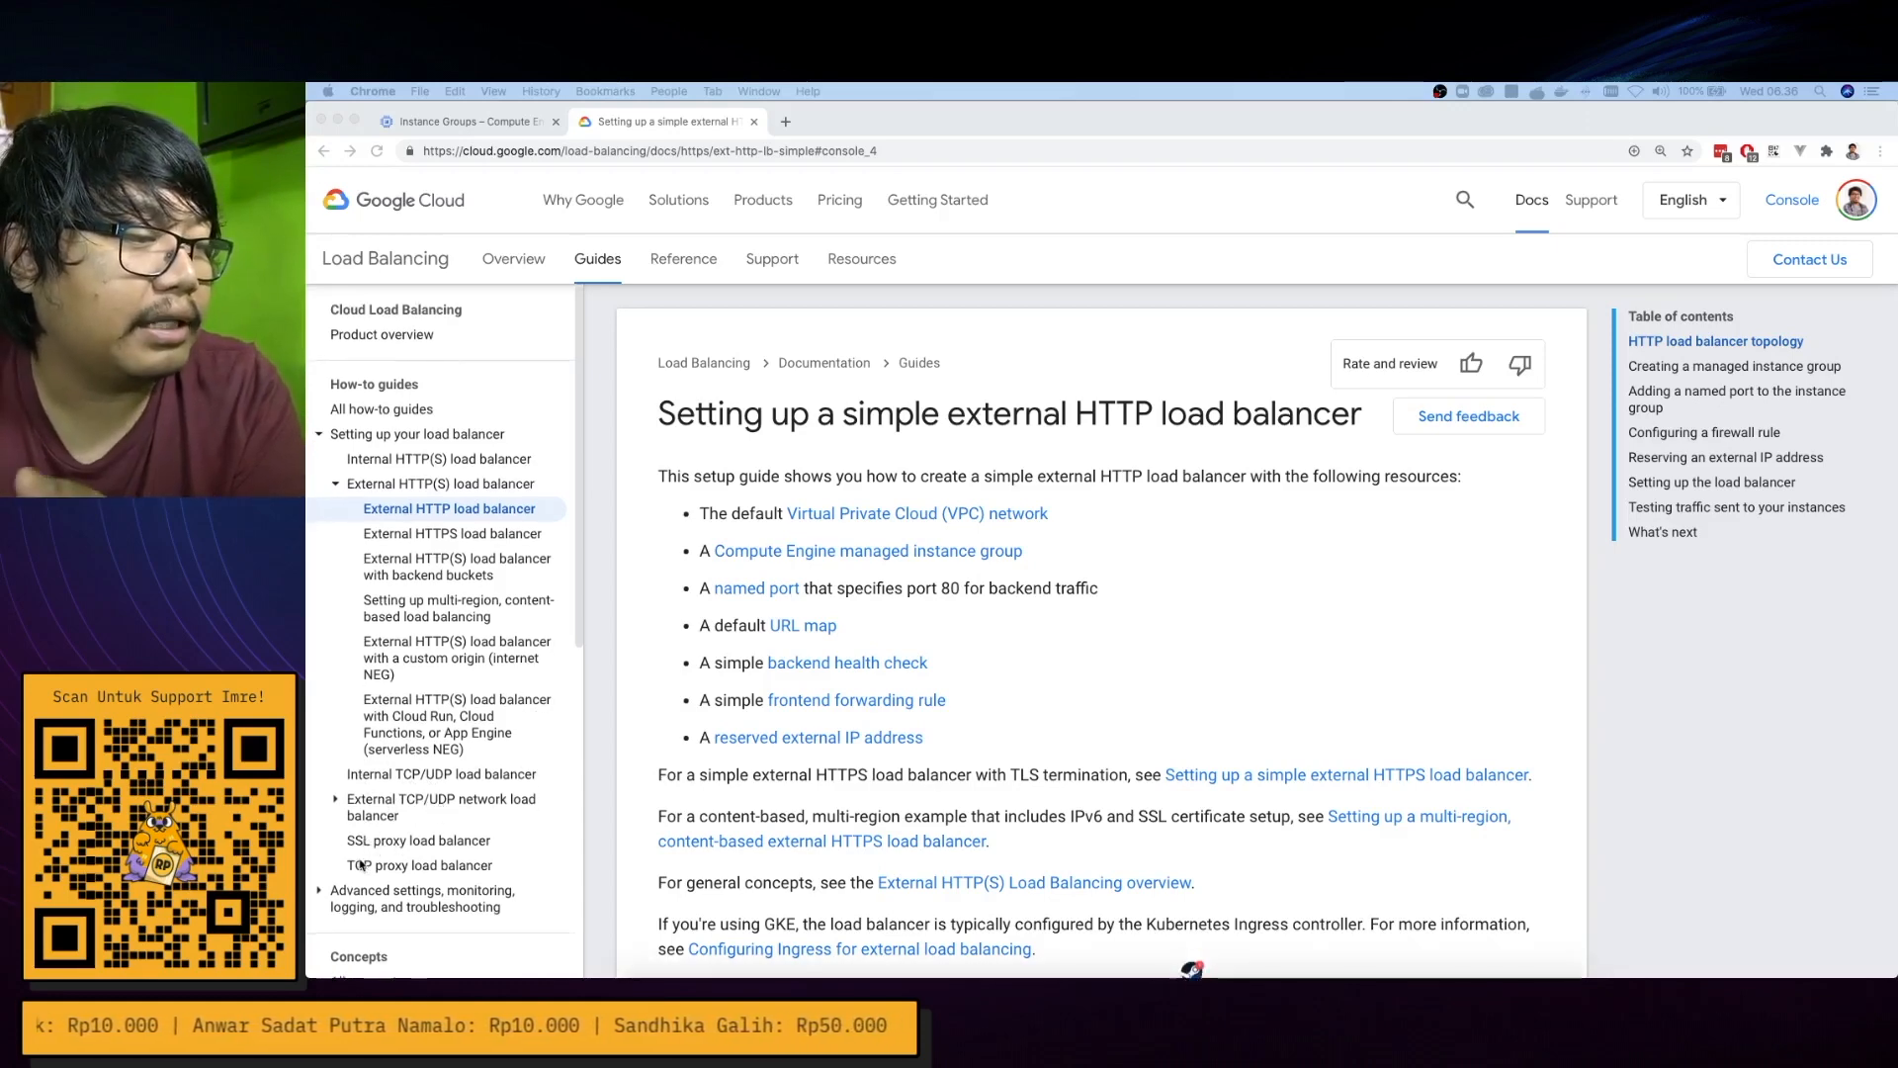
{"action": "scroll", "coordinate": [418, 872], "scroll_direction": "down", "scroll_amount": 1}
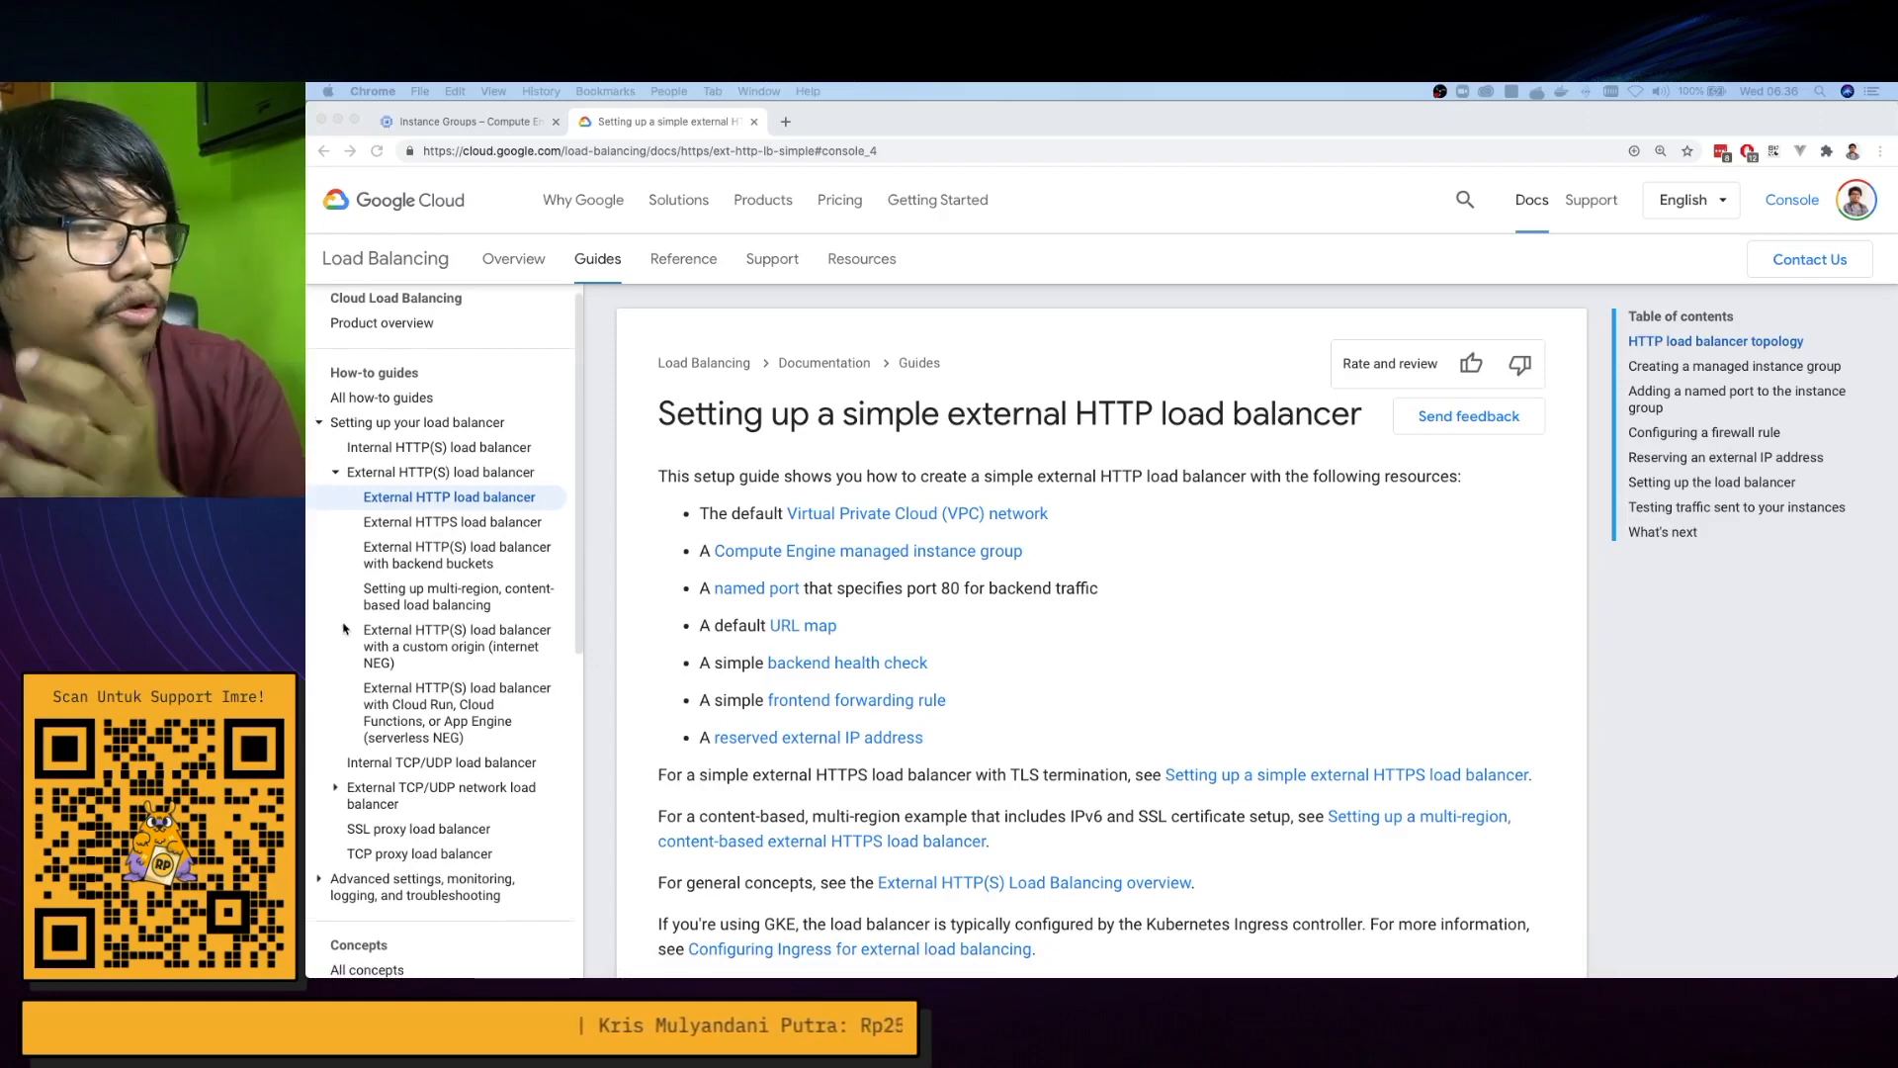
{"action": "scroll", "coordinate": [345, 628], "scroll_direction": "down", "scroll_amount": 1}
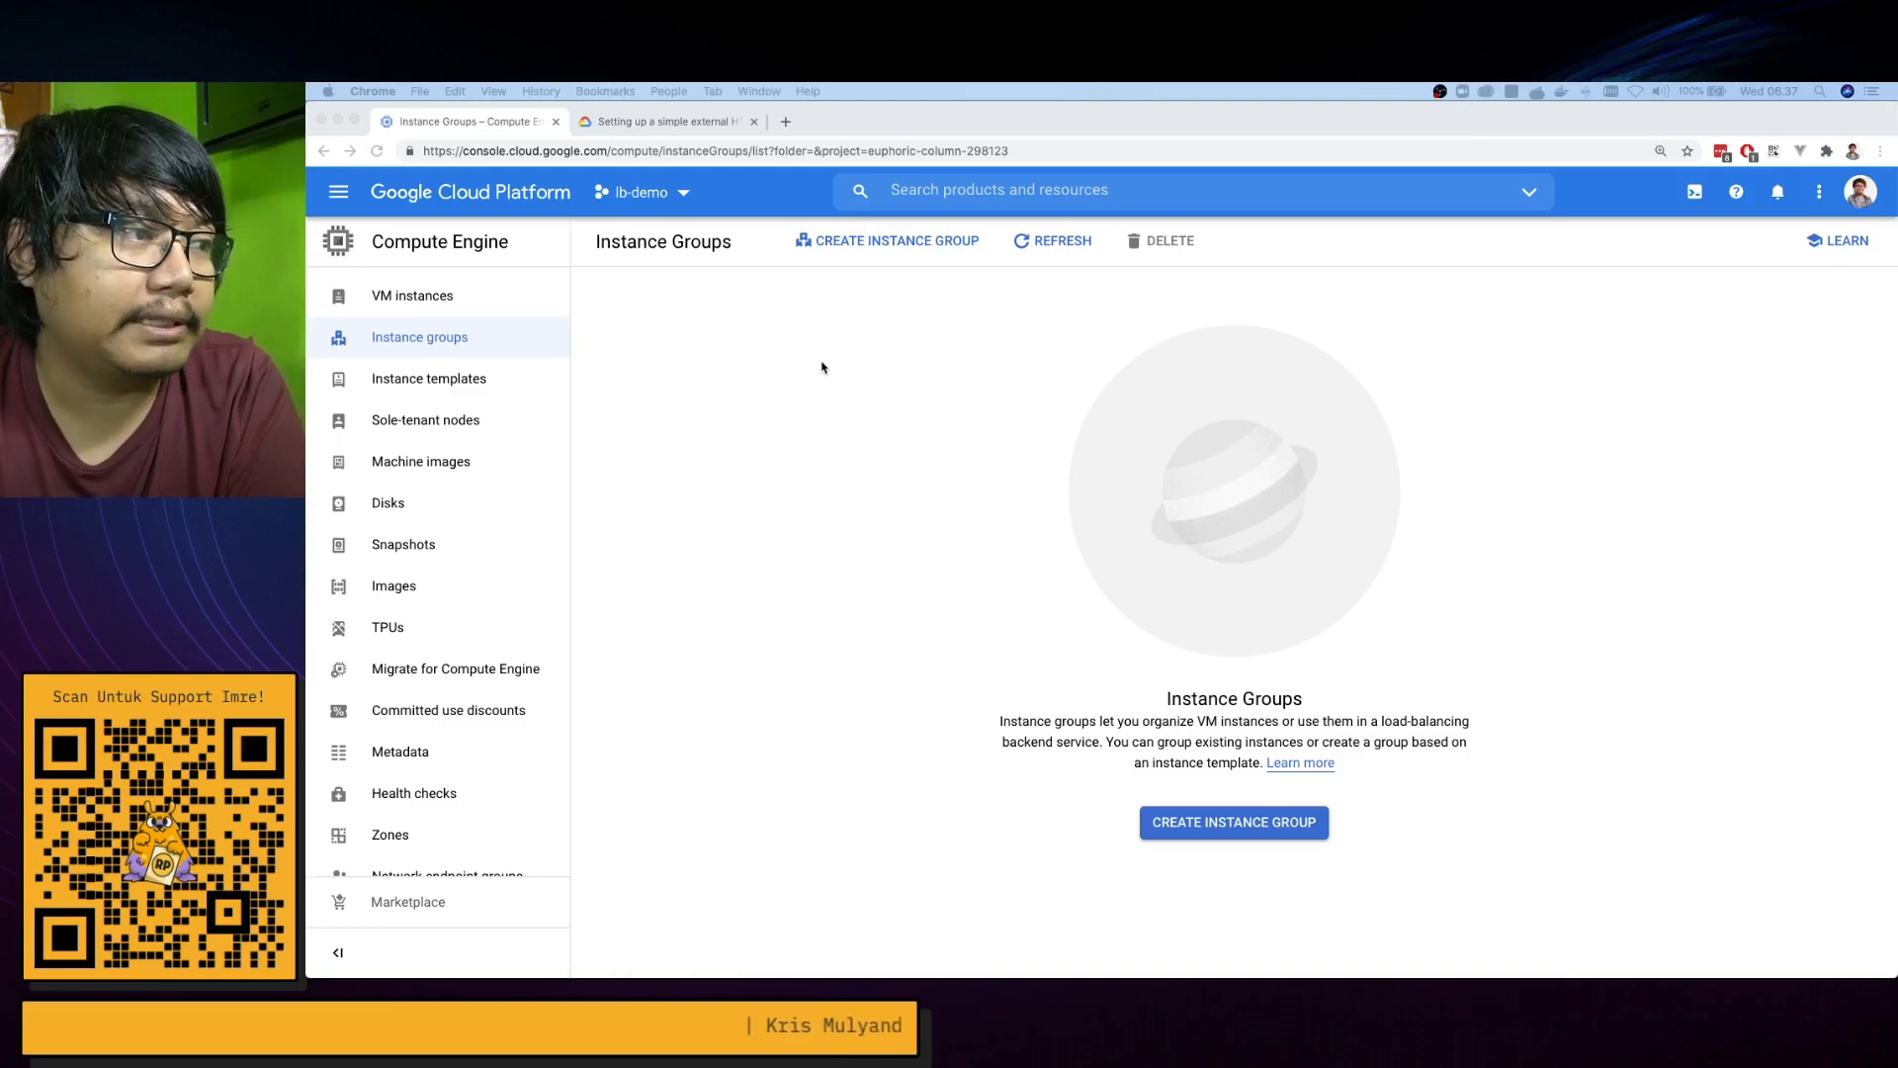
Start a new stateless managed instance group named lb-backend-example in the us-east1 (South Carolina) region
{"action": "left_click", "coordinate": [437, 379]}
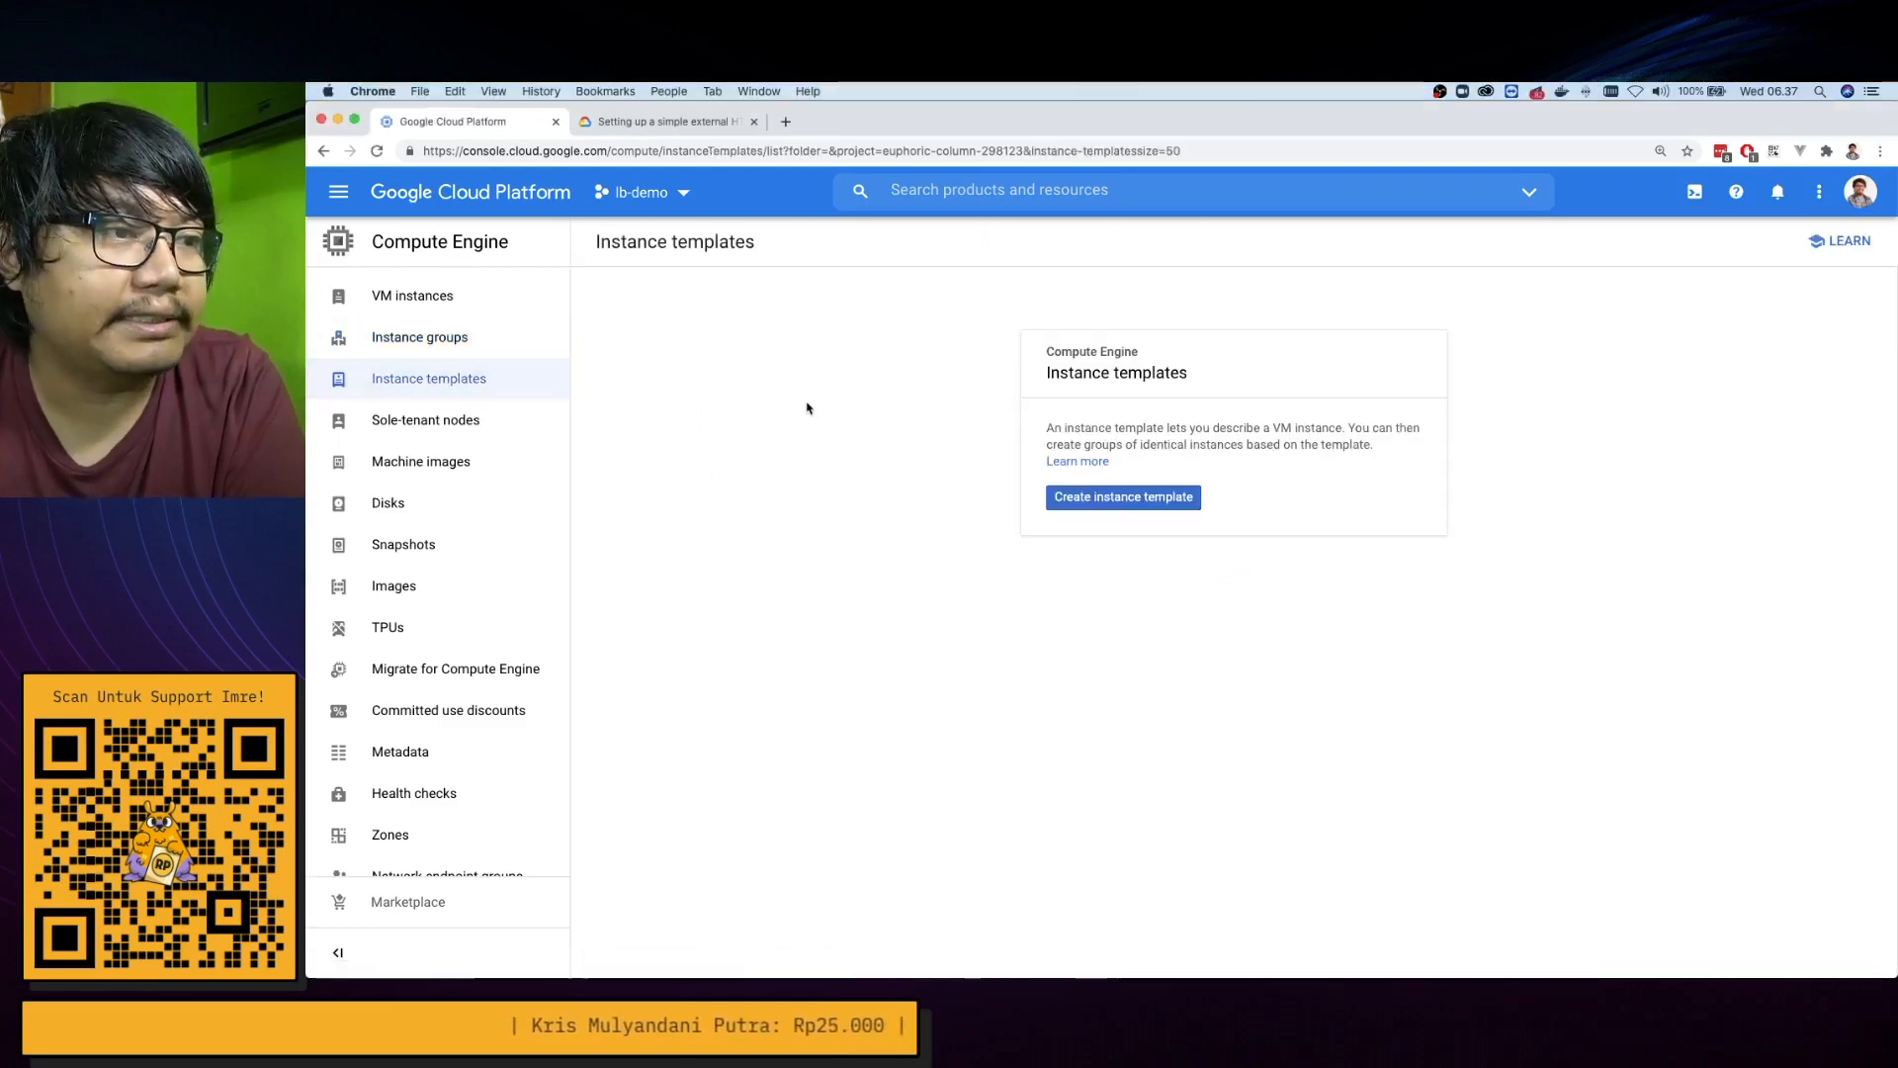
{"action": "left_click", "coordinate": [485, 349]}
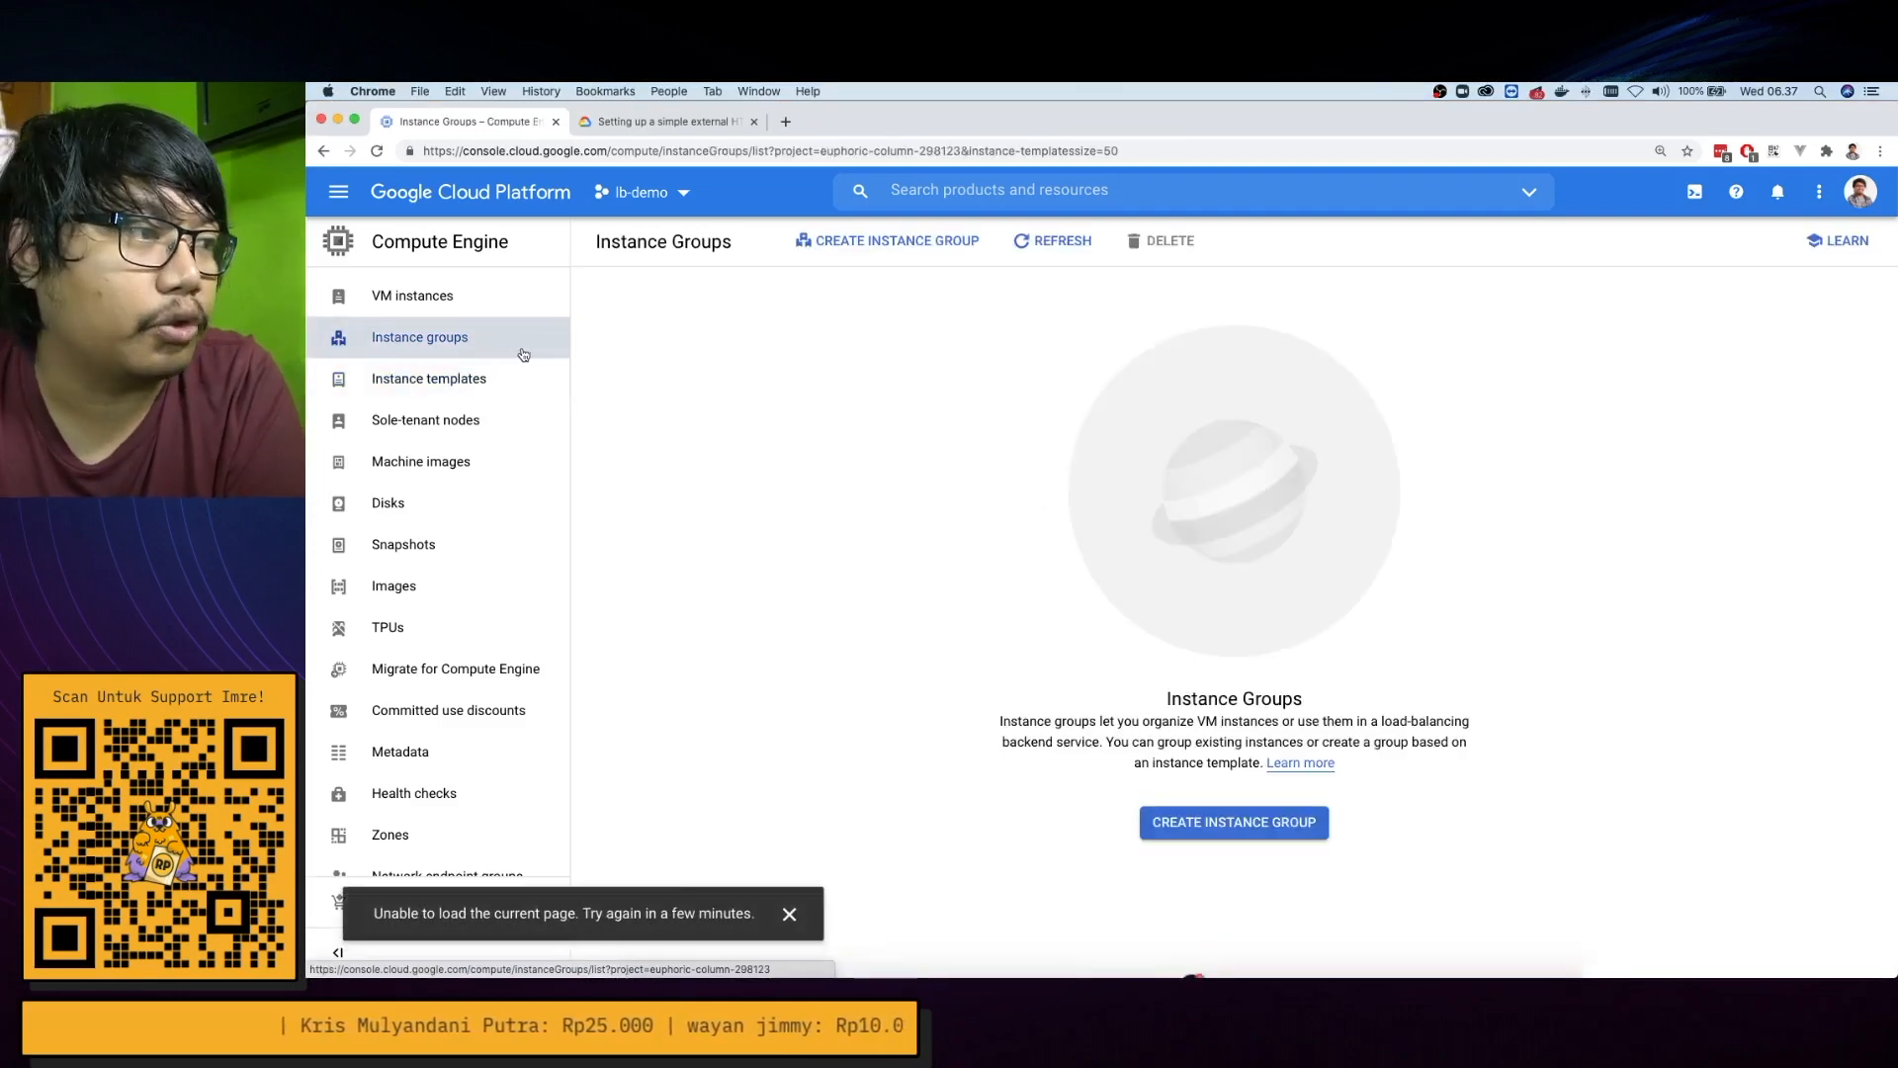
{"action": "left_click", "coordinate": [826, 240]}
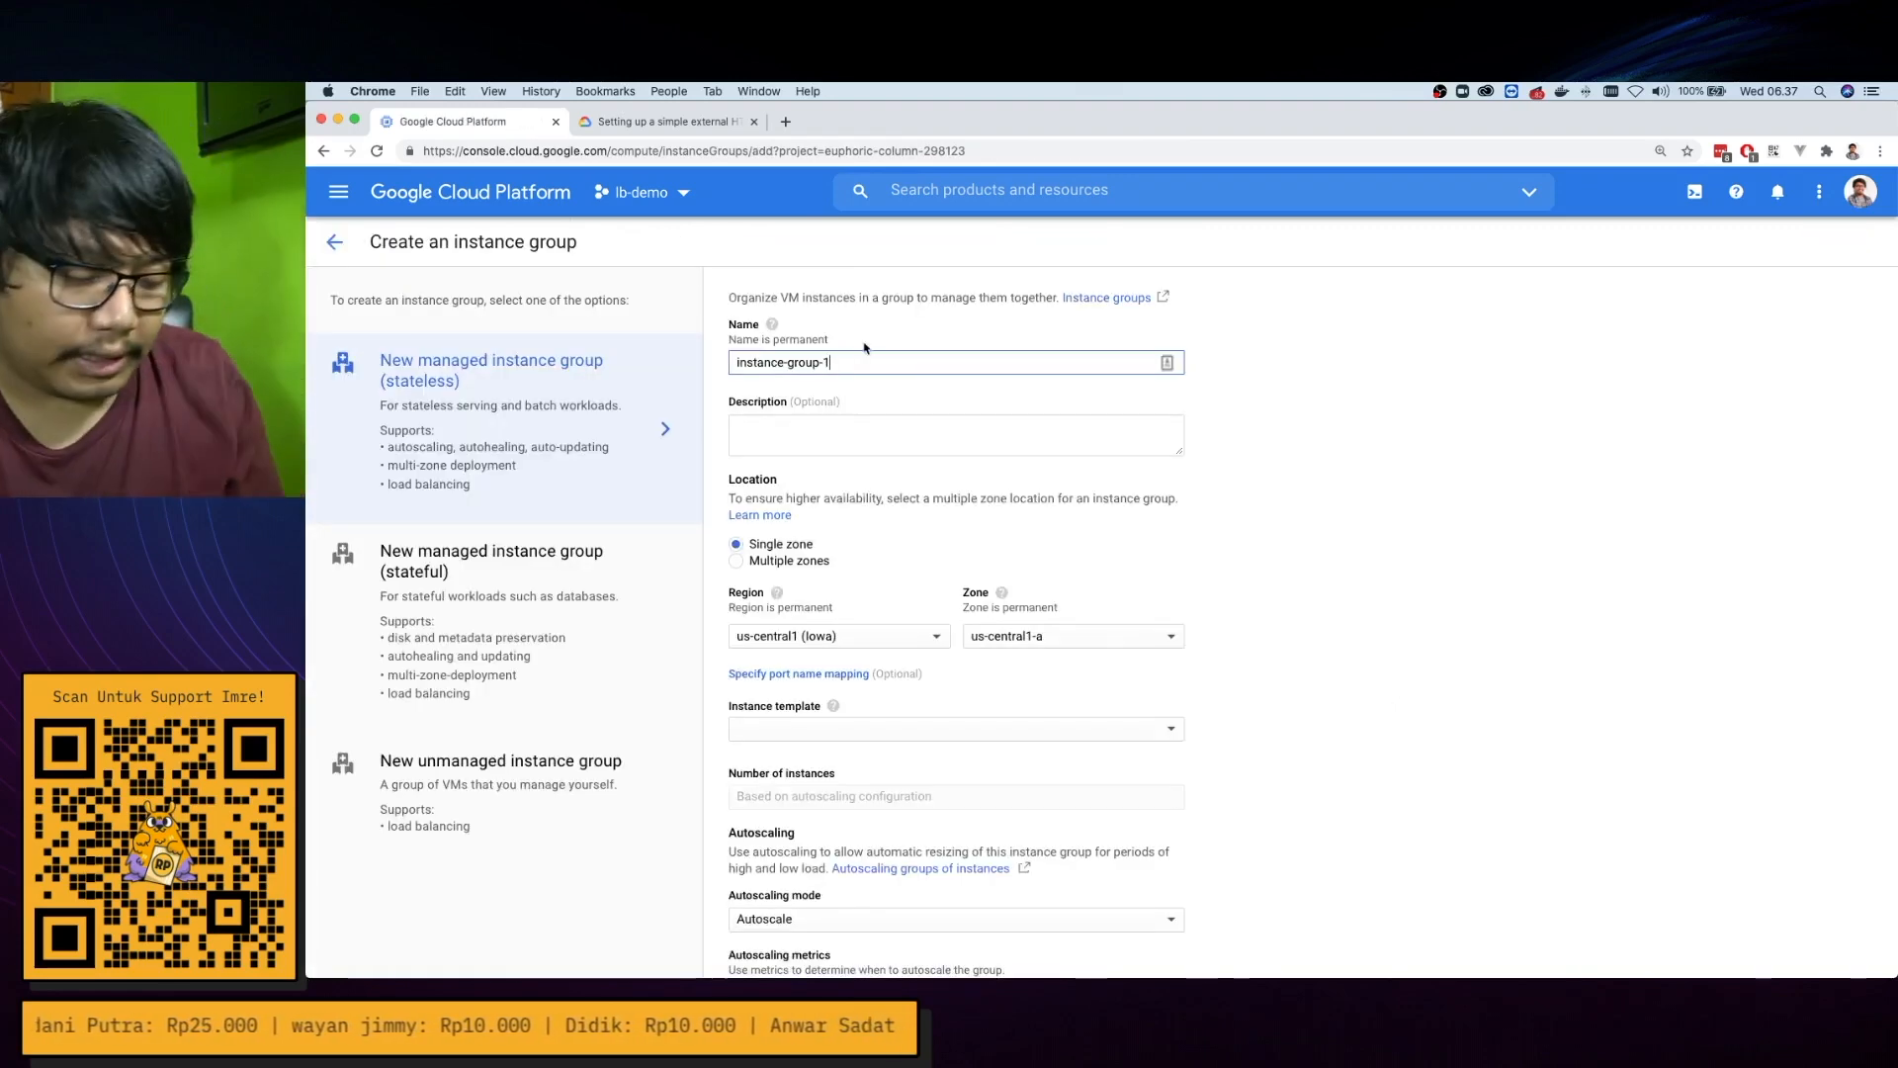
{"action": "key", "text": "super+a"}
{"action": "type", "text": "lb-backend-e"}
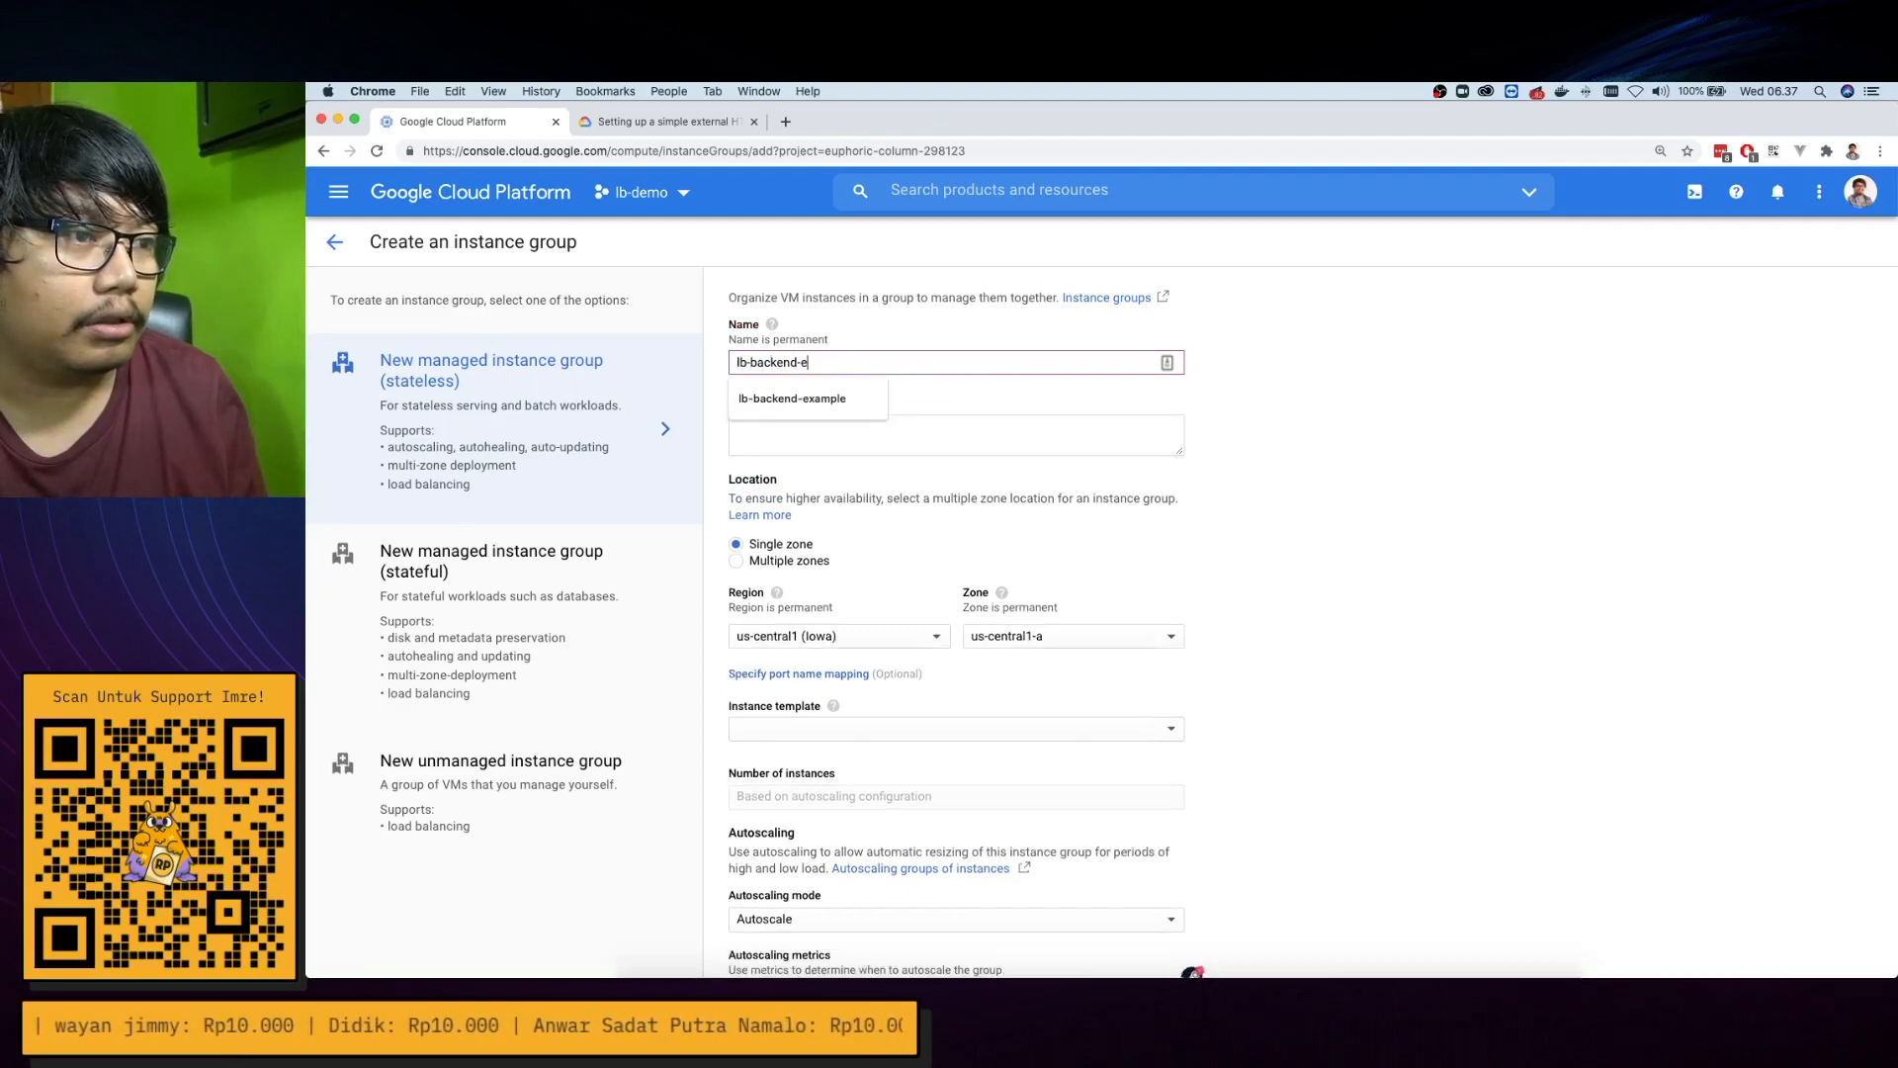
{"action": "type", "text": "xample"}
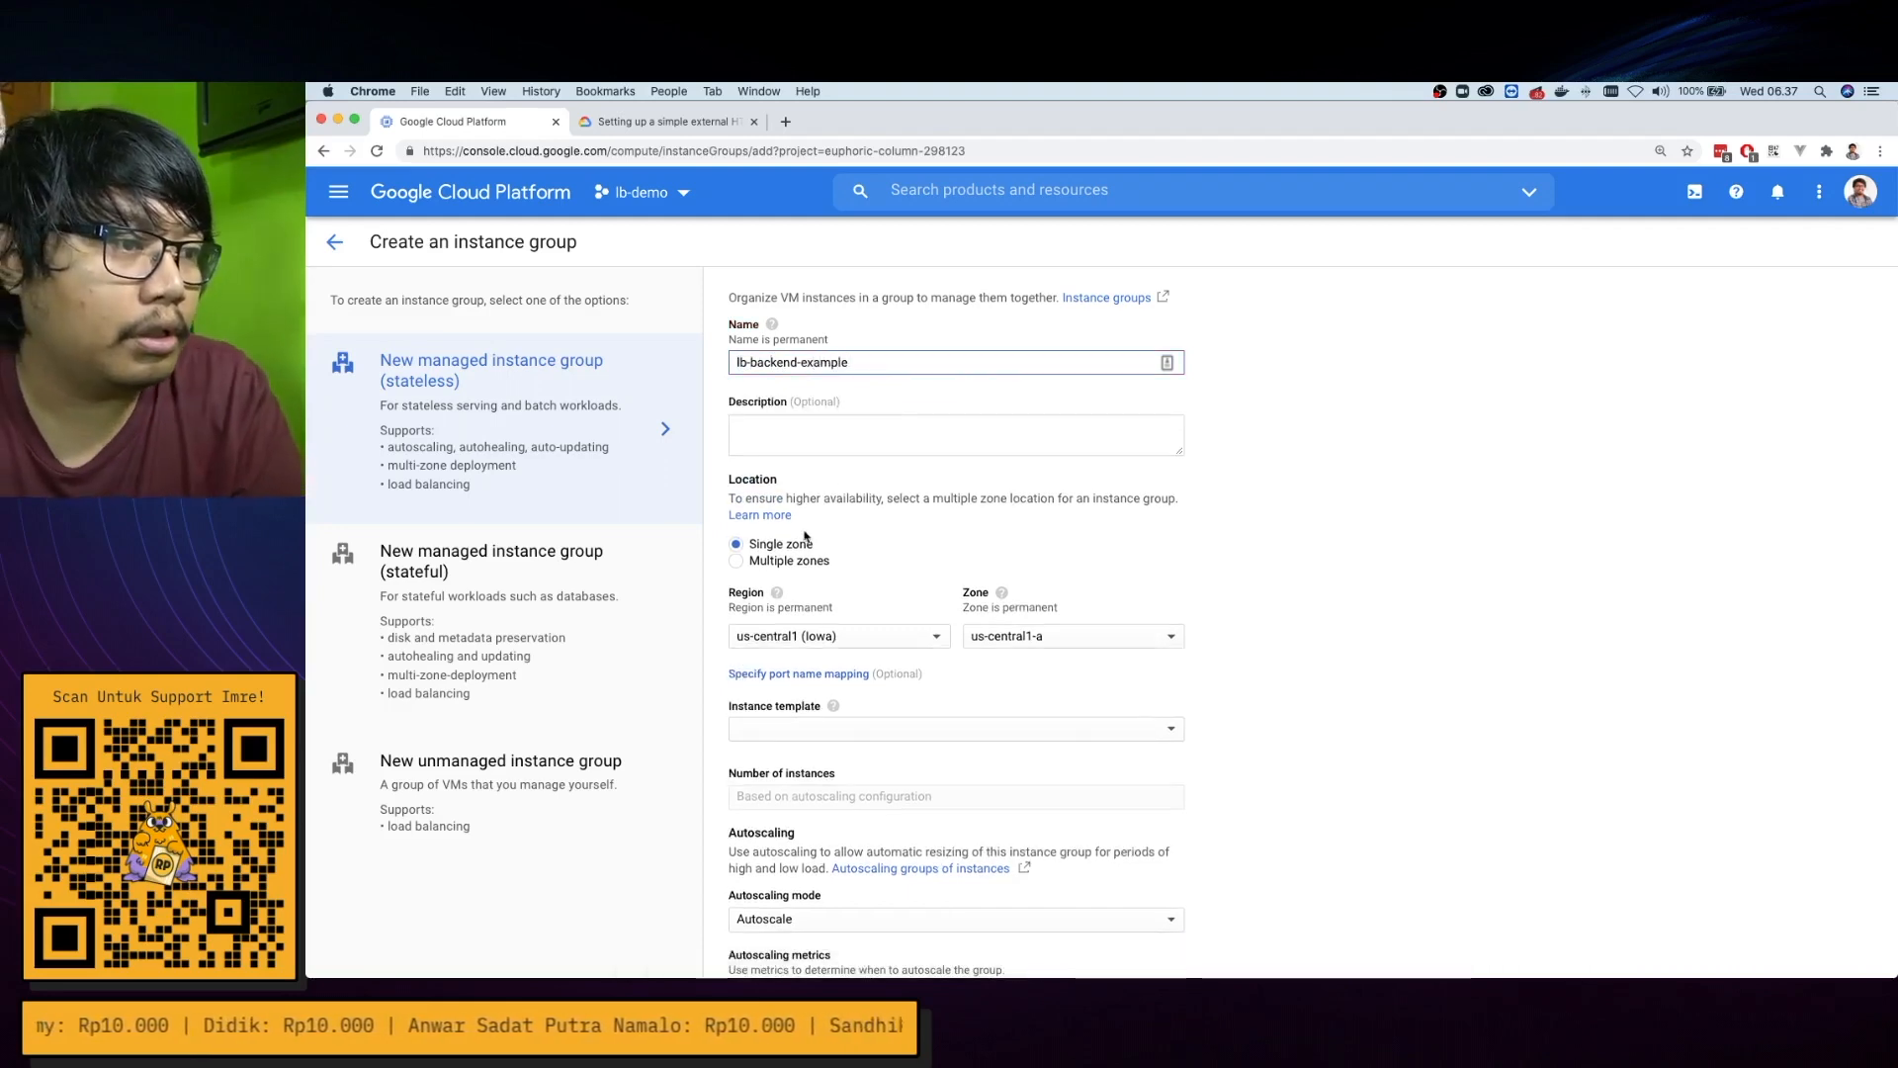
{"action": "left_click", "coordinate": [753, 635]}
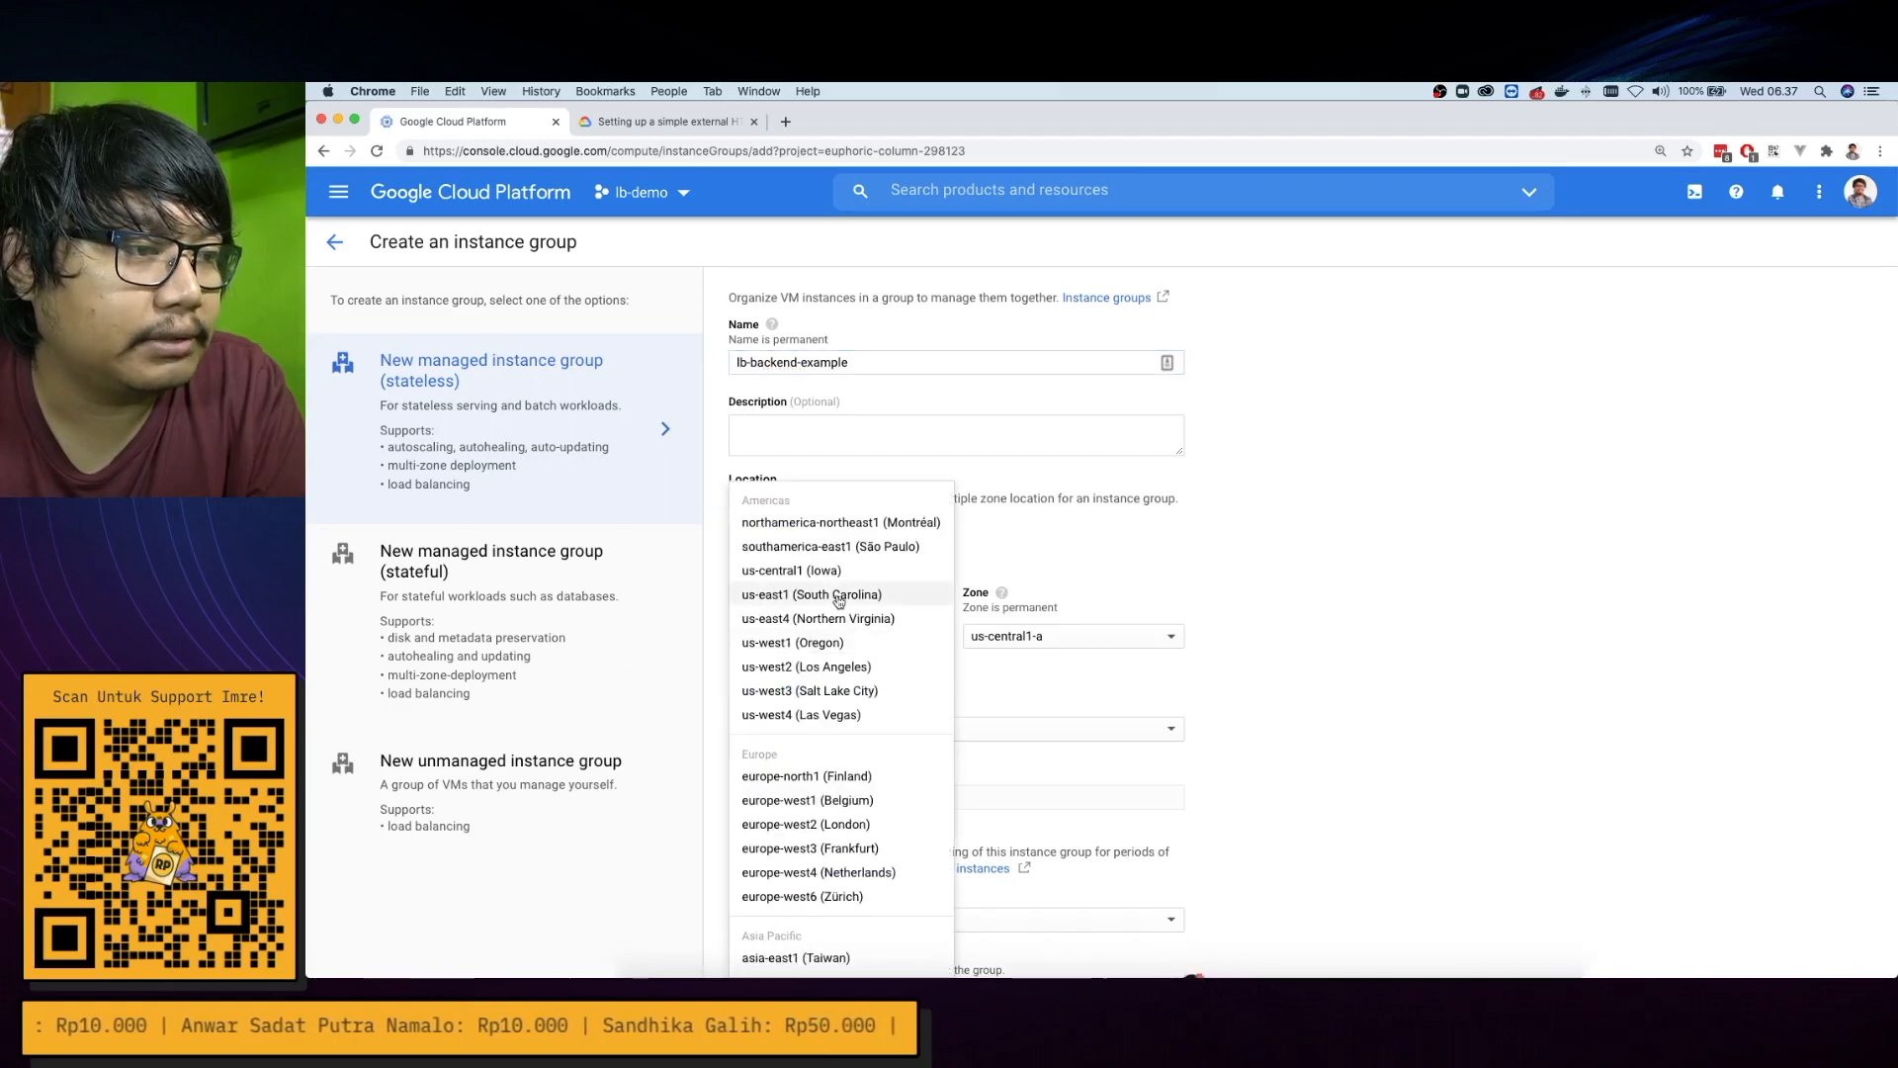
{"action": "left_click", "coordinate": [838, 596]}
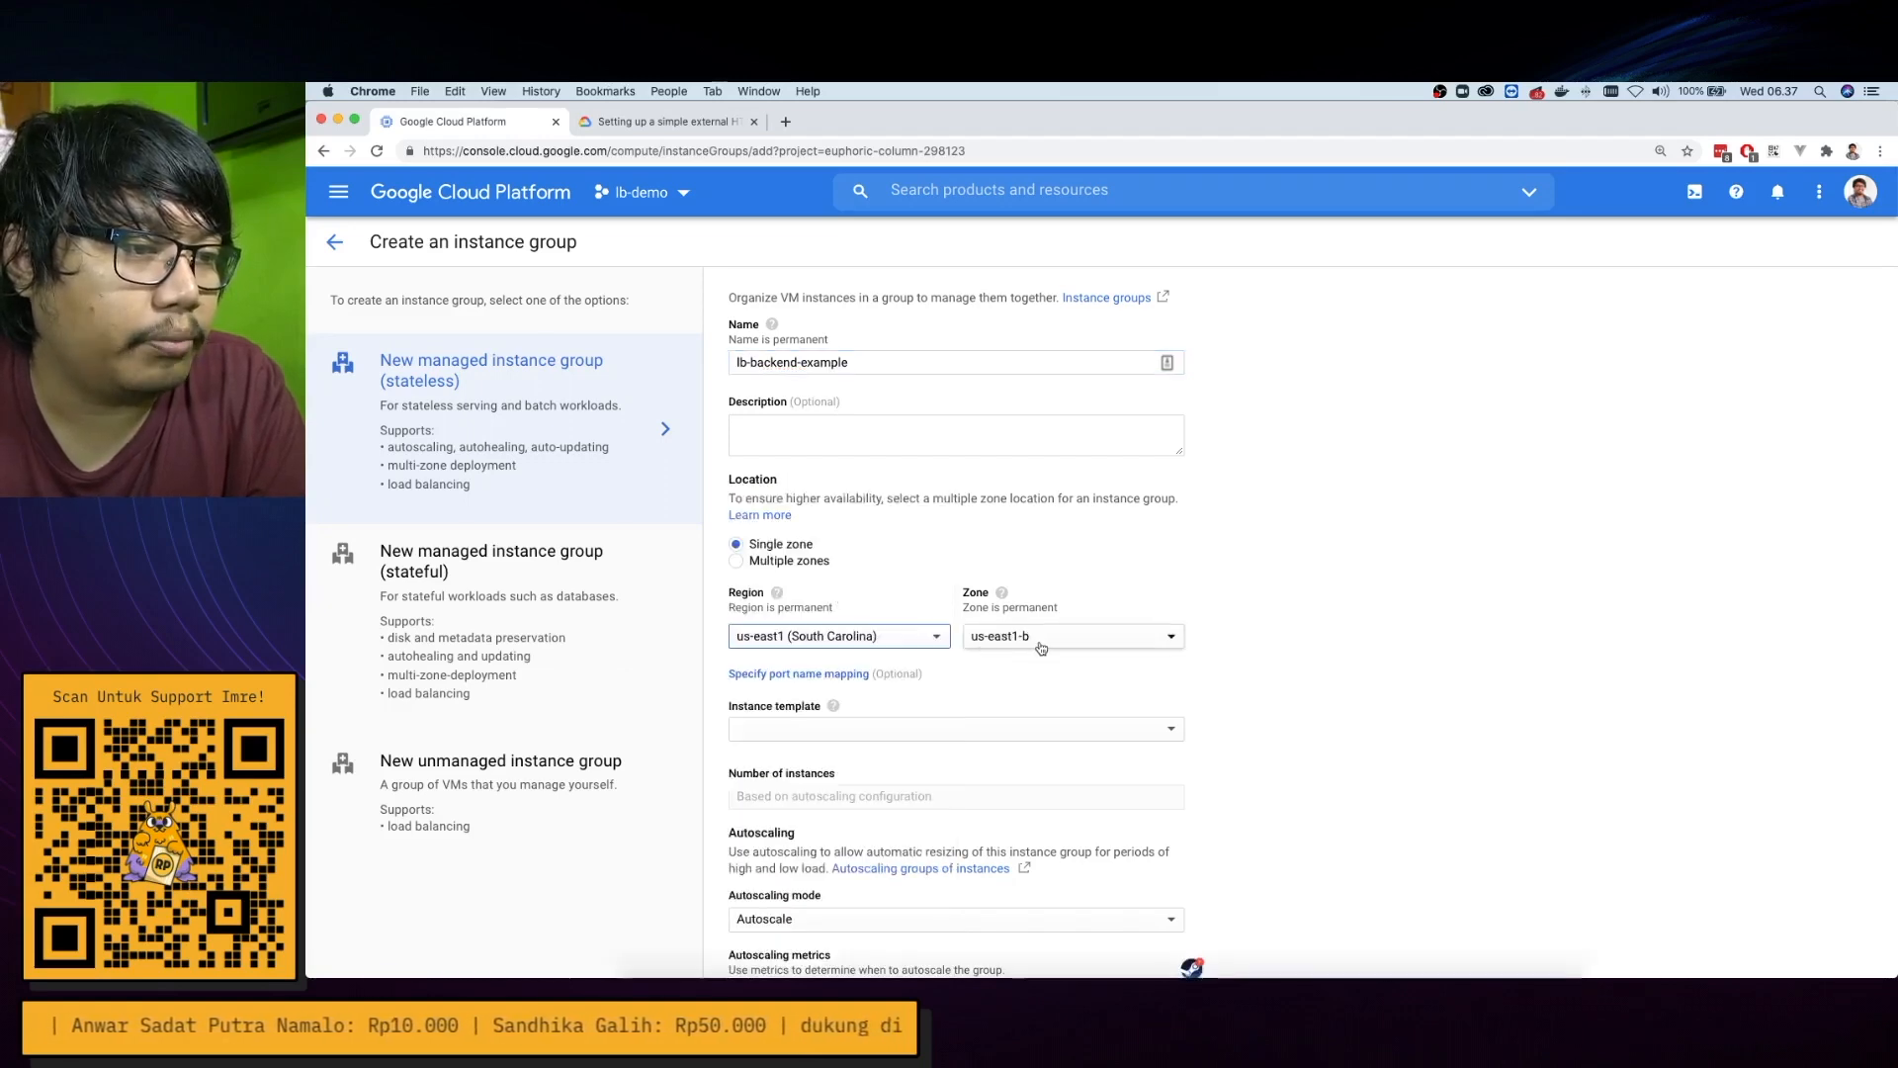
Start a new instance template for the group, named lb-backend-template, with the N1 machine series
{"action": "scroll", "coordinate": [877, 615], "scroll_direction": "down", "scroll_amount": 2}
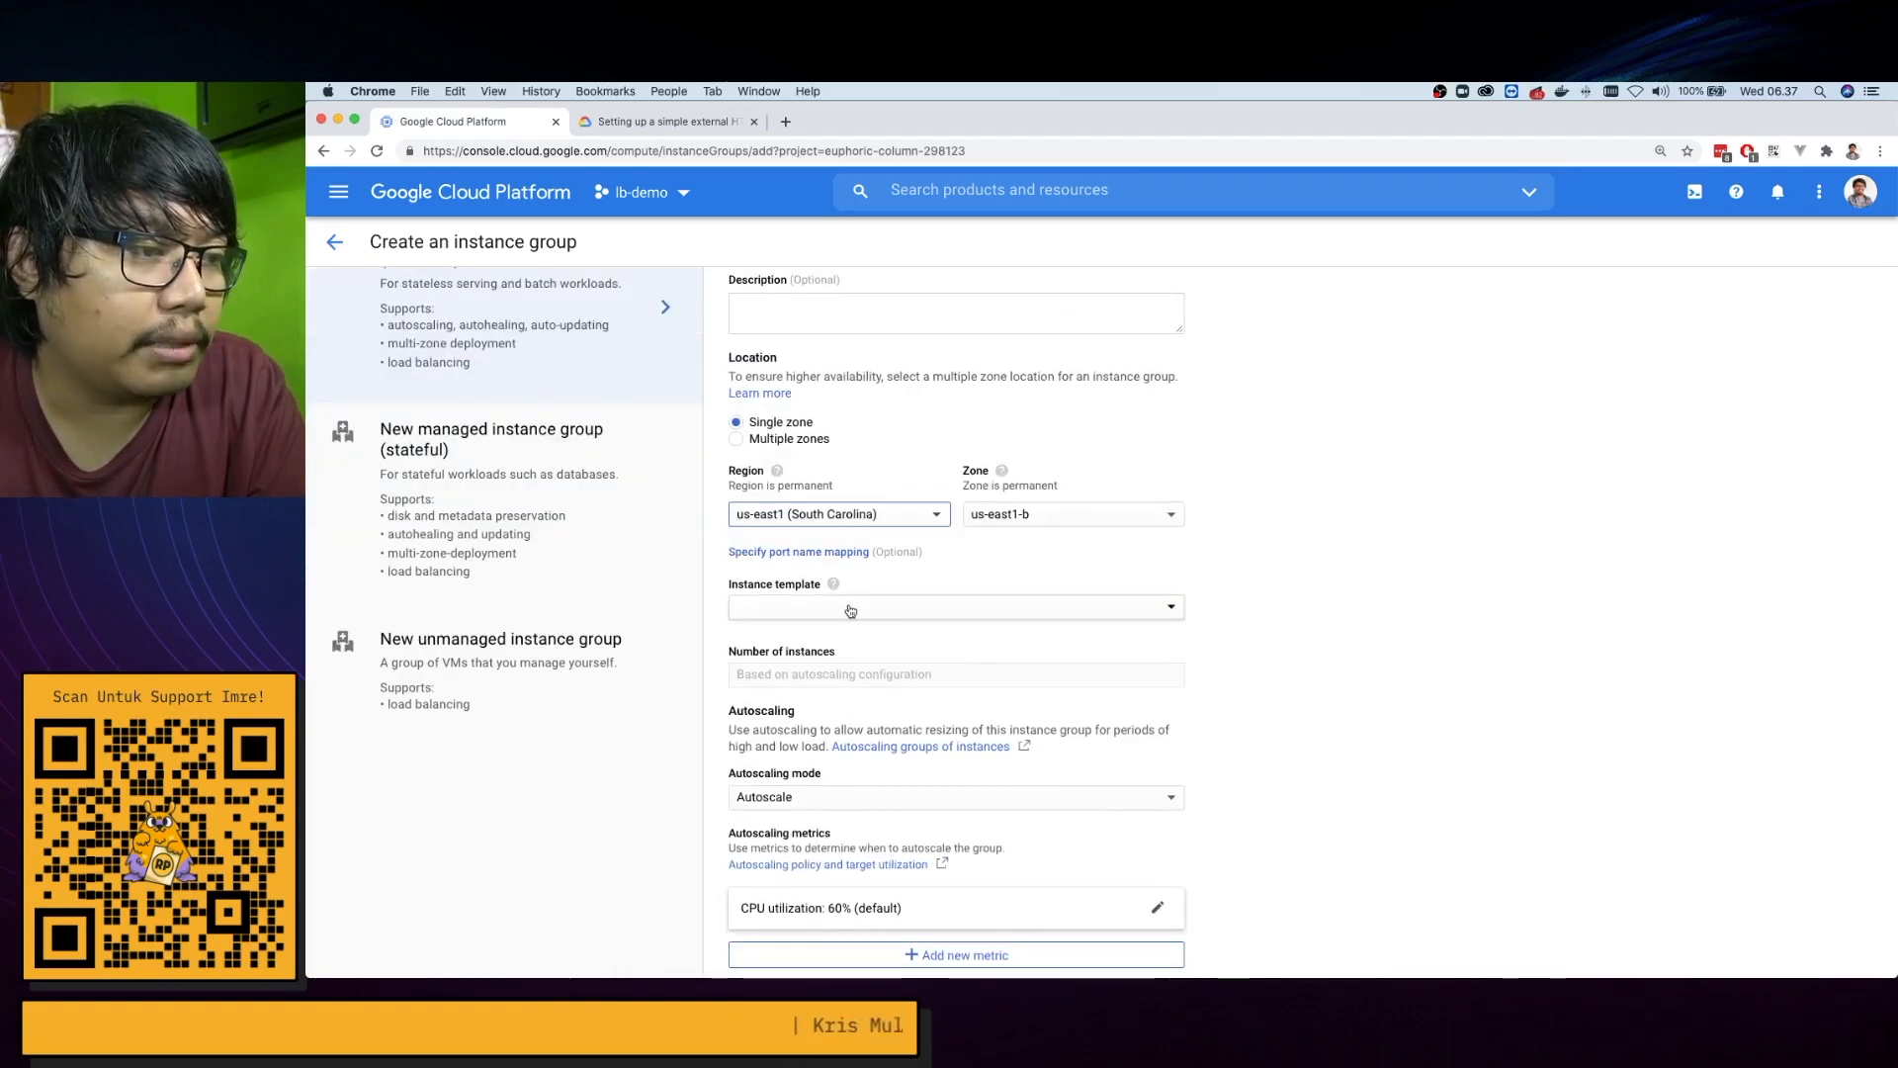
{"action": "left_click", "coordinate": [852, 608]}
{"action": "left_click", "coordinate": [836, 640]}
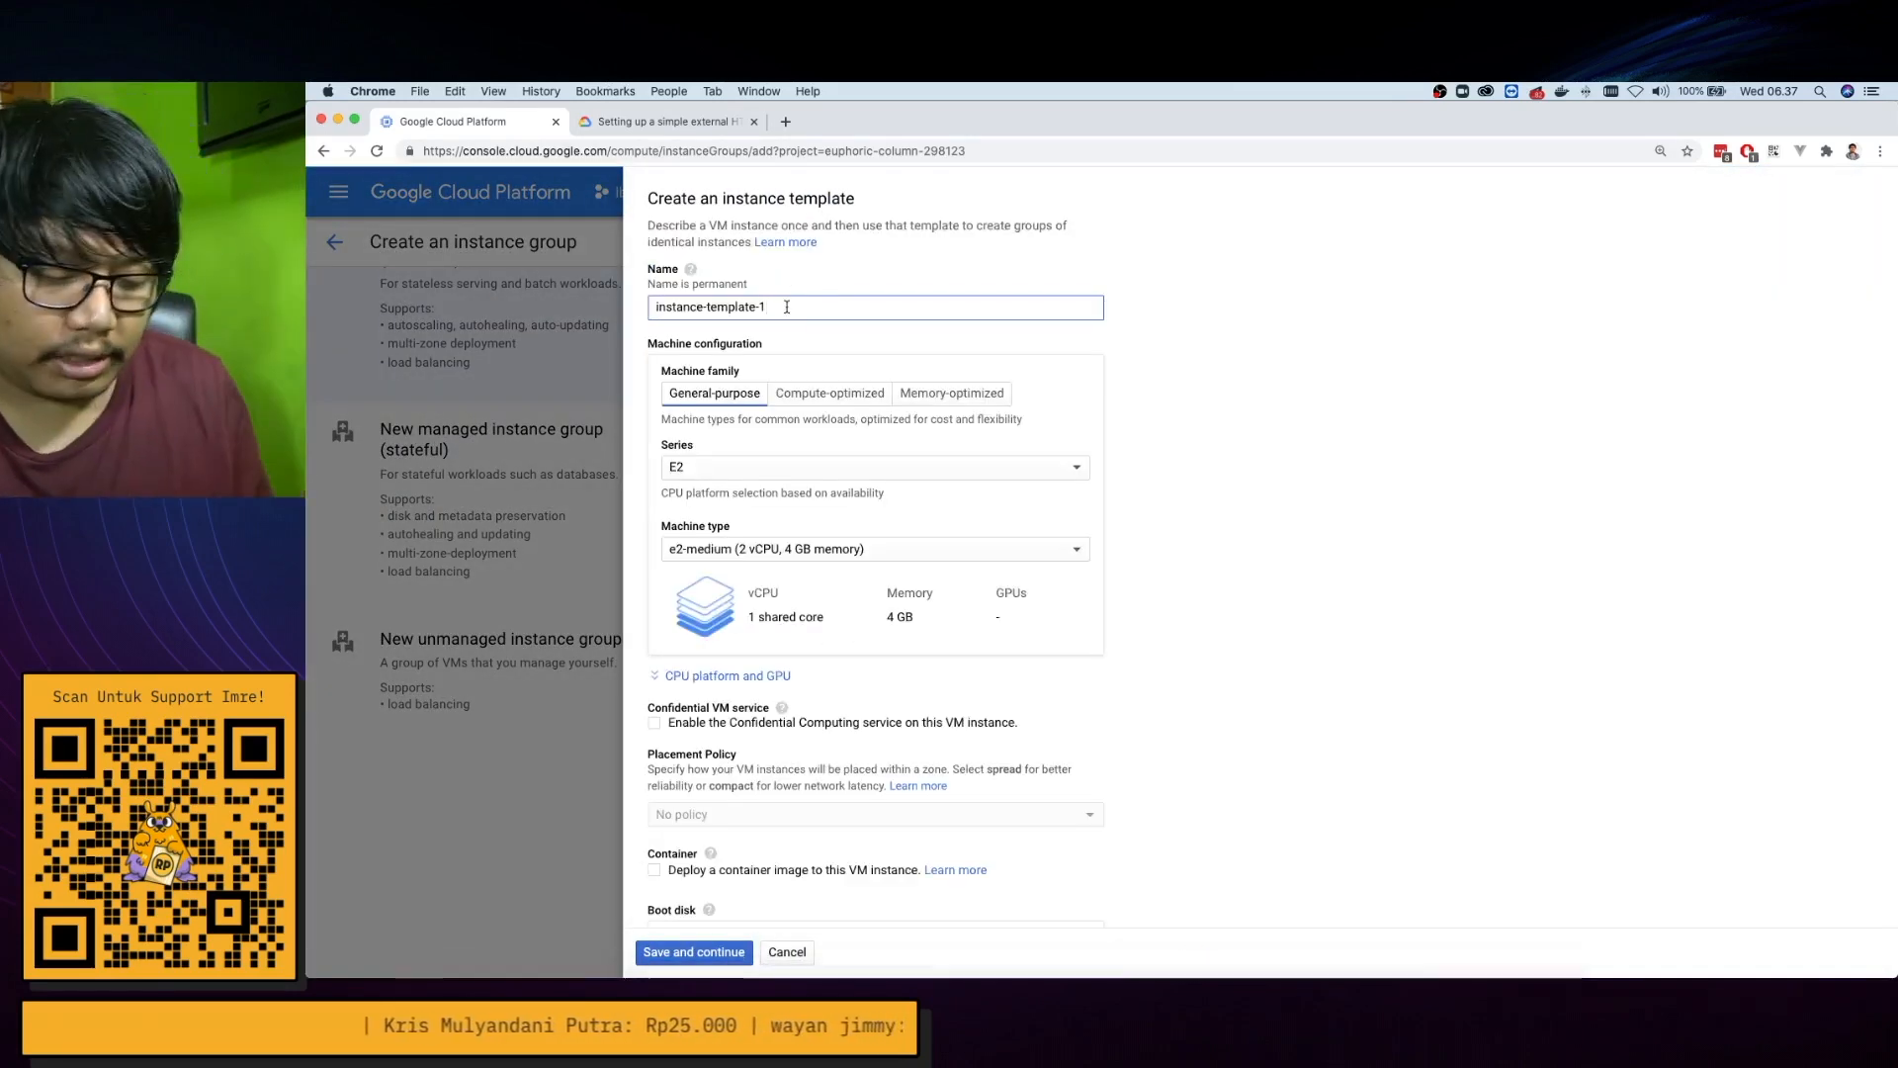
{"action": "key", "text": "super+a"}
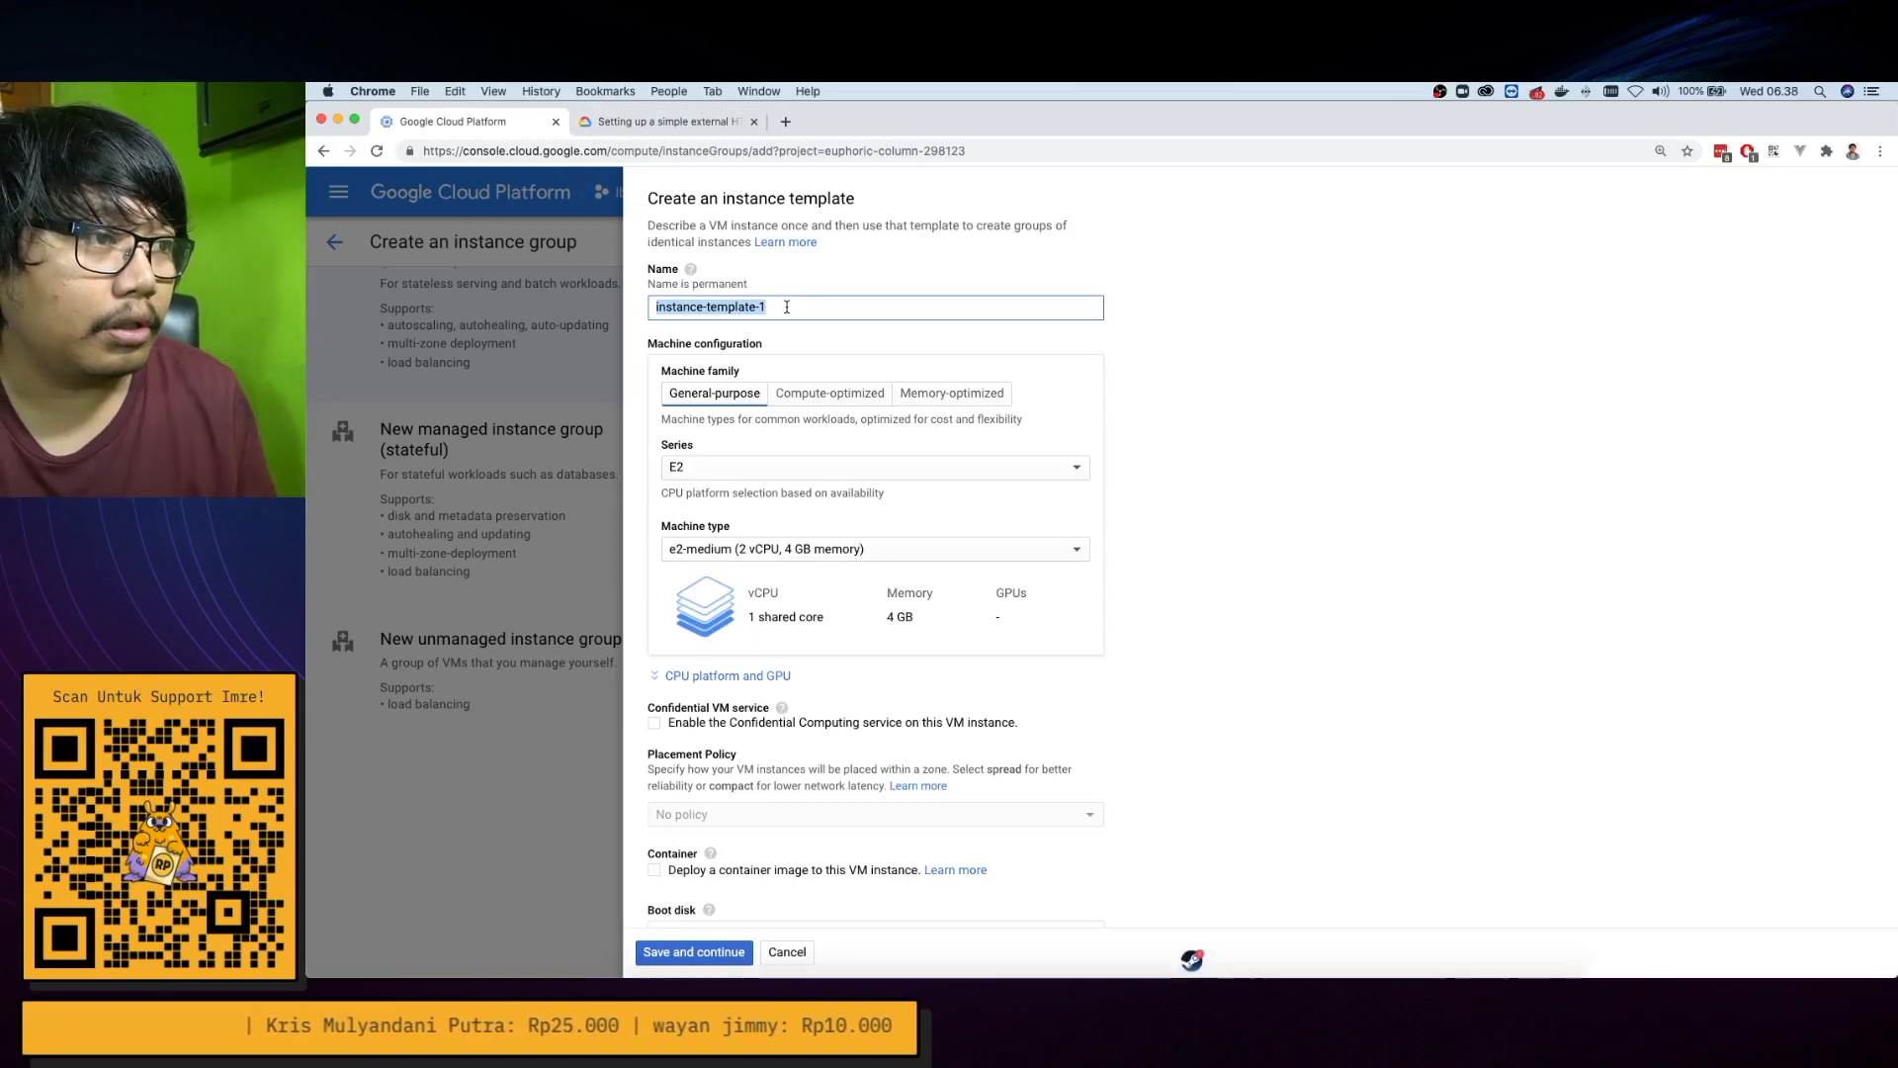
{"action": "type", "text": "lb-backend-"}
{"action": "left_click", "coordinate": [771, 432]}
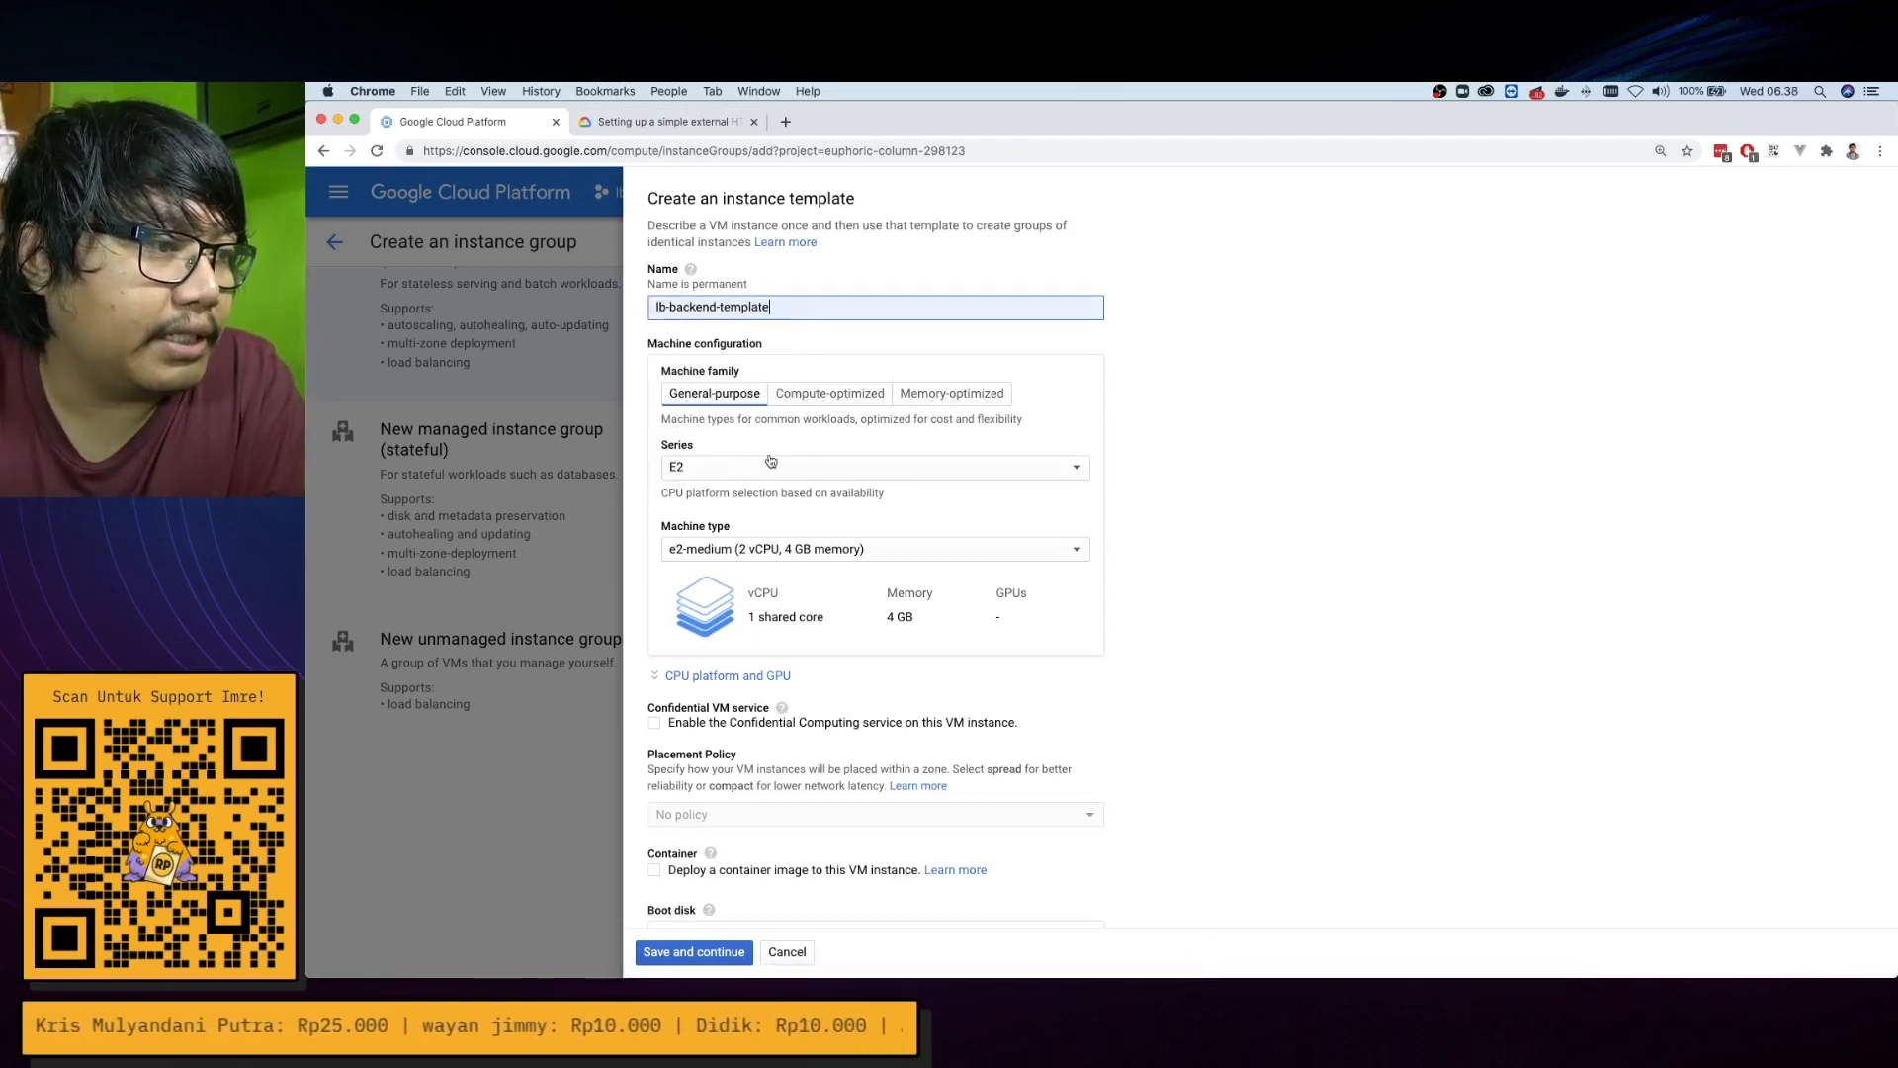
{"action": "left_click", "coordinate": [700, 471]}
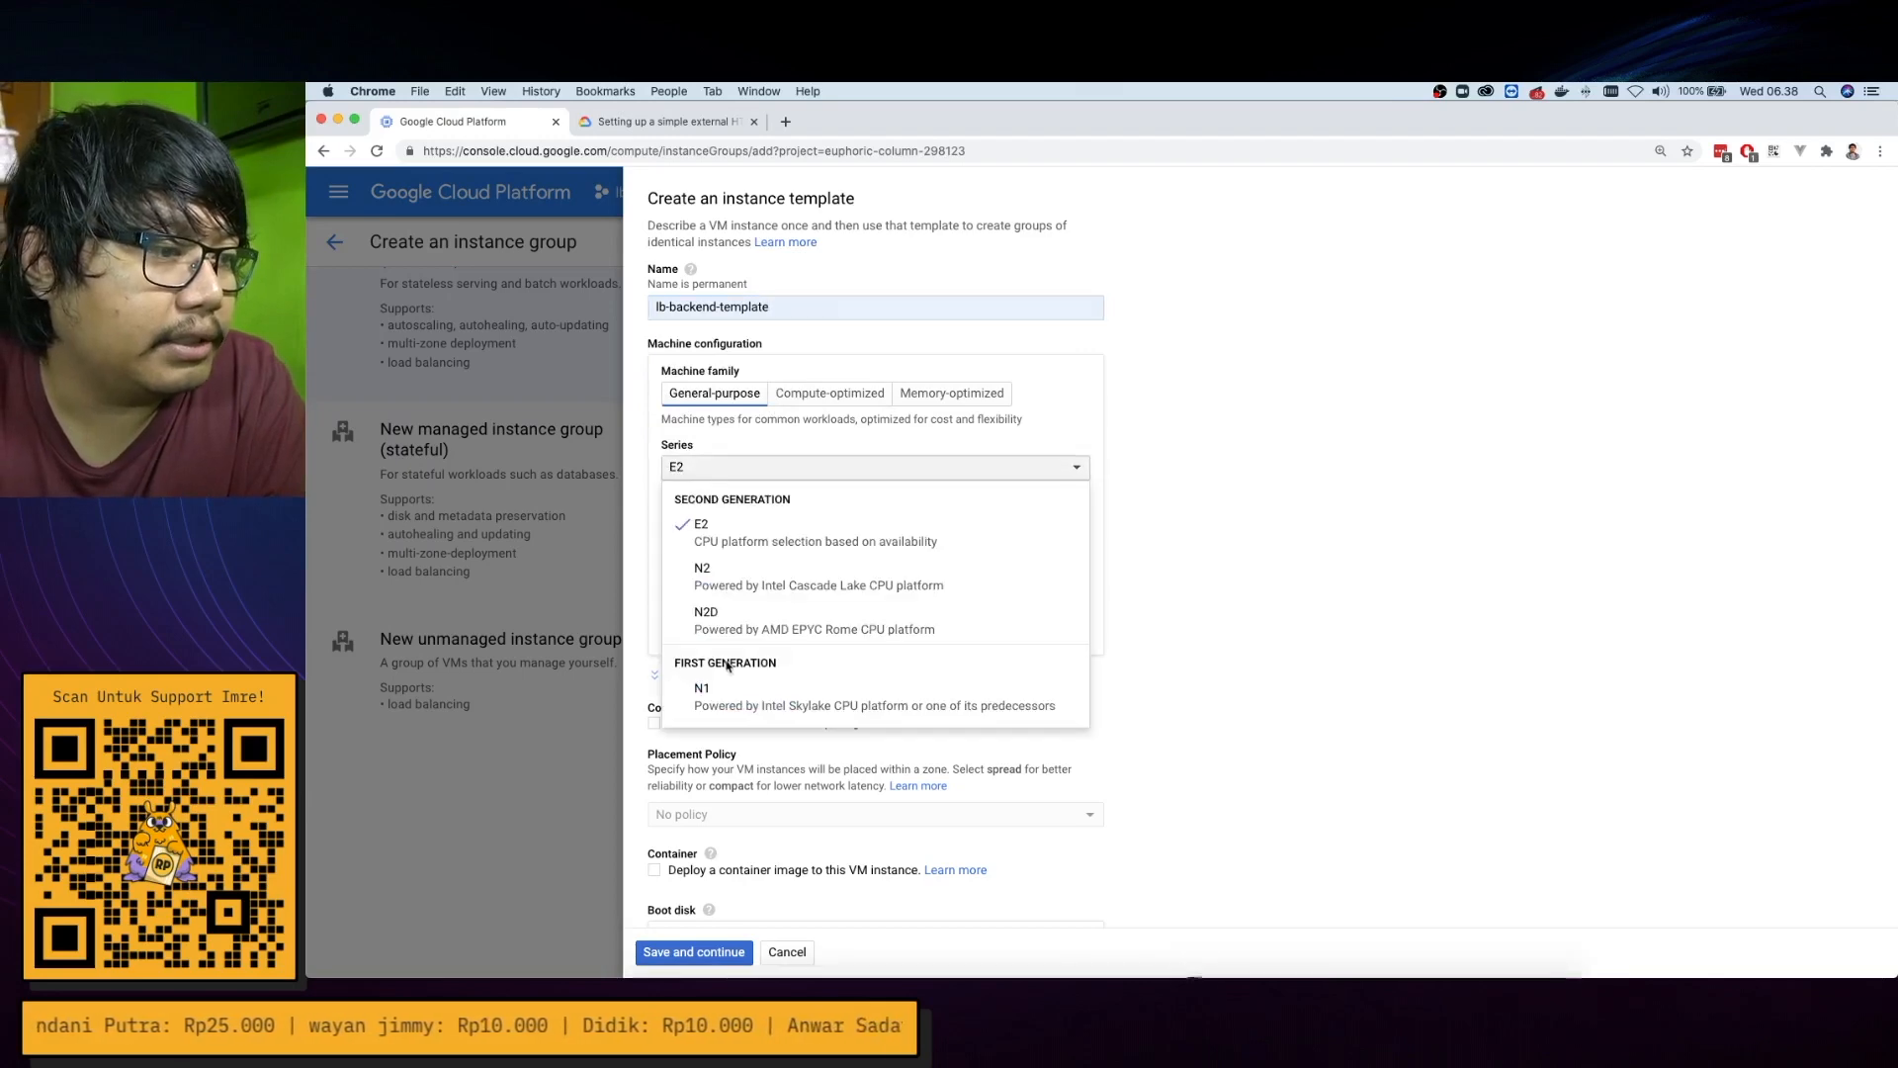
{"action": "left_click", "coordinate": [722, 703]}
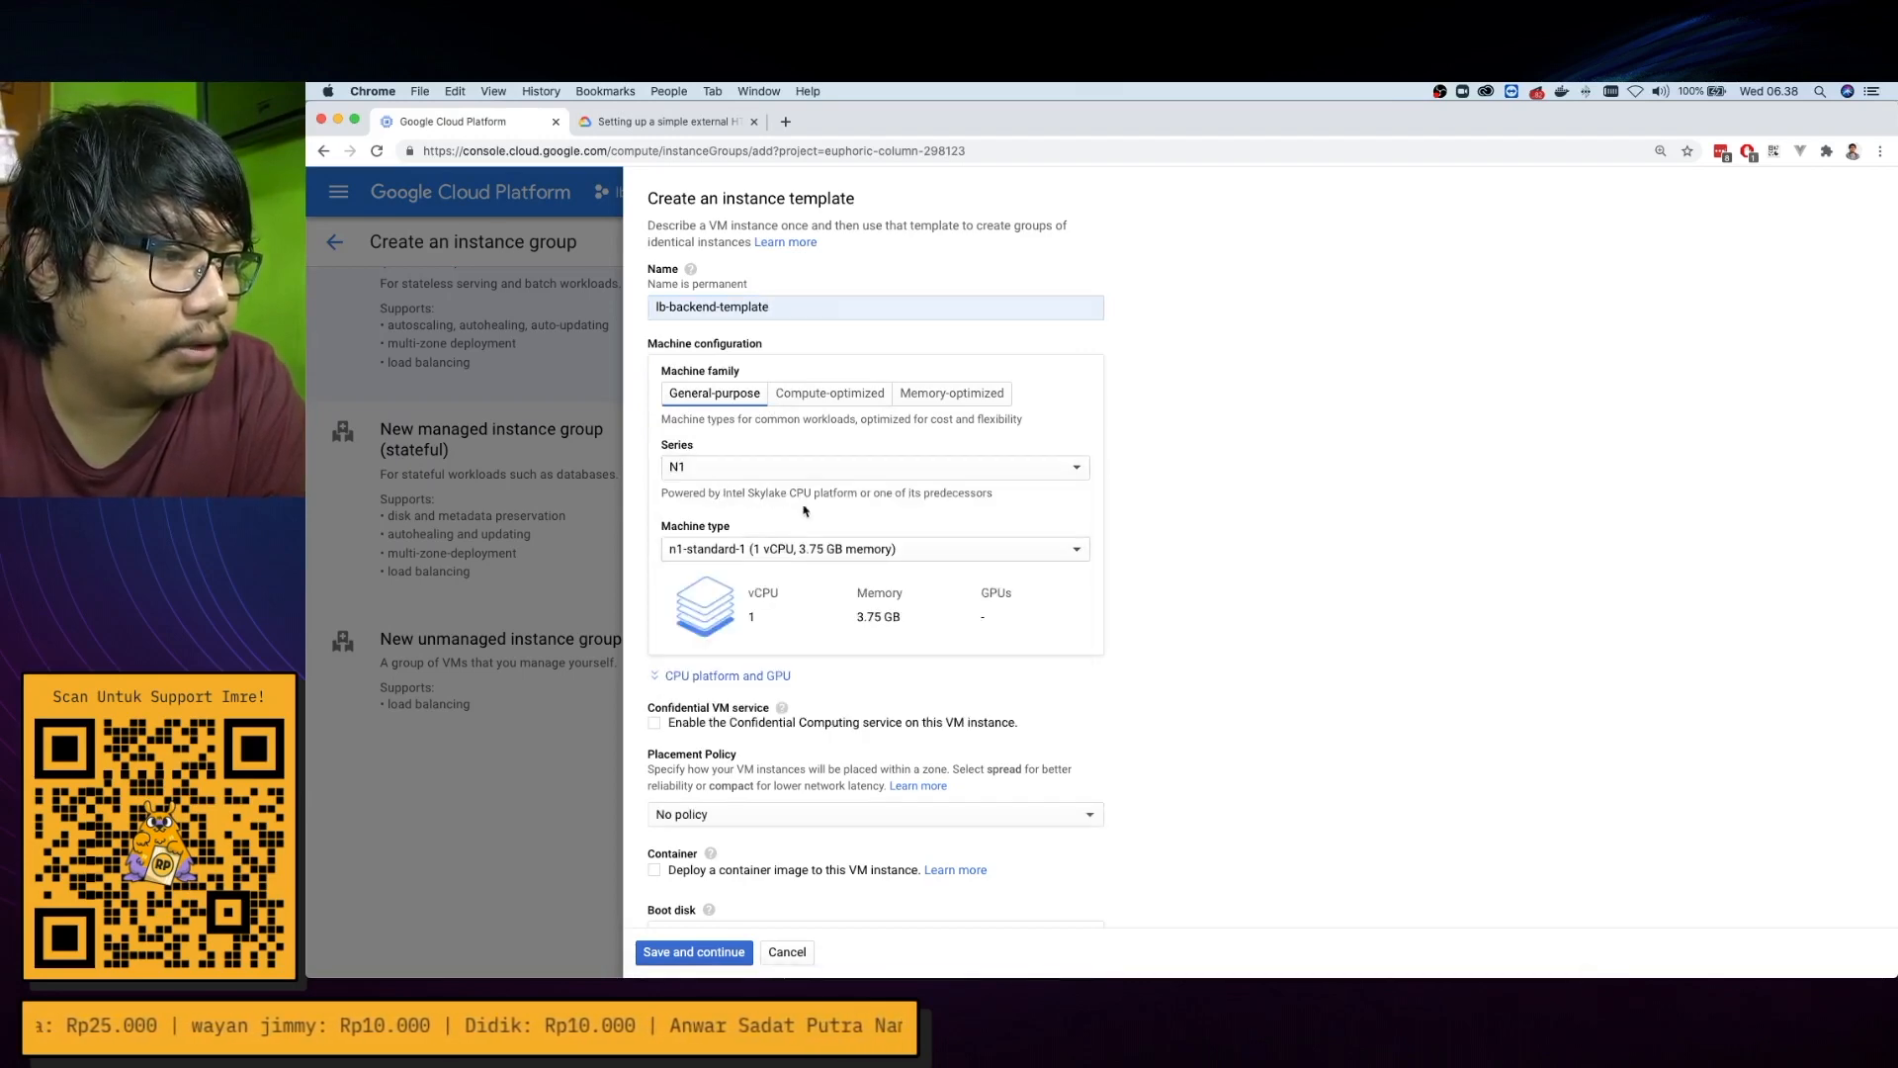
Set the template's boot disk image to Debian GNU/Linux 9 (stretch)
{"action": "scroll", "coordinate": [969, 612], "scroll_direction": "down", "scroll_amount": 3}
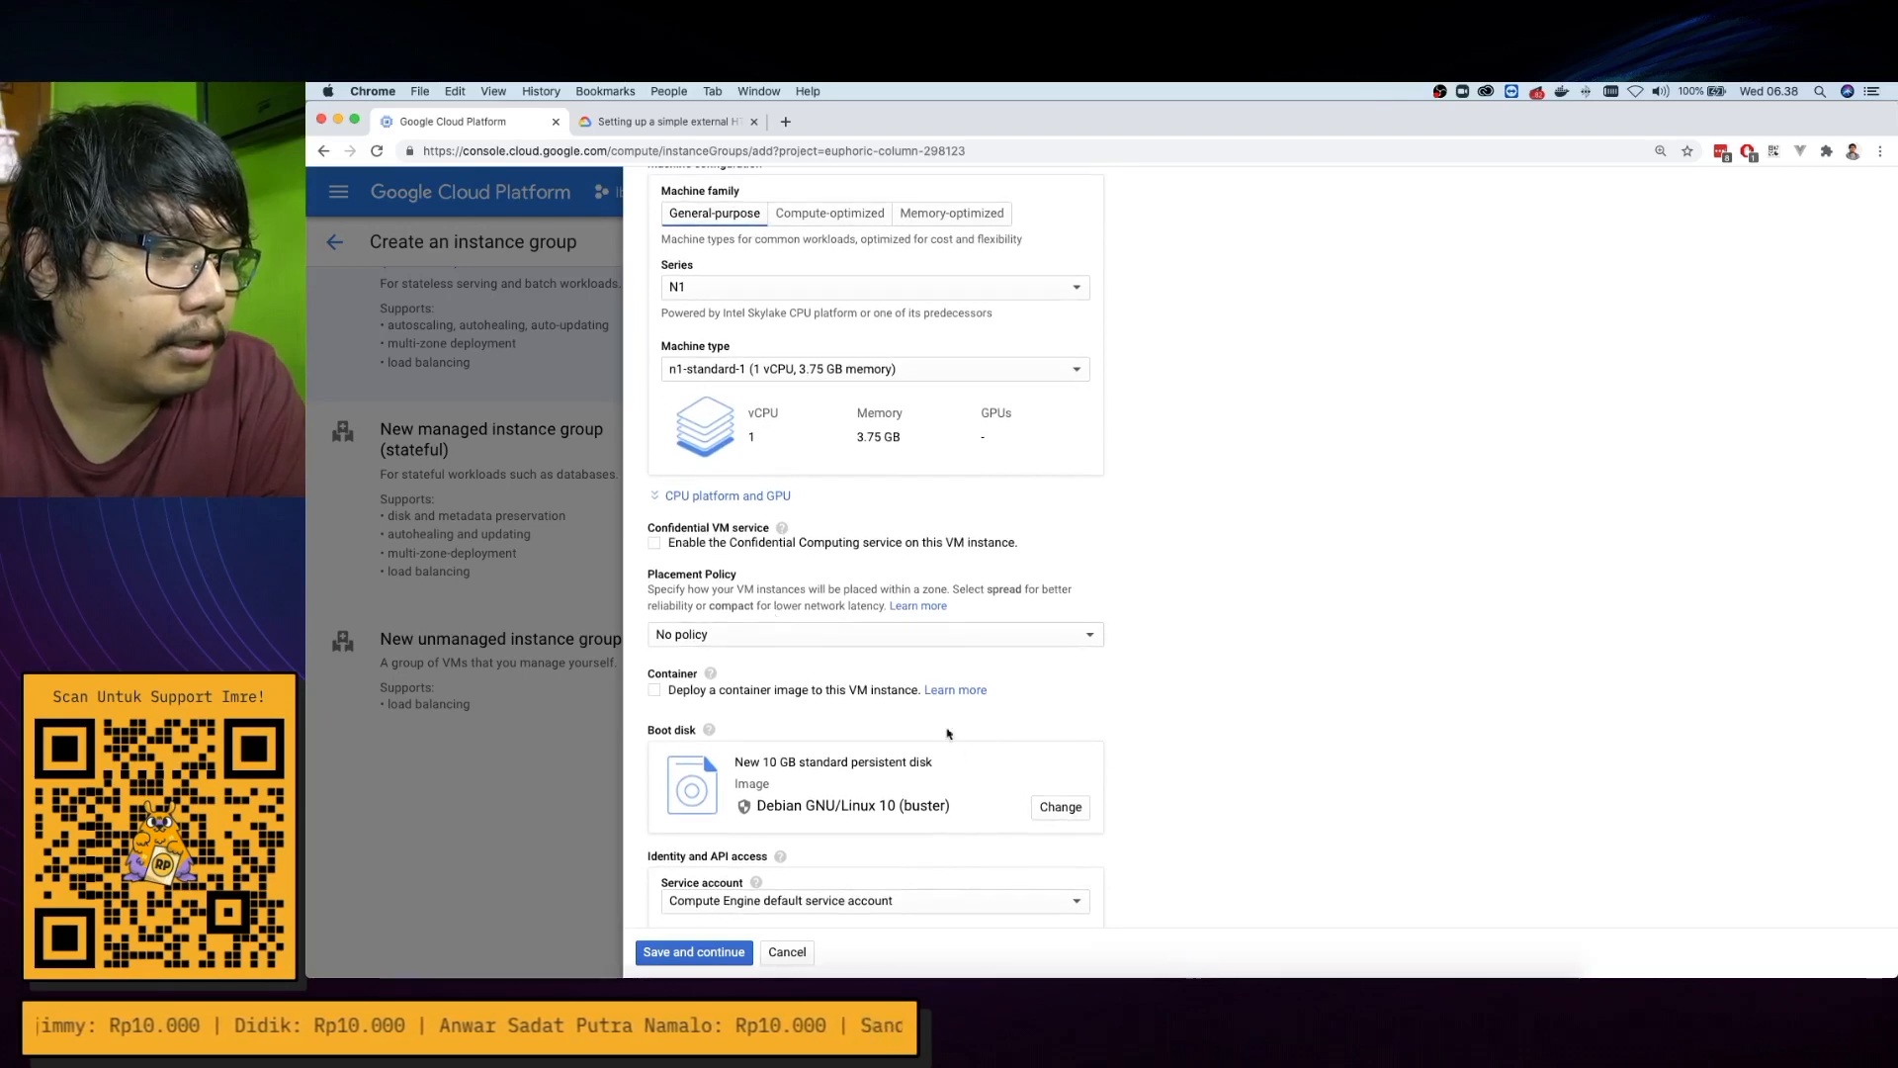
{"action": "left_click", "coordinate": [1061, 808]}
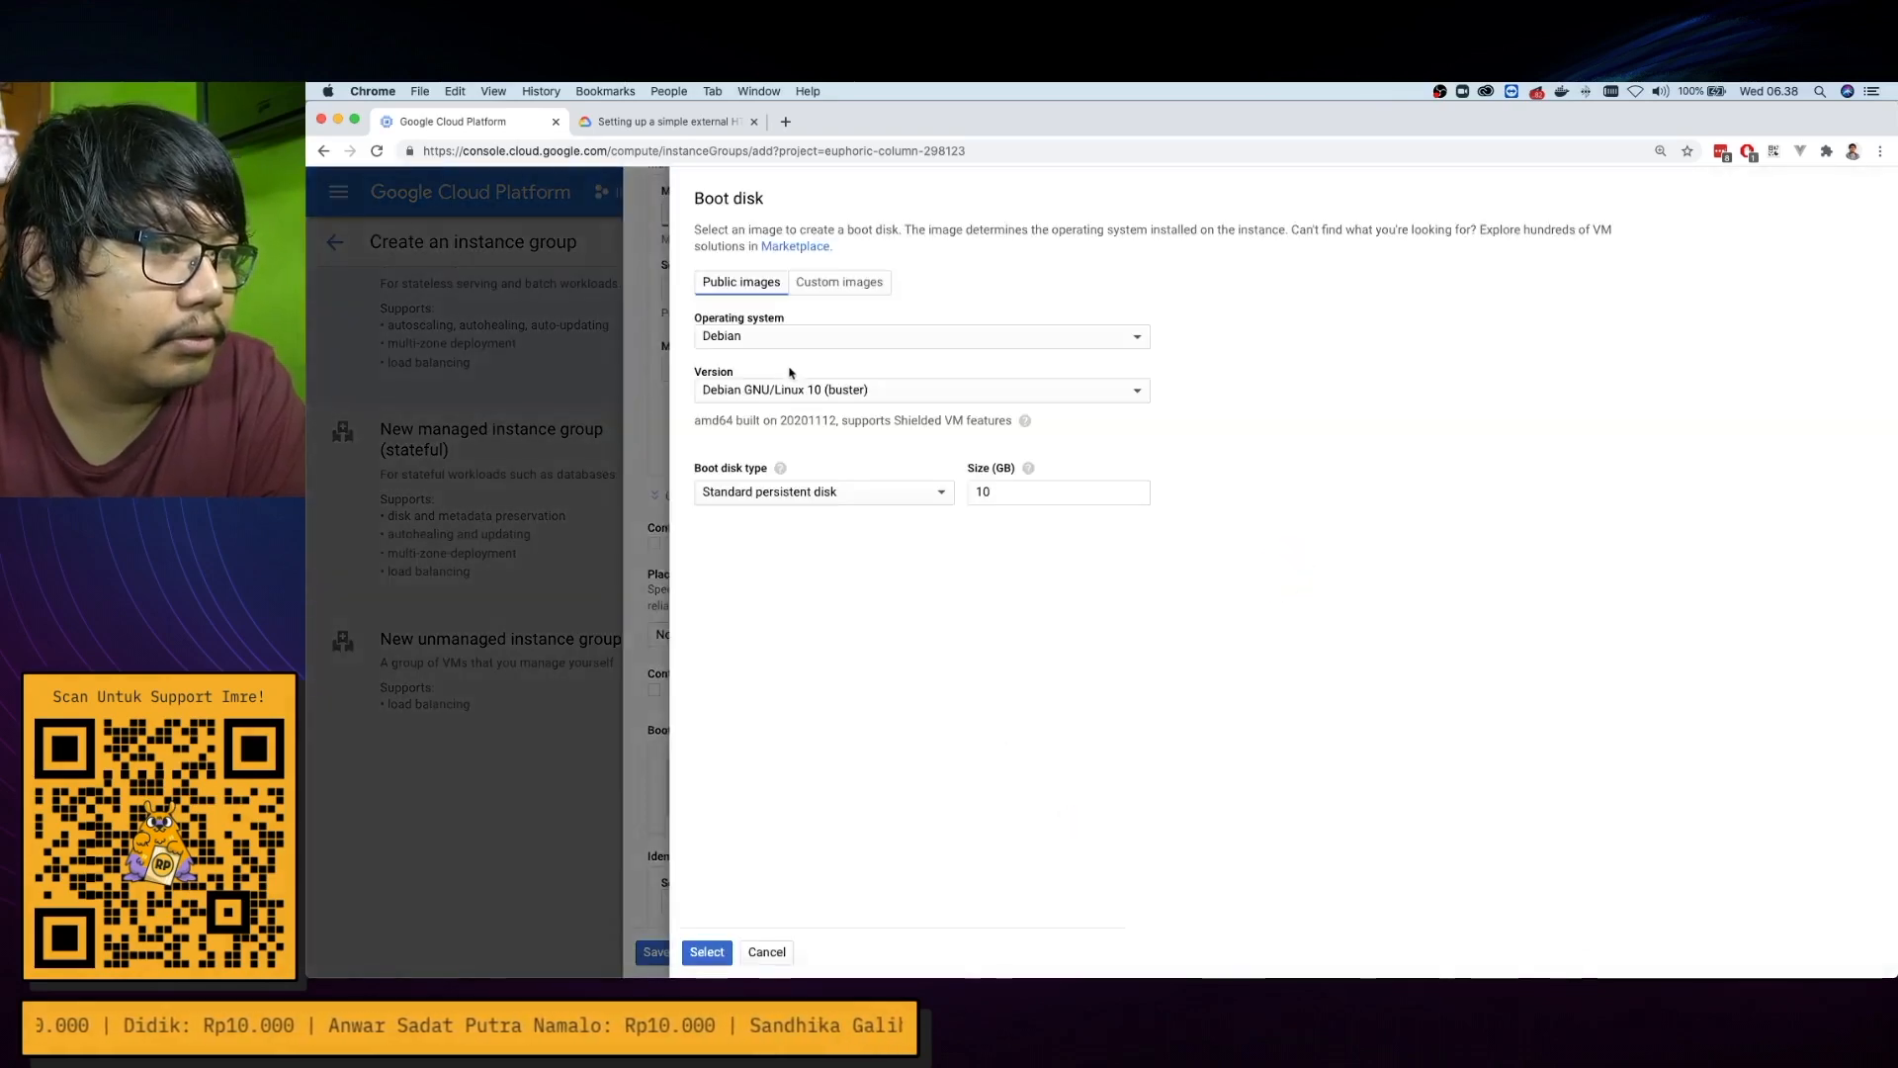
{"action": "left_click", "coordinate": [840, 391]}
{"action": "left_click", "coordinate": [845, 490]}
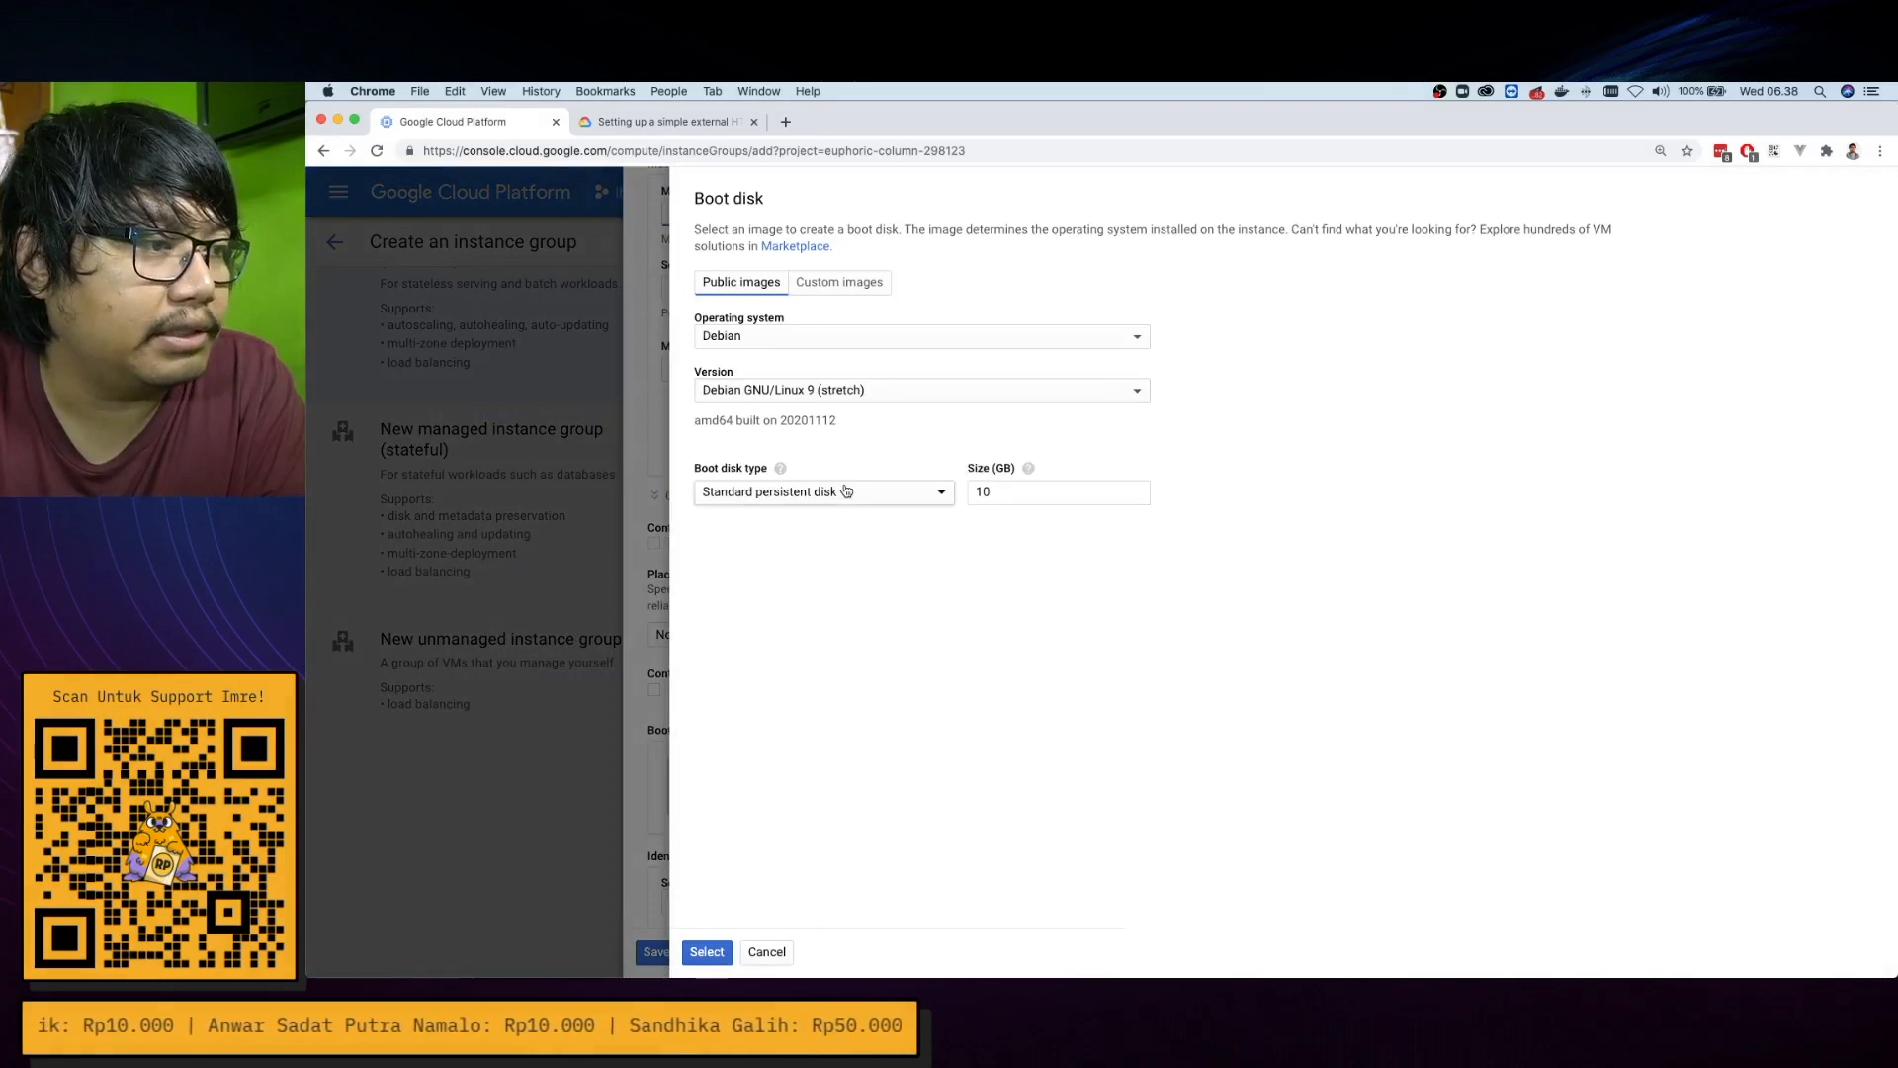
{"action": "left_click", "coordinate": [707, 951]}
Expand the template's management options and copy the startup script, from "#! /bin/bash" to "systemctl restart apache2", from the load balancer guide
{"action": "scroll", "coordinate": [886, 670], "scroll_direction": "down", "scroll_amount": 2}
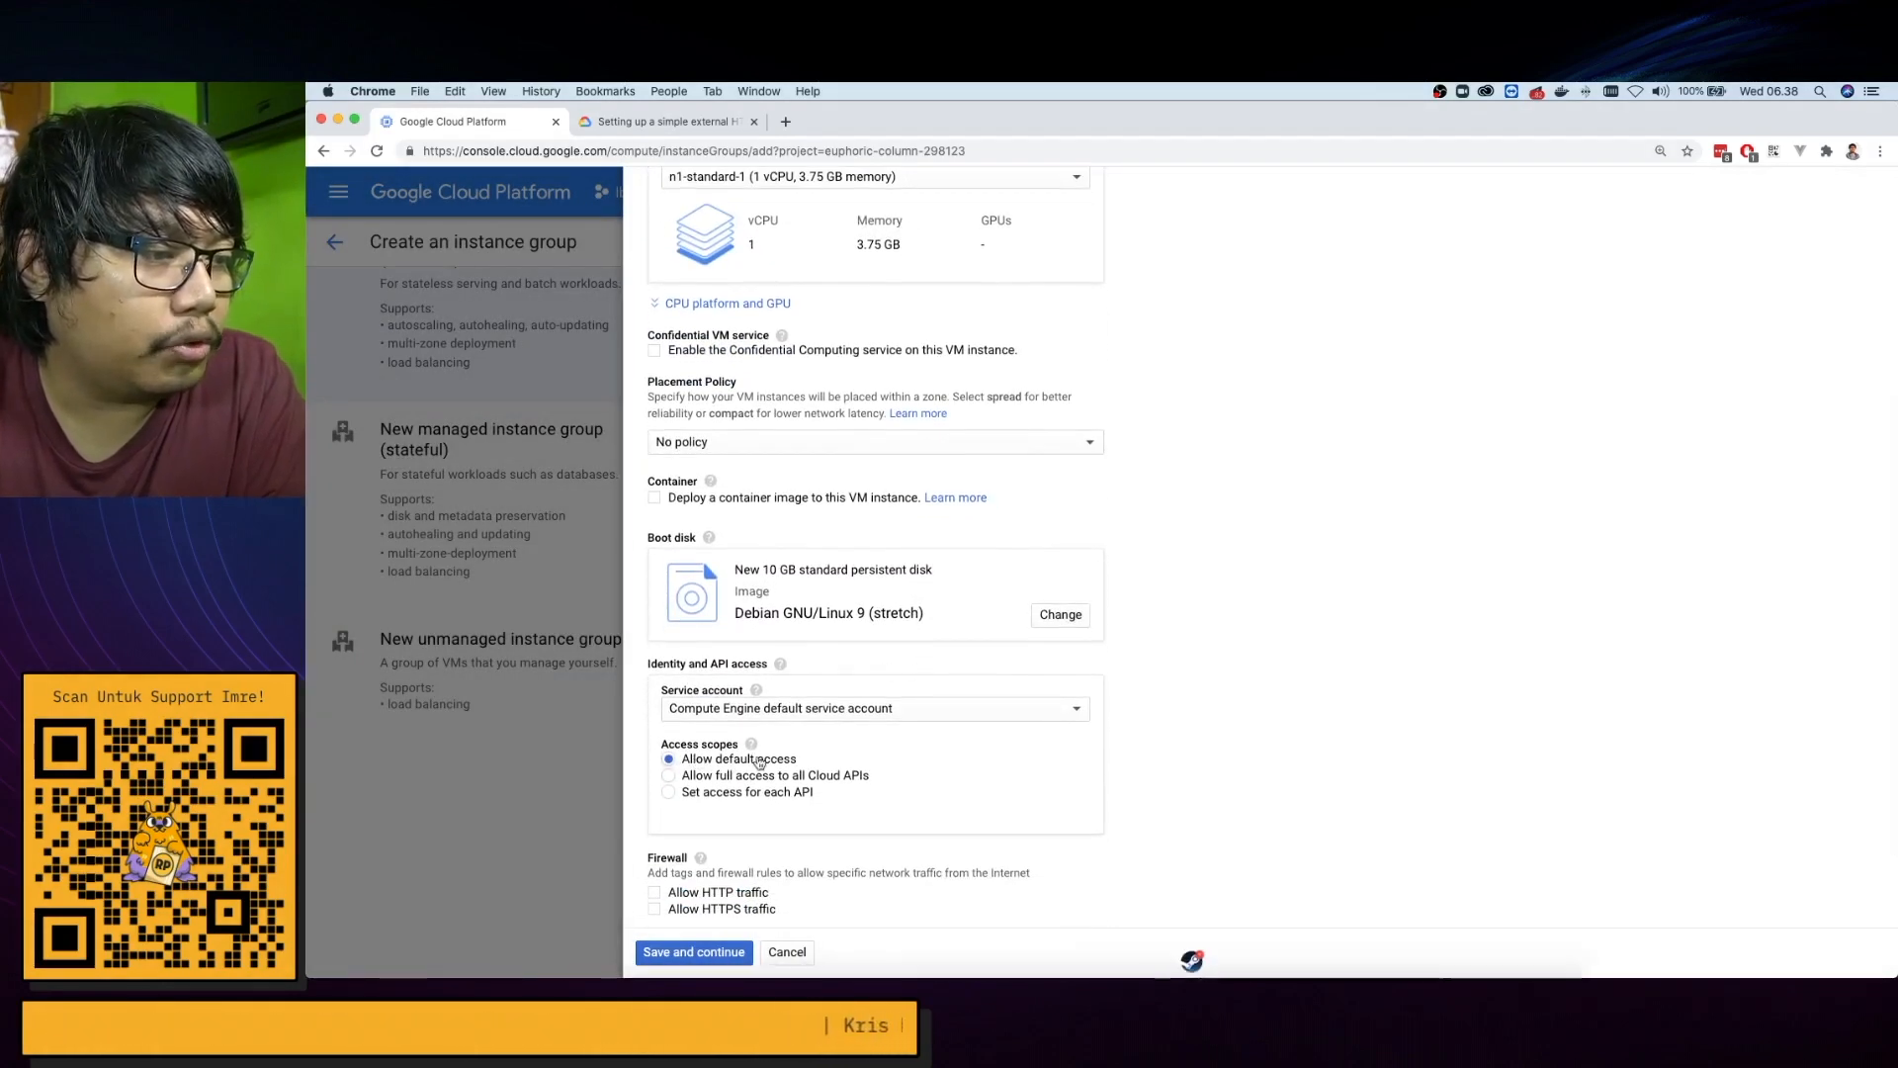
{"action": "scroll", "coordinate": [812, 762], "scroll_direction": "down", "scroll_amount": 2}
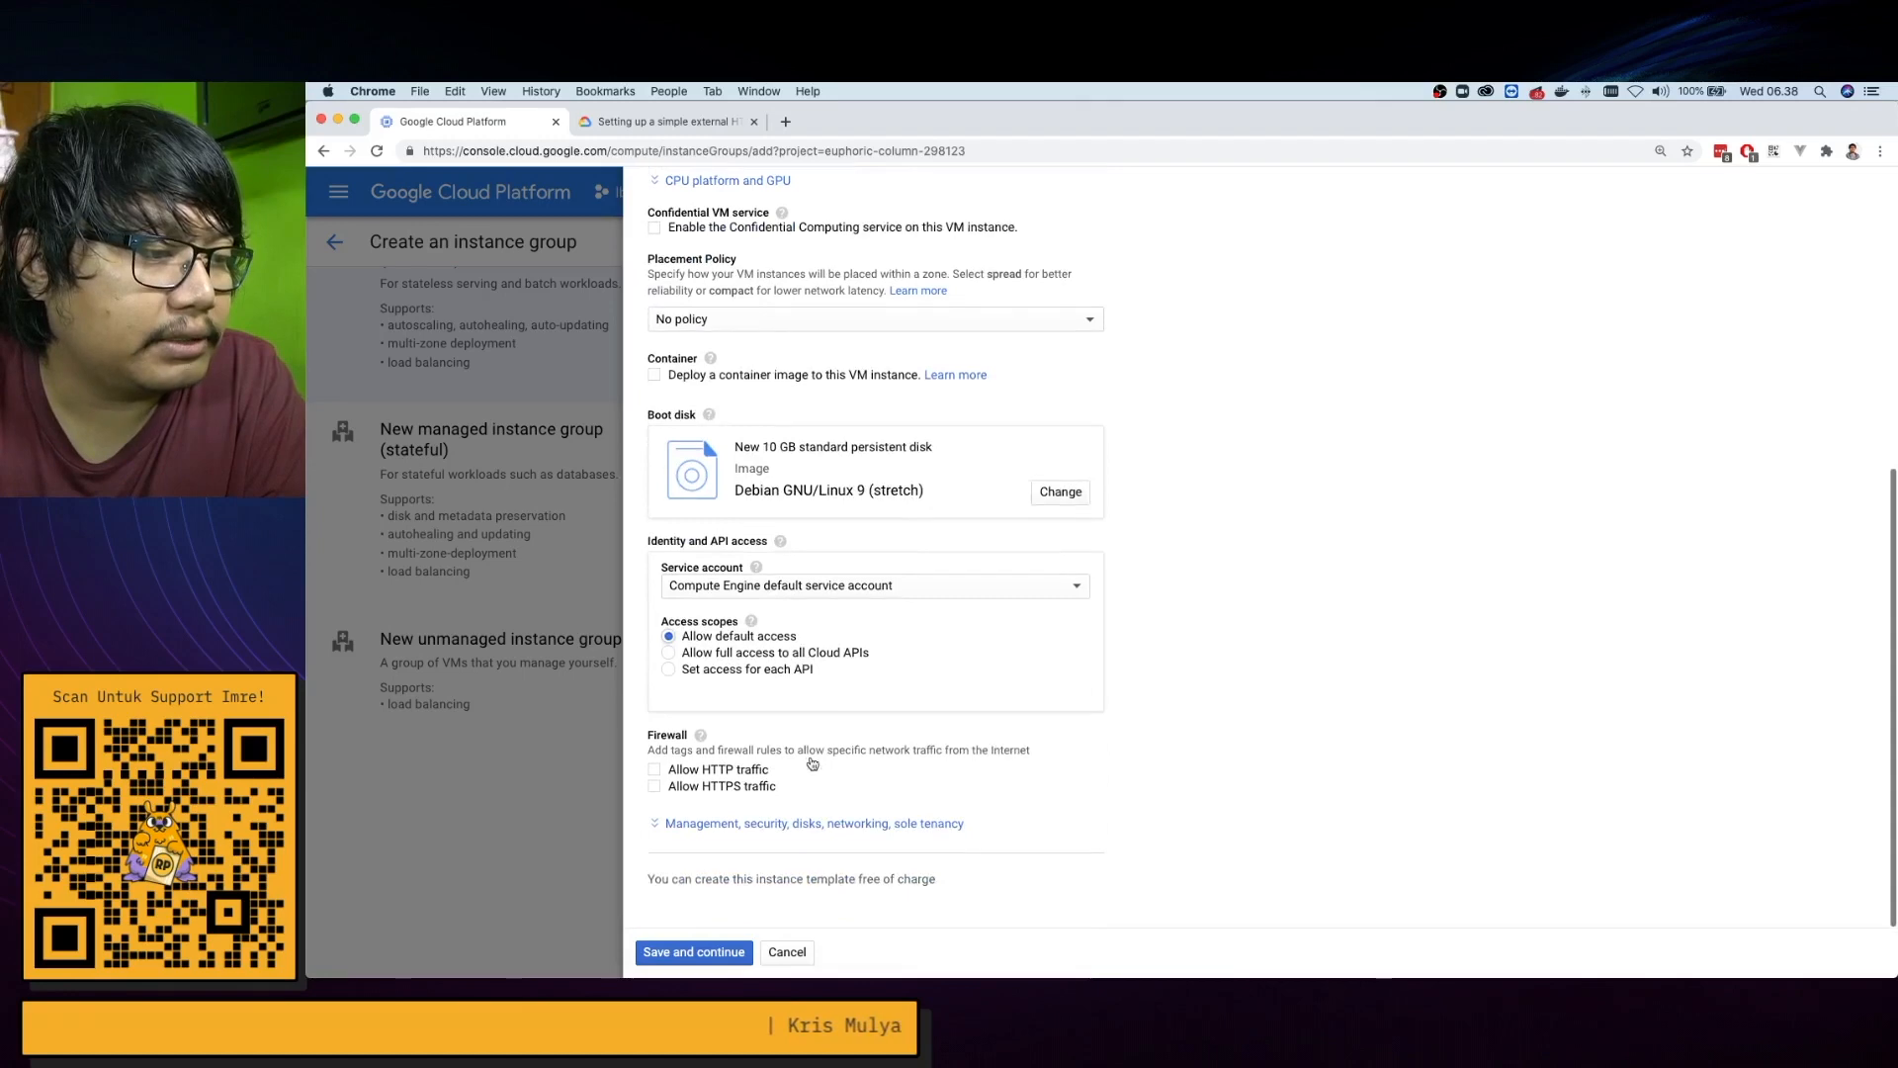
{"action": "left_click", "coordinate": [734, 826]}
{"action": "scroll", "coordinate": [858, 708], "scroll_direction": "down", "scroll_amount": 10}
{"action": "scroll", "coordinate": [712, 385], "scroll_direction": "up", "scroll_amount": 2}
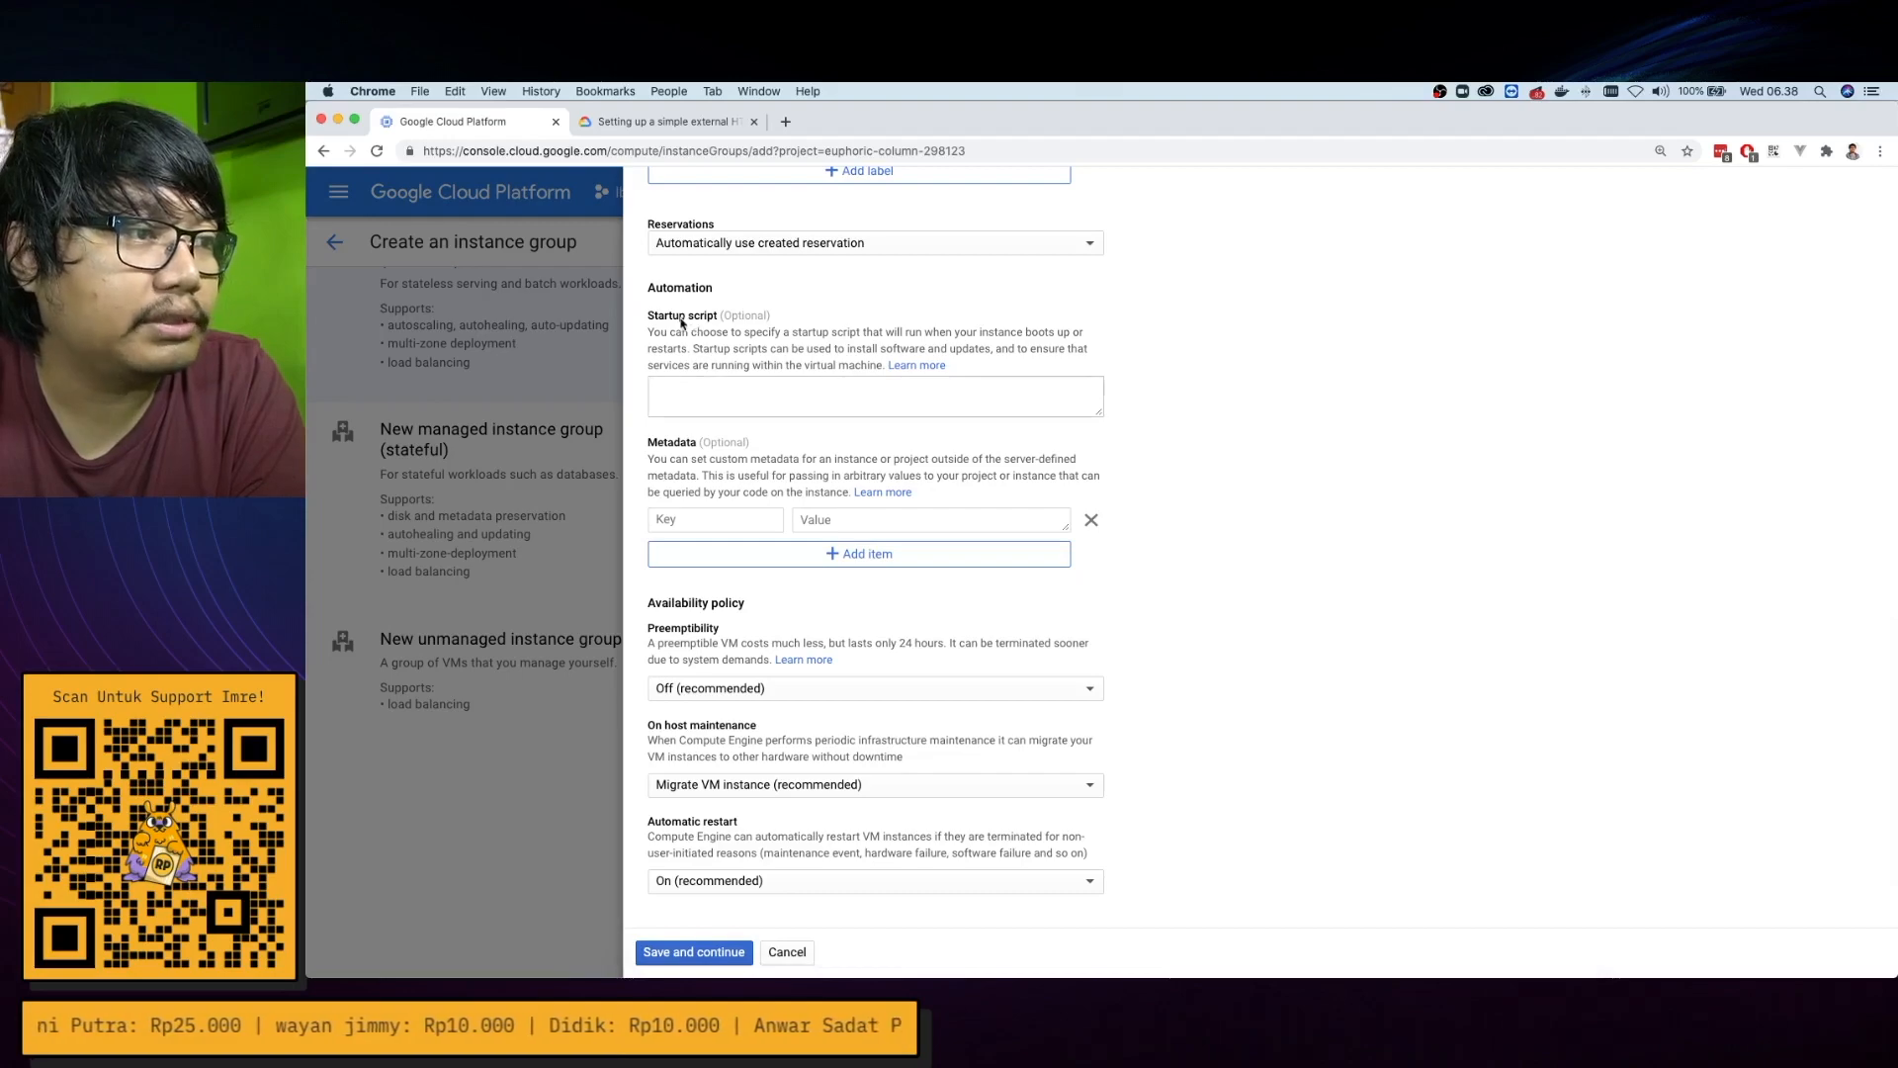
{"action": "left_click", "coordinate": [667, 121]}
{"action": "scroll", "coordinate": [833, 558], "scroll_direction": "down", "scroll_amount": 15}
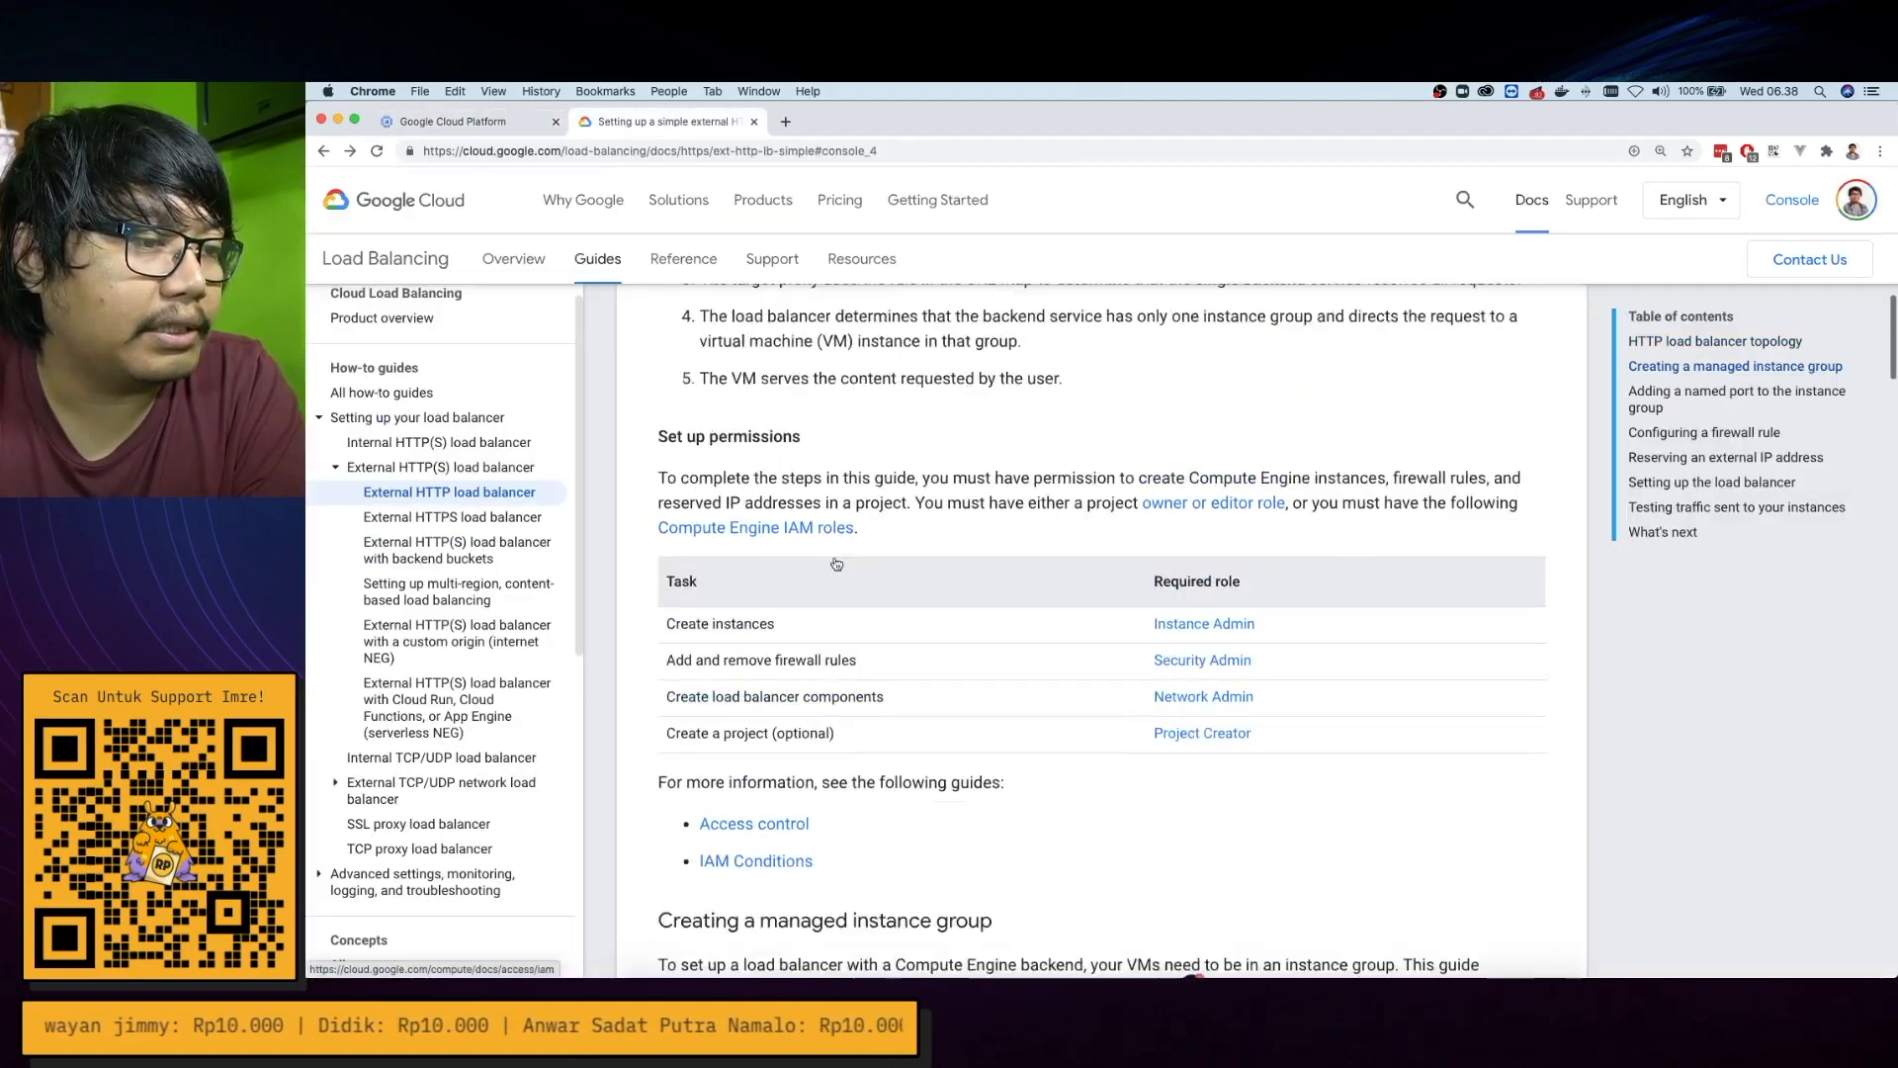
{"action": "scroll", "coordinate": [833, 559], "scroll_direction": "down", "scroll_amount": 6}
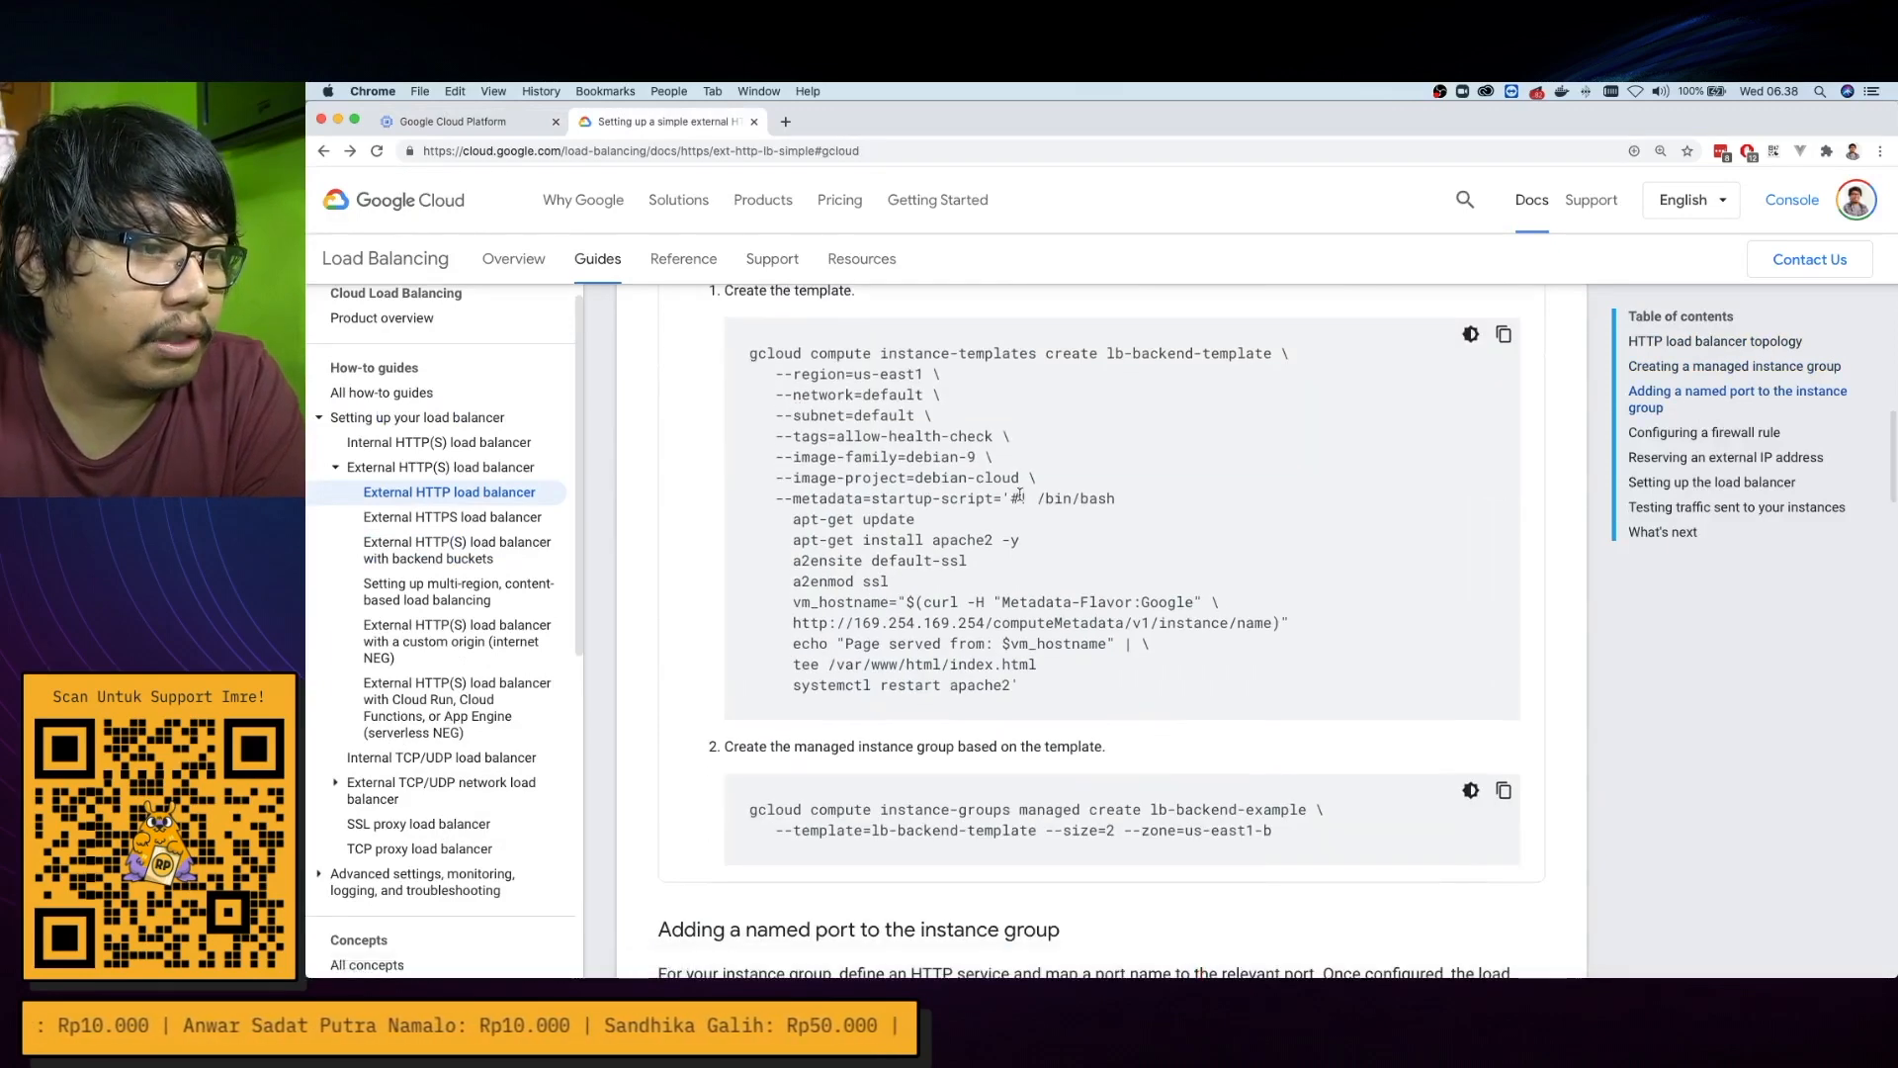
{"action": "left_click_drag", "start_coordinate": [1013, 498], "coordinate": [1012, 673]}
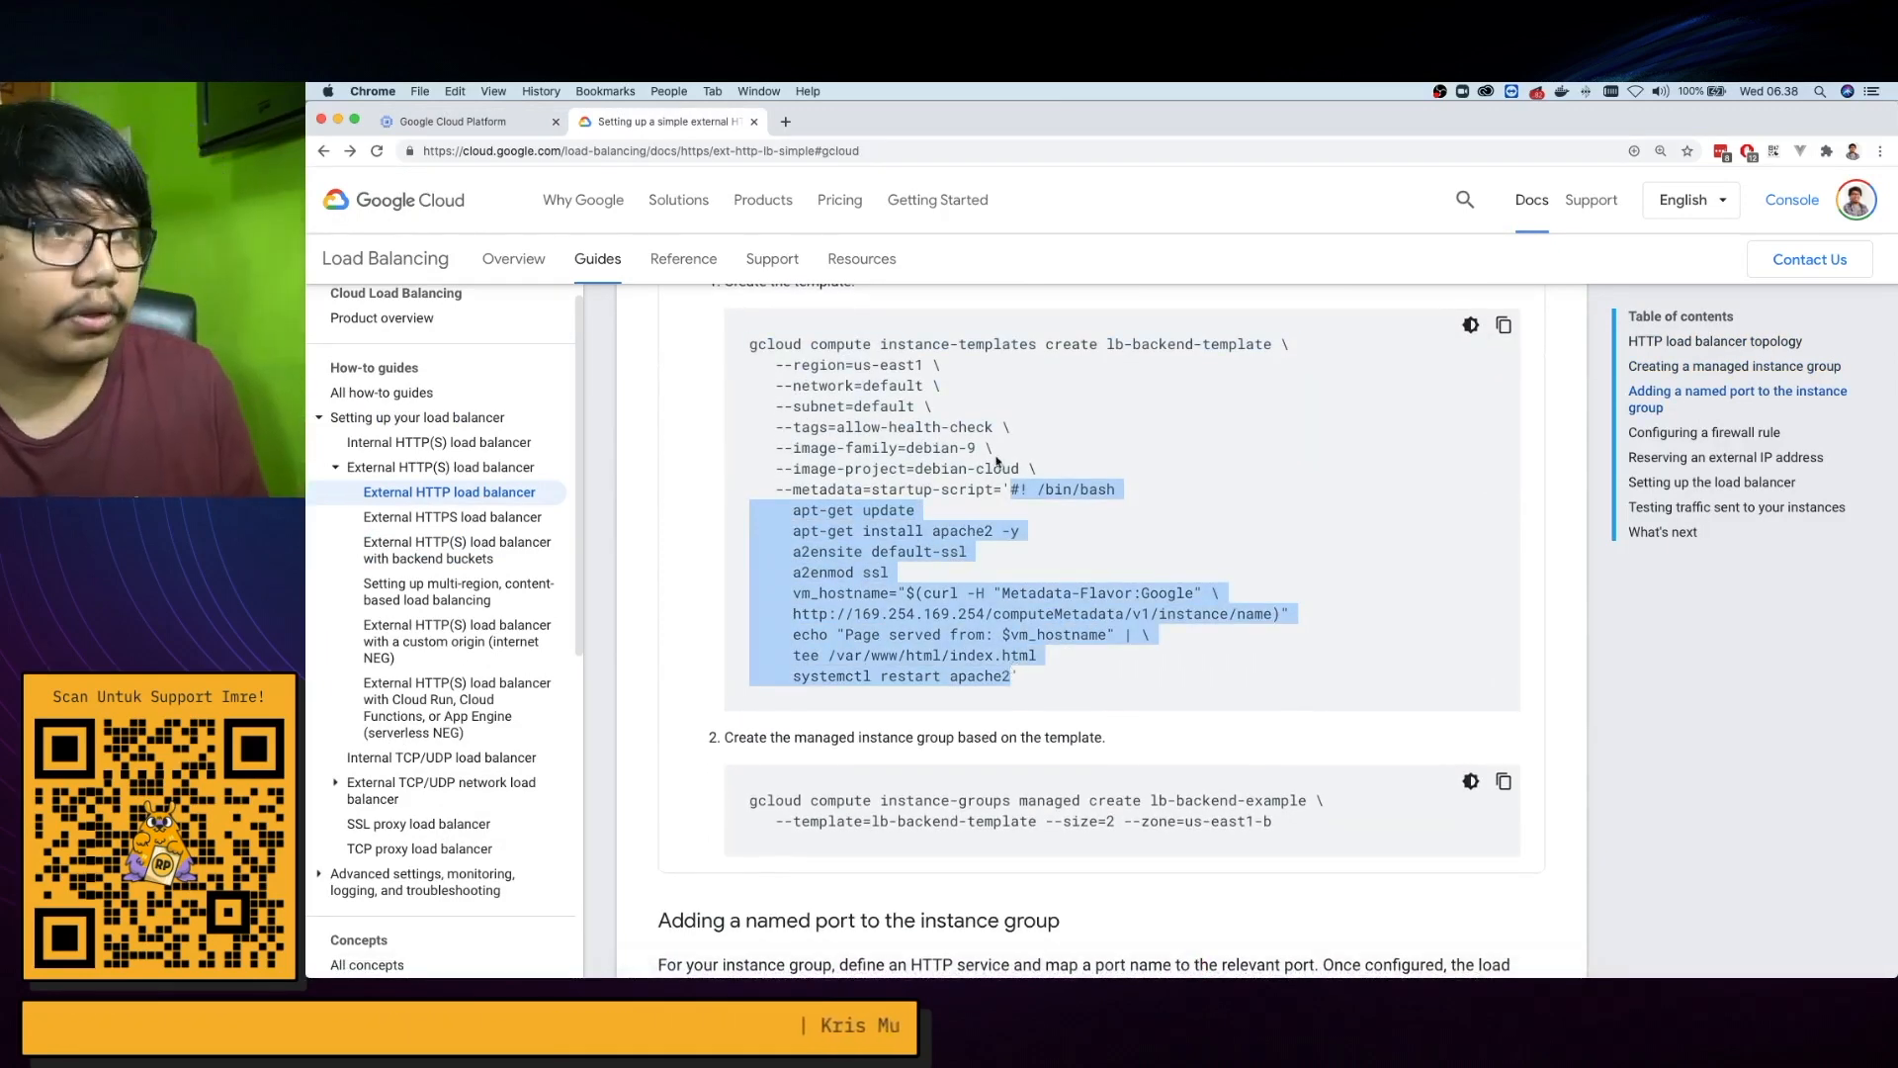
Insert the copied Apache script as the instance template's startup script and enlarge its text box
{"action": "left_click", "coordinate": [501, 127]}
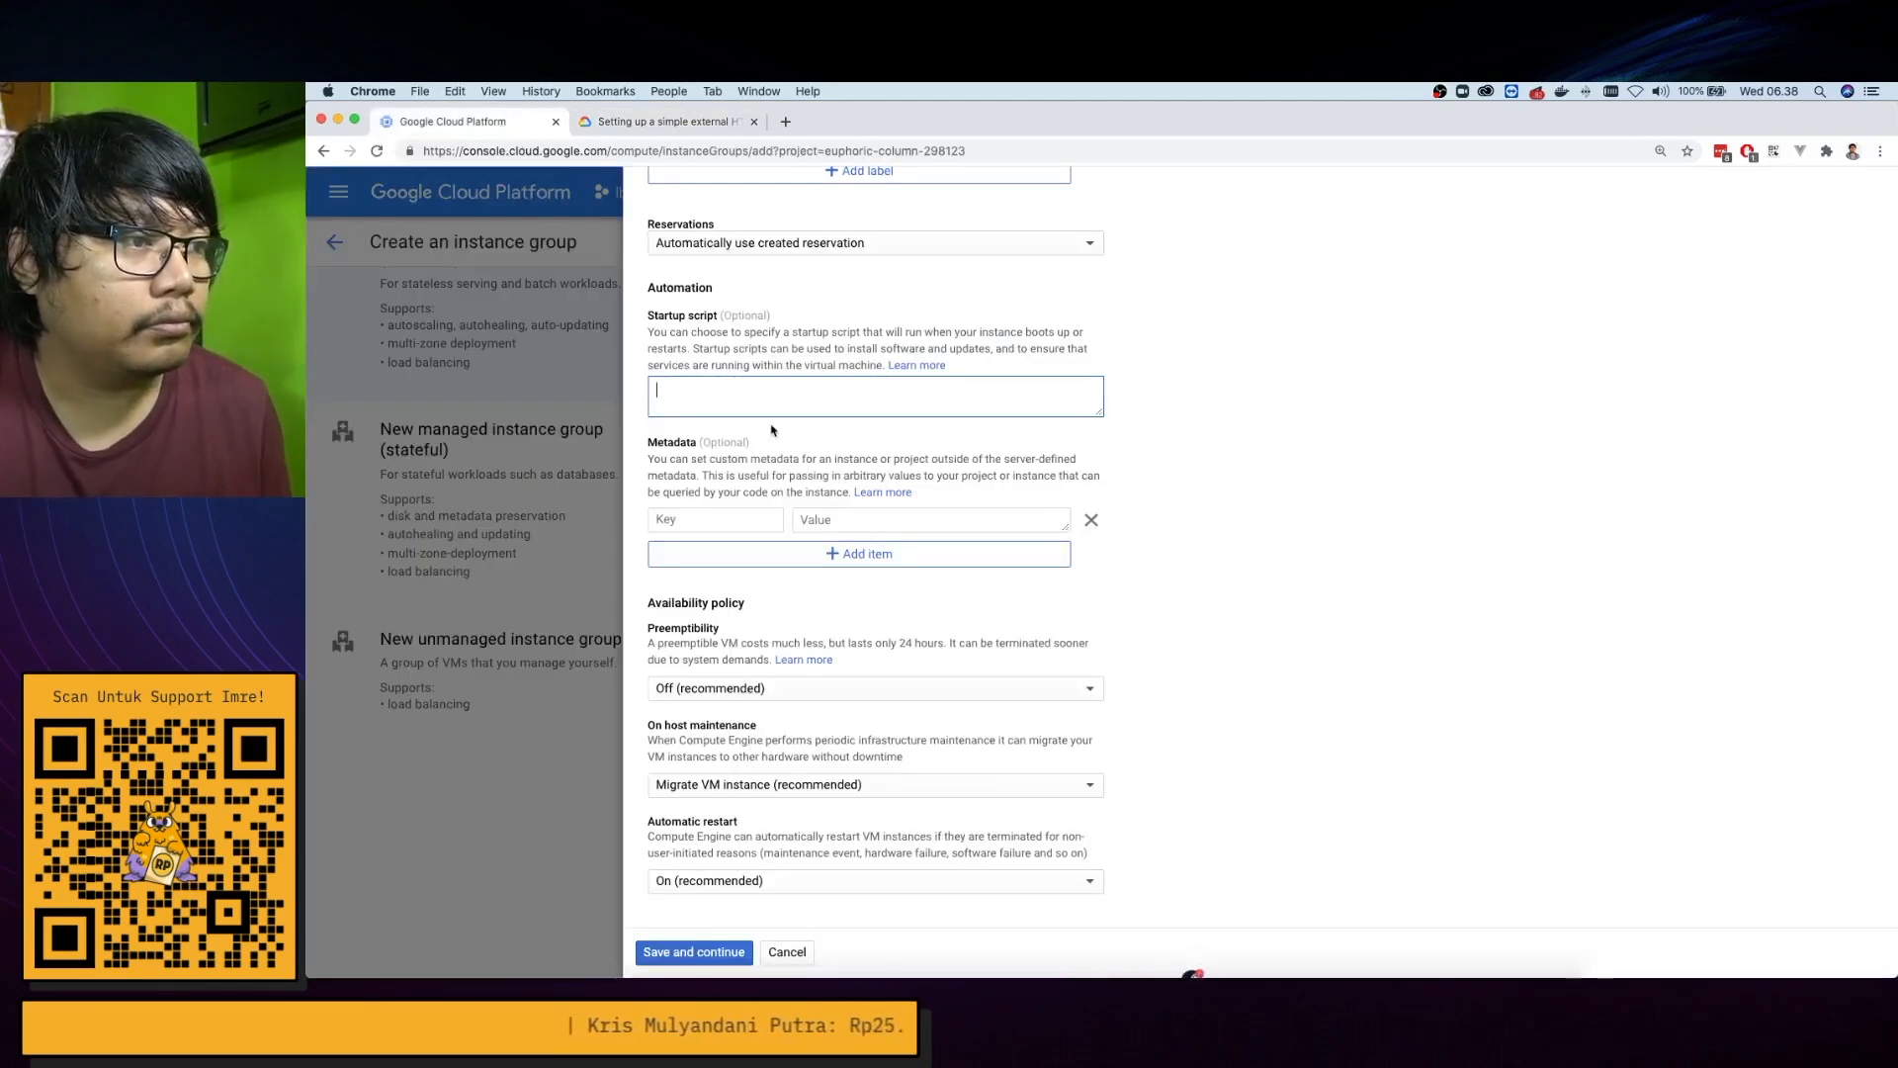
{"action": "key", "text": "super+v"}
{"action": "key", "text": "super+a"}
{"action": "key", "text": "BackSpace"}
{"action": "key", "text": "super+v"}
{"action": "left_click_drag", "start_coordinate": [1099, 414], "coordinate": [1178, 589]}
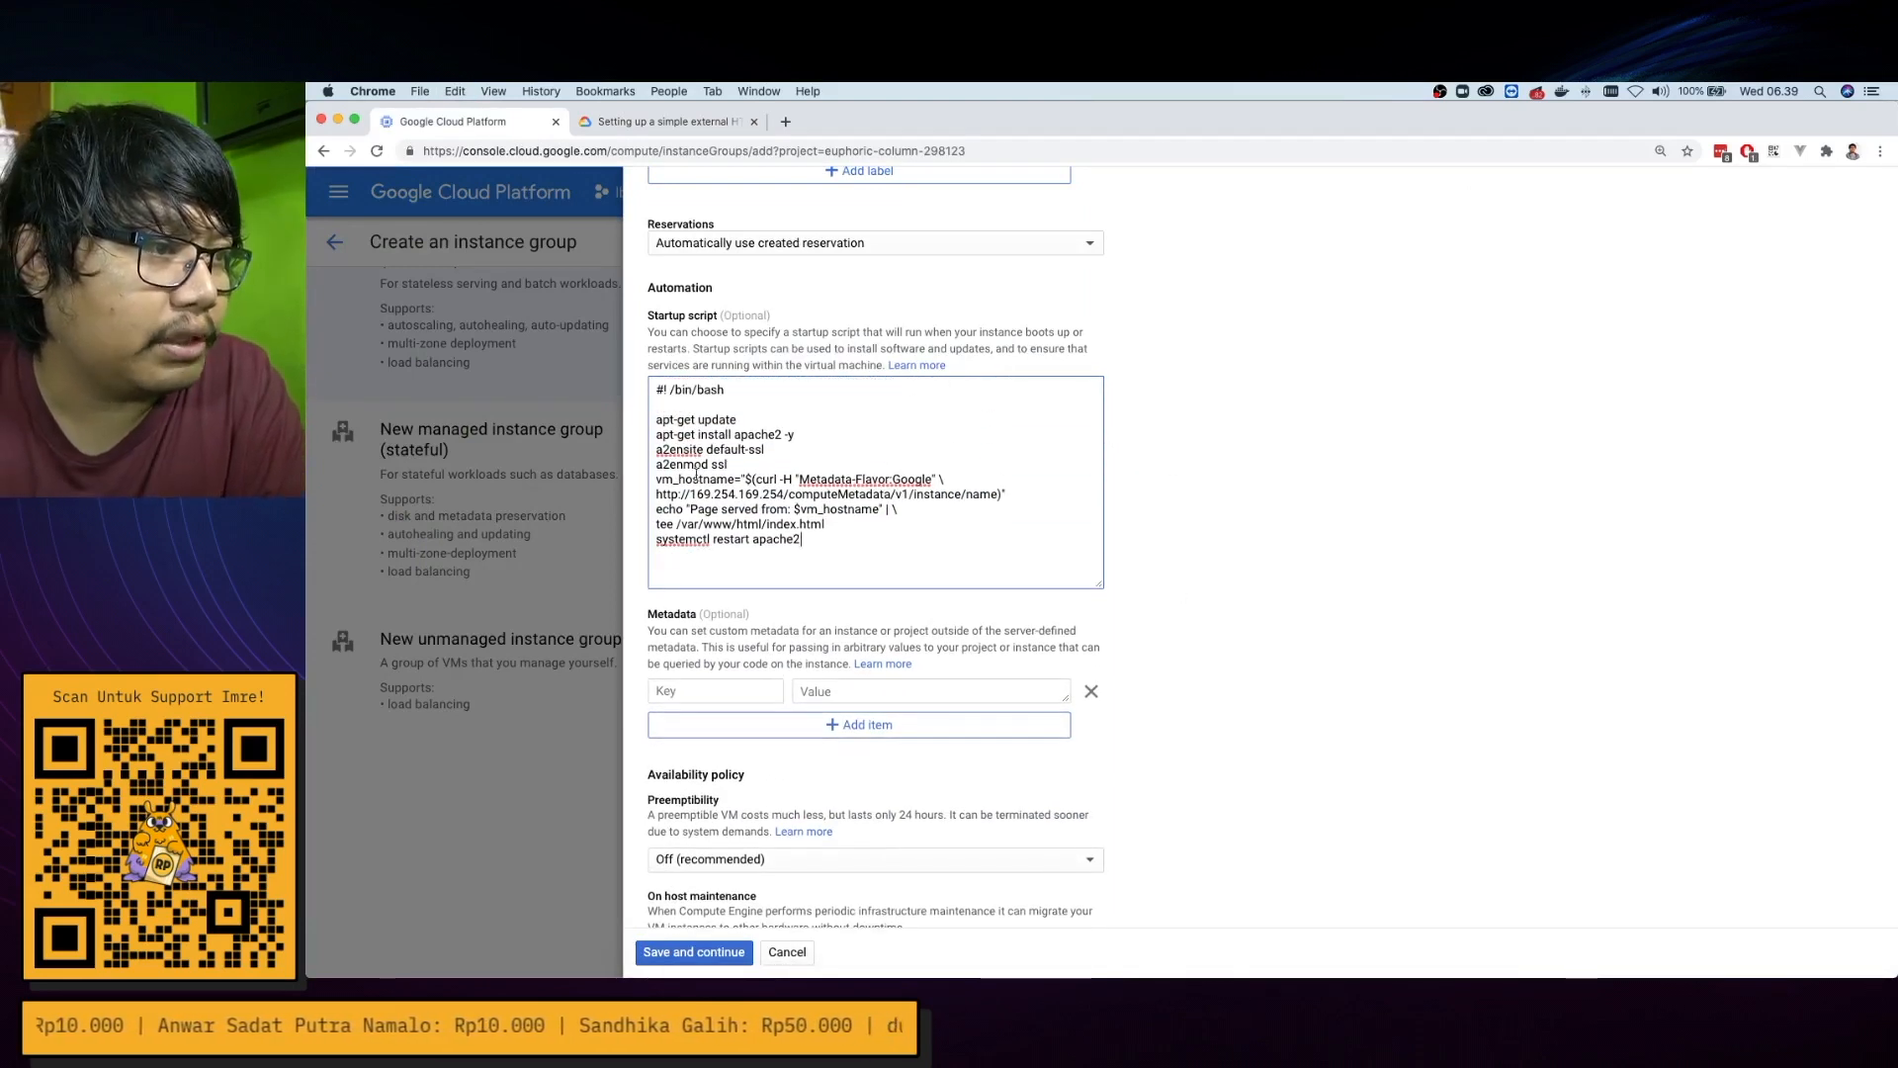
In the template's networking settings, set the subnet to default (us-east1) and enter the network tag allow-http-check
{"action": "scroll", "coordinate": [1285, 944], "scroll_direction": "down", "scroll_amount": 1}
{"action": "scroll", "coordinate": [856, 536], "scroll_direction": "up", "scroll_amount": 4}
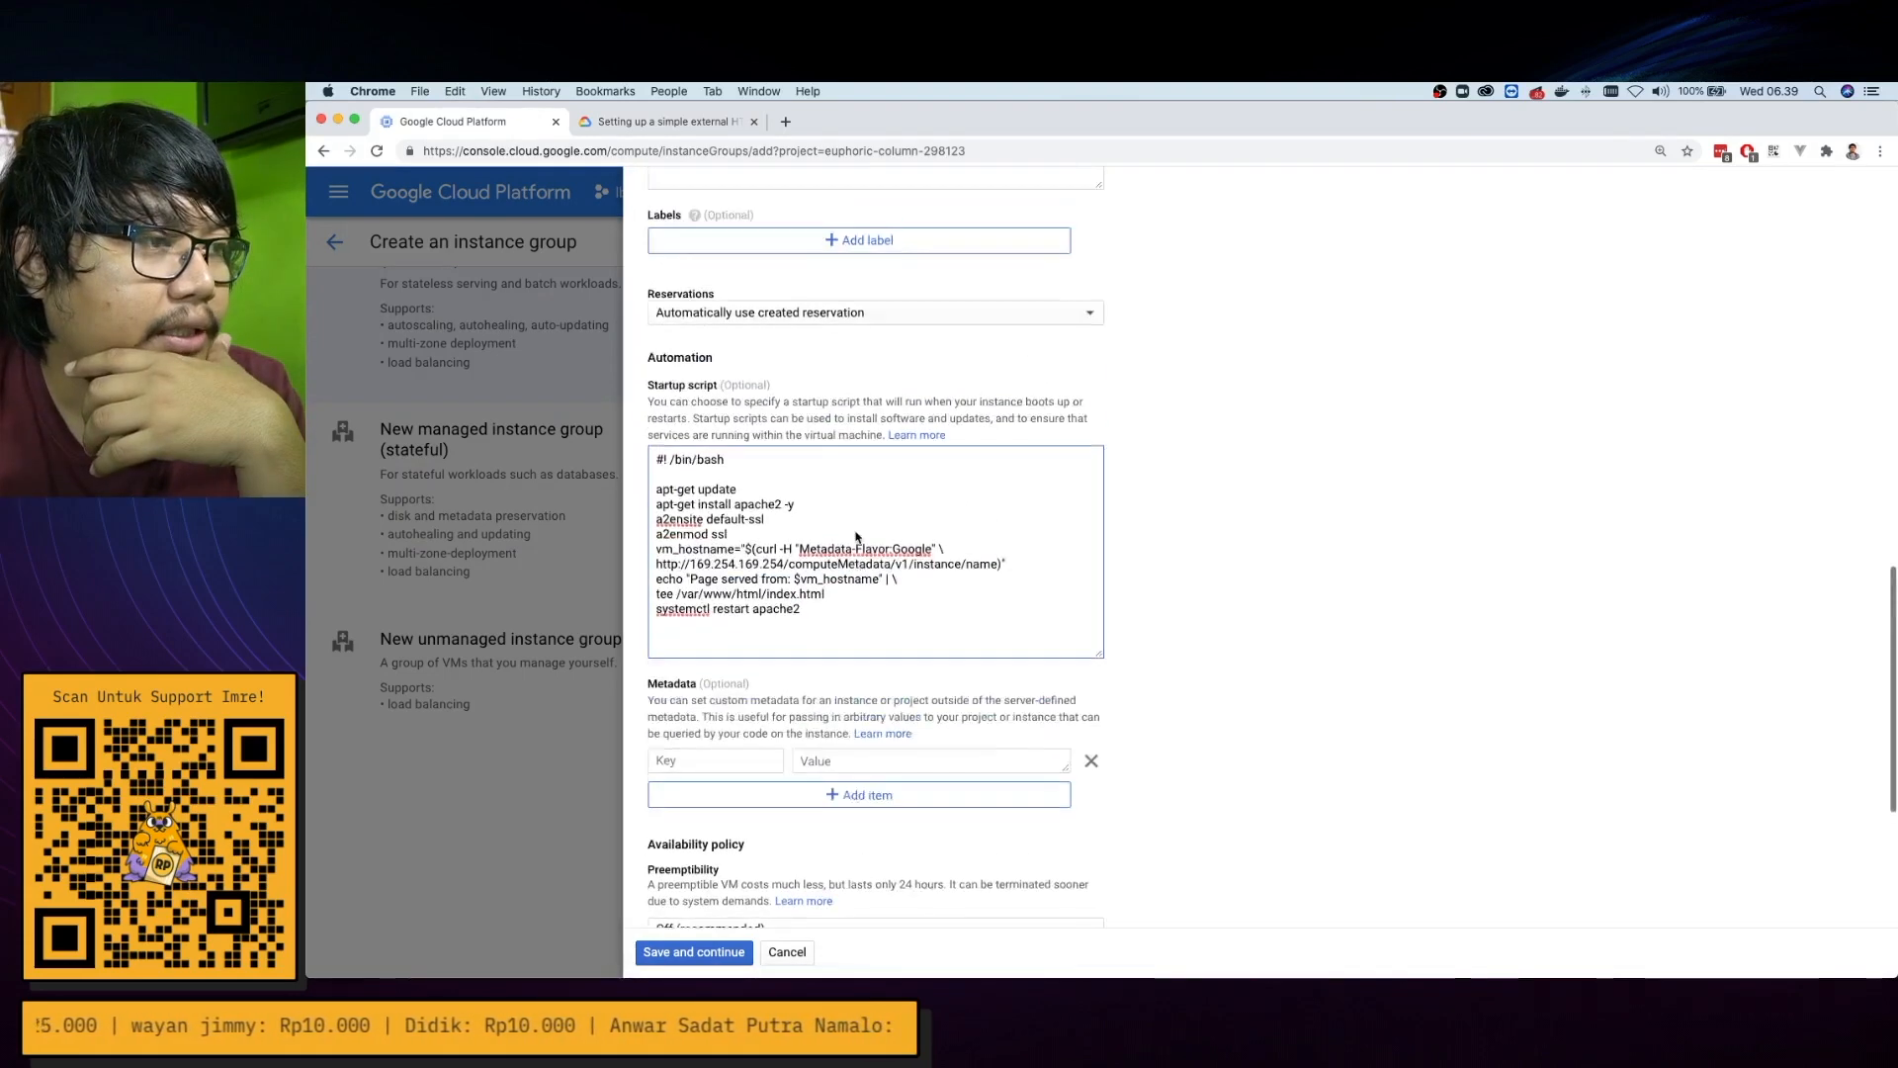
{"action": "scroll", "coordinate": [856, 536], "scroll_direction": "up", "scroll_amount": 1}
{"action": "left_click", "coordinate": [890, 286]}
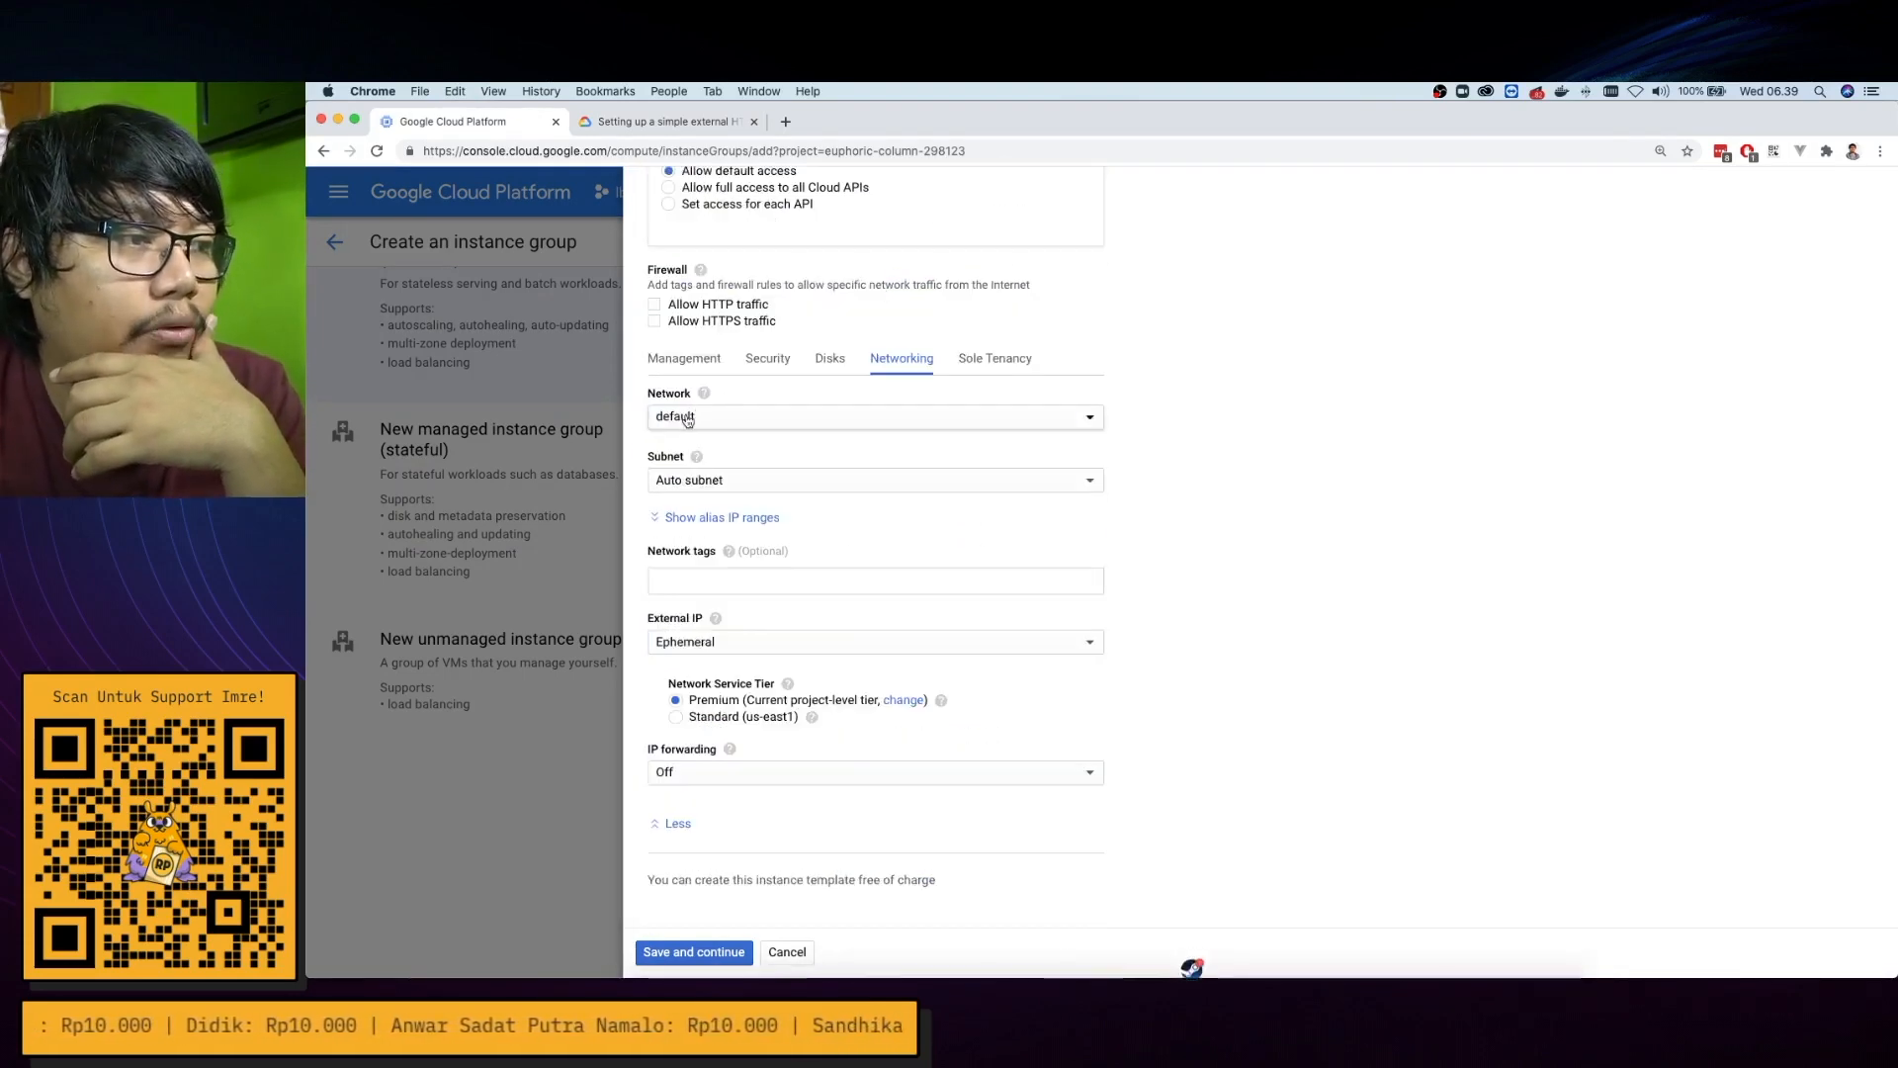
{"action": "left_click", "coordinate": [708, 482]}
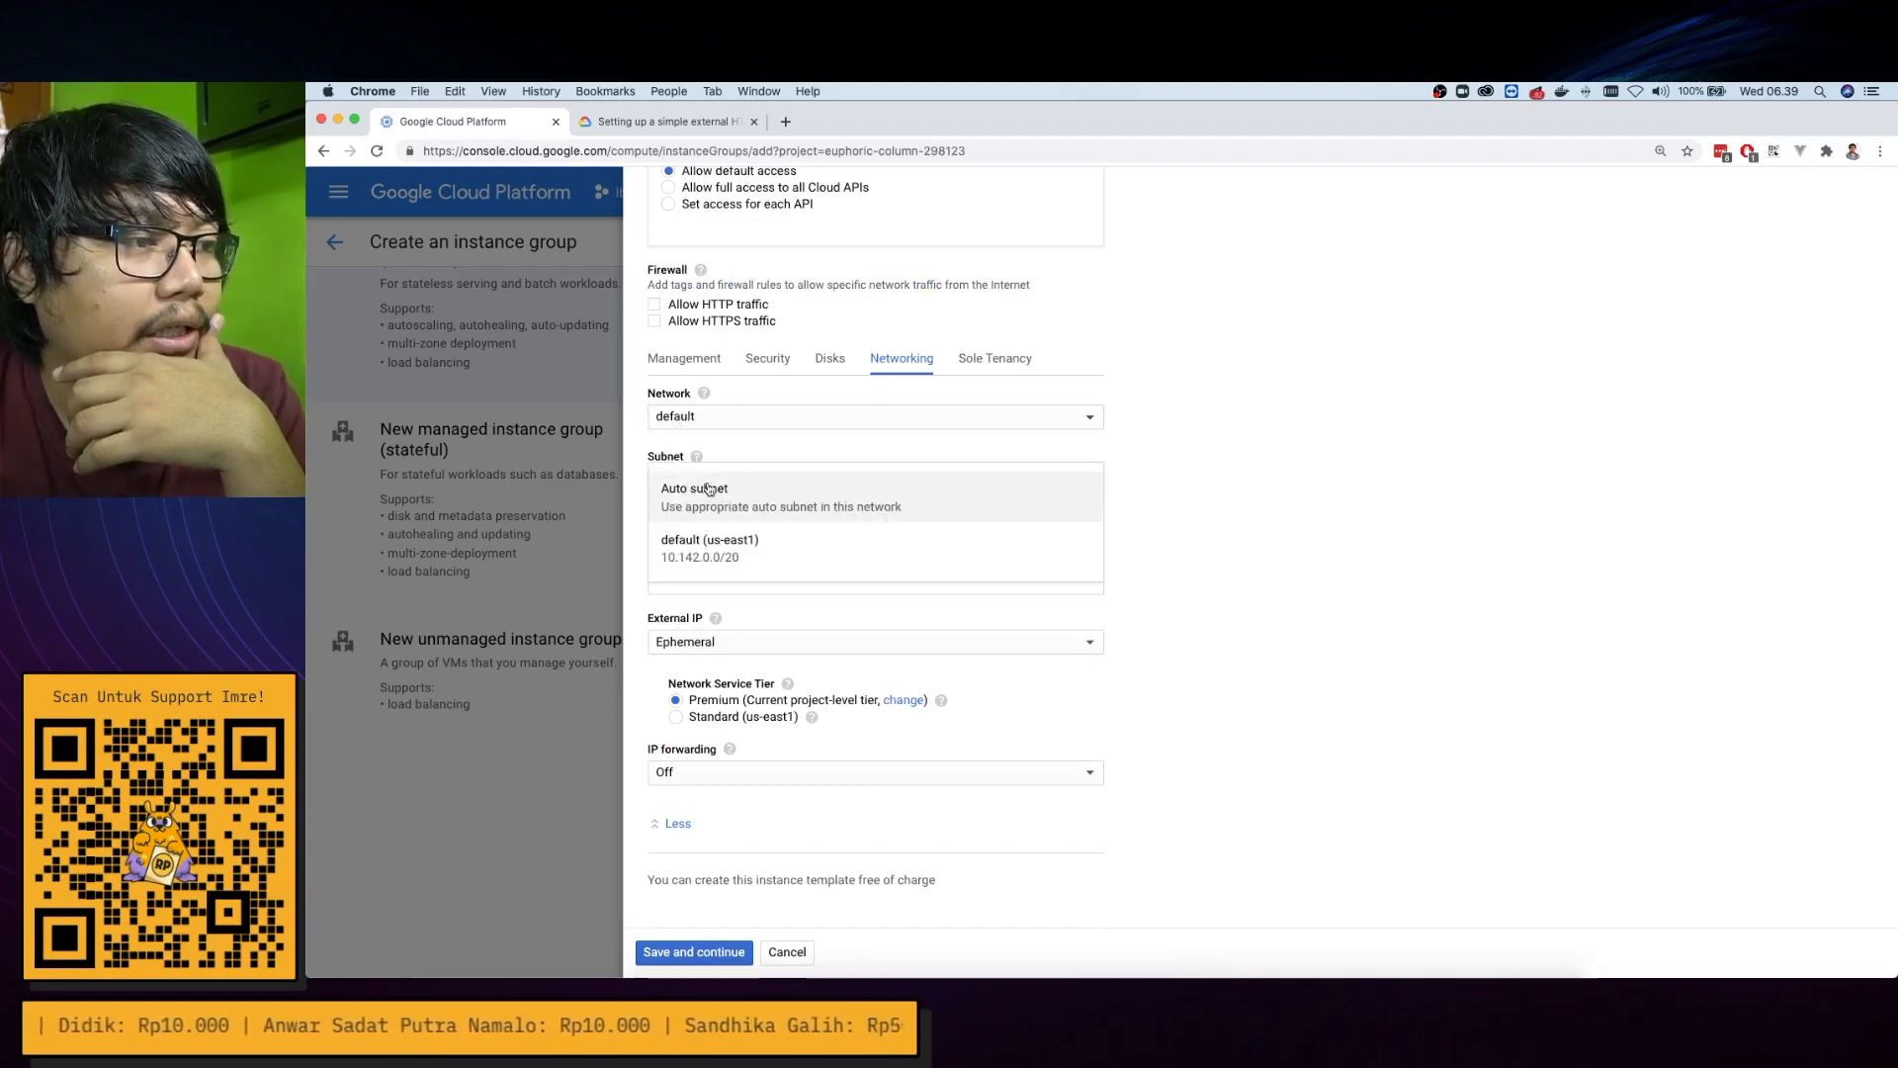
{"action": "left_click", "coordinate": [781, 554]}
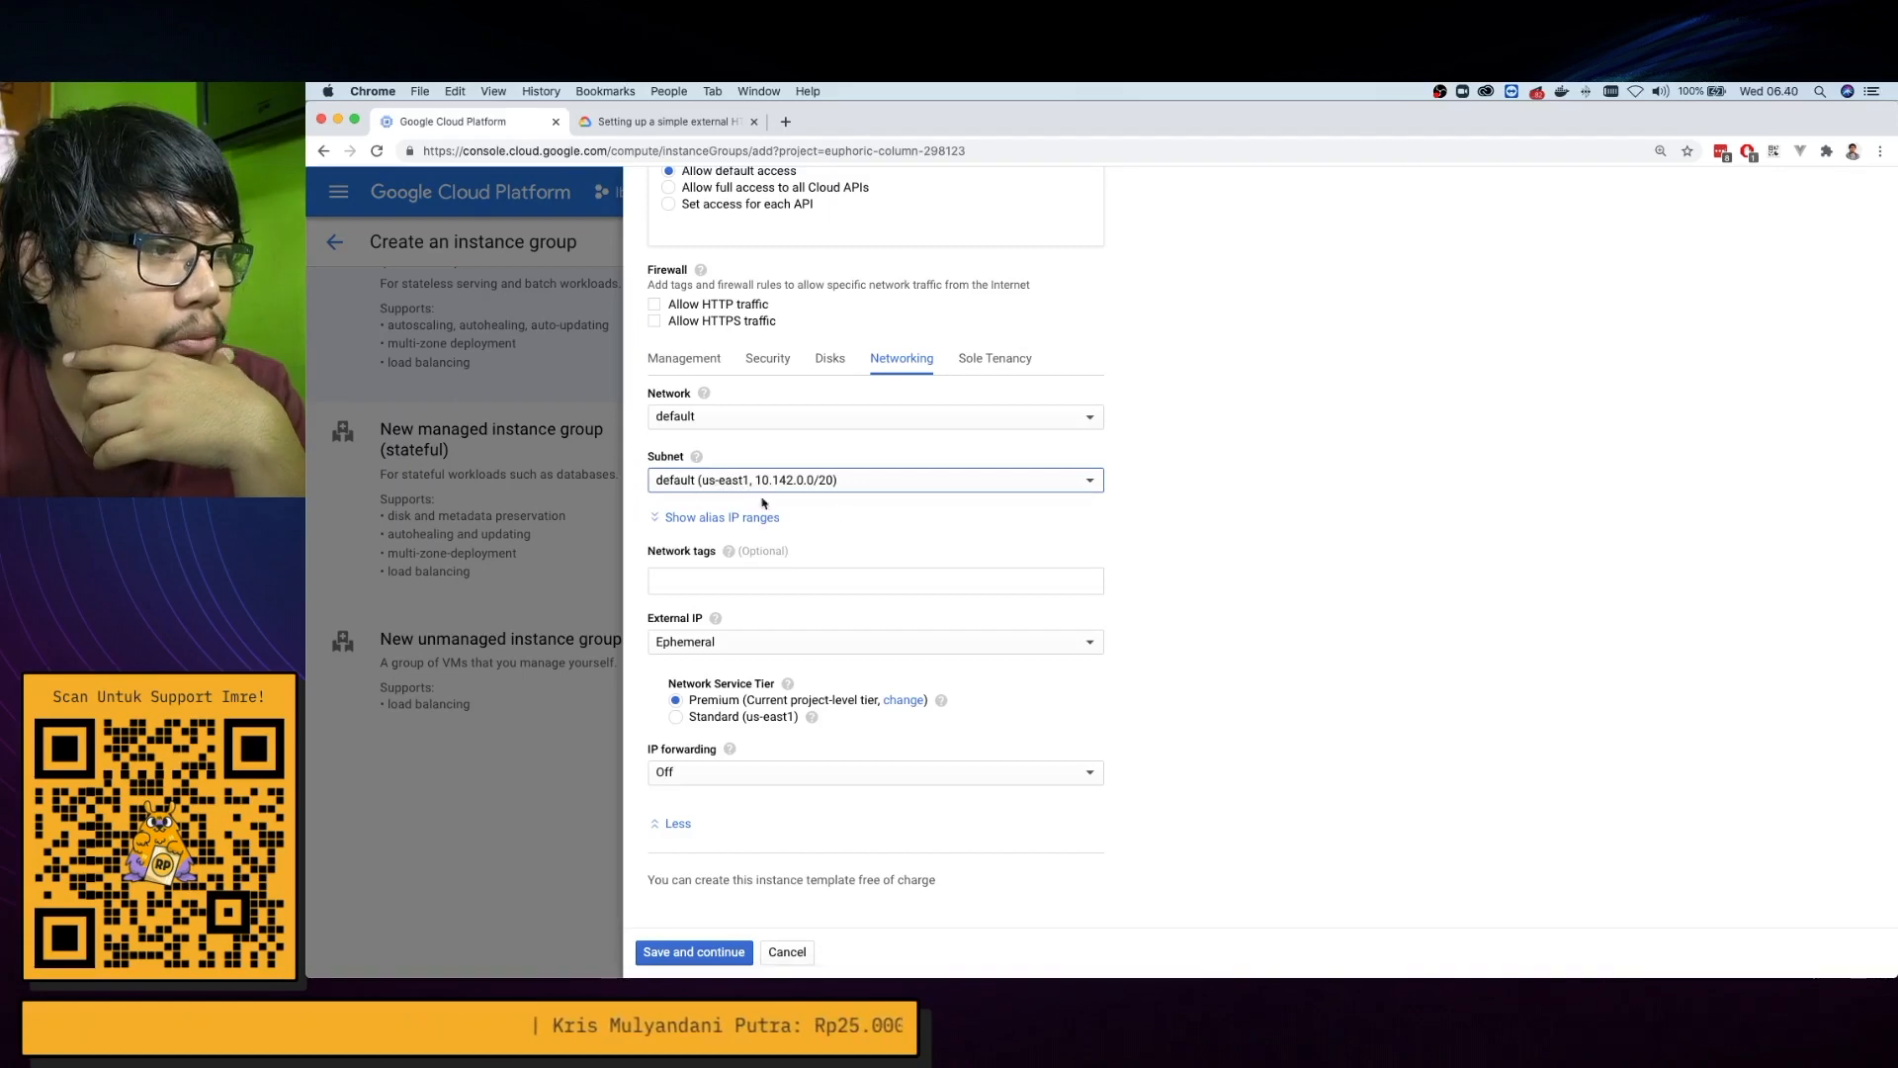
{"action": "left_click", "coordinate": [726, 584]}
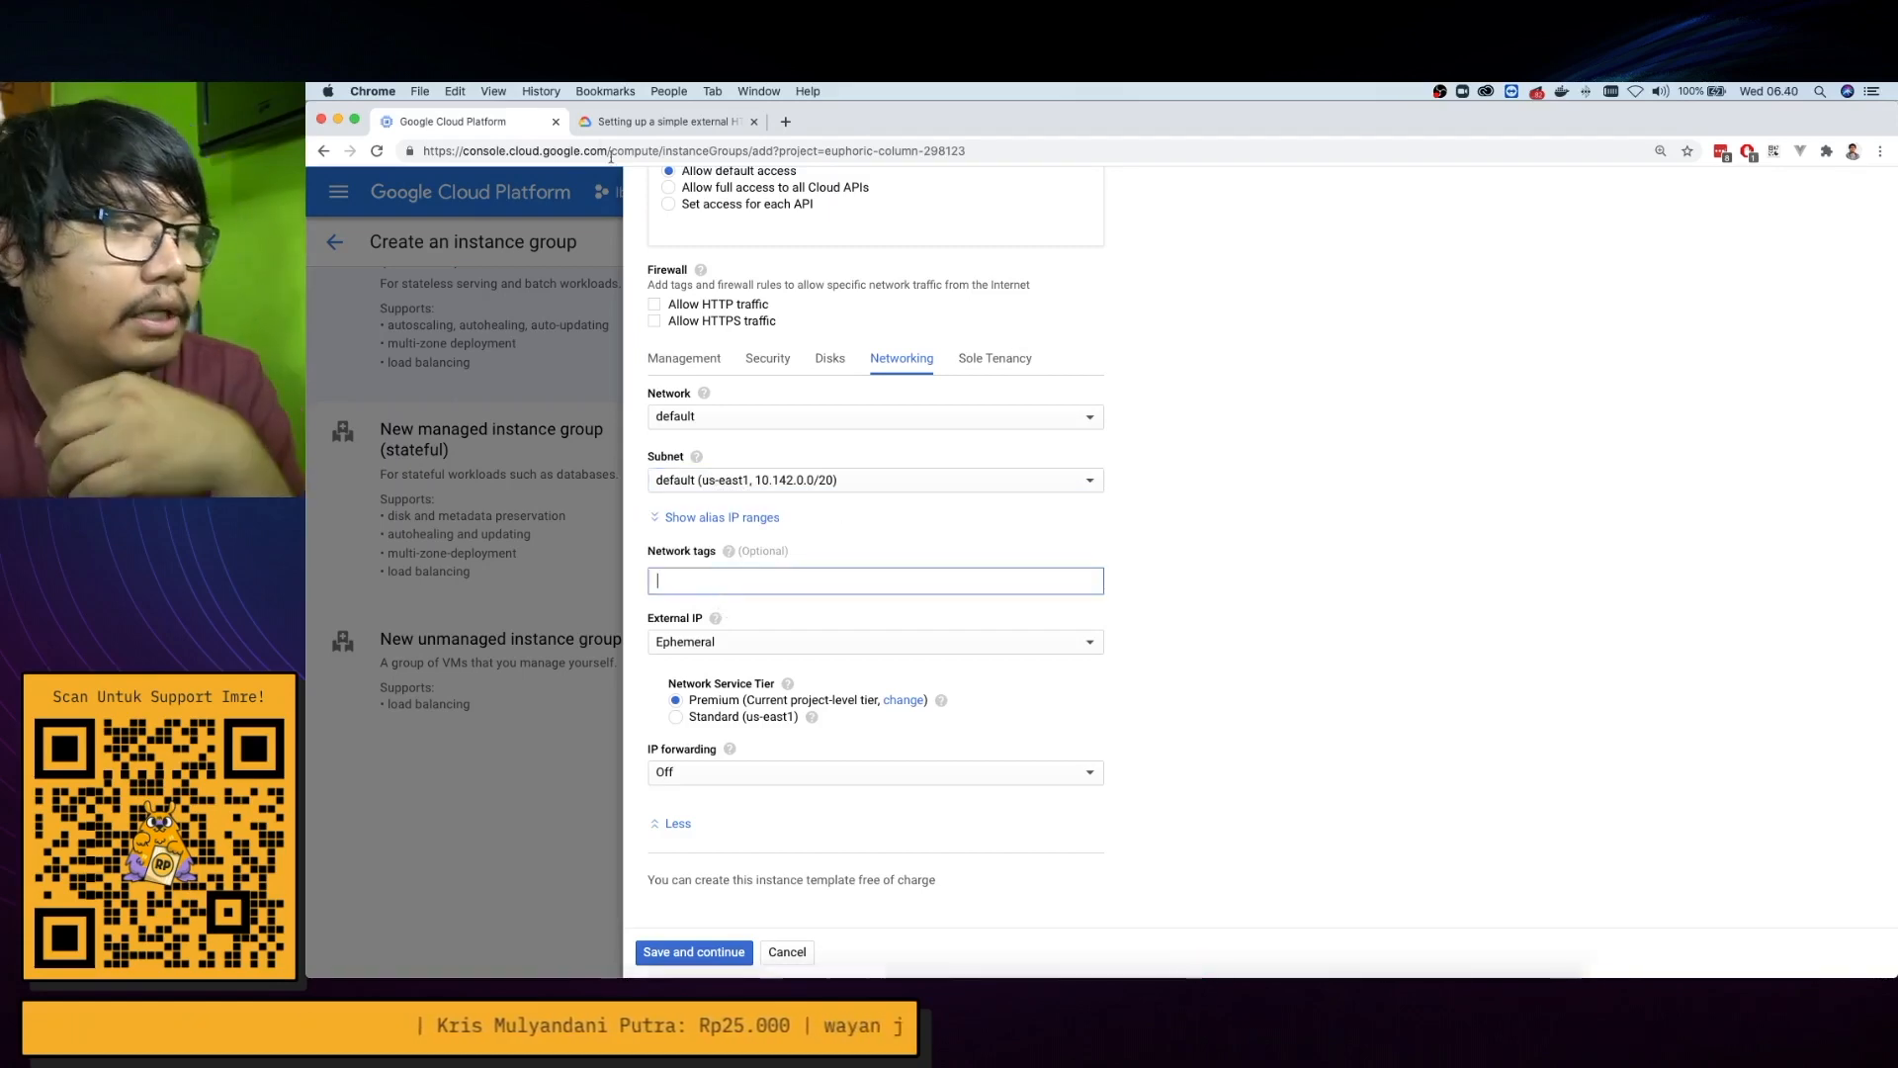
{"action": "type", "text": "allow-http-check"}
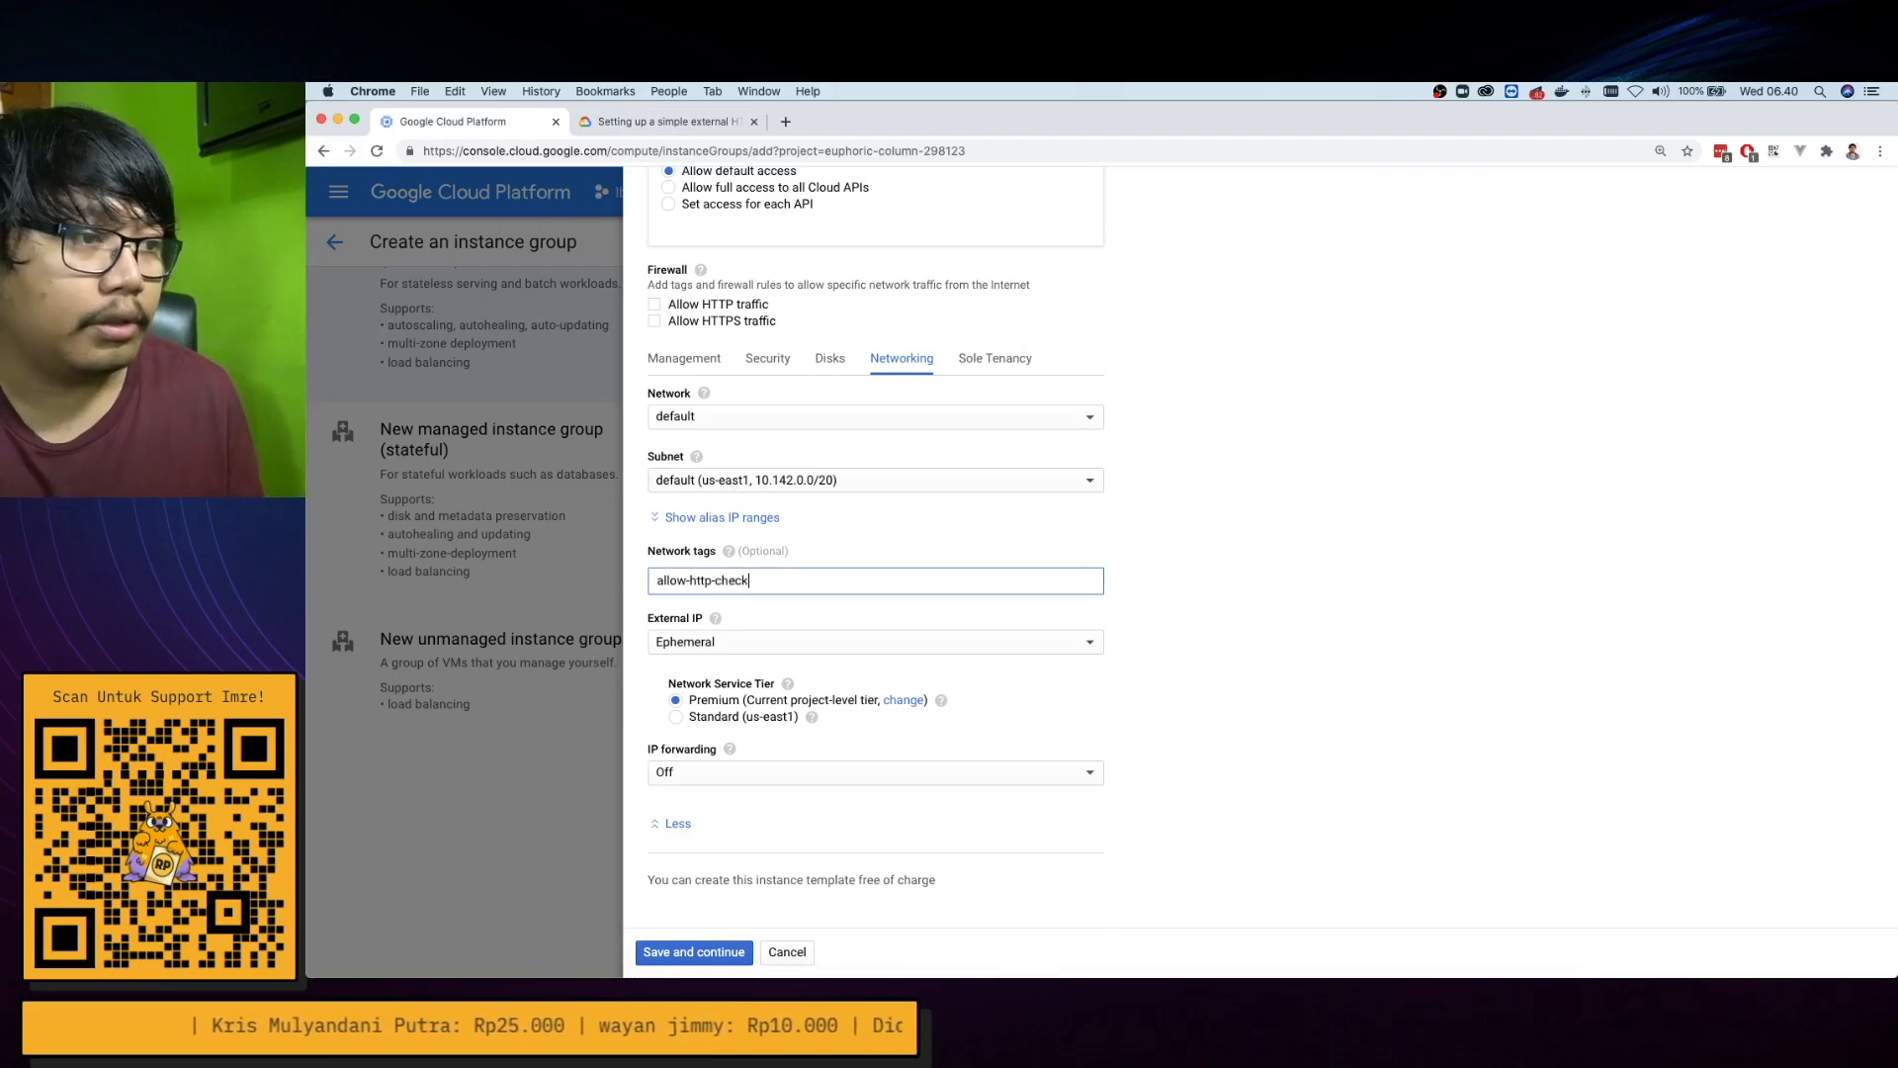
Replace the network tag with allow-health-check, copied from the load balancer guide, and save the instance template
{"action": "left_click", "coordinate": [672, 120]}
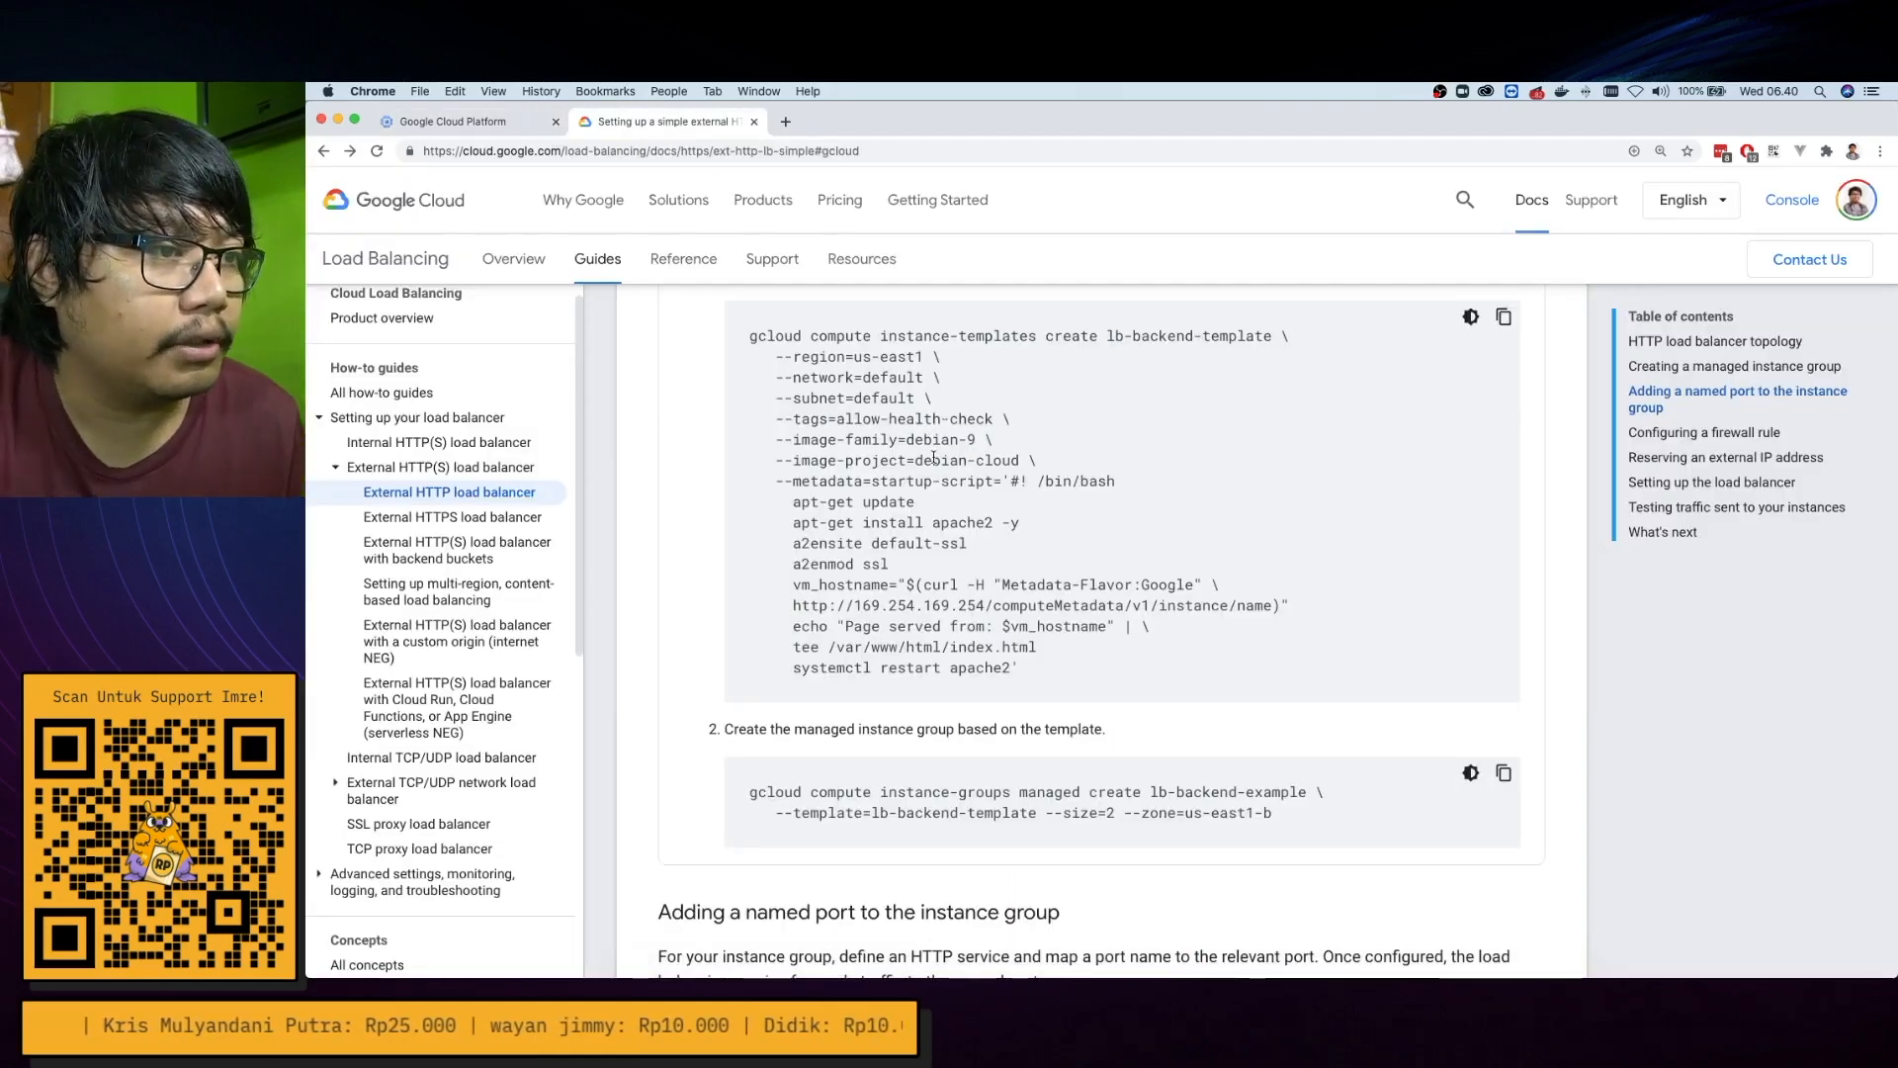
{"action": "left_click_drag", "start_coordinate": [838, 419], "coordinate": [992, 419]}
{"action": "key", "text": "super+c"}
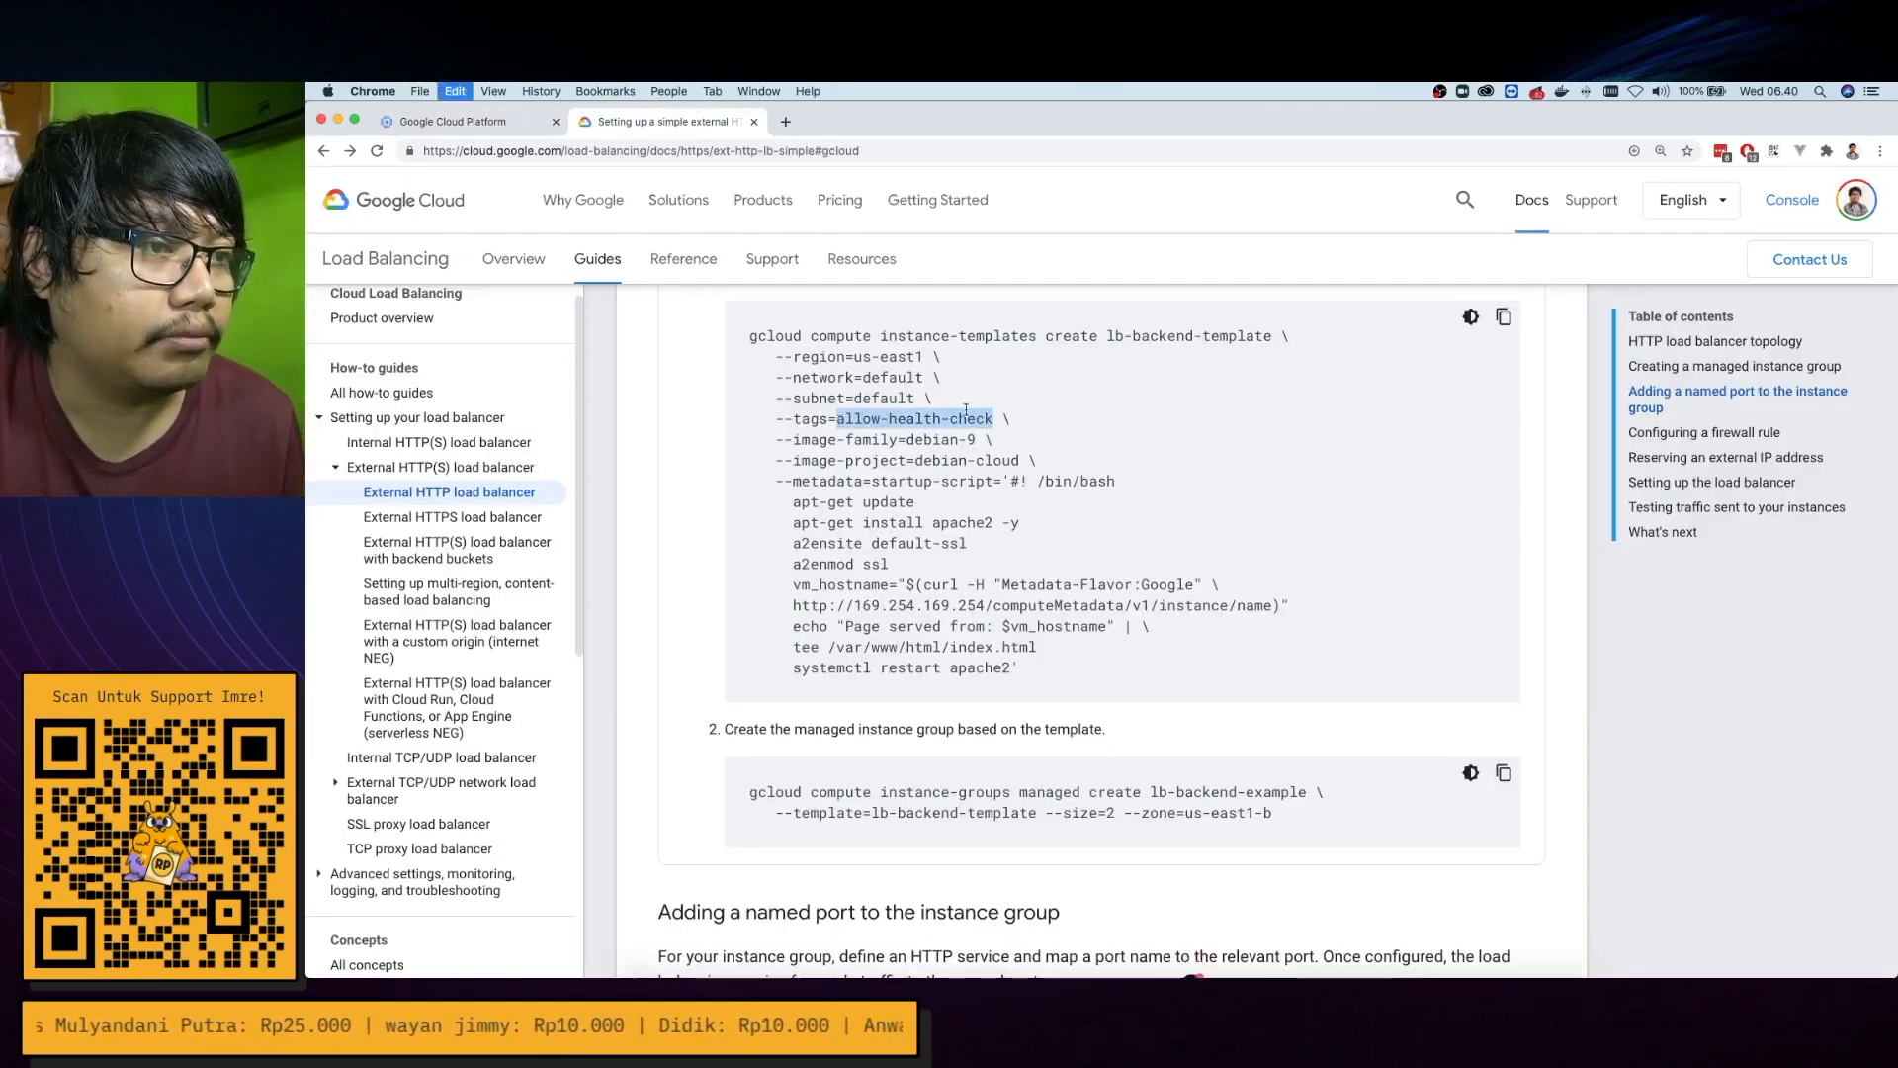
{"action": "key", "text": "ctrl+Tab"}
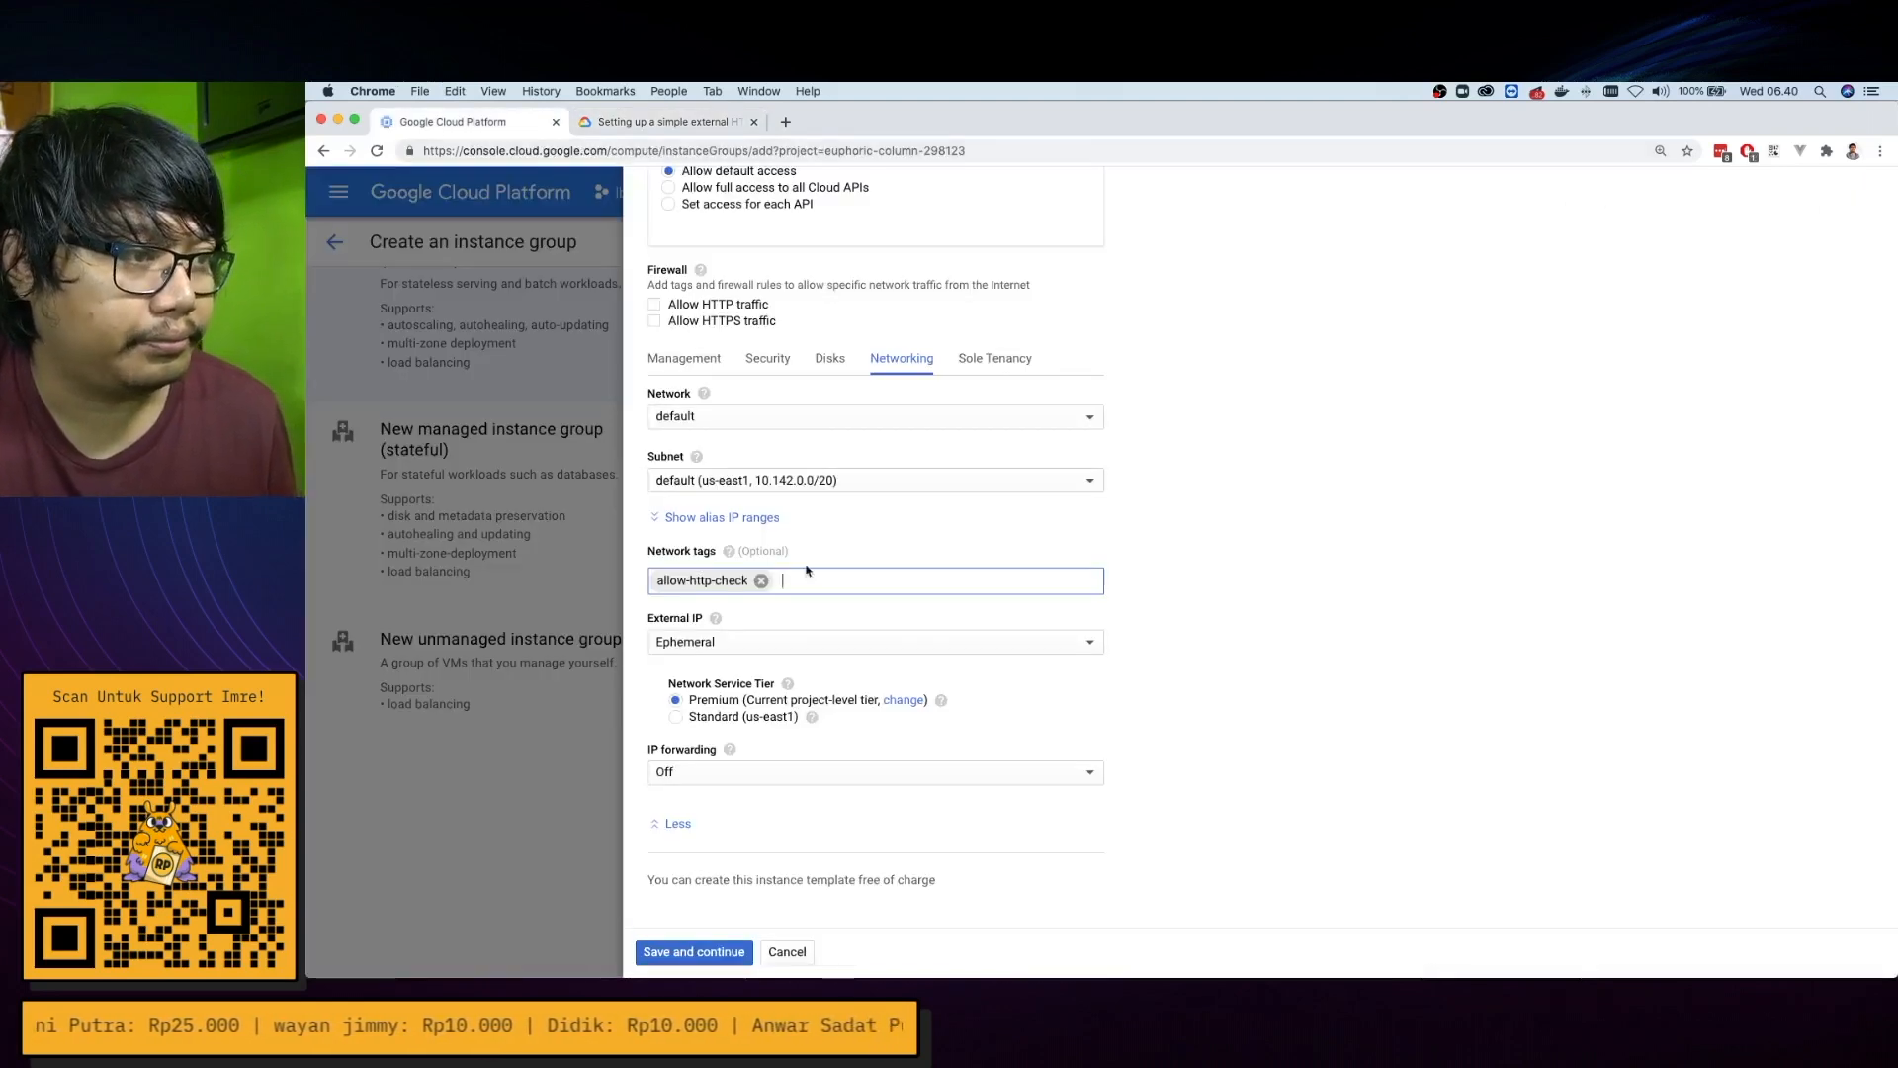
{"action": "left_click", "coordinate": [762, 579]}
{"action": "key", "text": "super+v"}
{"action": "key", "text": "Return"}
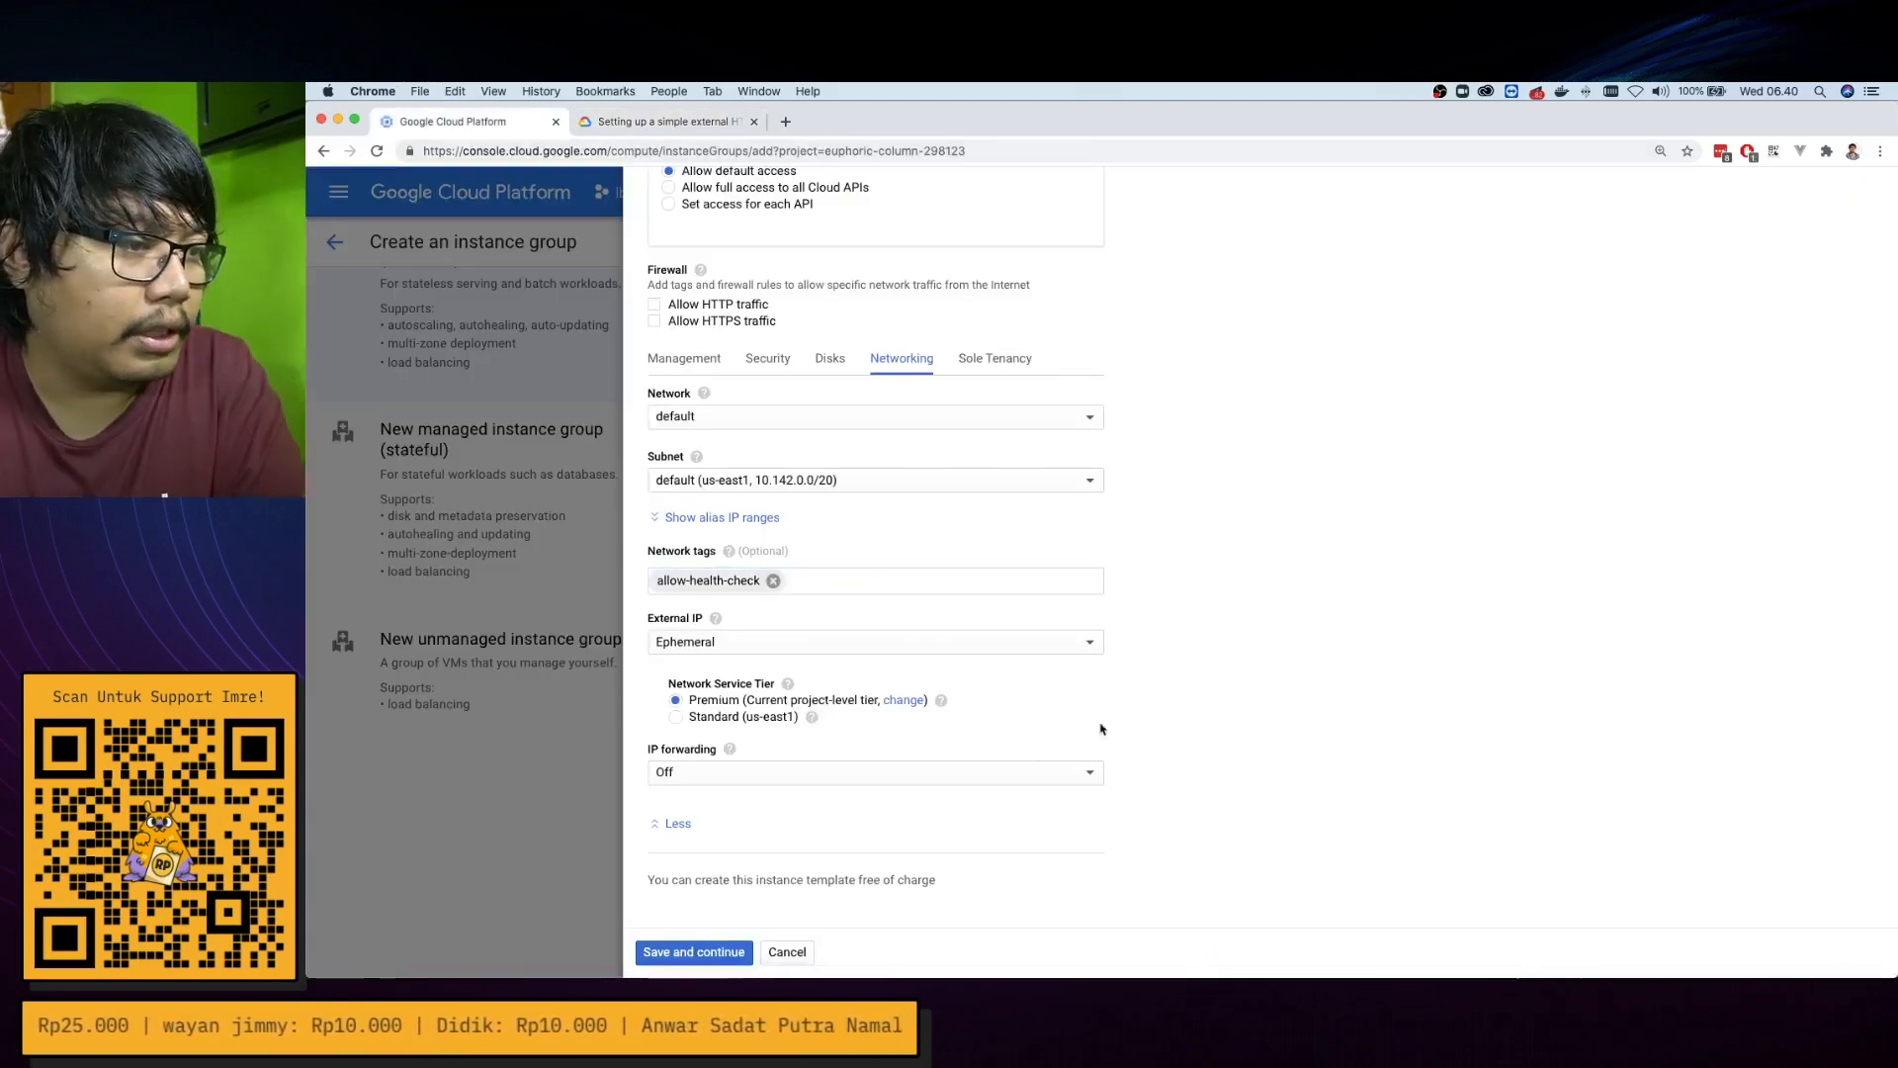
{"action": "left_click", "coordinate": [703, 951]}
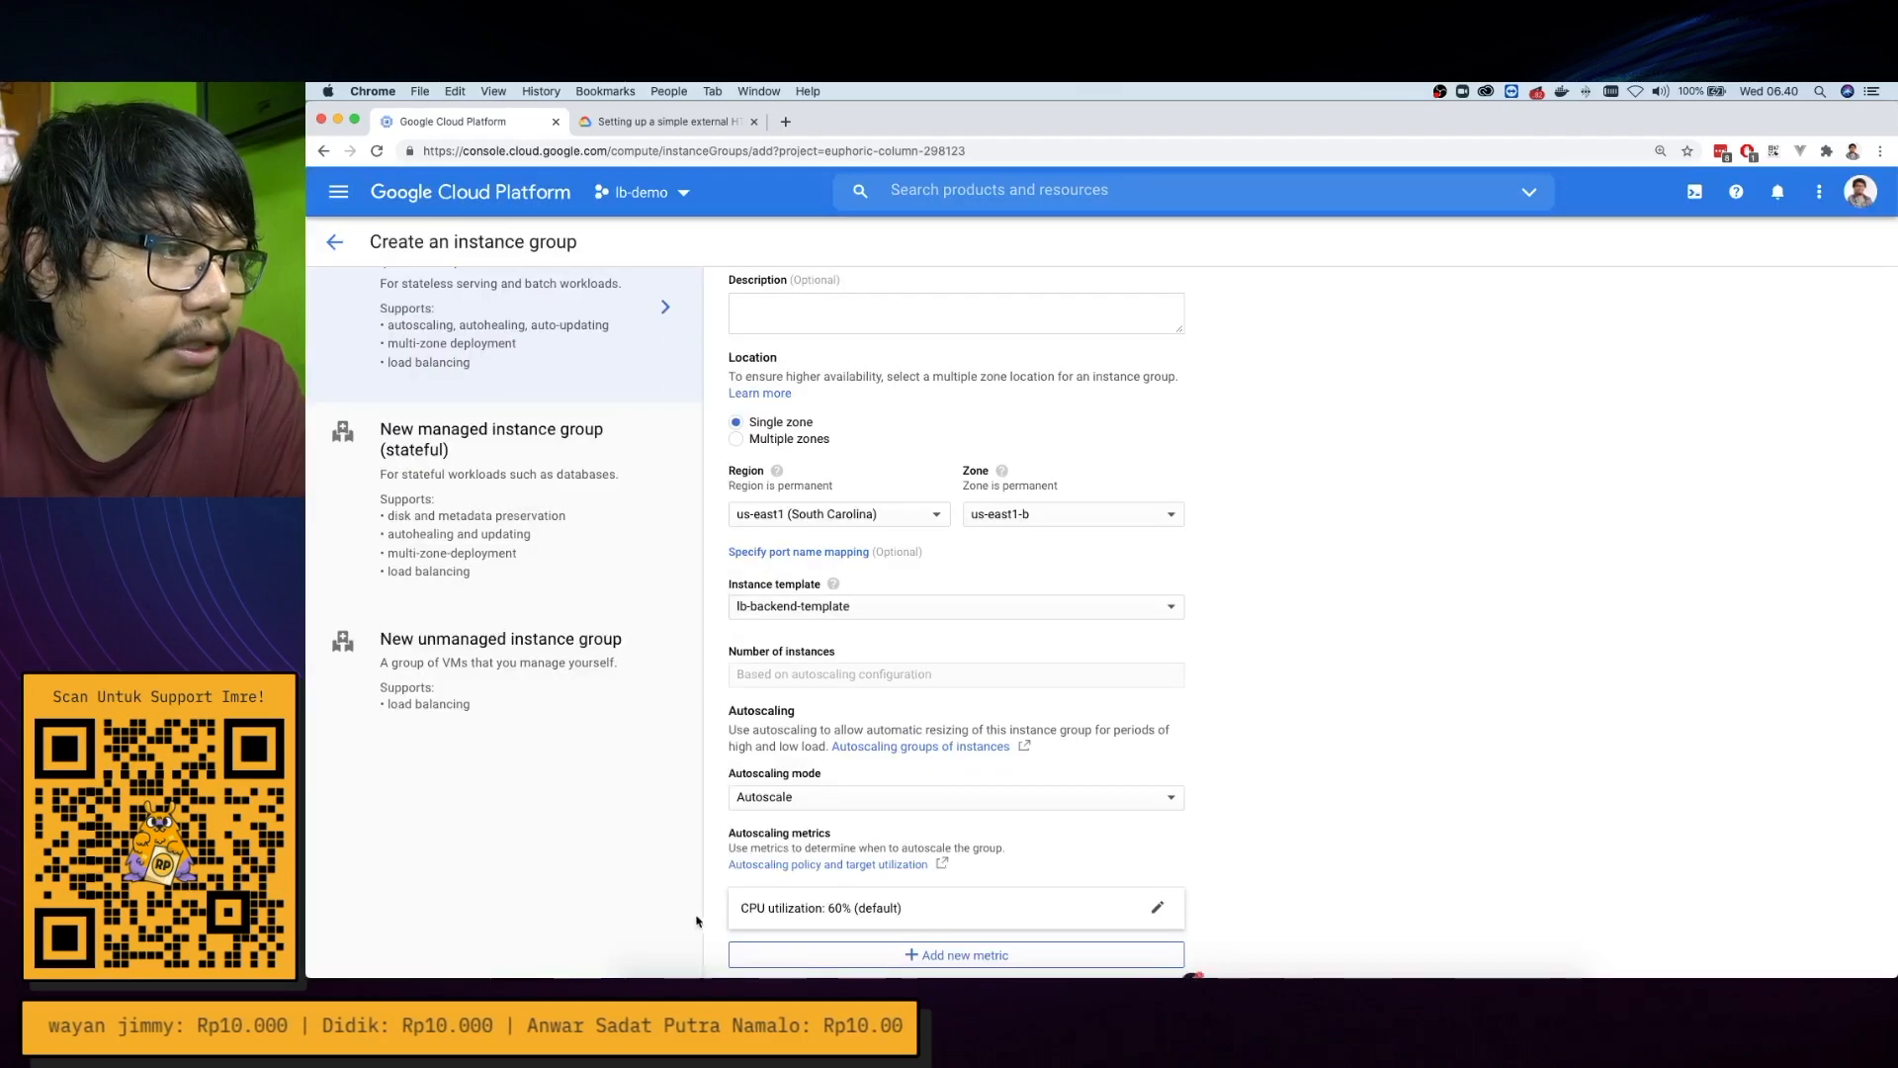
Review the instance group's autoscaling mode options and choose Autoscale
{"action": "scroll", "coordinate": [835, 670], "scroll_direction": "down", "scroll_amount": 3}
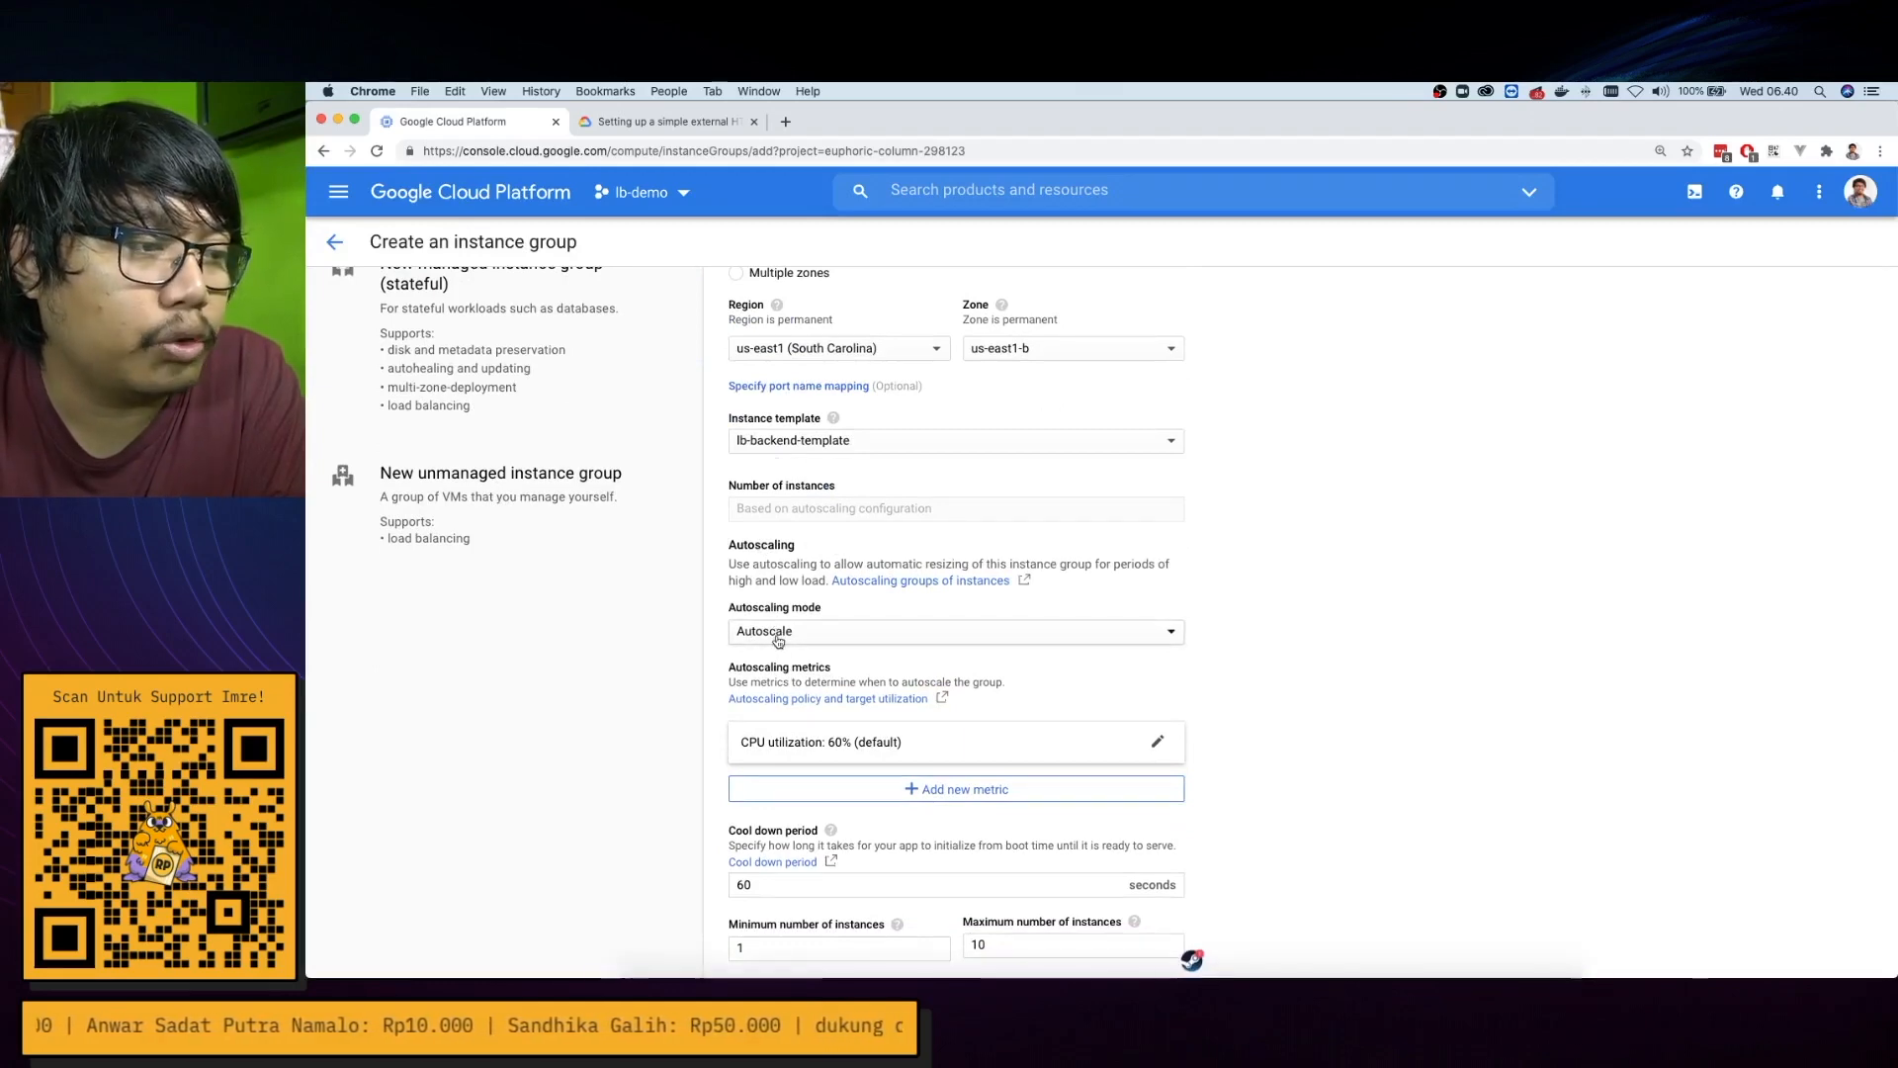
{"action": "left_click", "coordinate": [778, 639]}
{"action": "scroll", "coordinate": [759, 661], "scroll_direction": "up", "scroll_amount": 1}
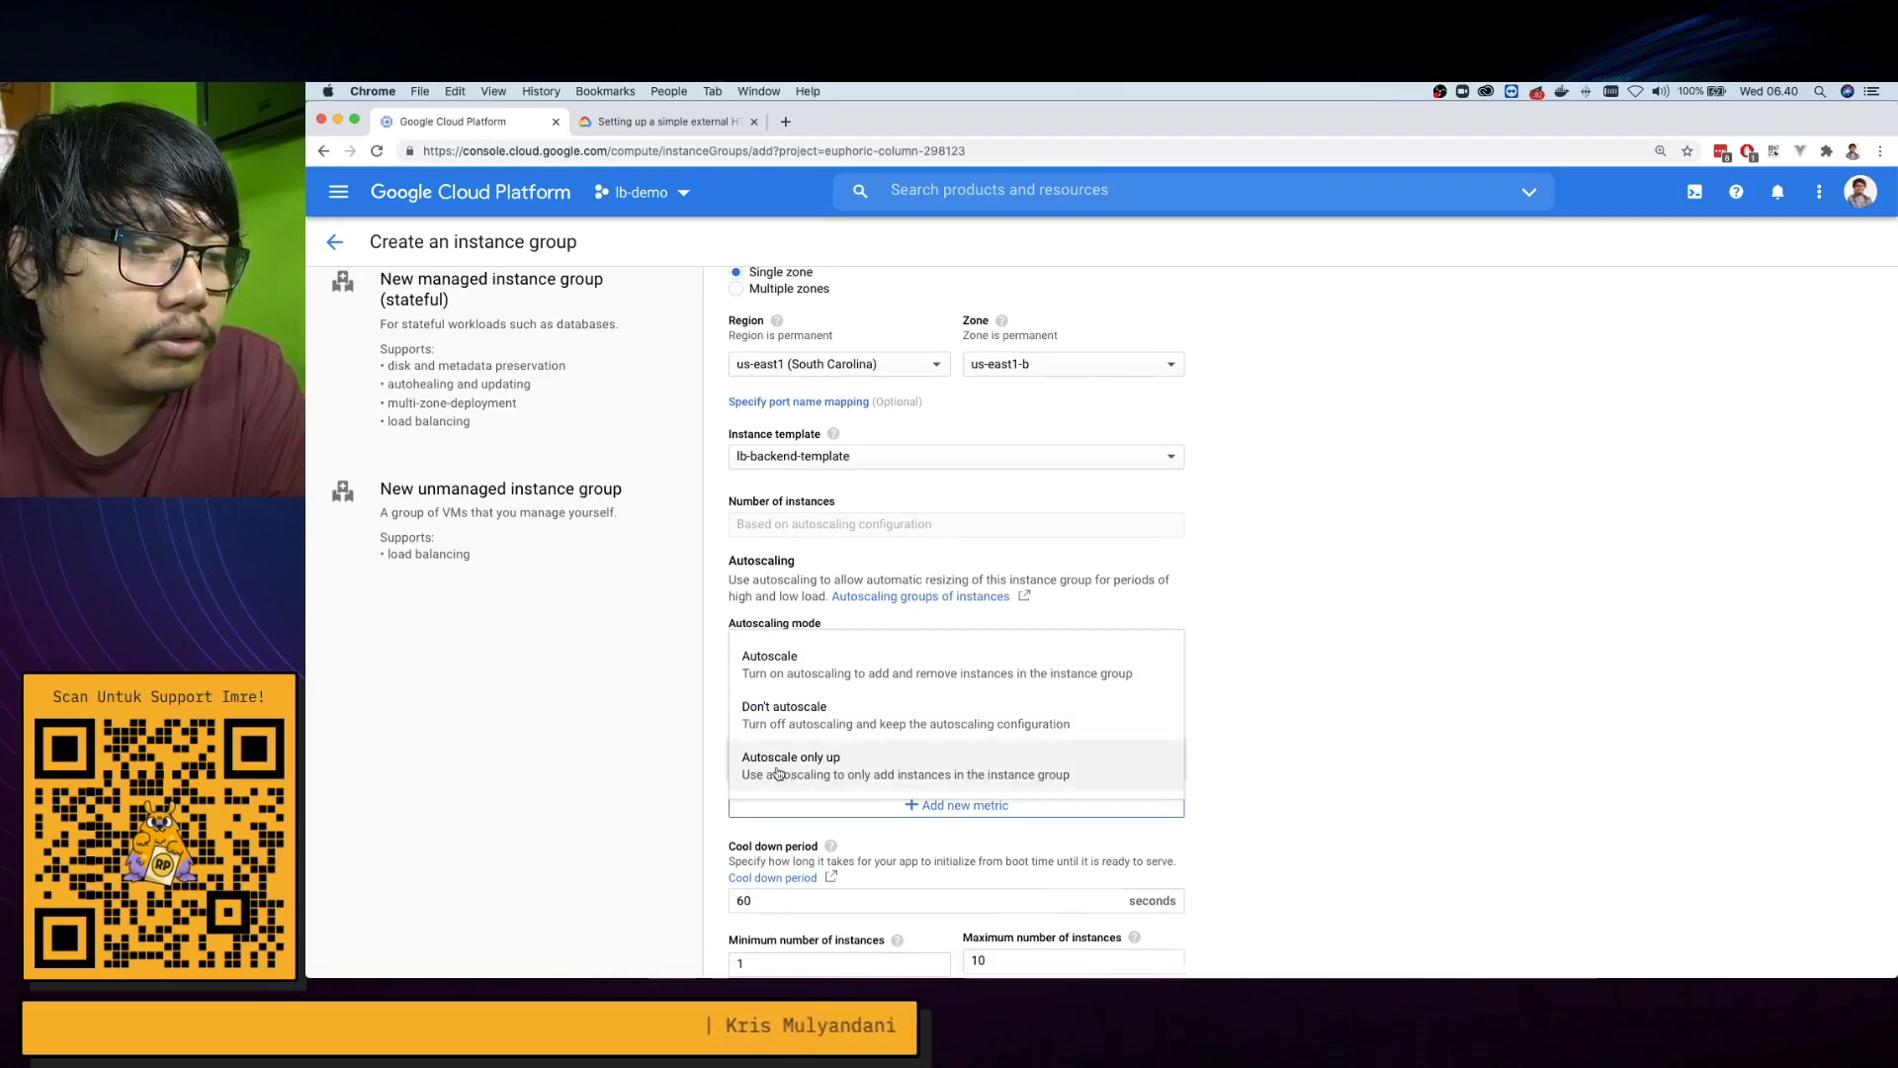
{"action": "scroll", "coordinate": [1244, 766], "scroll_direction": "down", "scroll_amount": 3}
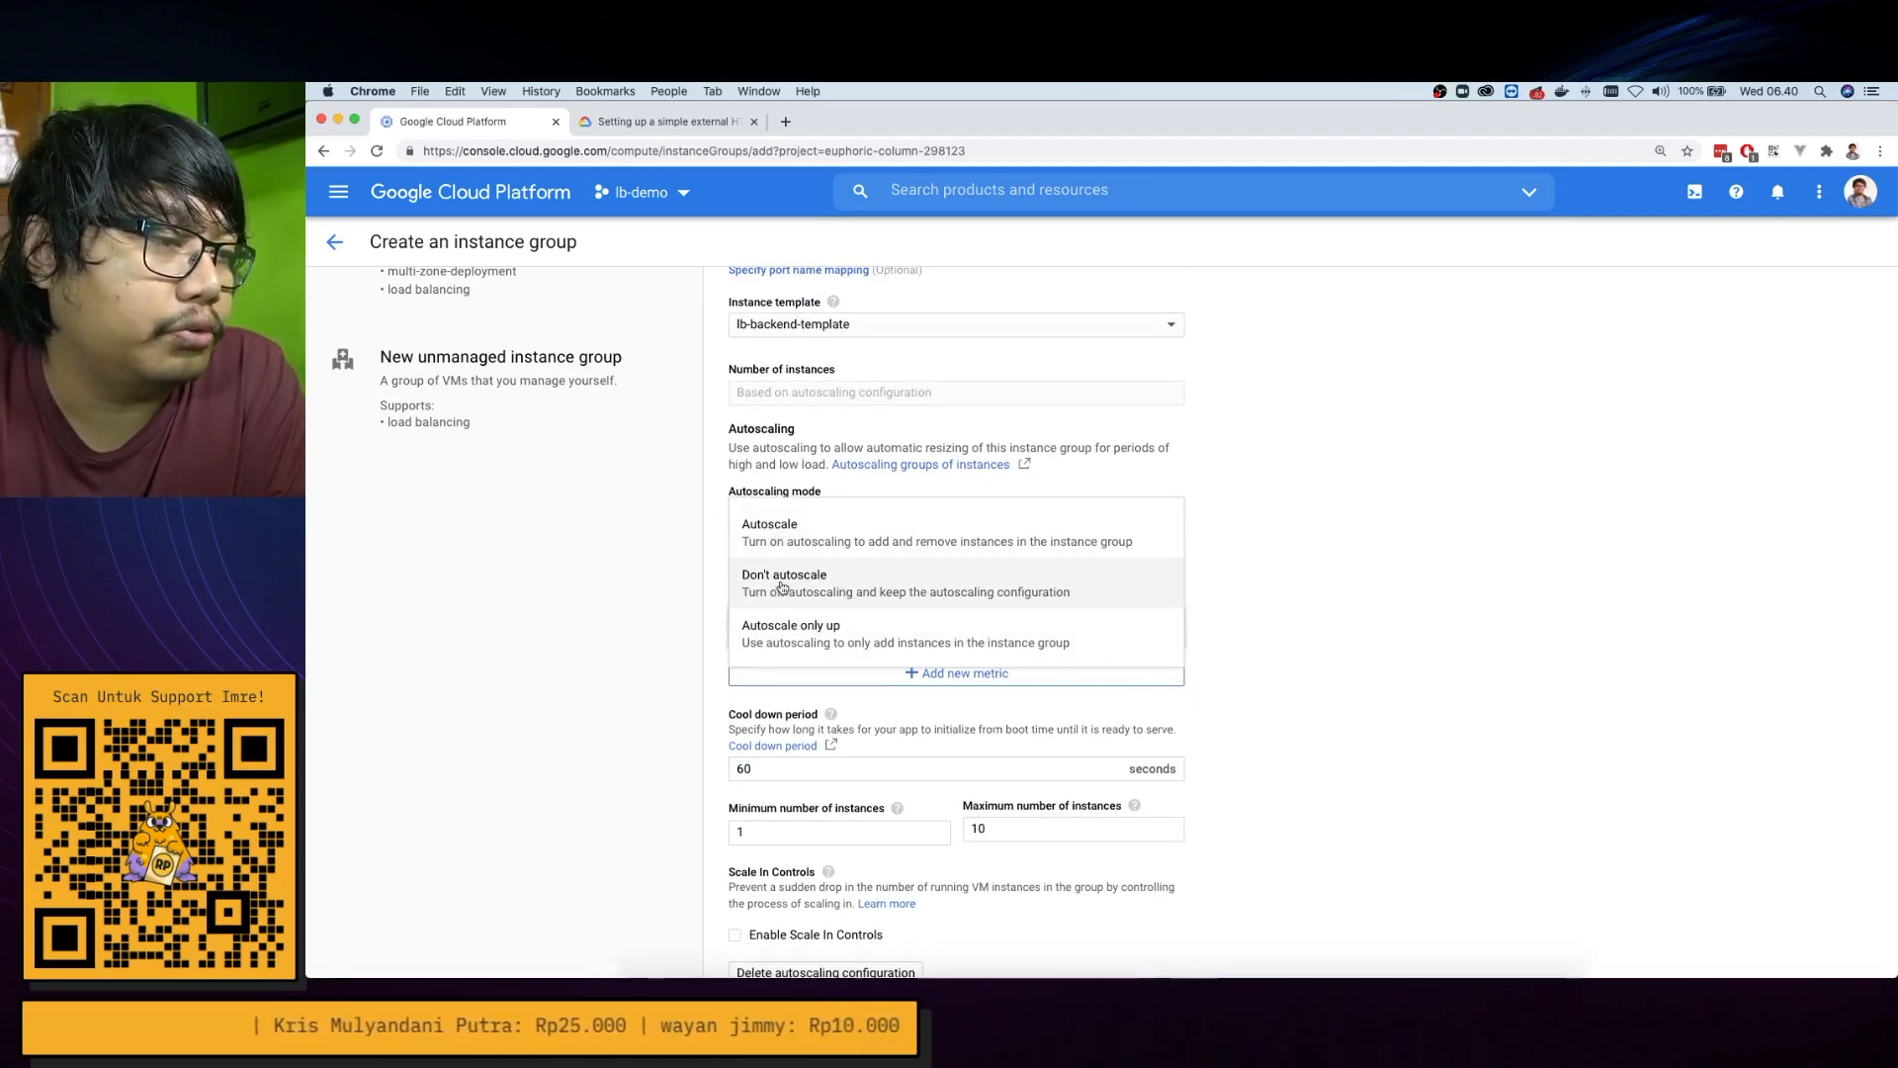
{"action": "left_click", "coordinate": [790, 541]}
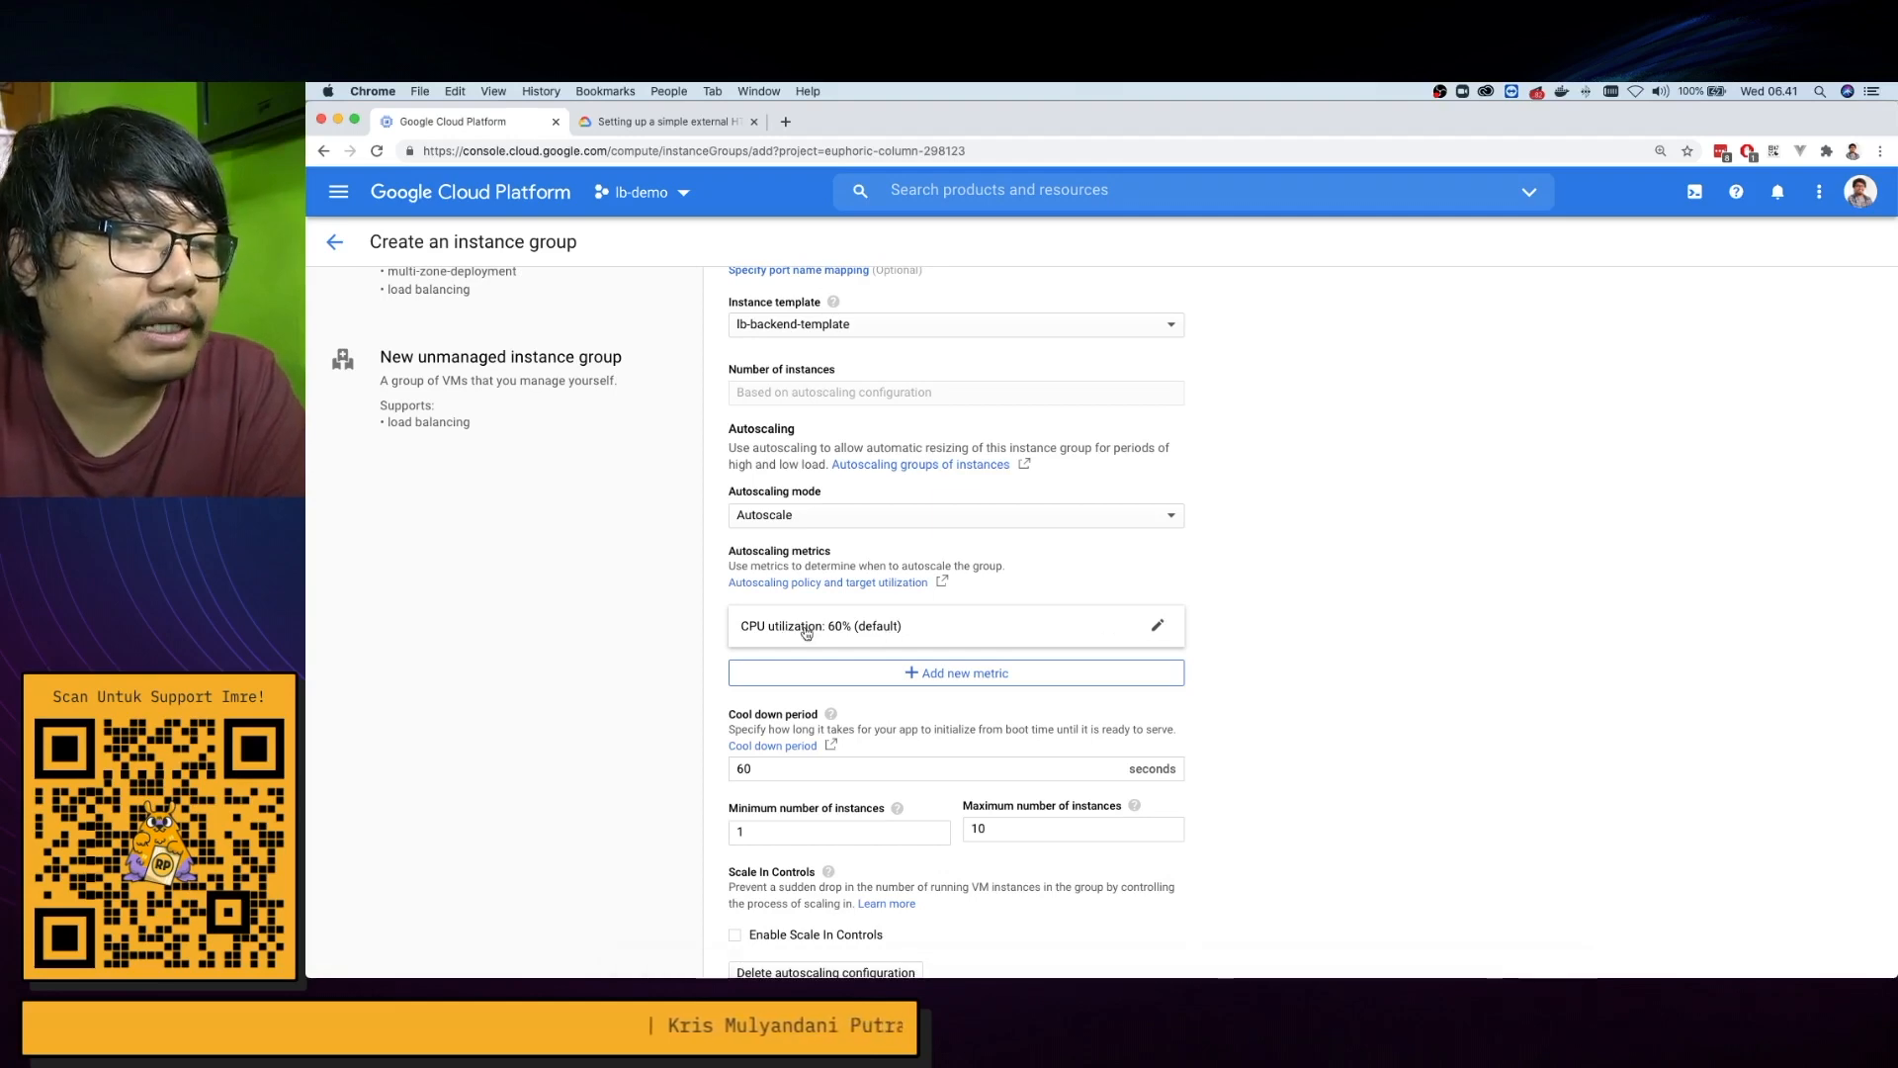
Check the metric types available for the autoscaling metric and confirm CPU utilization
{"action": "left_click", "coordinate": [1156, 625]}
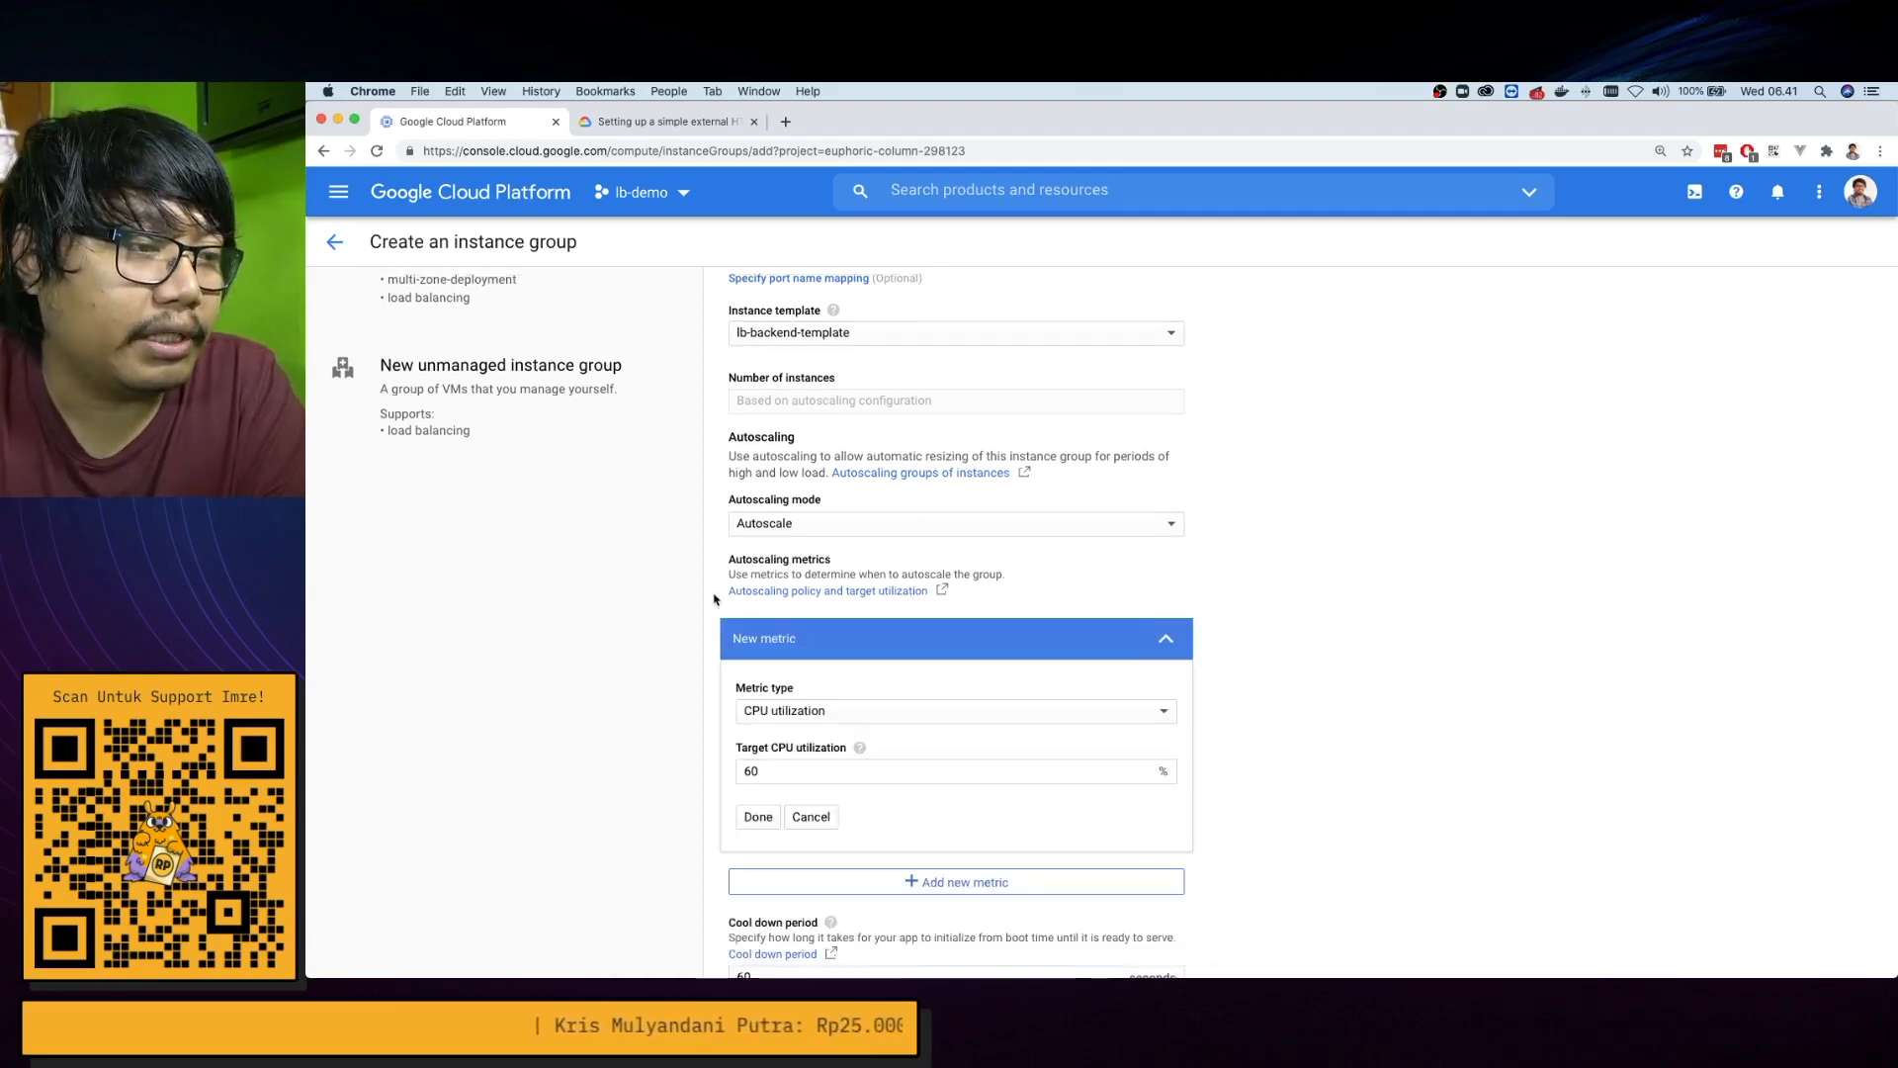
{"action": "scroll", "coordinate": [810, 685], "scroll_direction": "down", "scroll_amount": 2}
{"action": "left_click", "coordinate": [914, 593]}
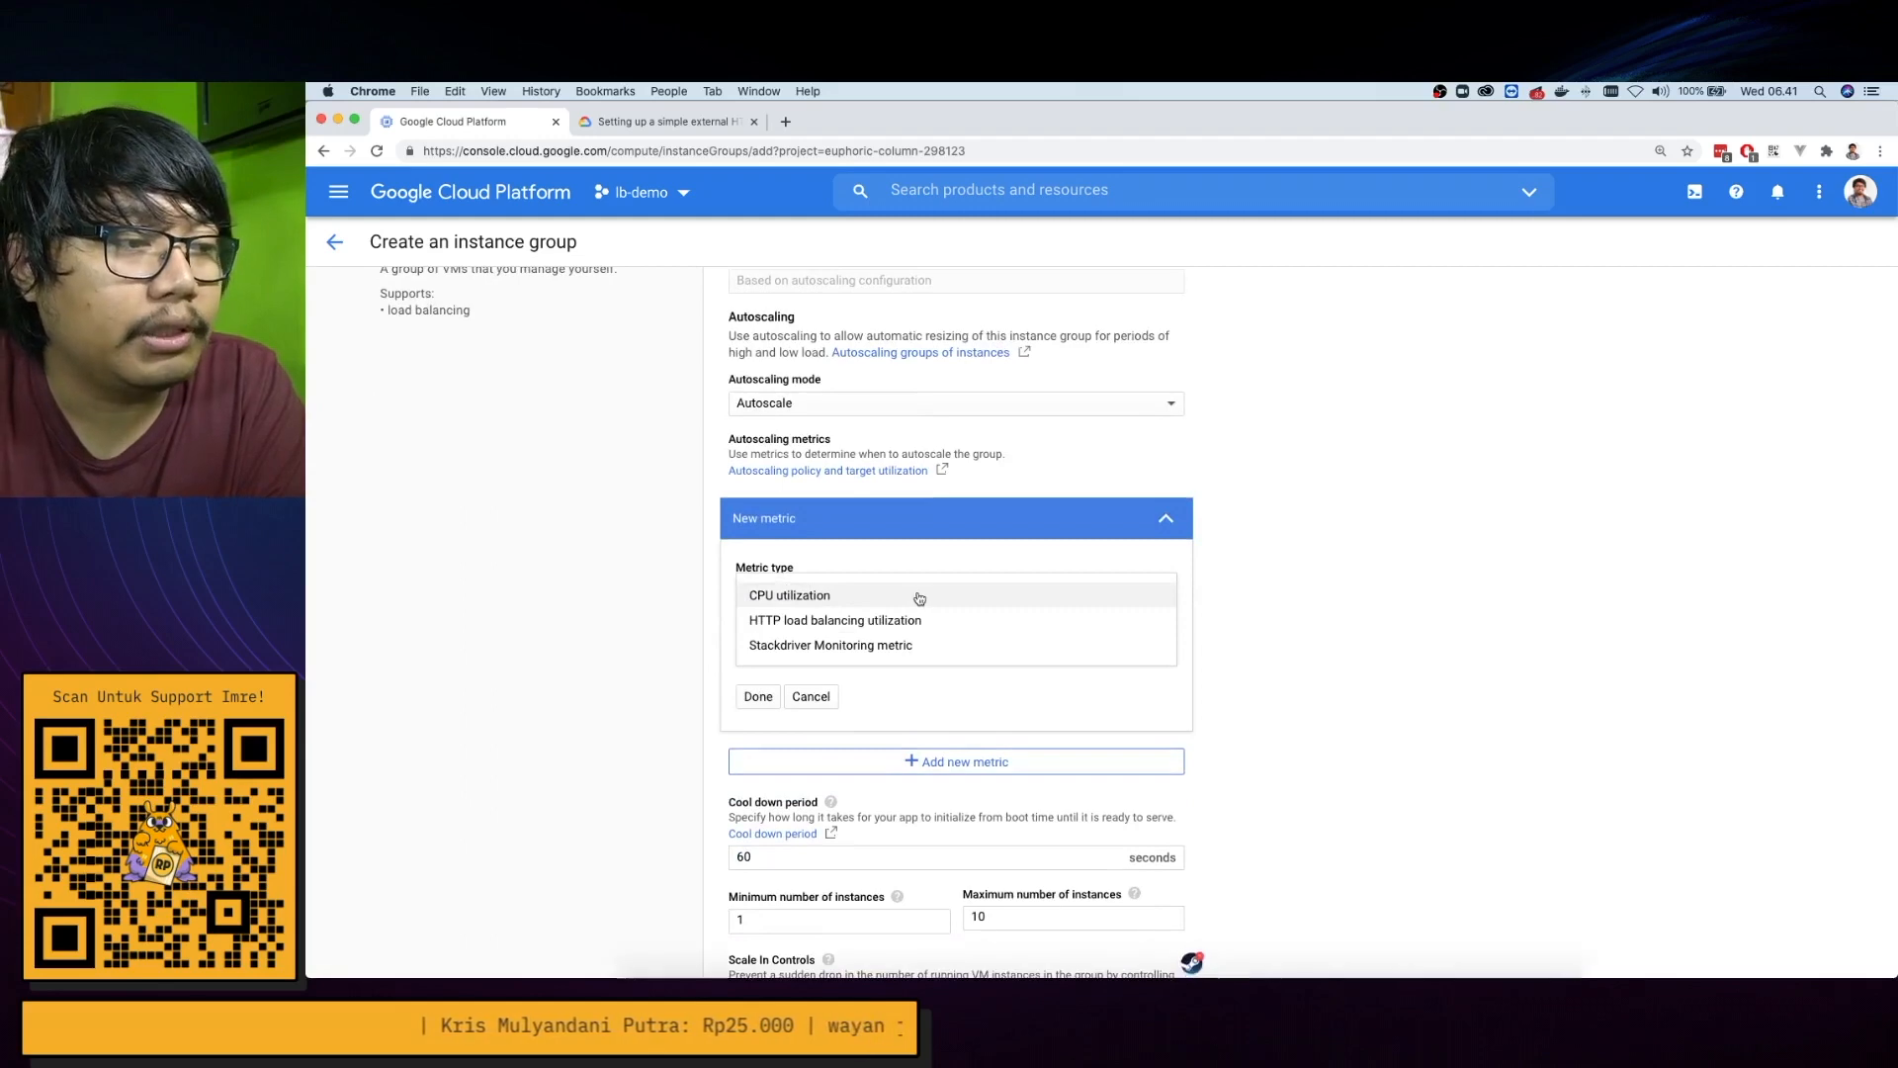
{"action": "left_click", "coordinate": [804, 599]}
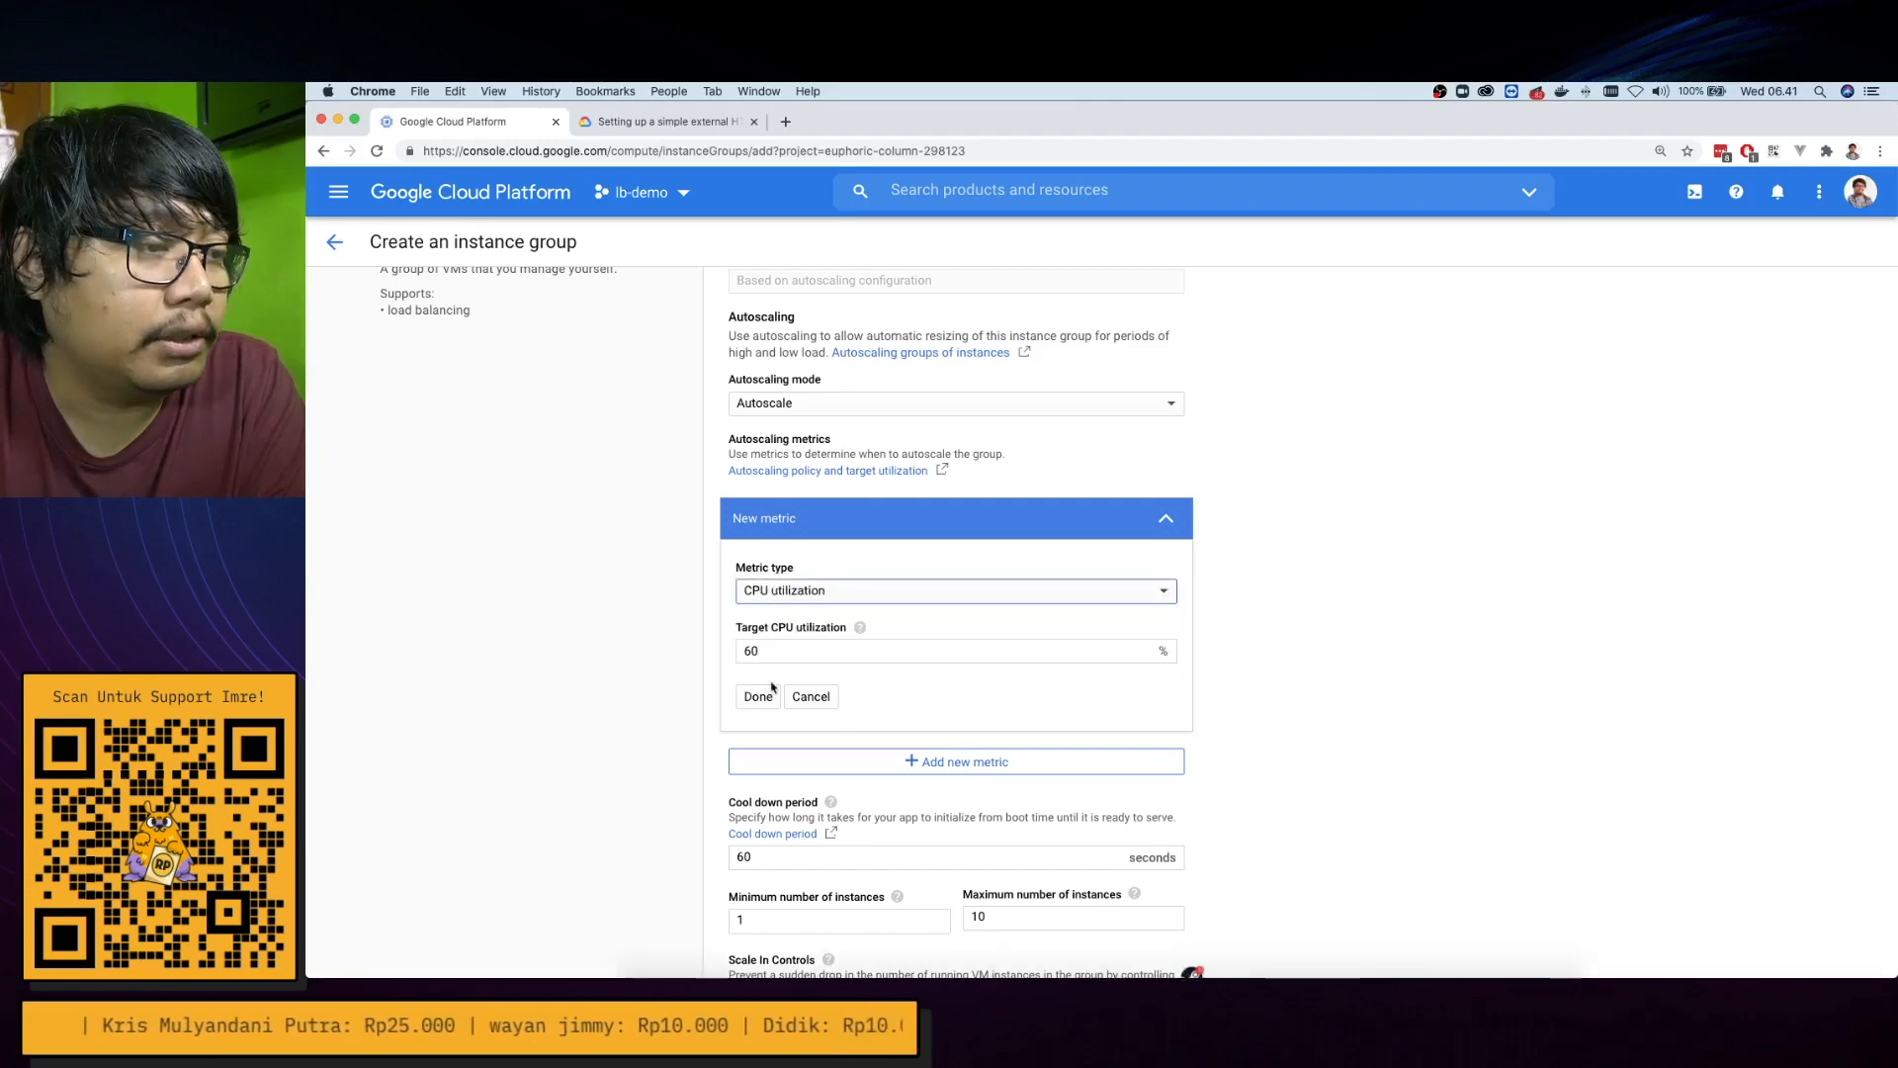
{"action": "left_click", "coordinate": [770, 693]}
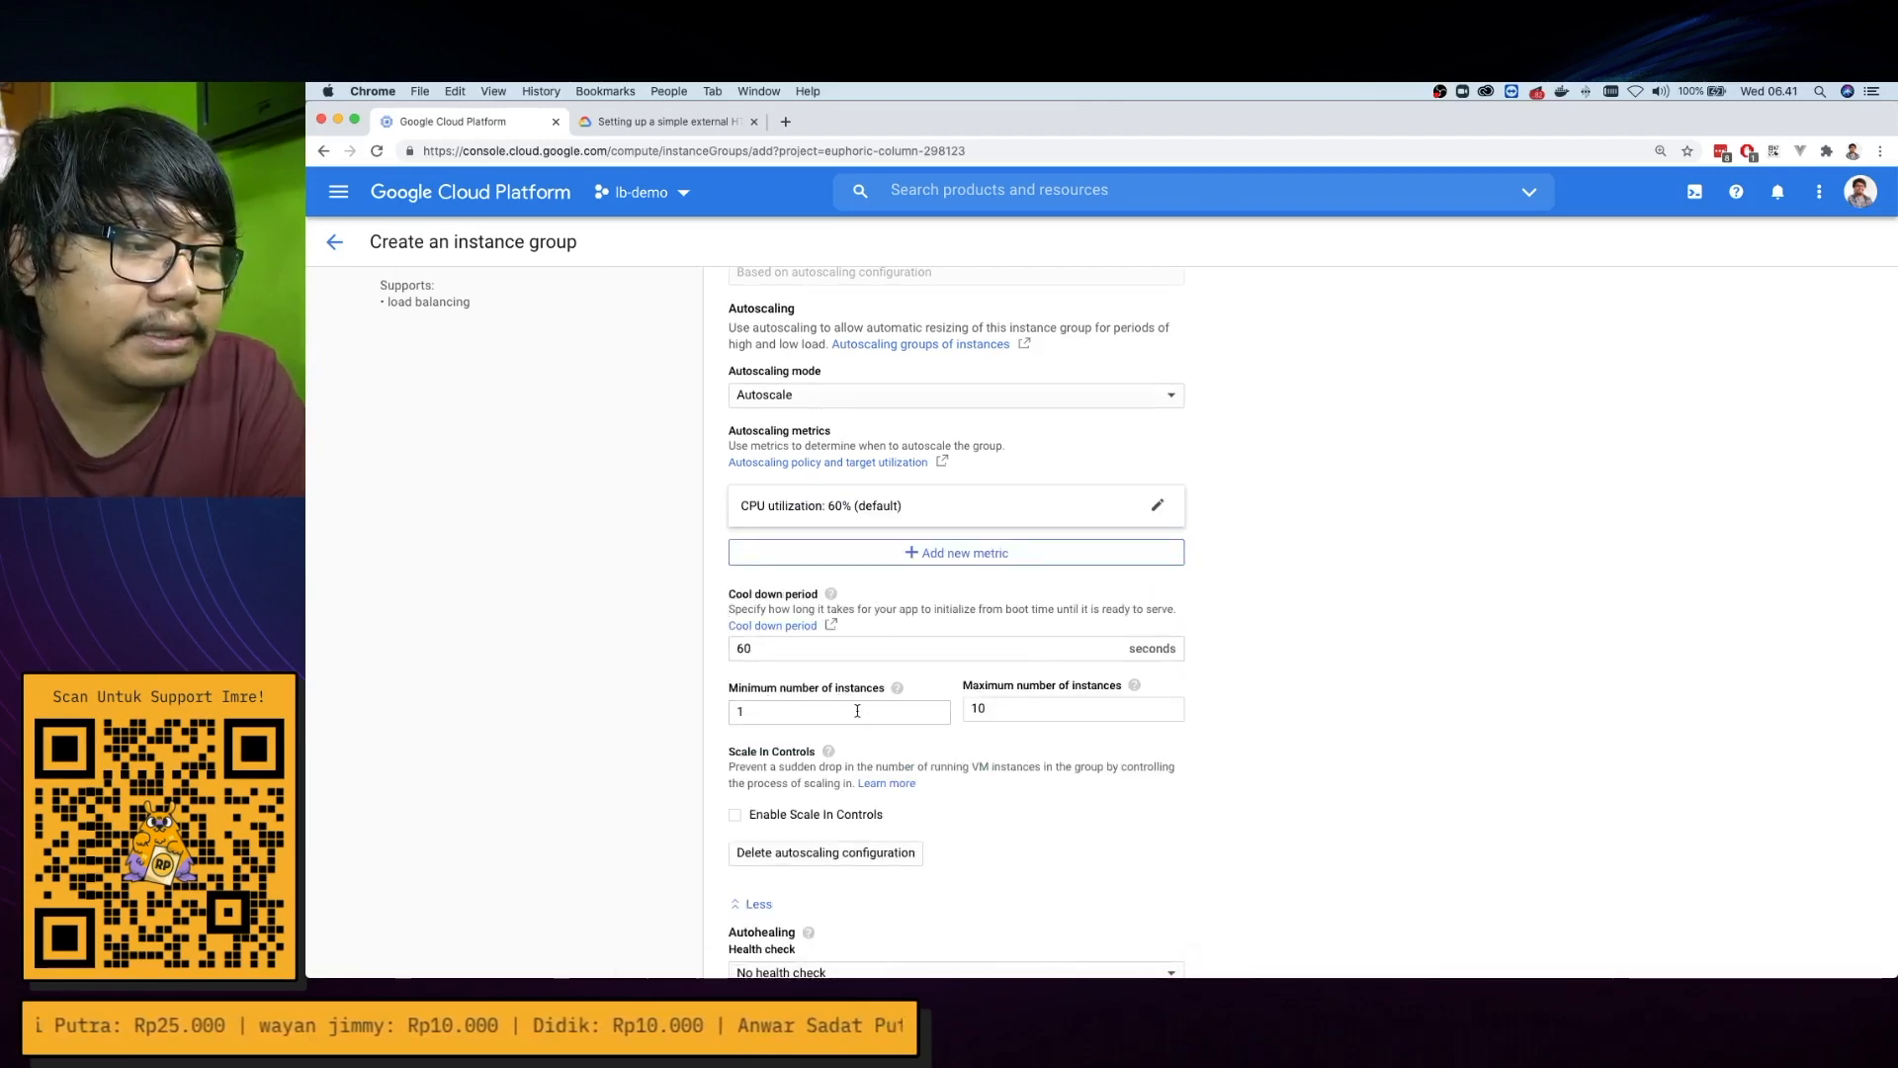
Set the autoscaling limits to a minimum of 2 and a maximum of 5 instances
{"action": "key", "text": "BackSpace"}
{"action": "type", "text": "2"}
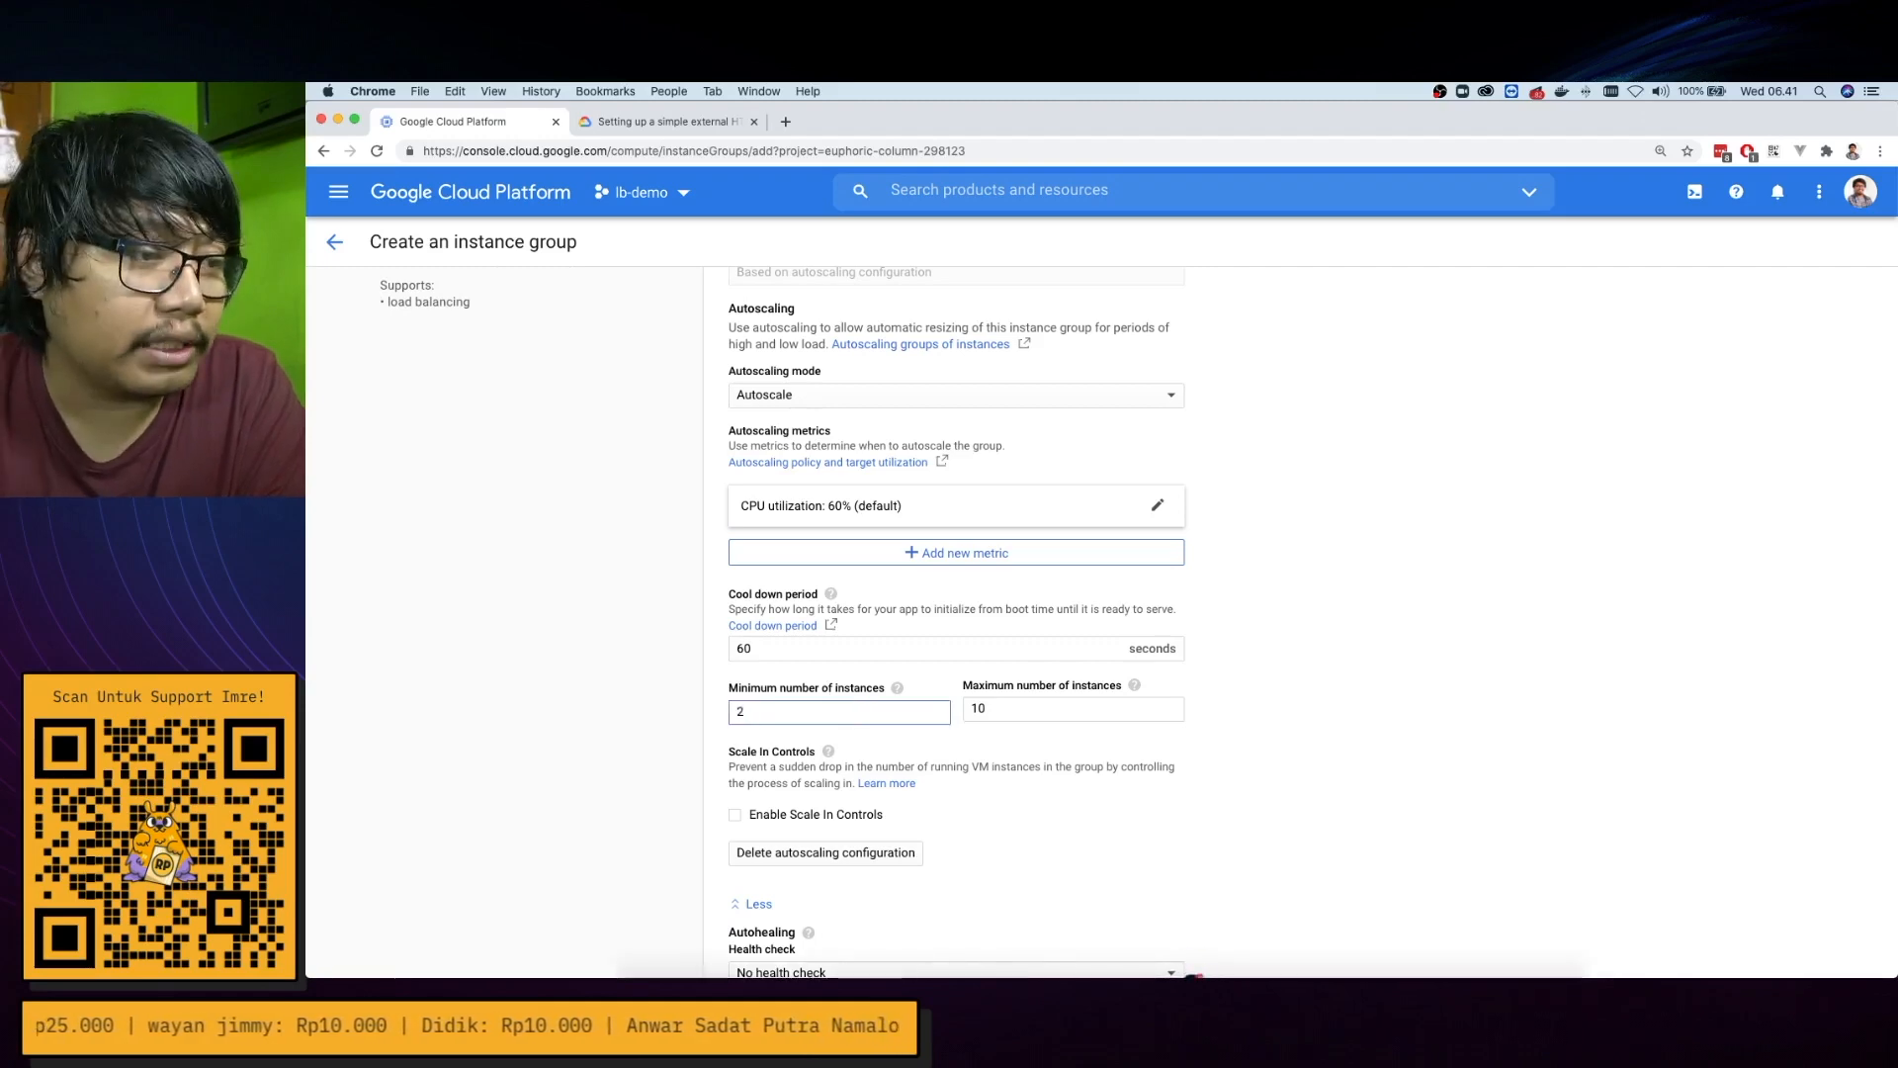
{"action": "left_click", "coordinate": [1012, 703]}
{"action": "key", "text": "BackSpace"}
{"action": "key", "text": "BackSpace"}
{"action": "type", "text": "5"}
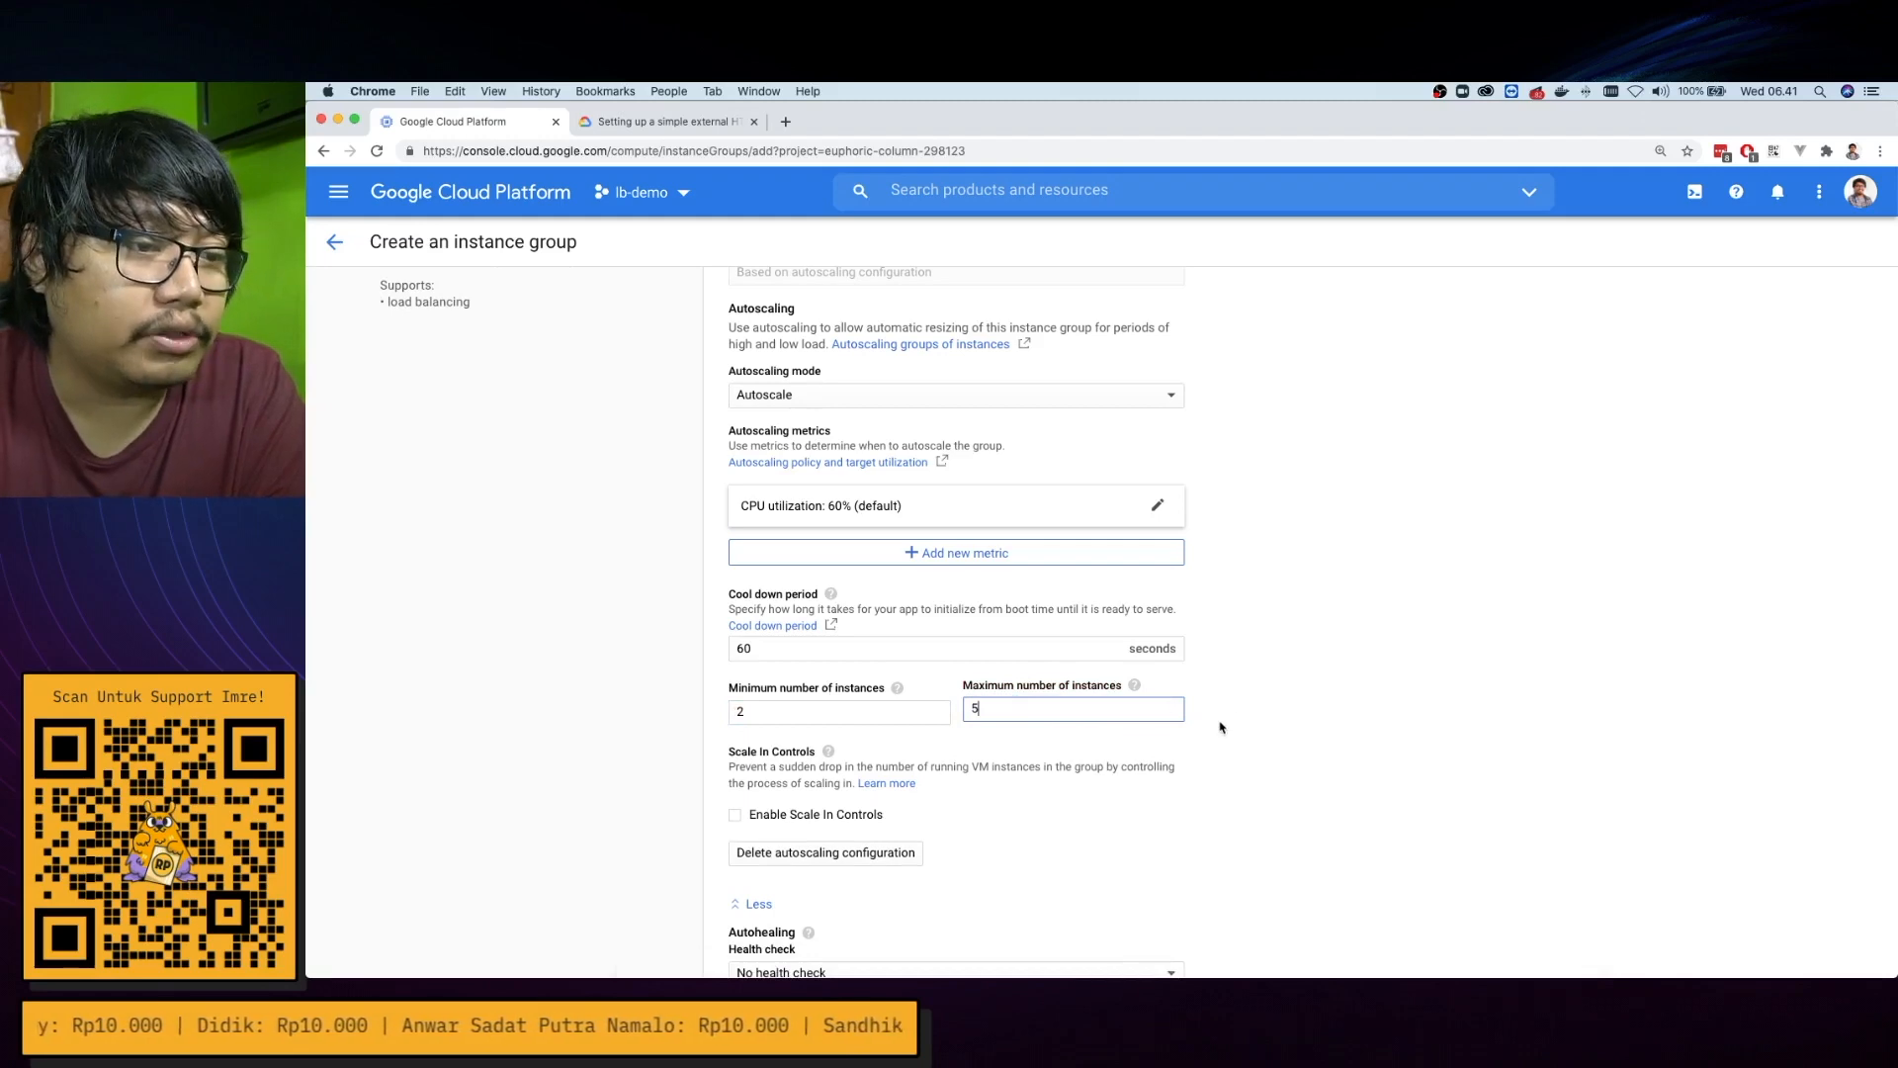
{"action": "left_click", "coordinate": [1220, 727]}
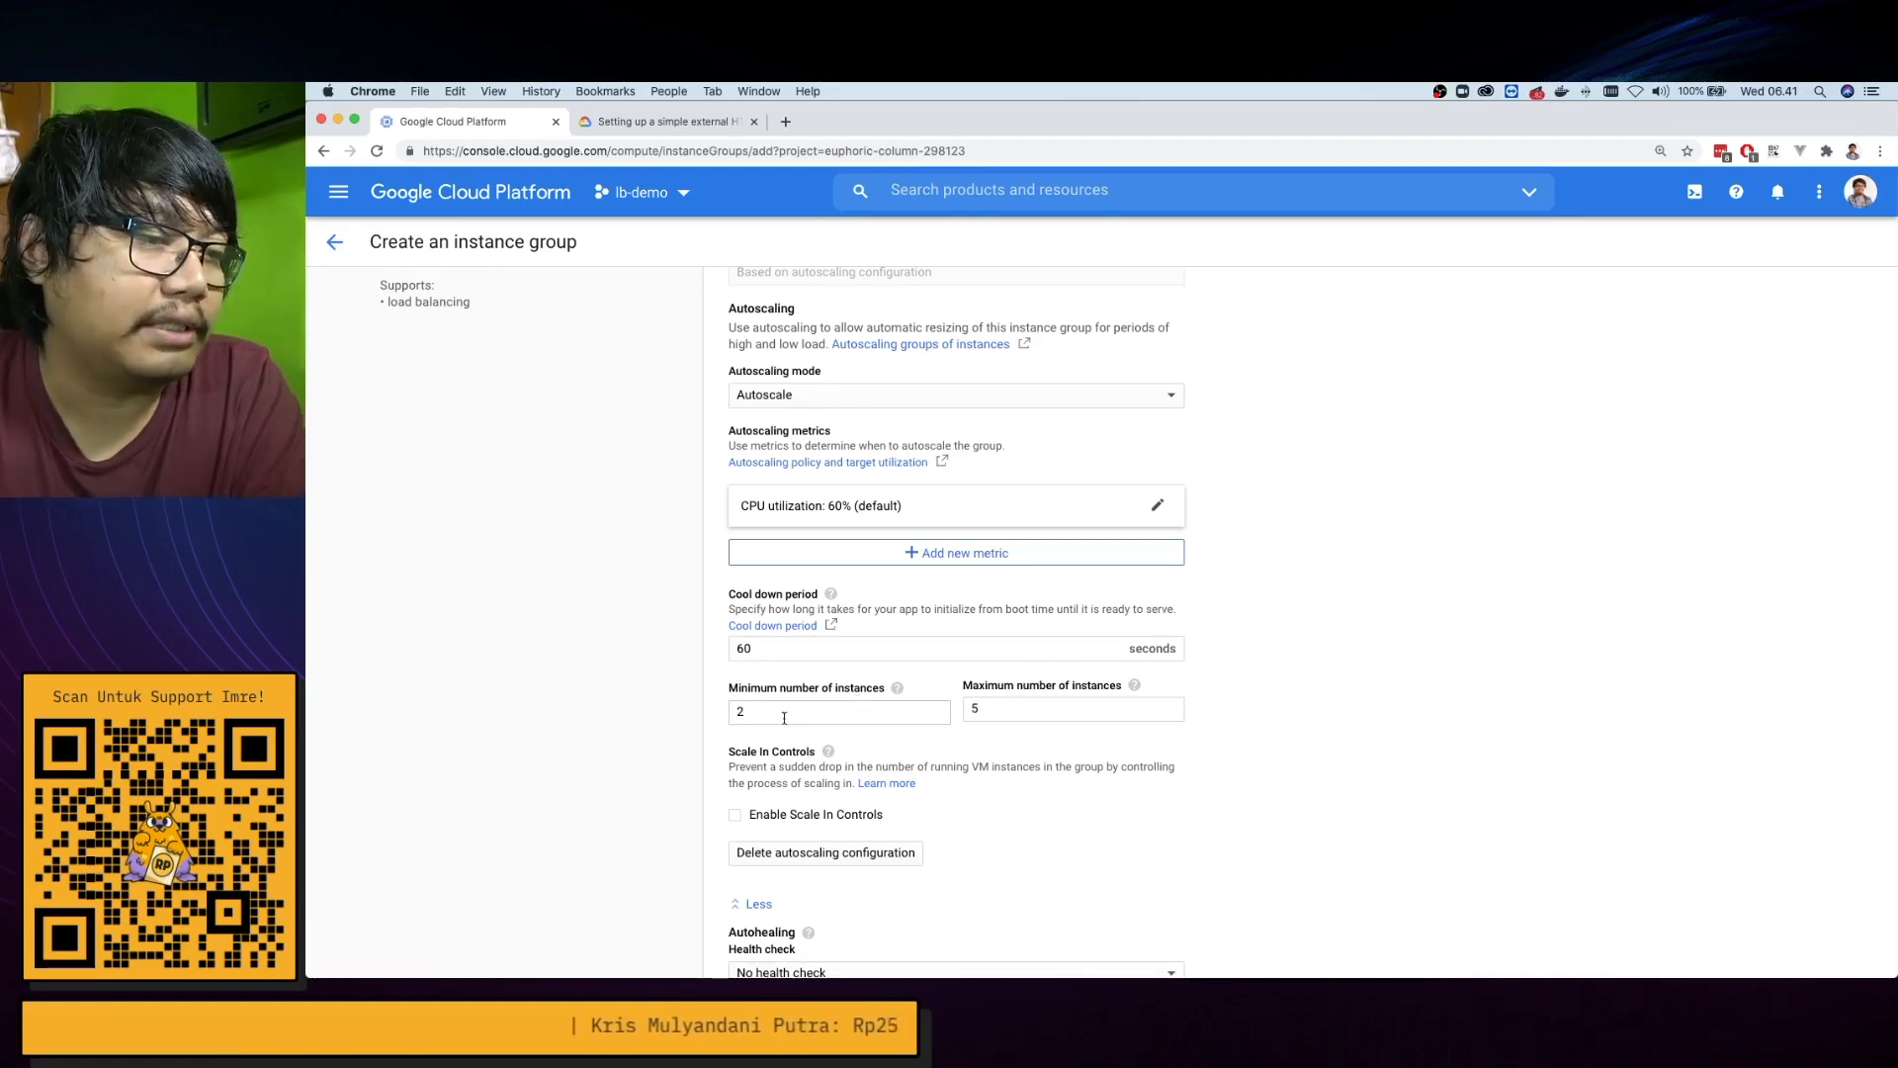
Create the managed instance group without a health check
{"action": "scroll", "coordinate": [989, 721], "scroll_direction": "down", "scroll_amount": 4}
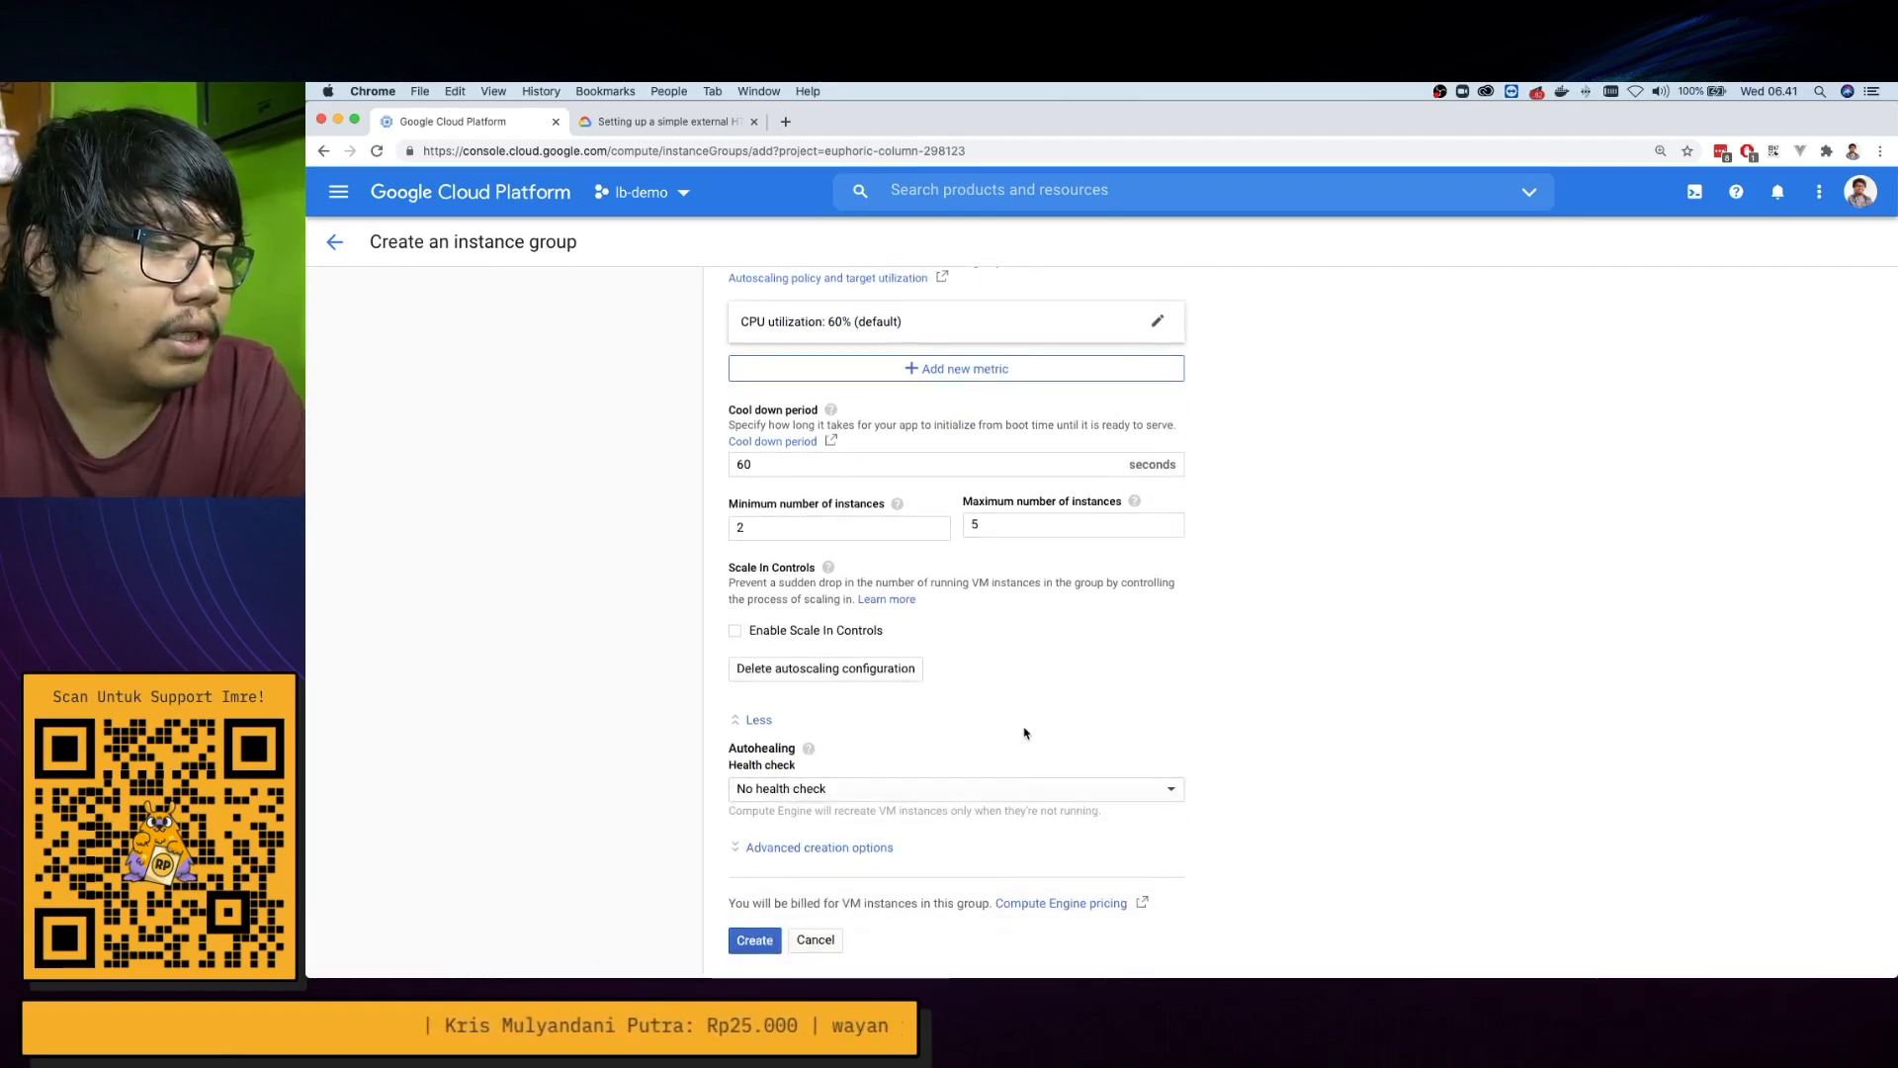
{"action": "scroll", "coordinate": [939, 731], "scroll_direction": "down", "scroll_amount": 2}
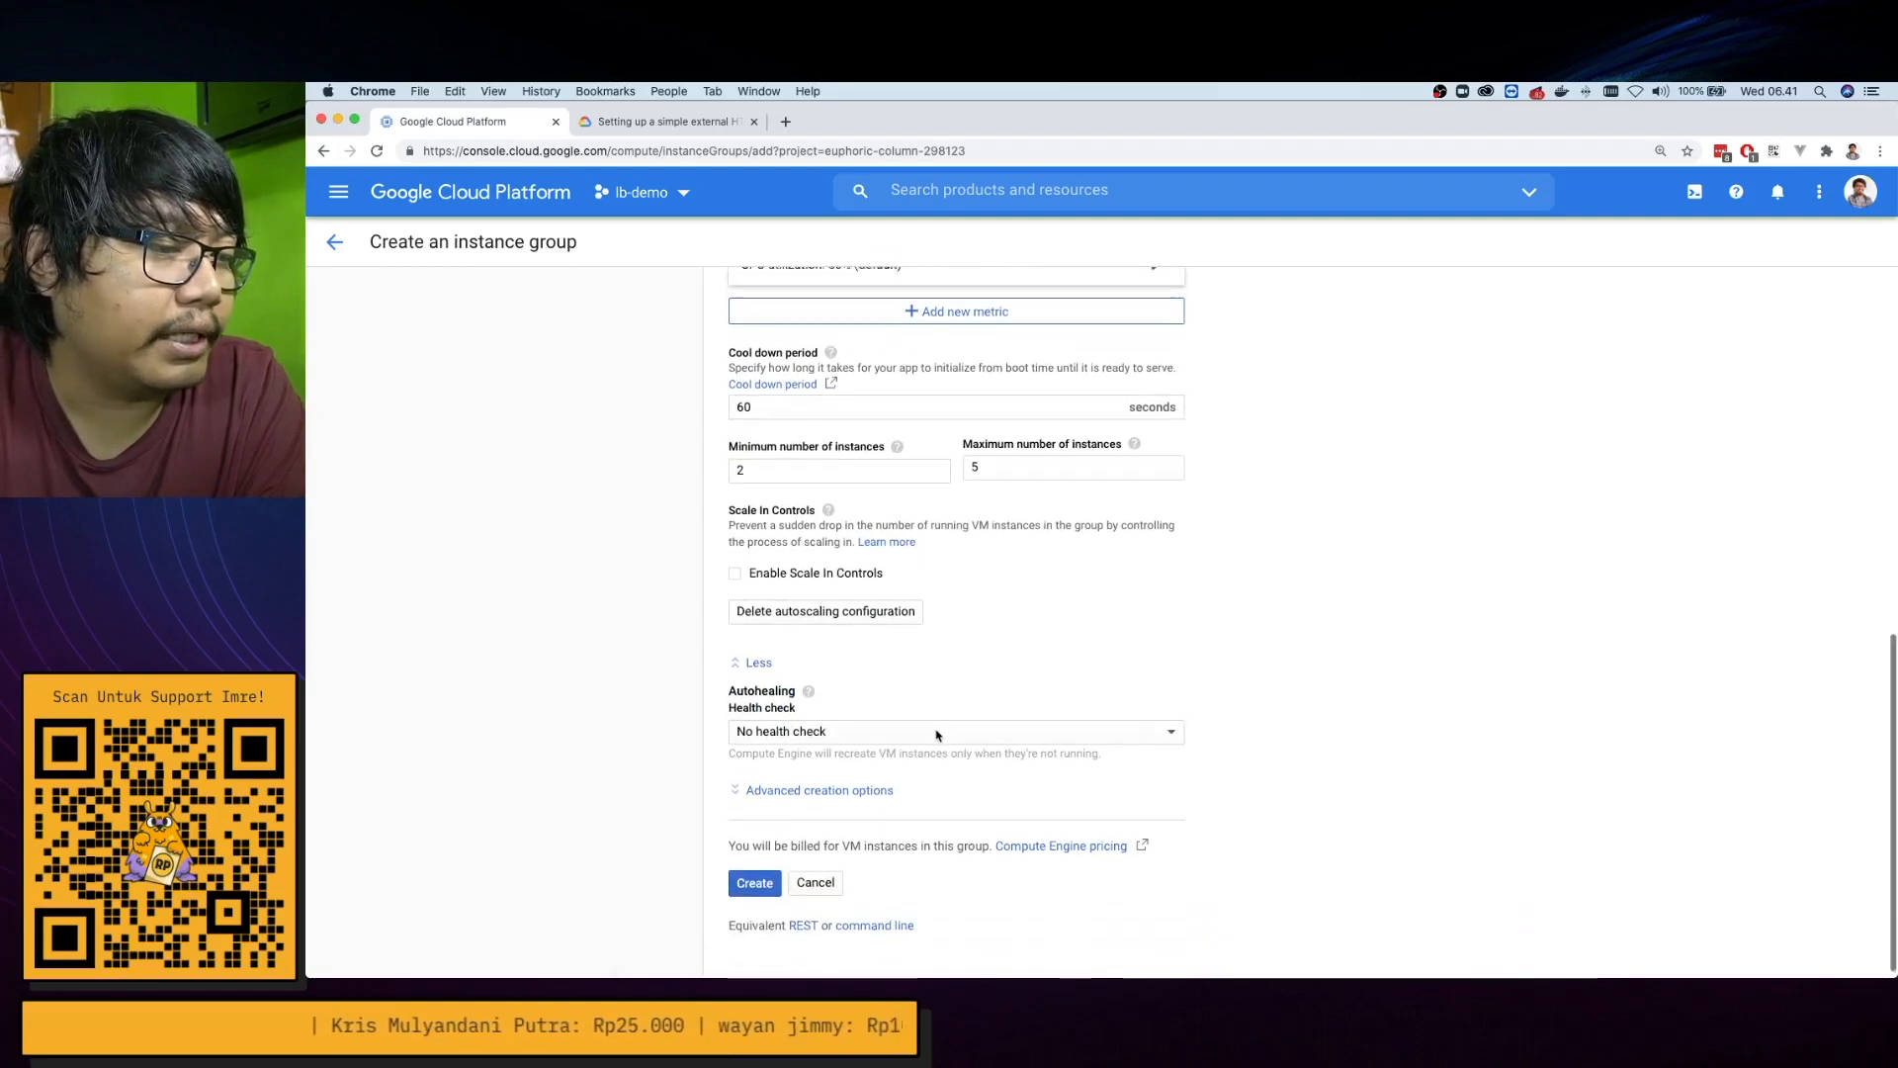
{"action": "left_click", "coordinate": [756, 874]}
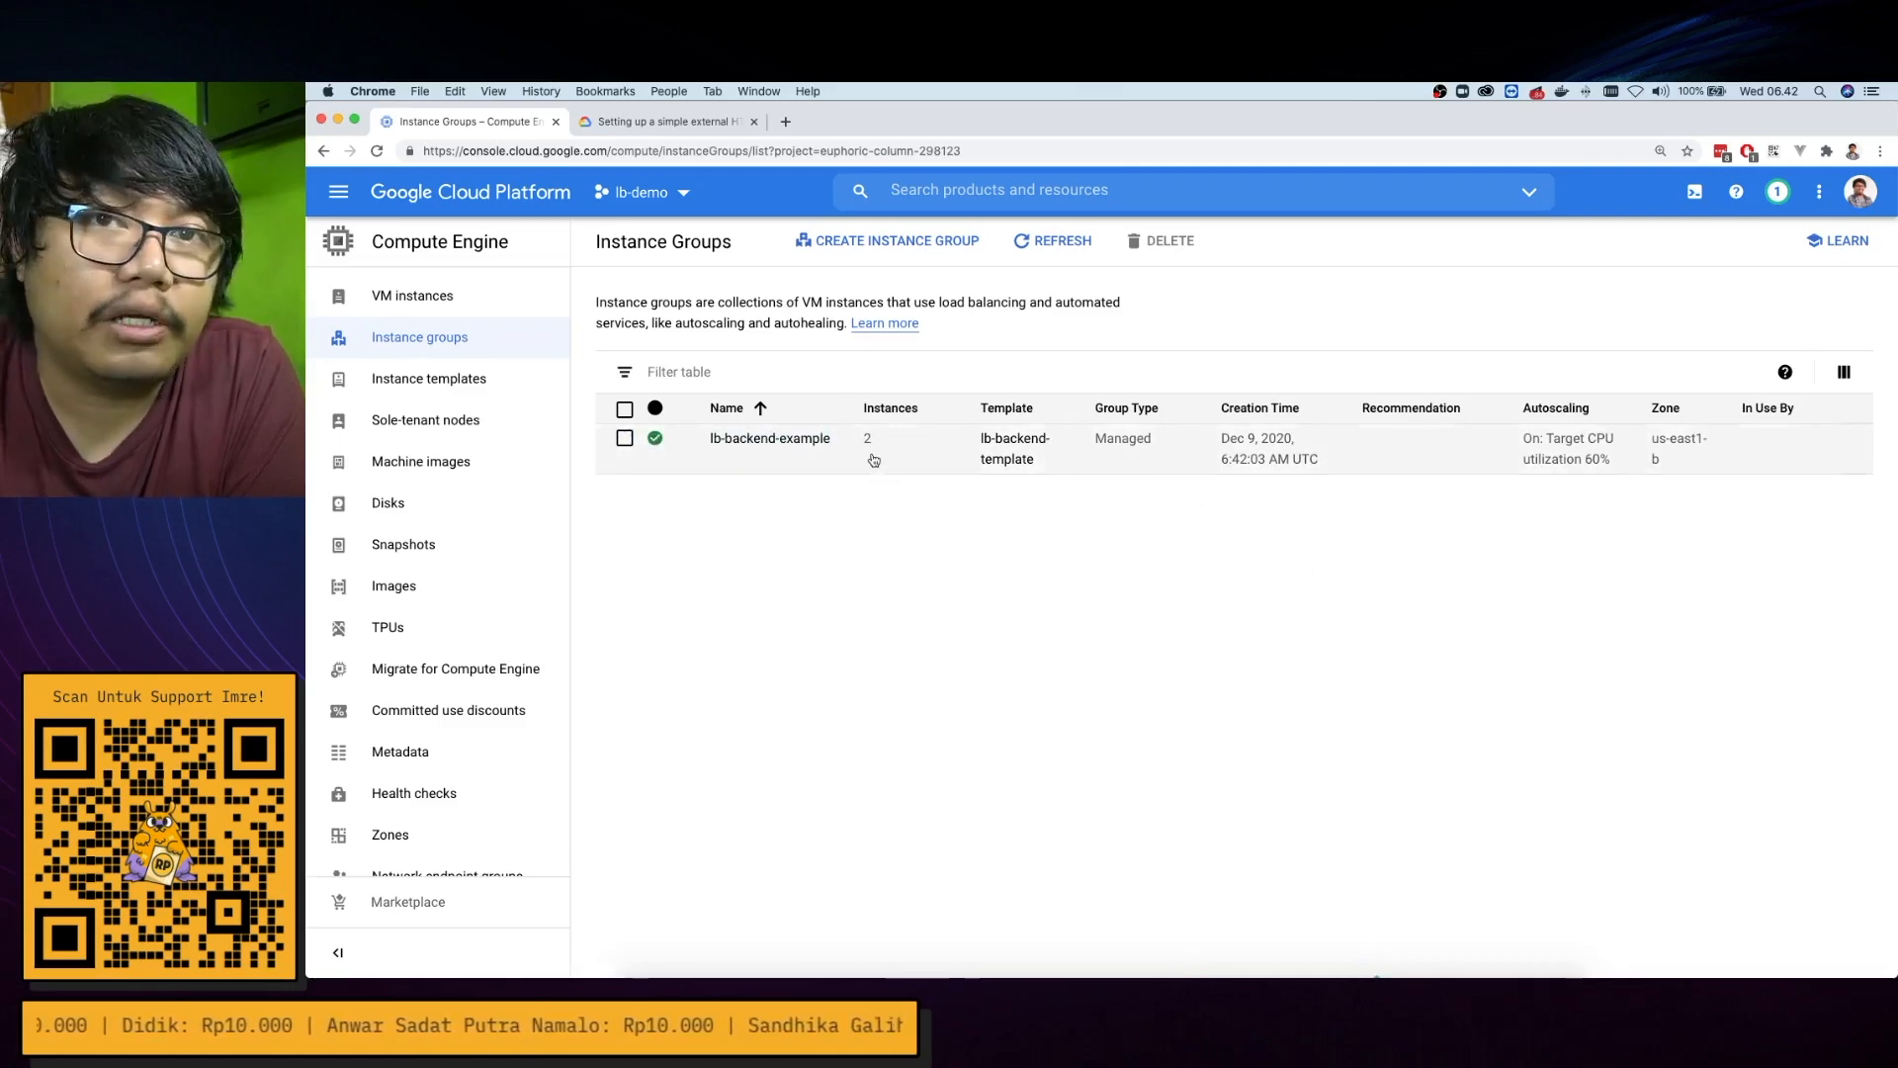
Connect over SSH to the lb-backend-example-chbr instance of the lb-backend-example group and test its web server with curl localhost
{"action": "left_click", "coordinate": [797, 440]}
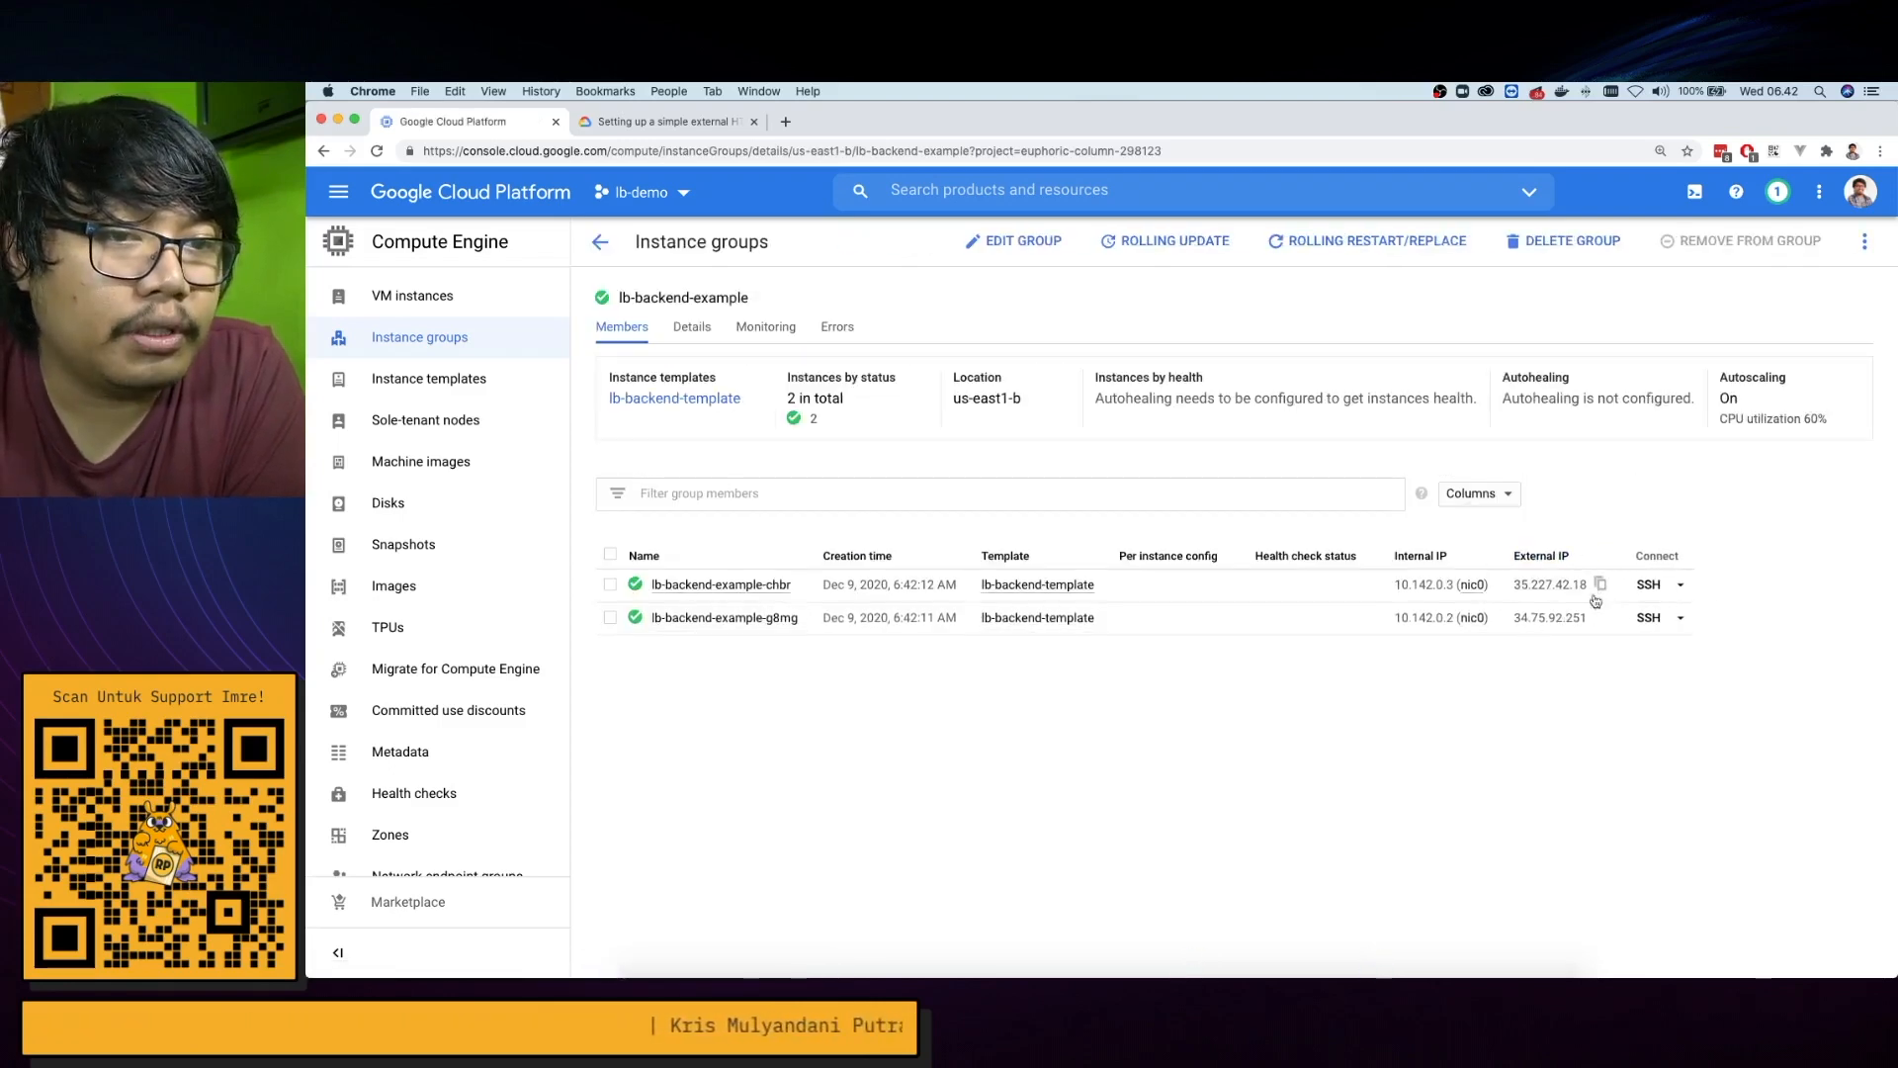
{"action": "left_click", "coordinate": [1625, 585]}
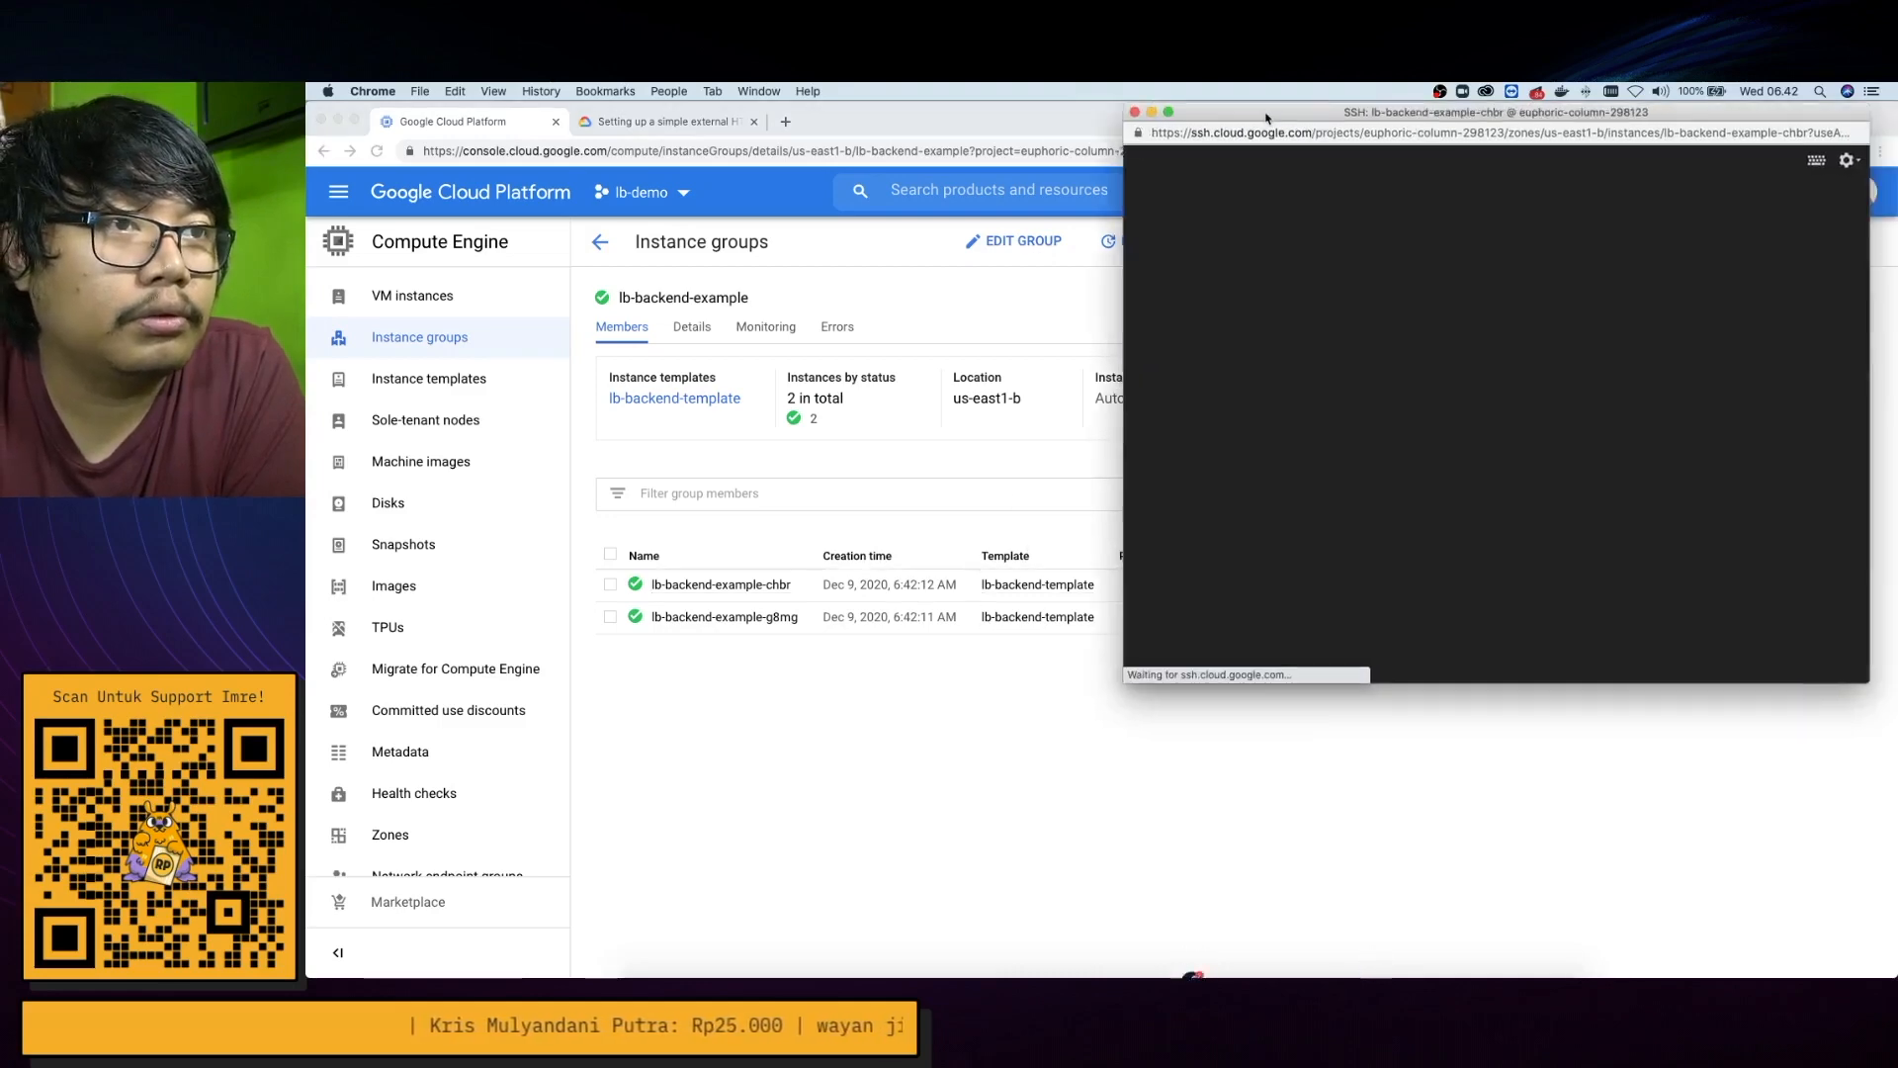
{"action": "type", "text": "curl localhost"}
{"action": "key", "text": "Return"}
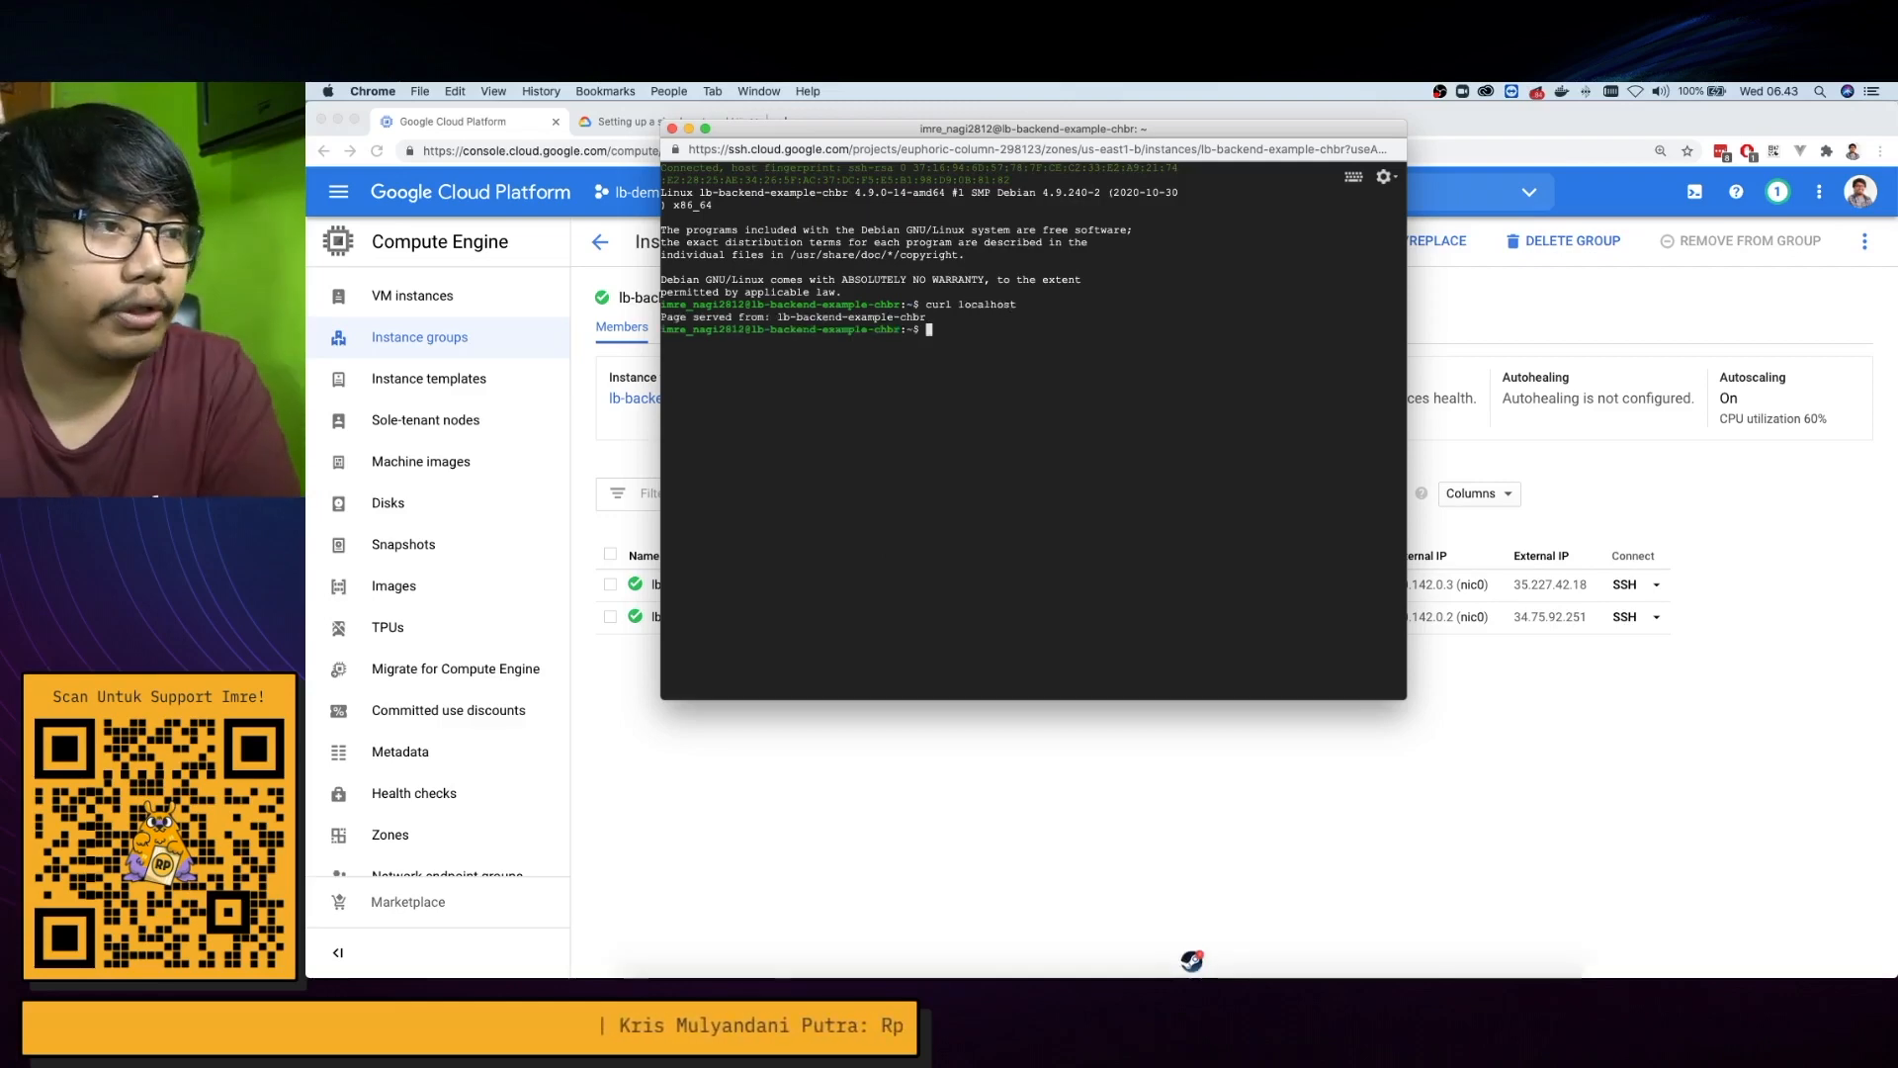
{"action": "left_click_drag", "start_coordinate": [704, 319], "coordinate": [934, 318]}
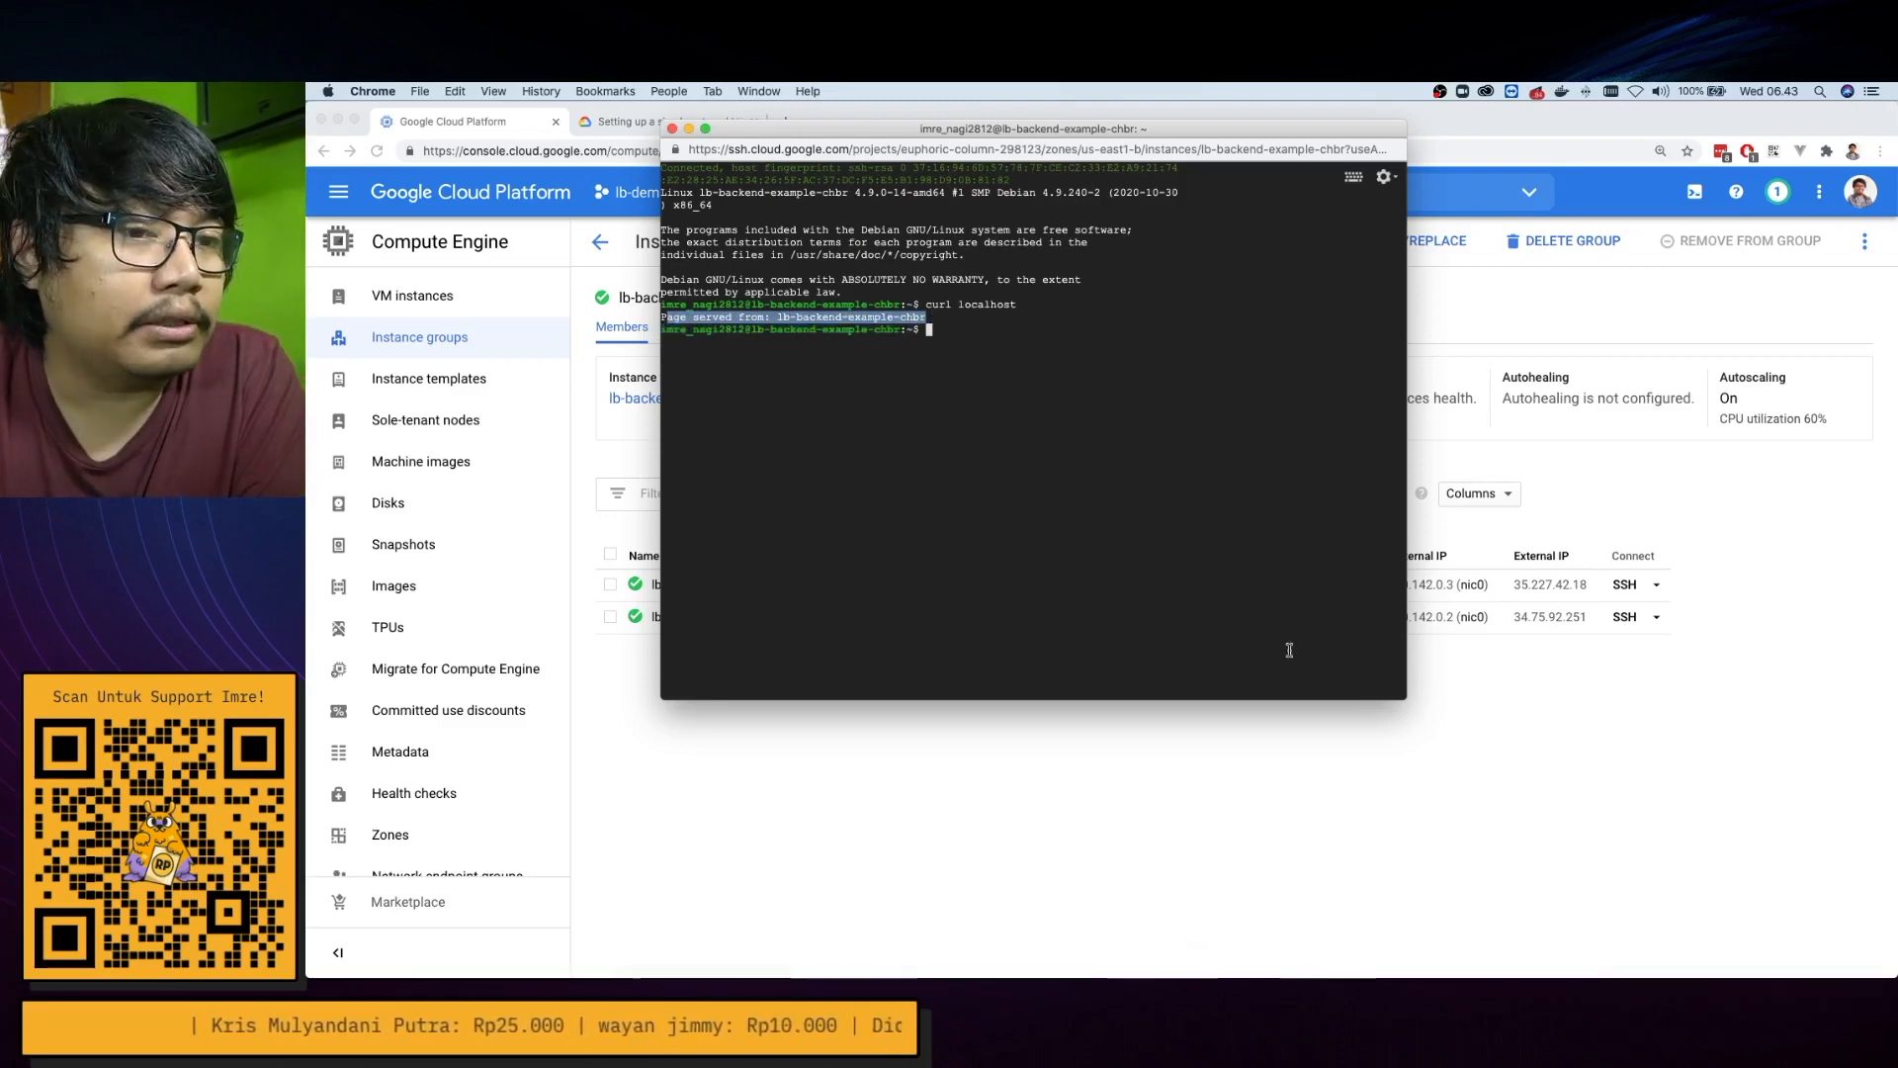
Copy the external IP of lb-backend-example-chbr and load it over HTTP in a new browser tab
{"action": "left_click", "coordinate": [1590, 584]}
{"action": "left_click", "coordinate": [1602, 587]}
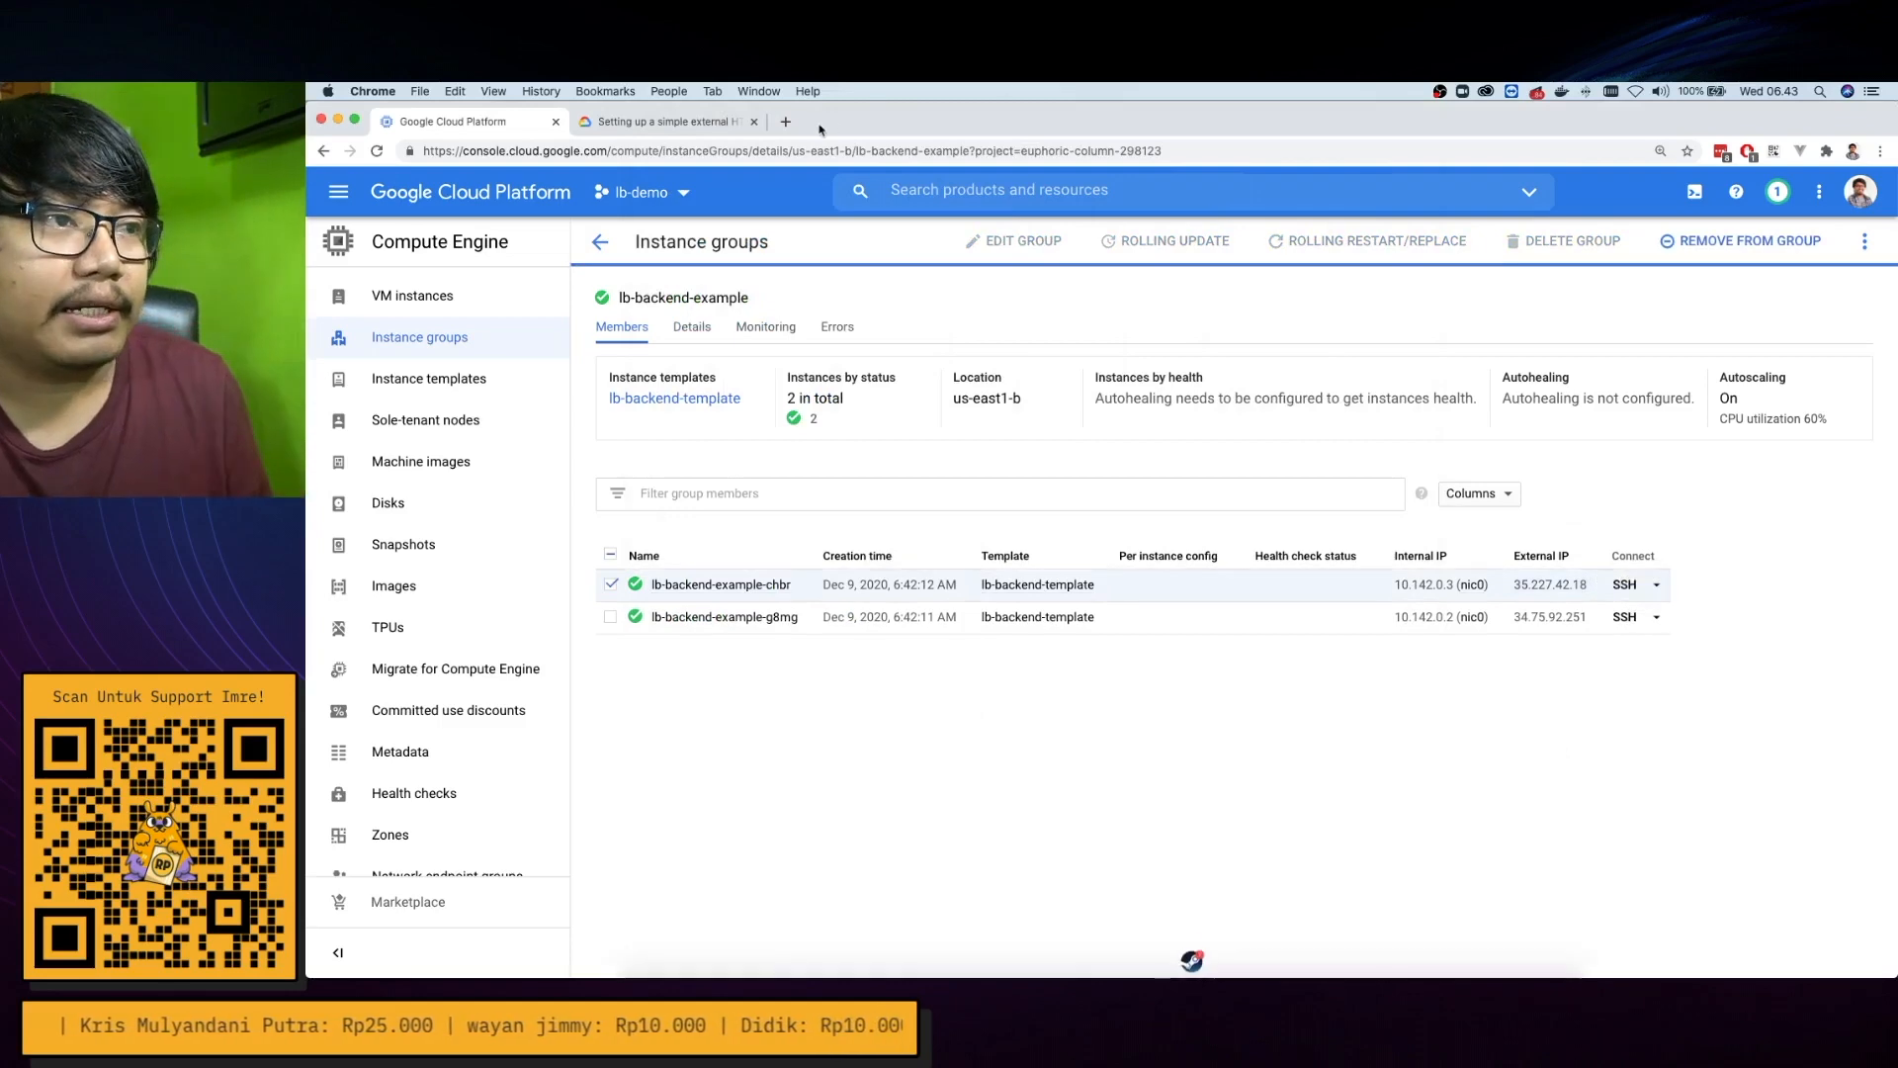
{"action": "left_click", "coordinate": [787, 122]}
{"action": "left_click", "coordinate": [856, 123]}
{"action": "key", "text": "super+v"}
{"action": "key", "text": "Return"}
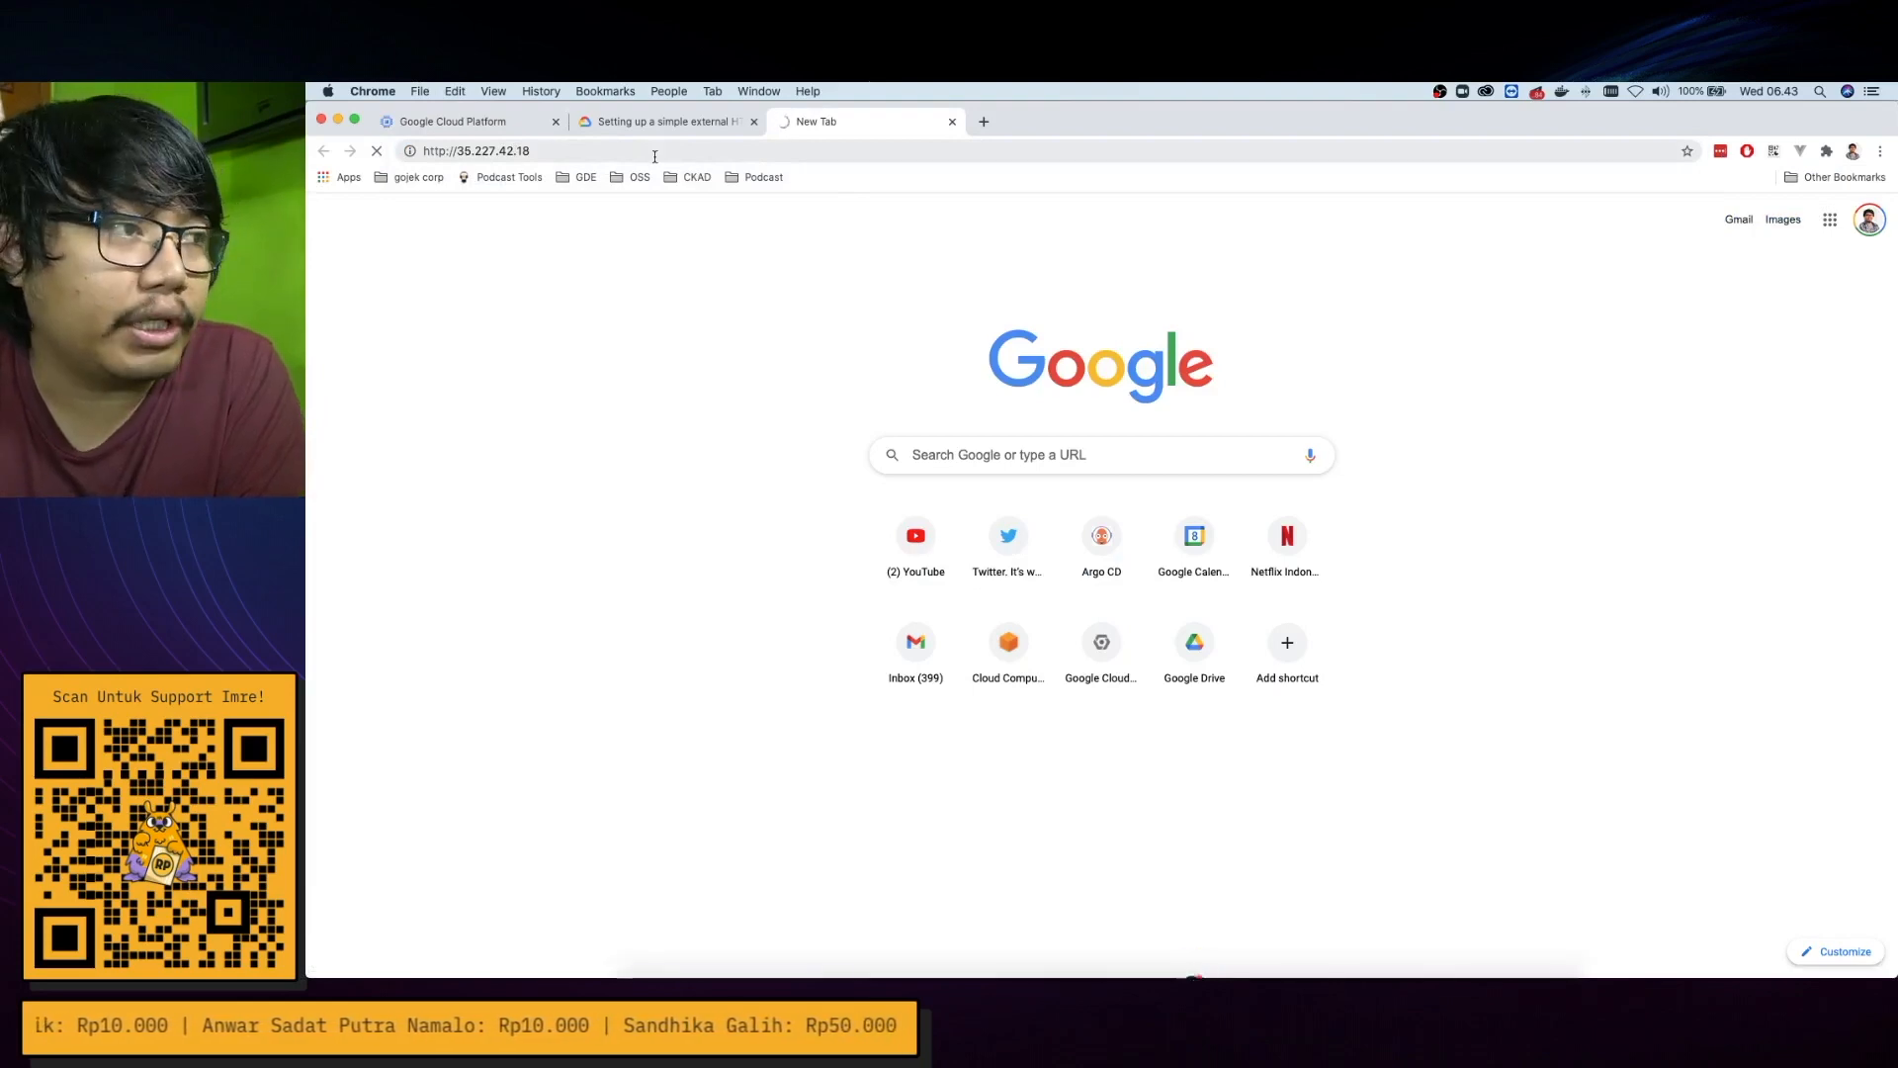
Return to the cloud console, search for "firewal" and open the VPC network Firewall page in a separate tab
{"action": "left_click", "coordinate": [453, 118]}
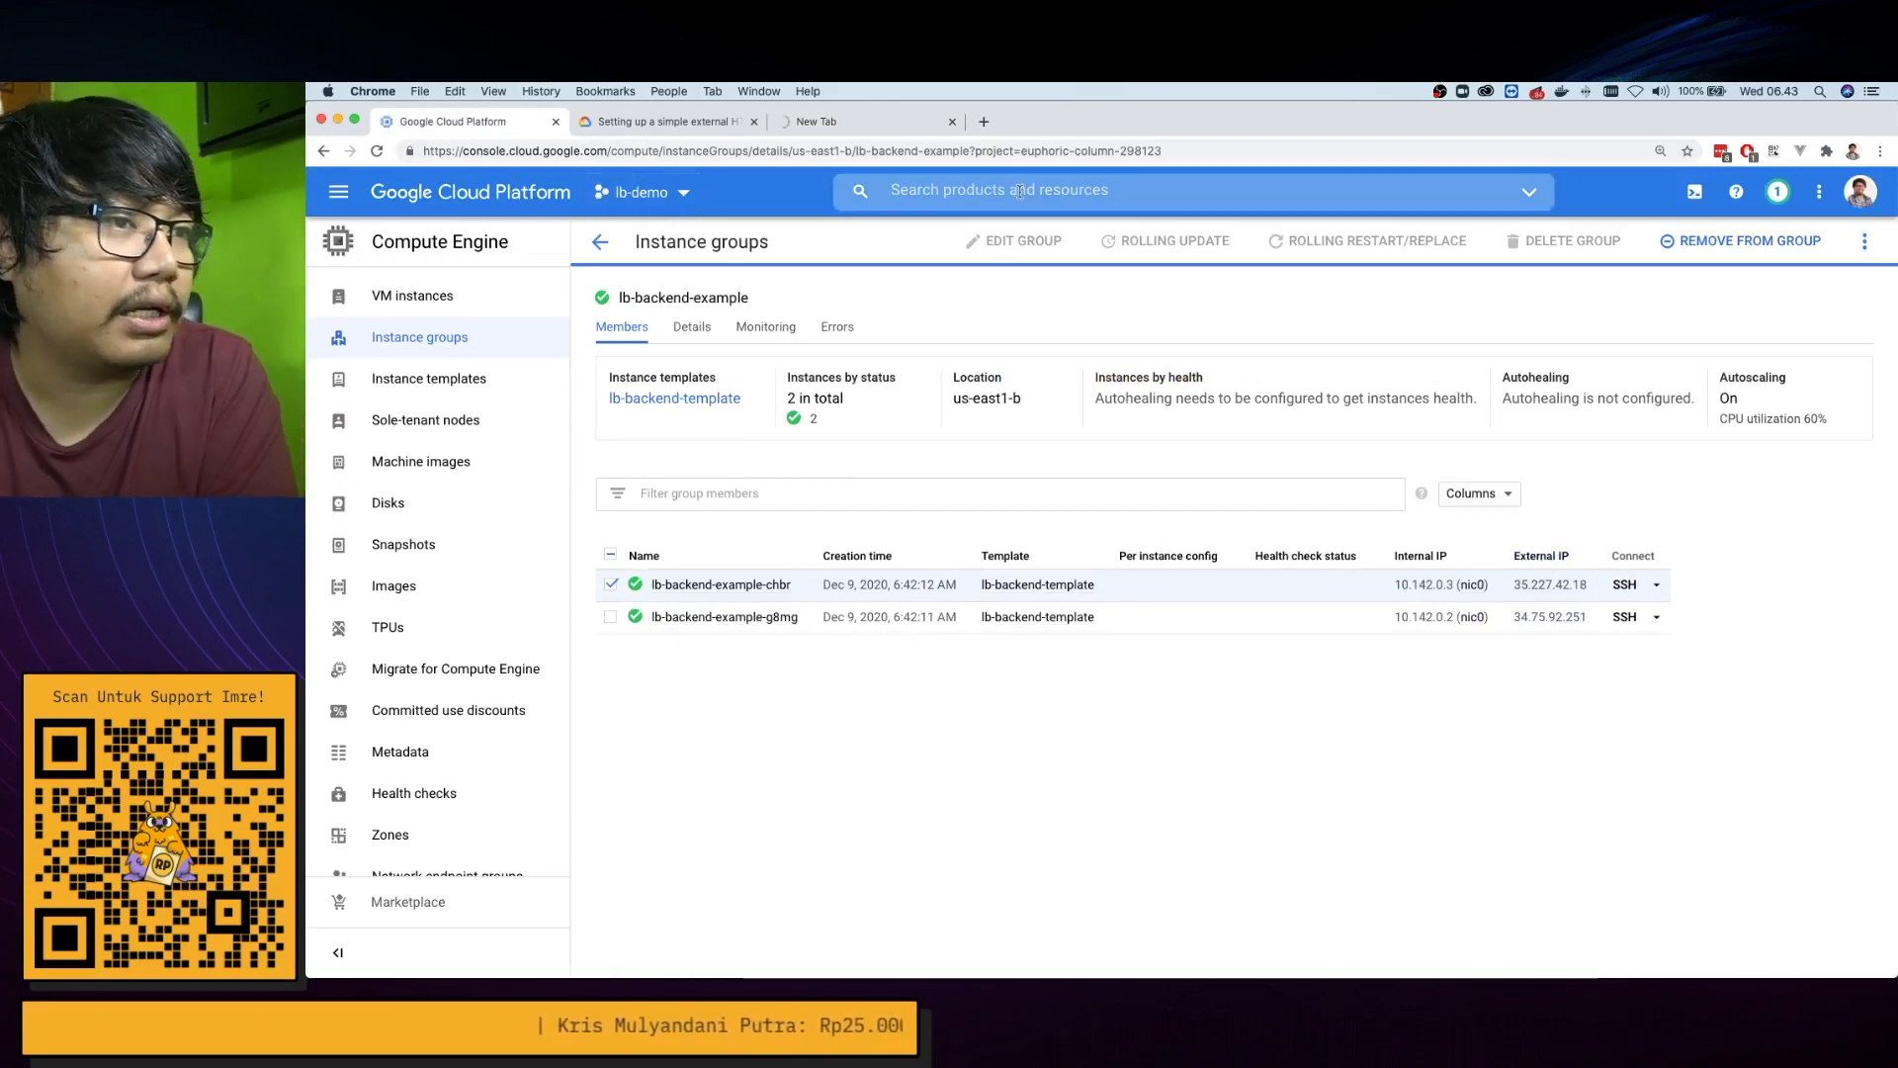
{"action": "key", "text": "slash"}
{"action": "type", "text": "firewal"}
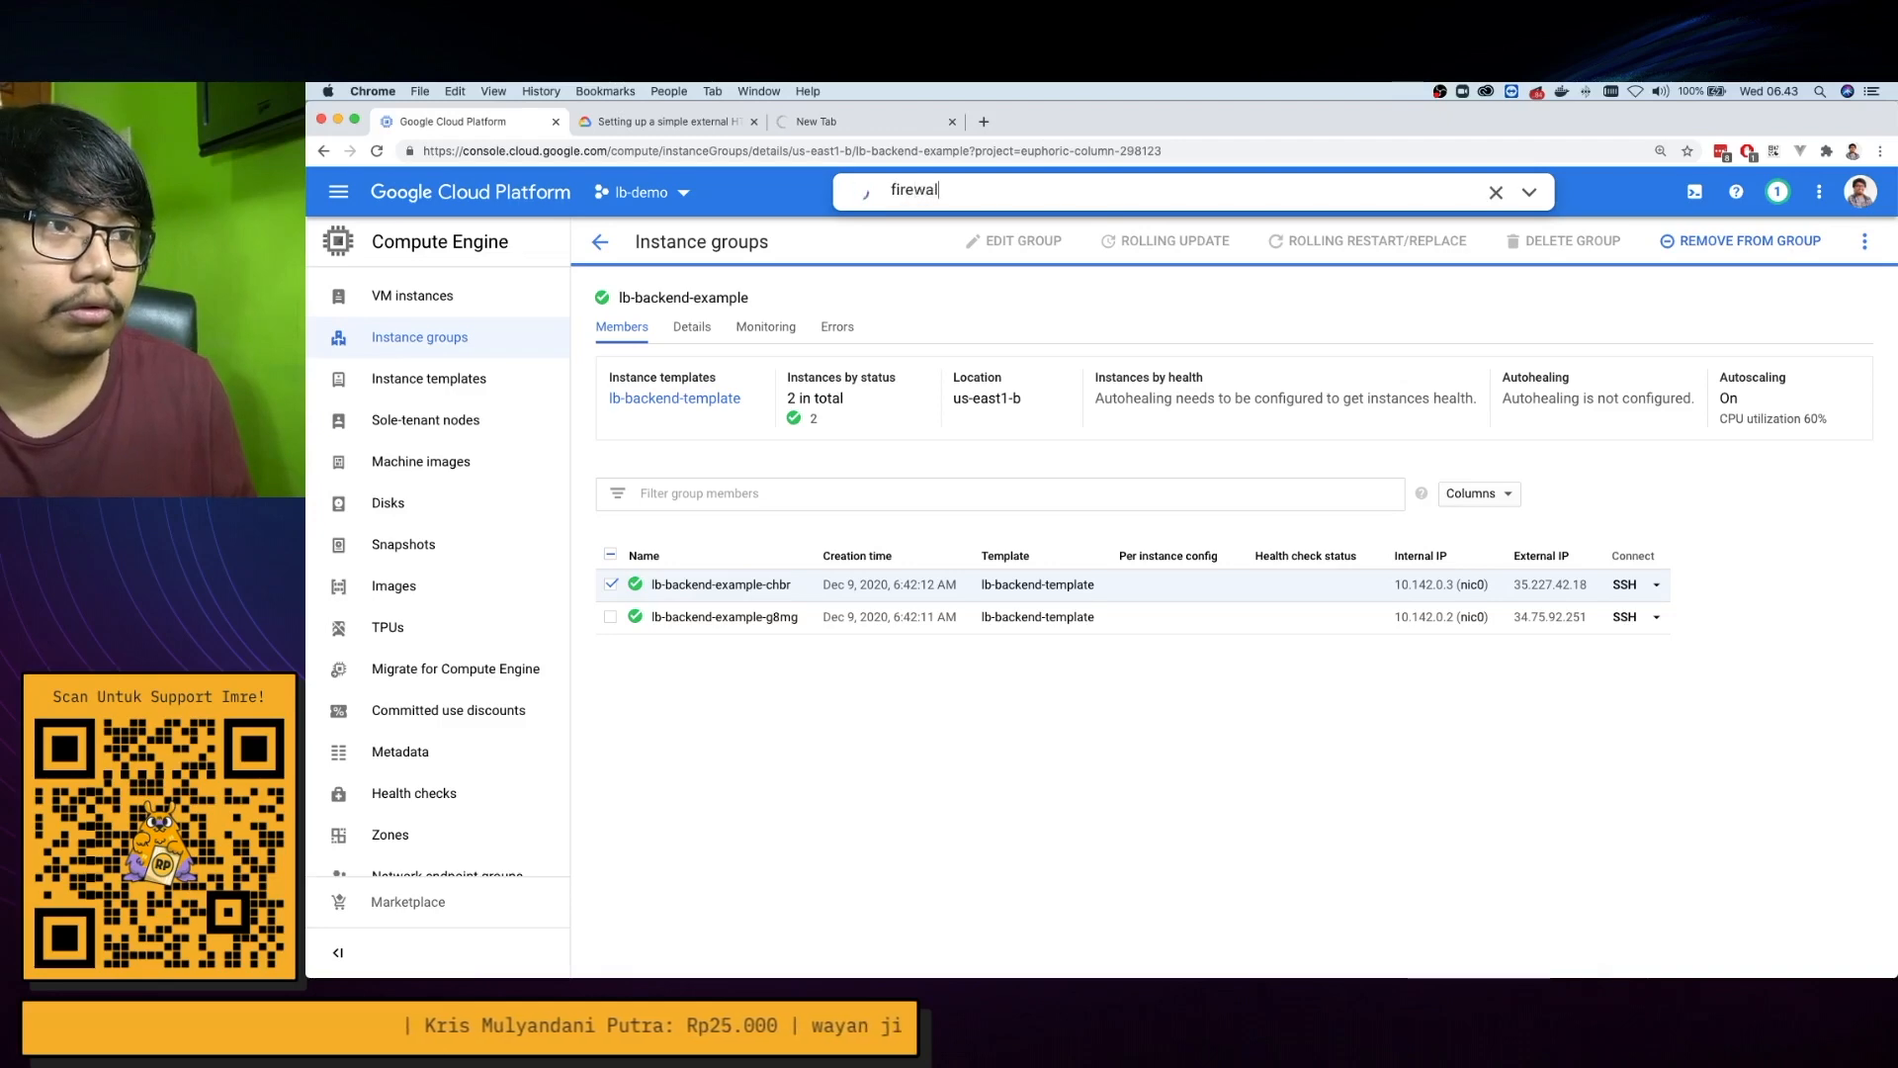
{"action": "right_click", "coordinate": [984, 279]}
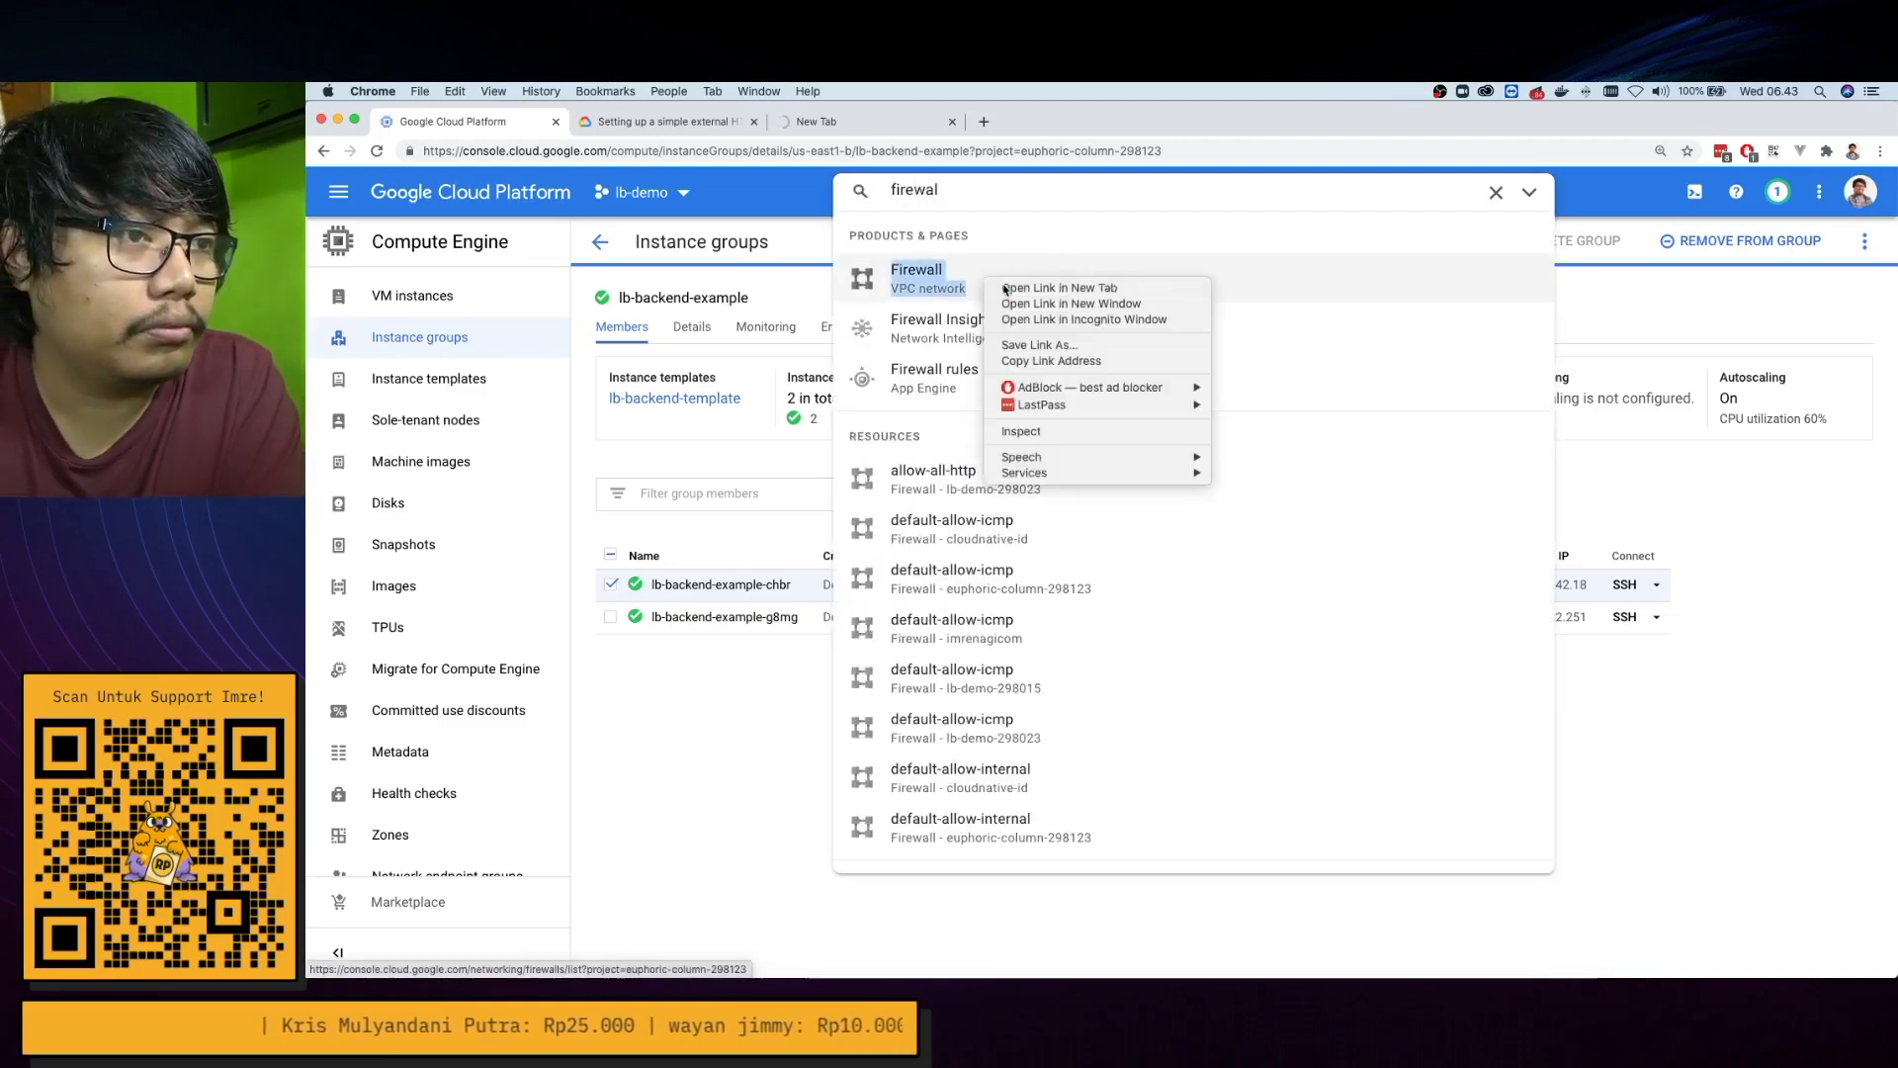
{"action": "left_click", "coordinate": [1038, 281]}
{"action": "left_click", "coordinate": [640, 121]}
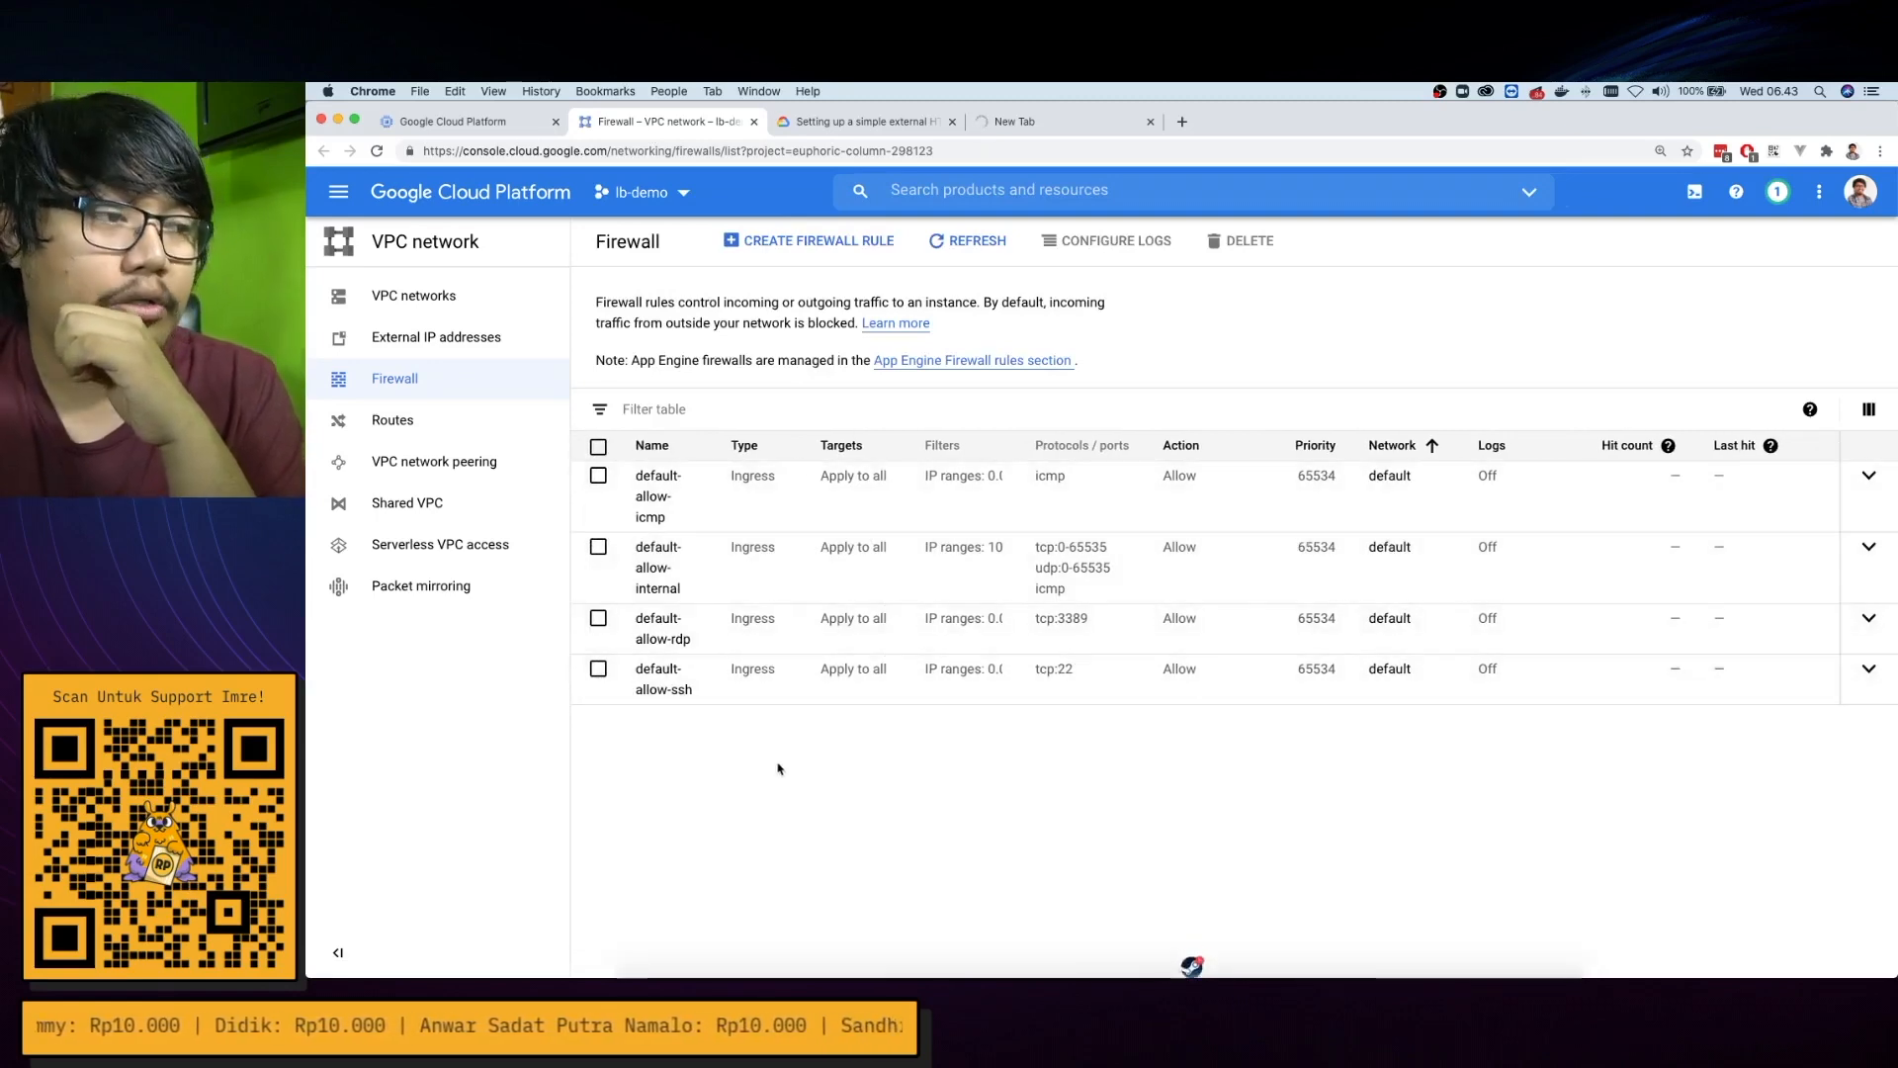
Start a new firewall rule and name it allow-all-http
{"action": "left_click", "coordinate": [800, 248]}
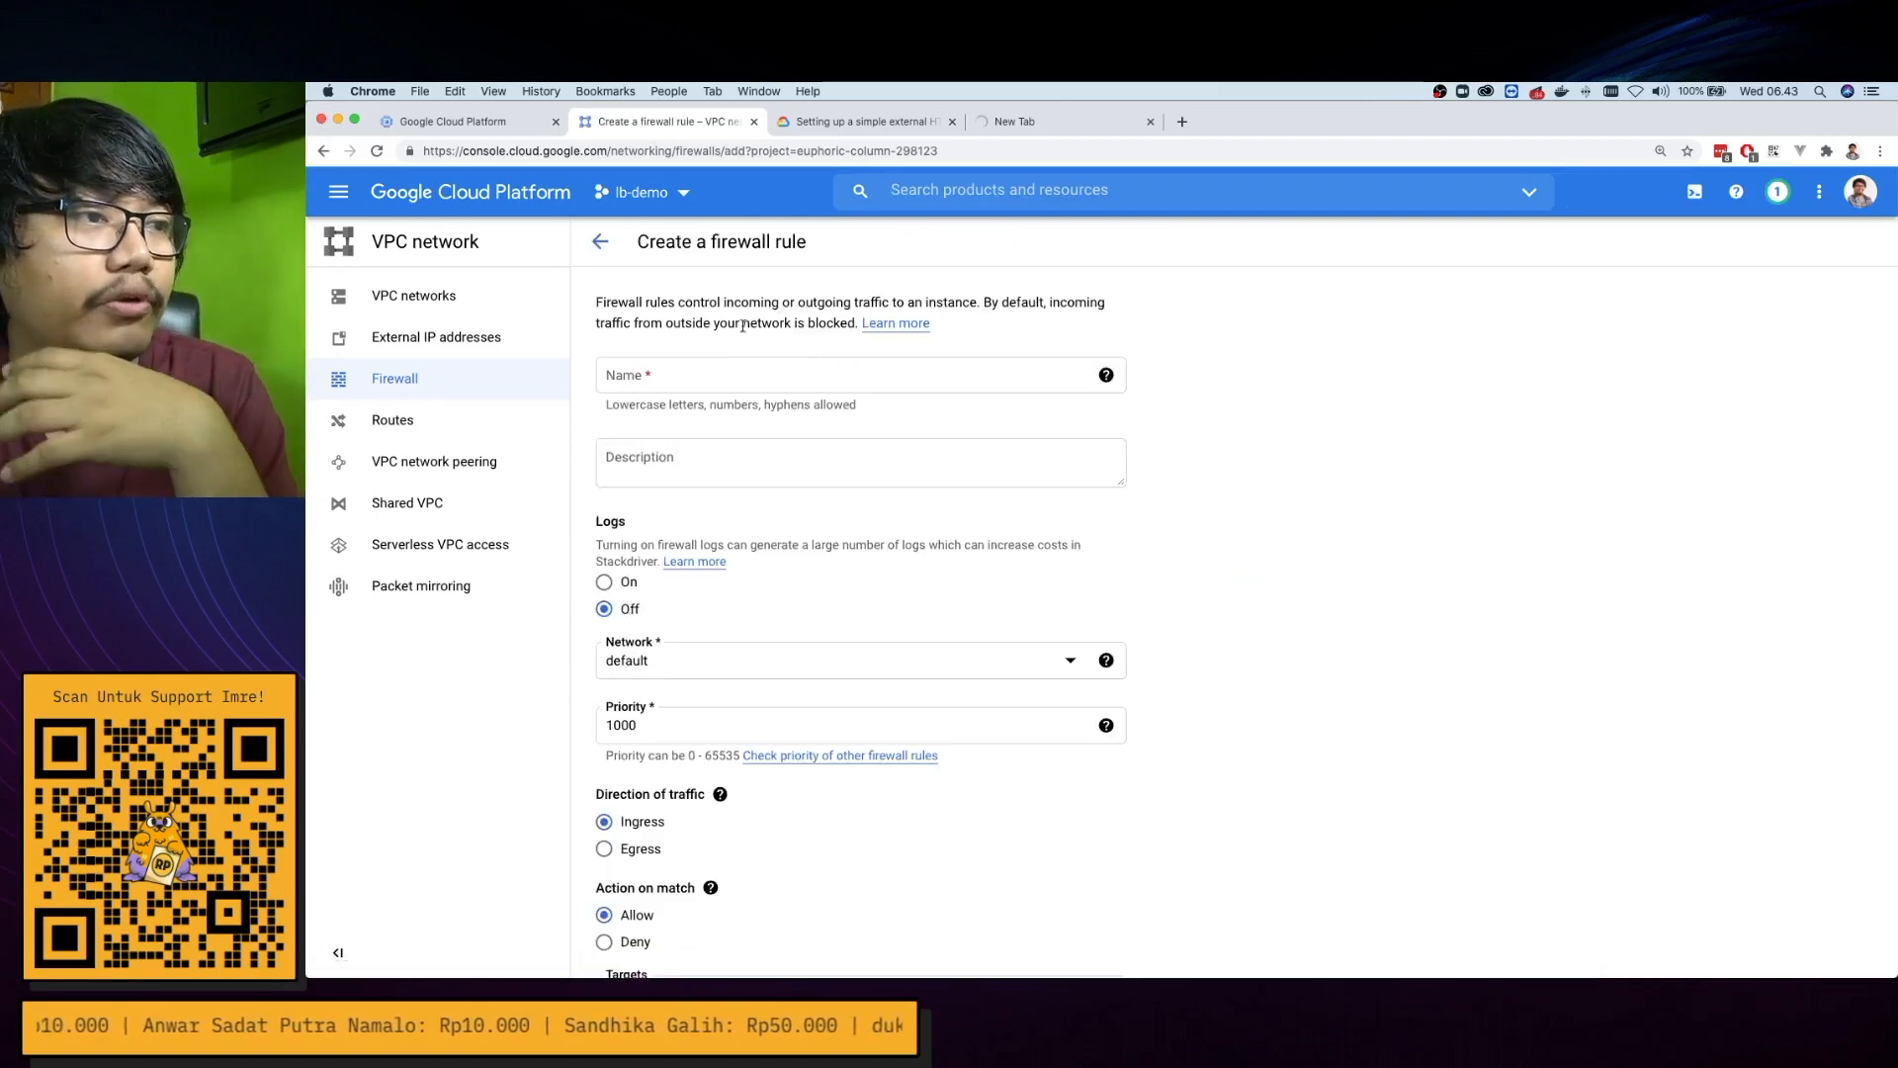
{"action": "left_click", "coordinate": [709, 374]}
{"action": "type", "text": "allow-"}
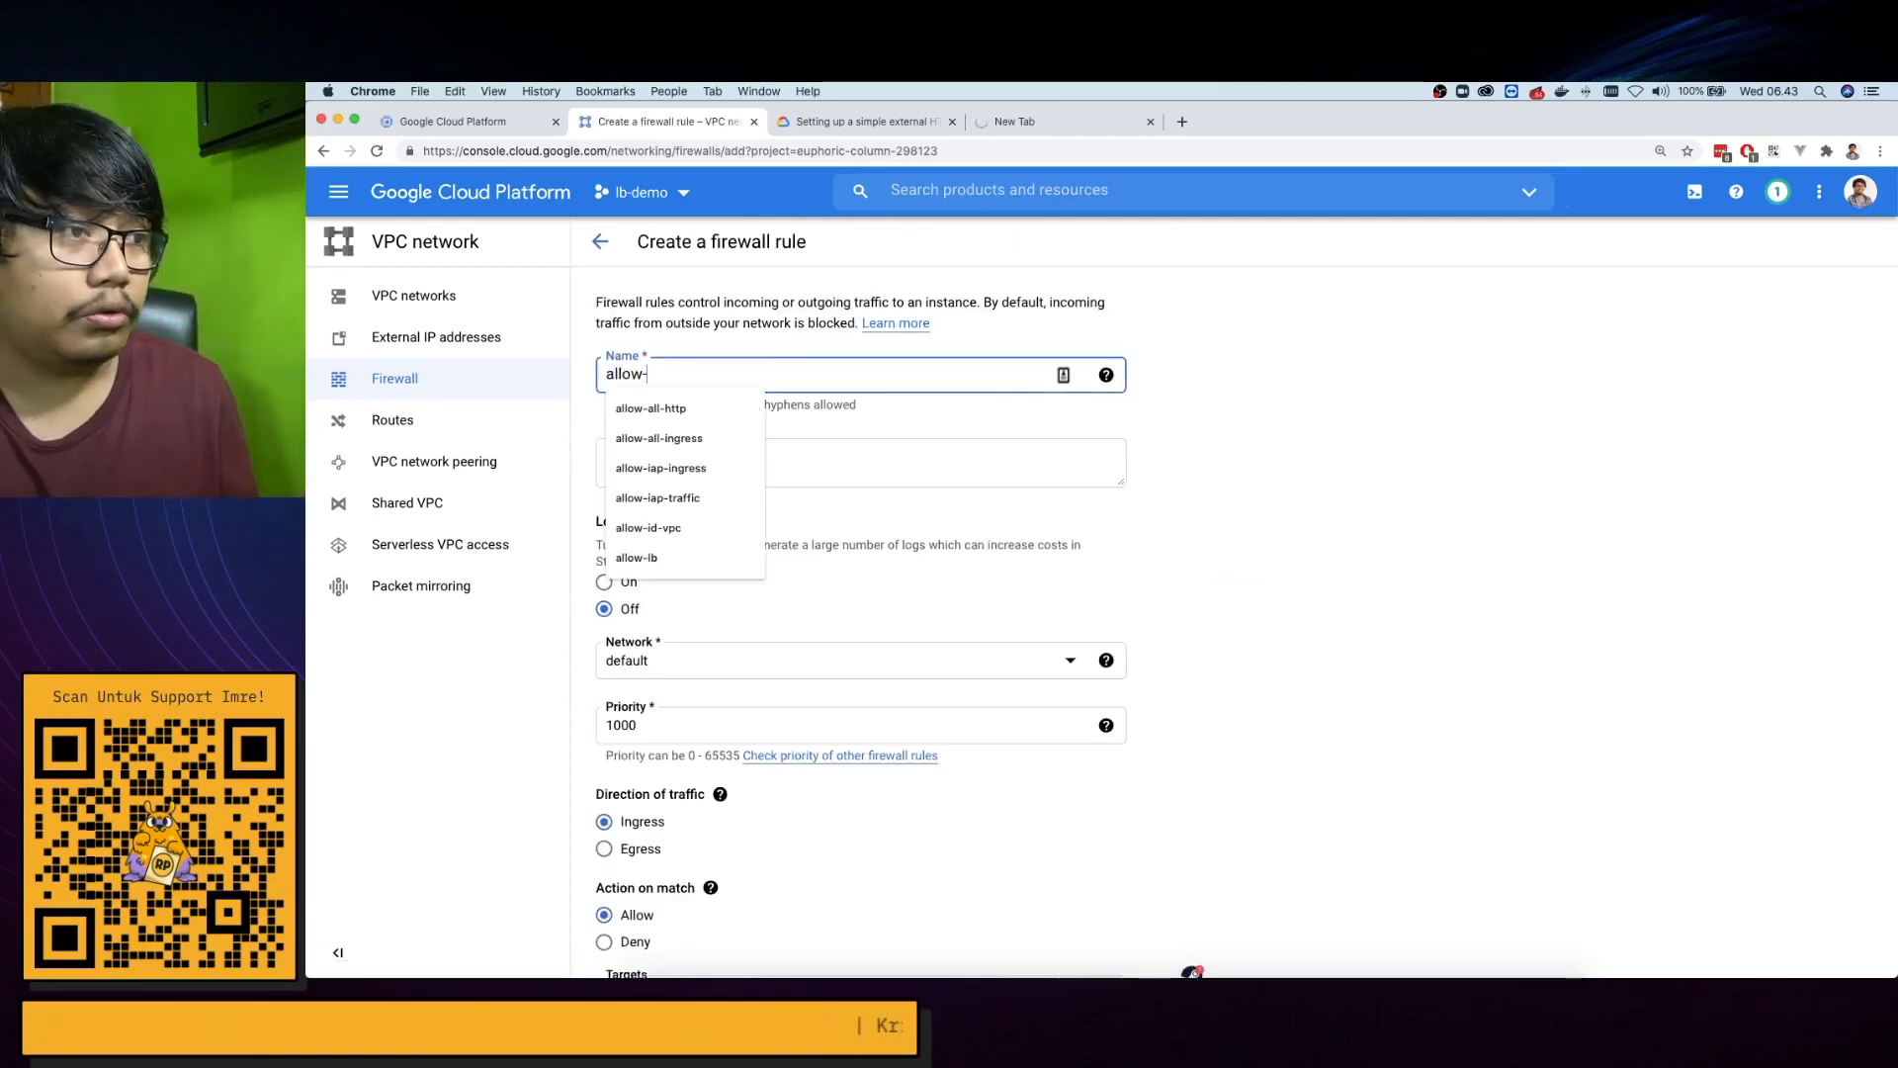
{"action": "key", "text": "Down"}
{"action": "key", "text": "Return"}
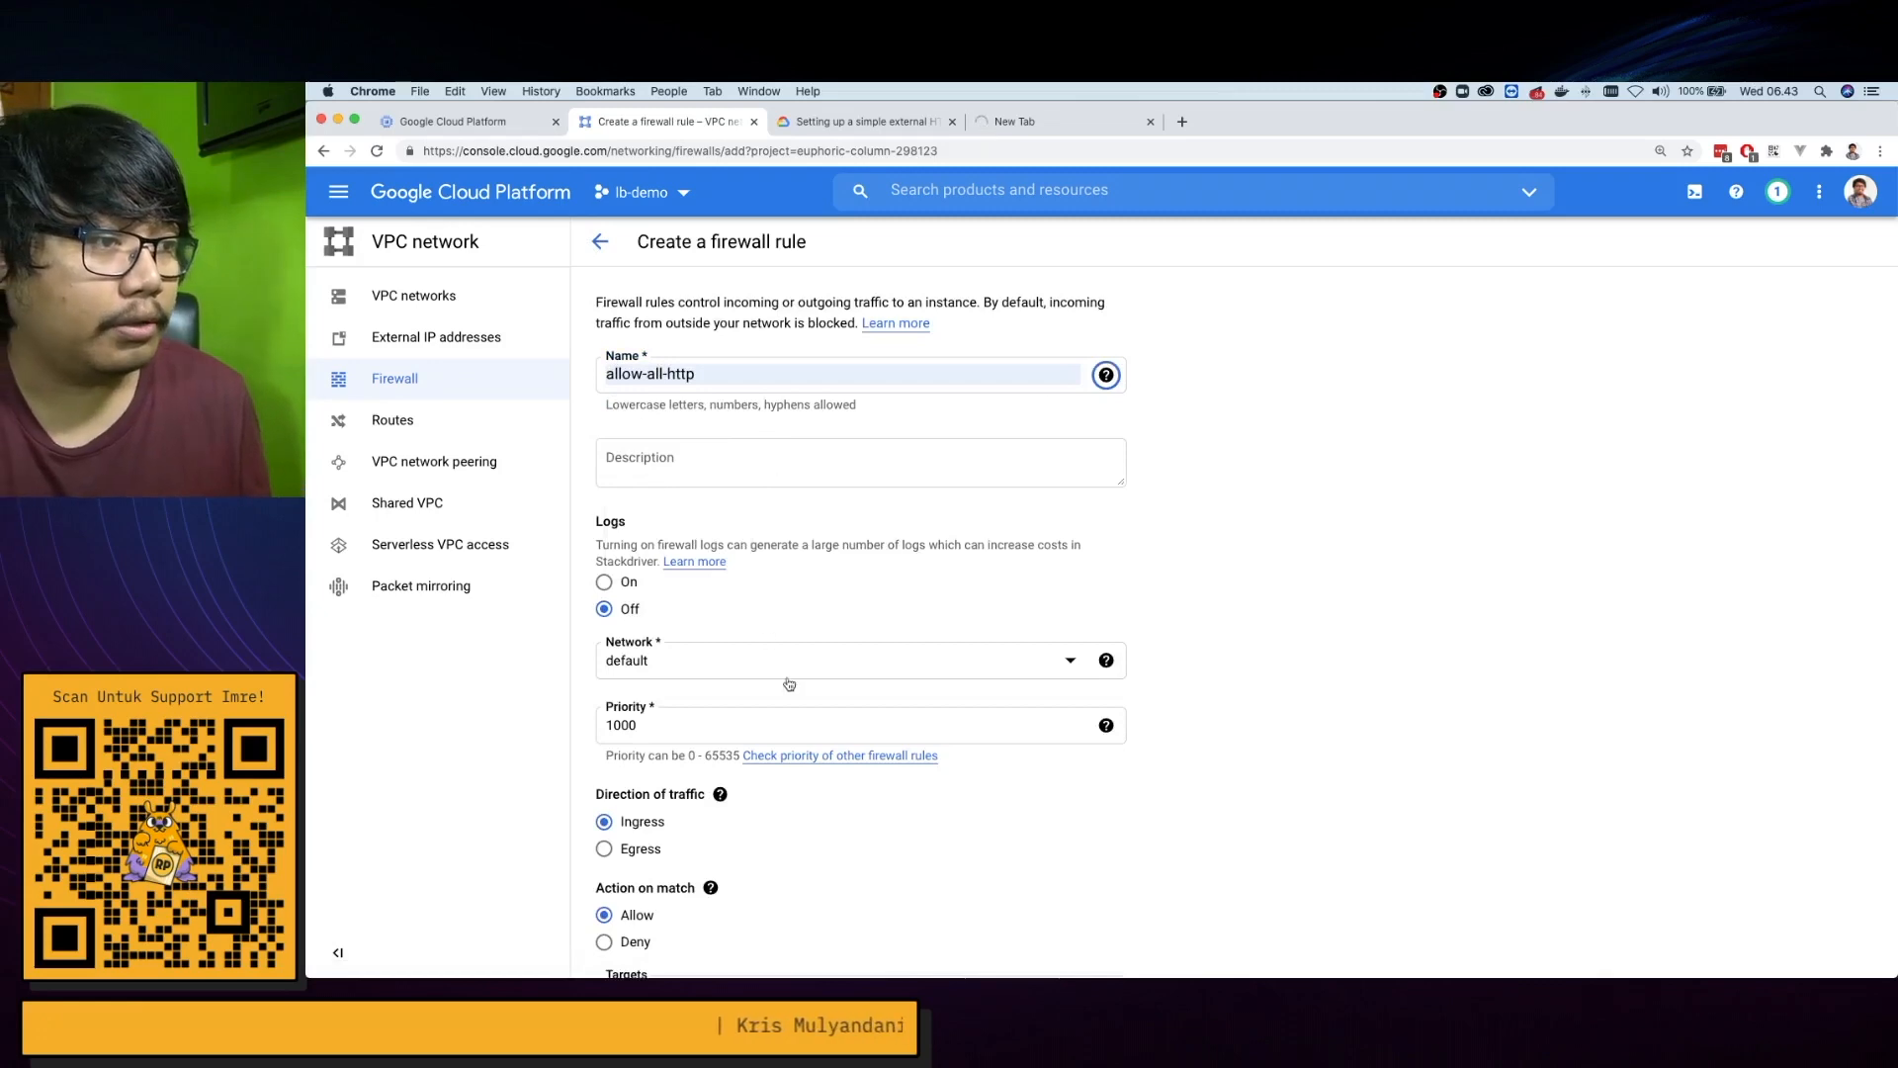
Set the firewall rule's target tag to allow-health-check
{"action": "scroll", "coordinate": [782, 680], "scroll_direction": "down", "scroll_amount": 3}
{"action": "scroll", "coordinate": [698, 878], "scroll_direction": "down", "scroll_amount": 2}
{"action": "left_click", "coordinate": [702, 840]}
{"action": "type", "text": "all"}
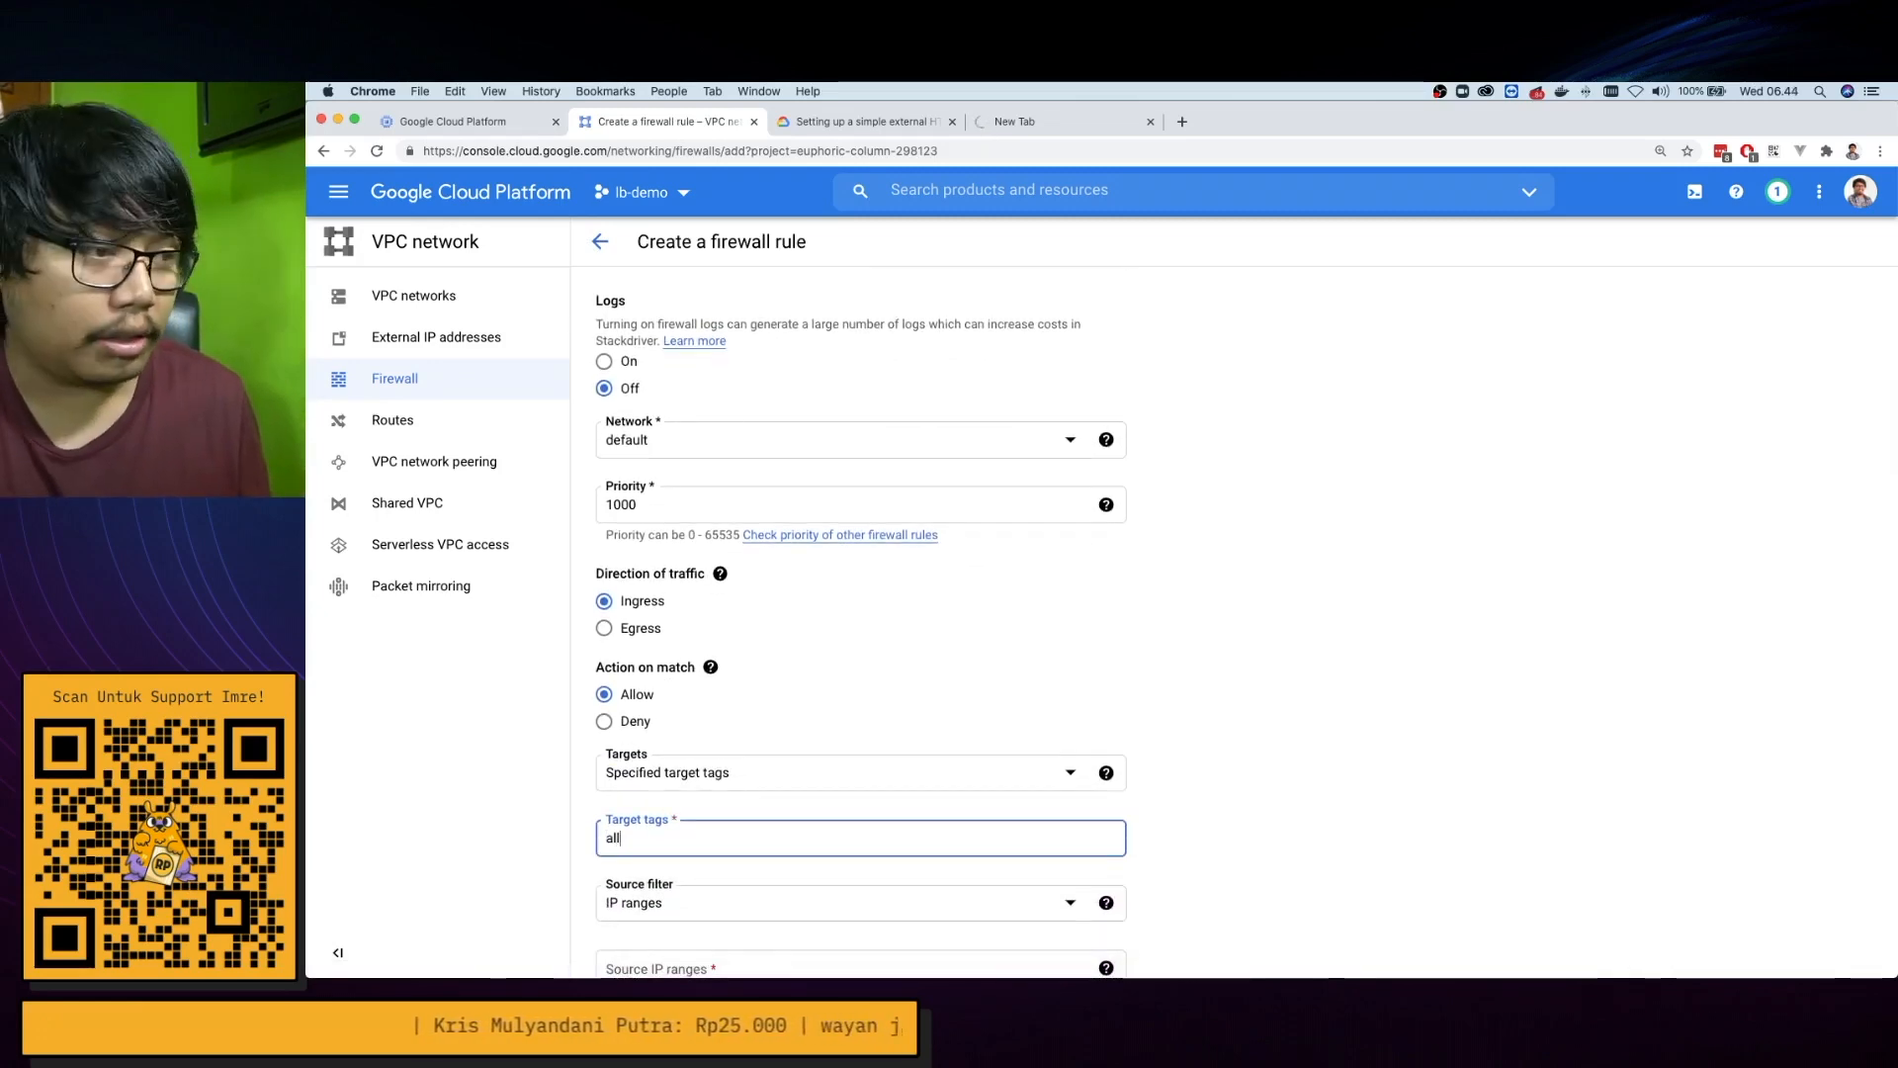
{"action": "type", "text": "ow-health-check"}
{"action": "key", "text": "Return"}
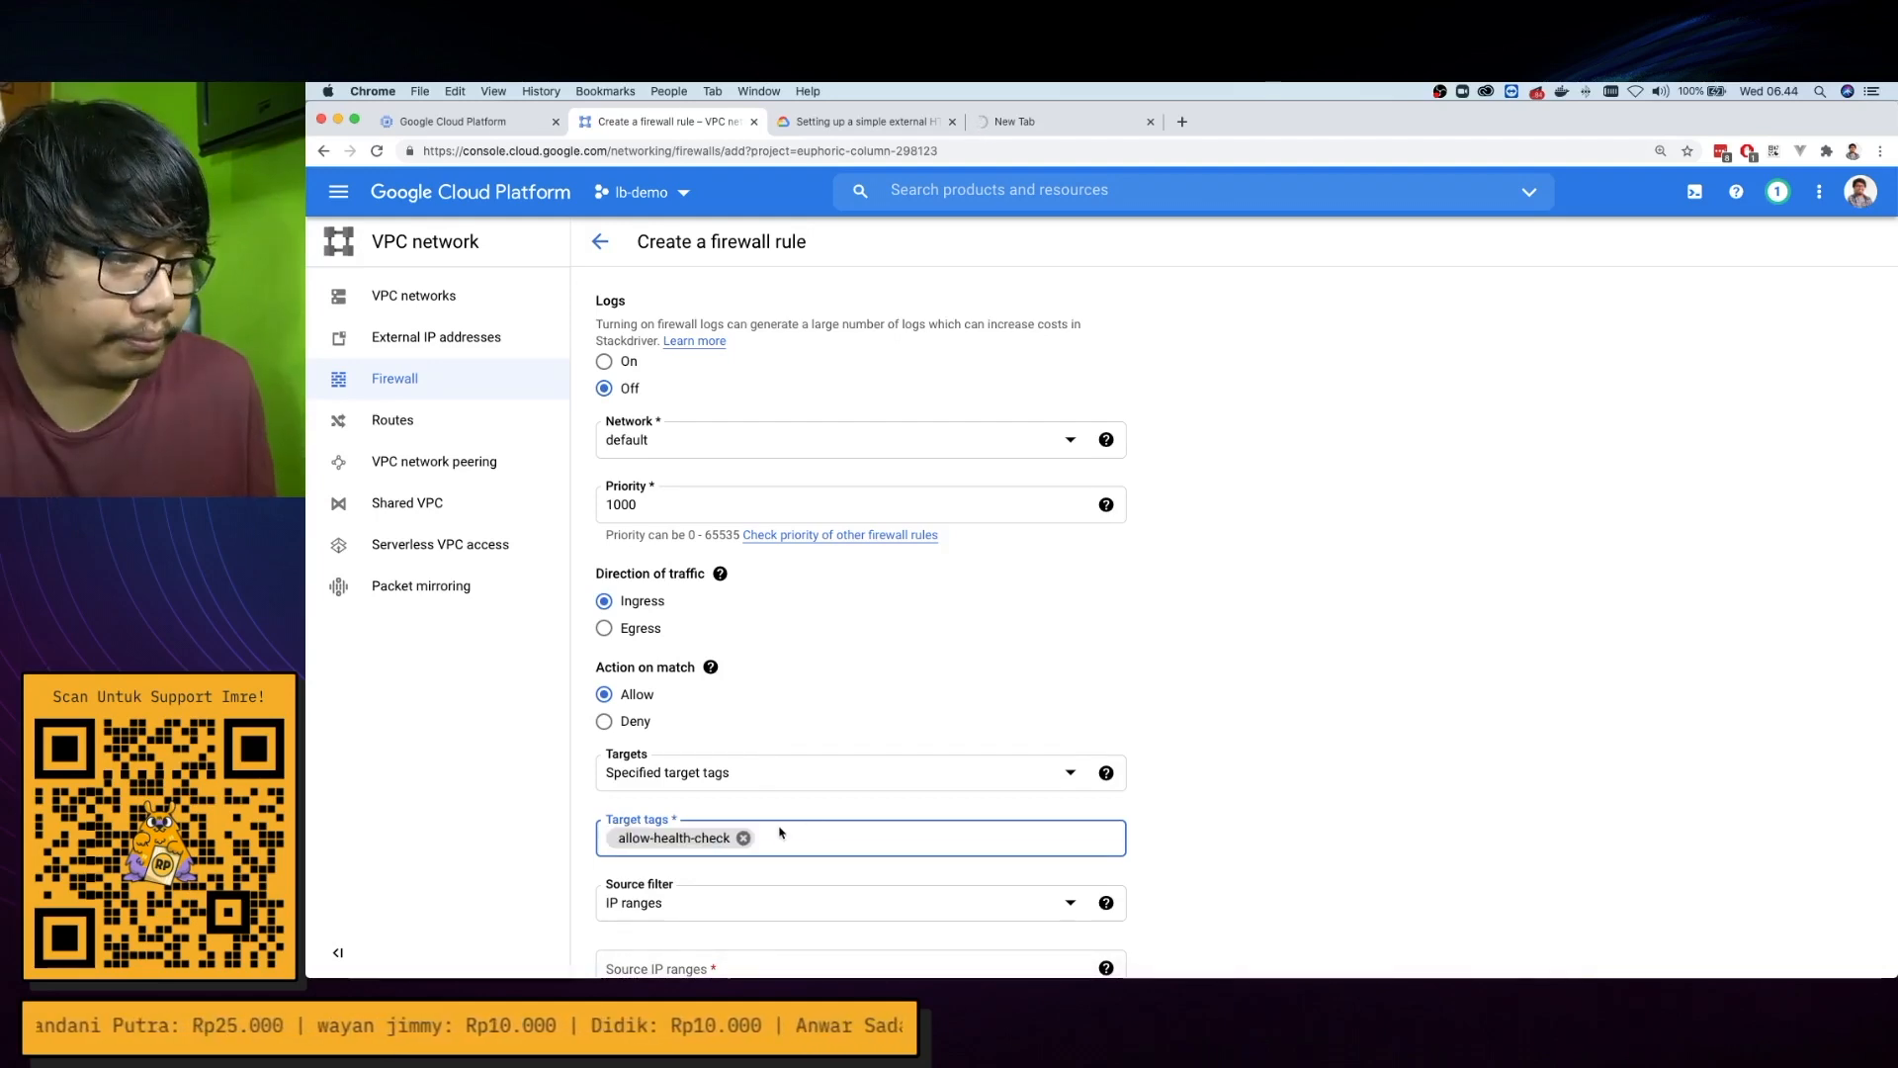
Set the firewall rule's source IP range to 0.0.0.0/0
{"action": "scroll", "coordinate": [741, 744], "scroll_direction": "down", "scroll_amount": 5}
{"action": "left_click", "coordinate": [741, 743]}
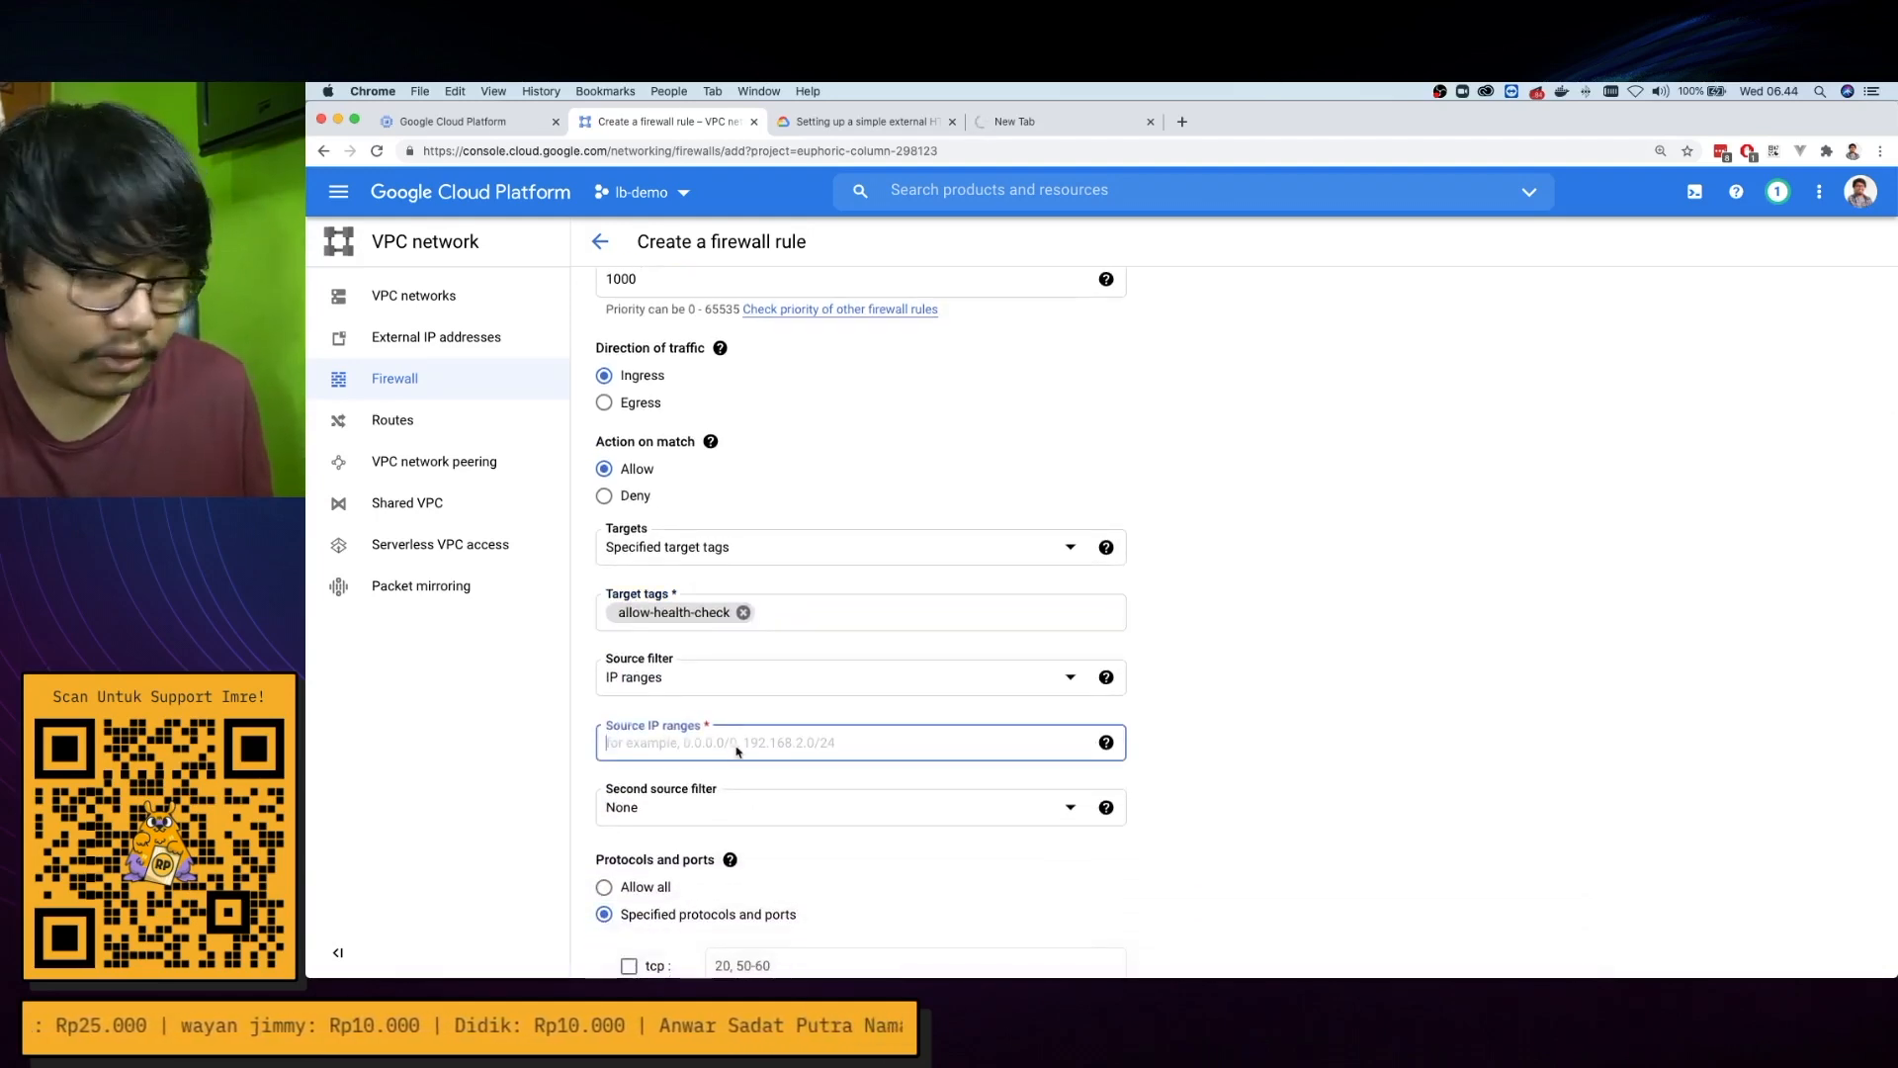
{"action": "type", "text": "0.0.0.0/"}
{"action": "key", "text": "Return"}
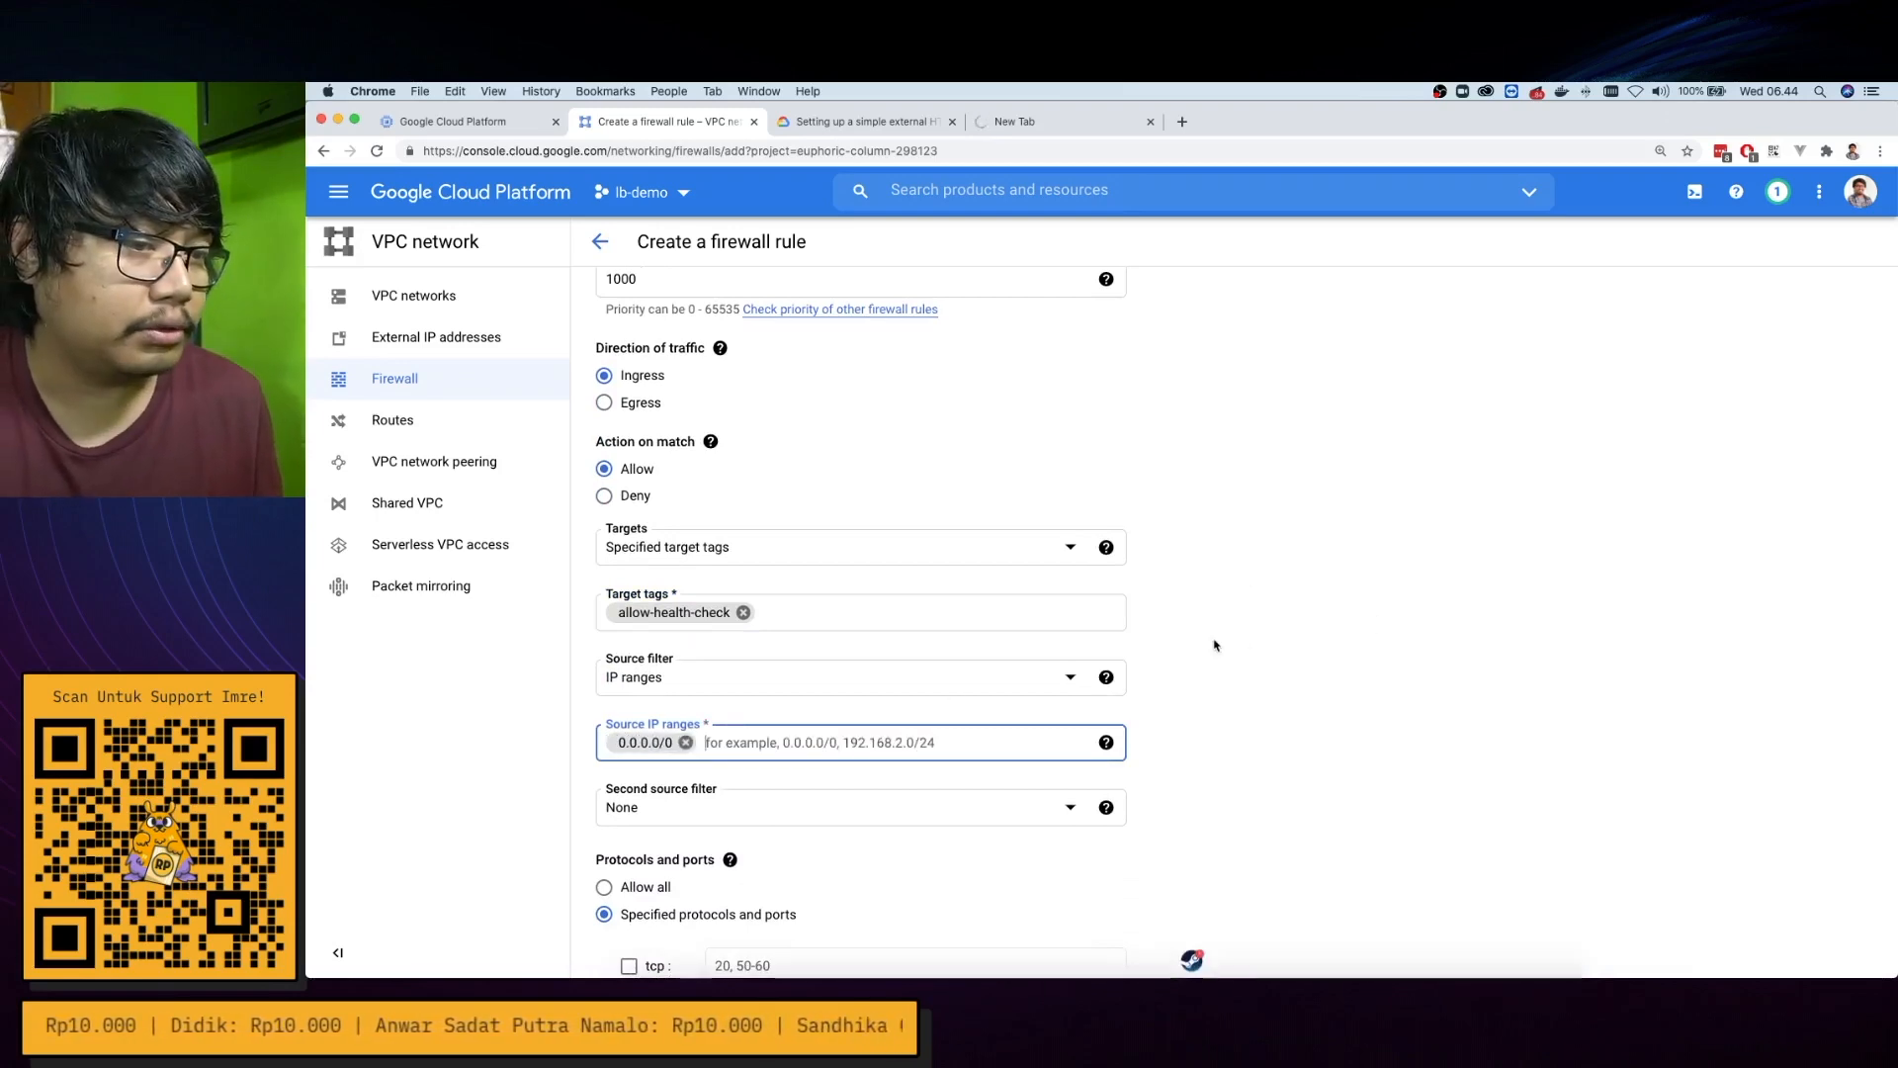
Allow TCP port 80 in the firewall rule and create the rule
{"action": "scroll", "coordinate": [1206, 613], "scroll_direction": "down", "scroll_amount": 7}
{"action": "left_click", "coordinate": [651, 641]}
{"action": "type", "text": "80"}
{"action": "left_click", "coordinate": [1639, 646]}
{"action": "left_click", "coordinate": [630, 879]}
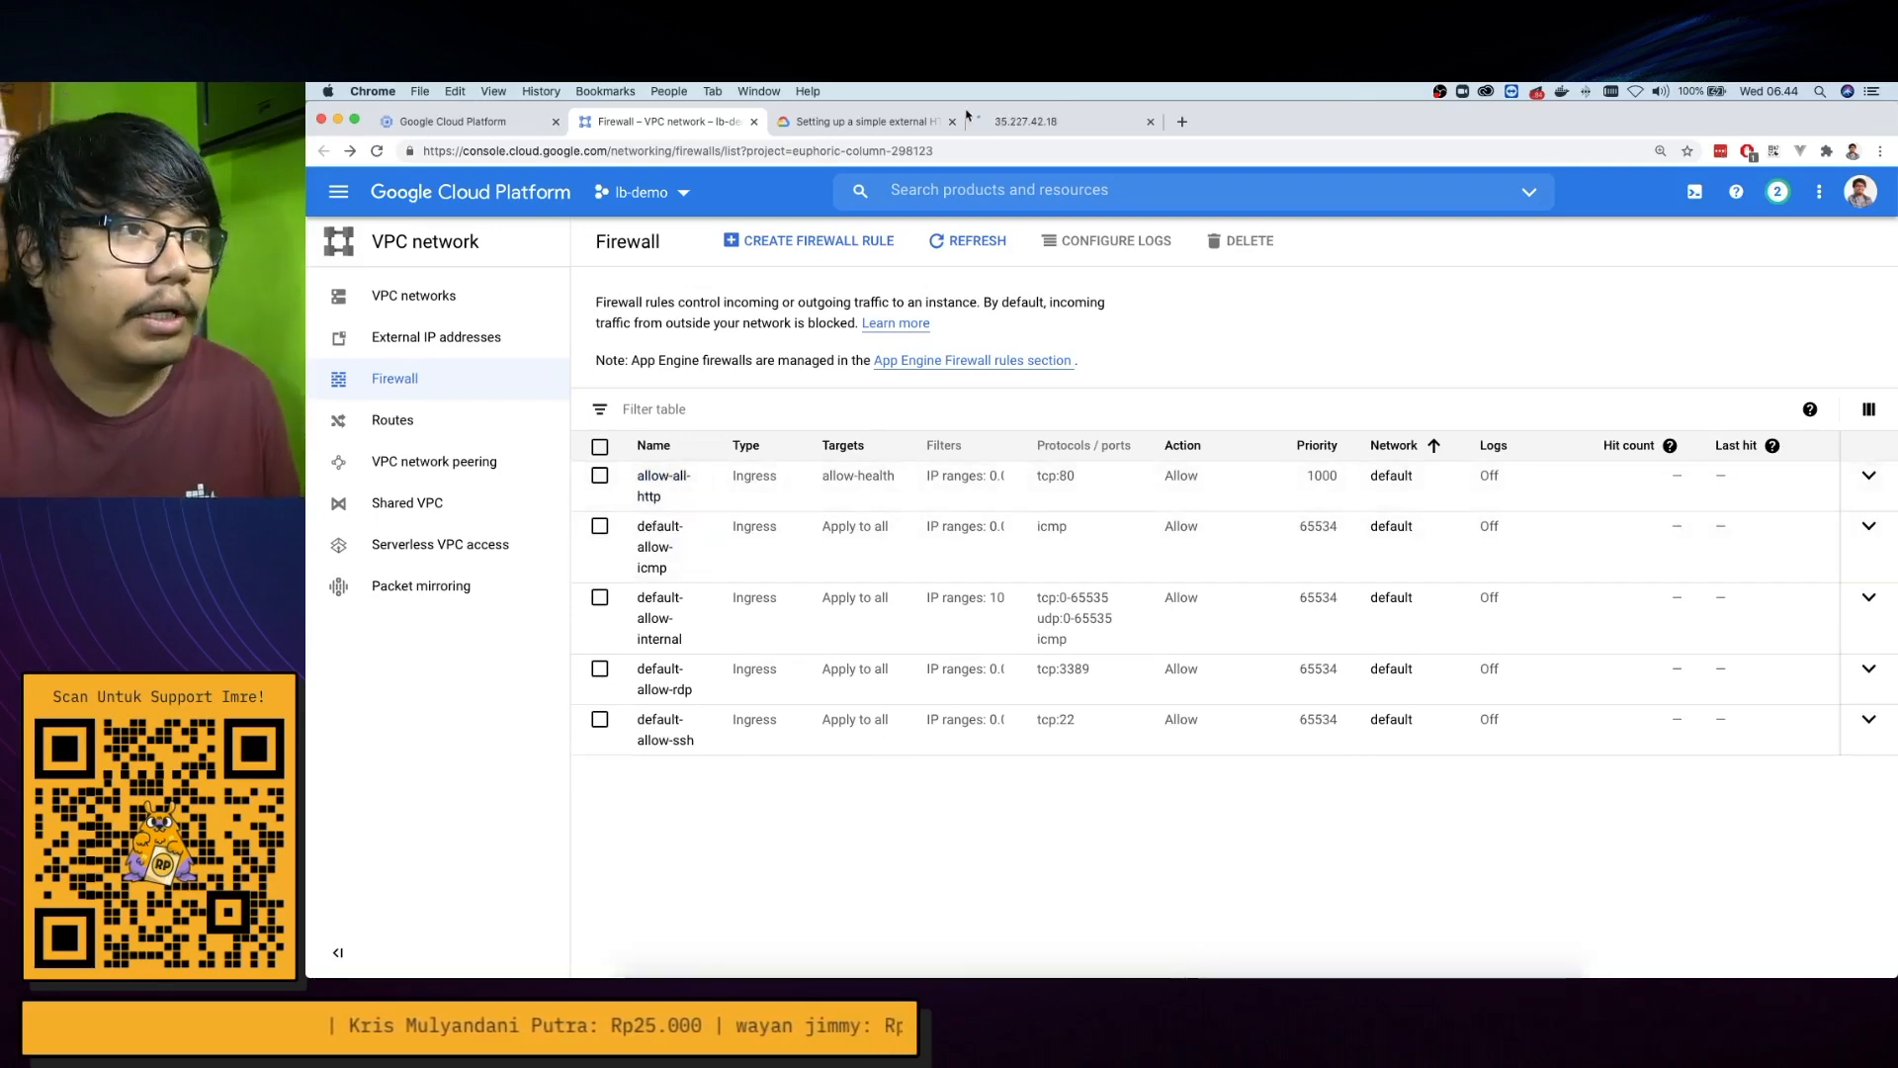
Check the page served over HTTP by lb-backend-example-chbr in its already open browser tab
{"action": "left_click", "coordinate": [1001, 120]}
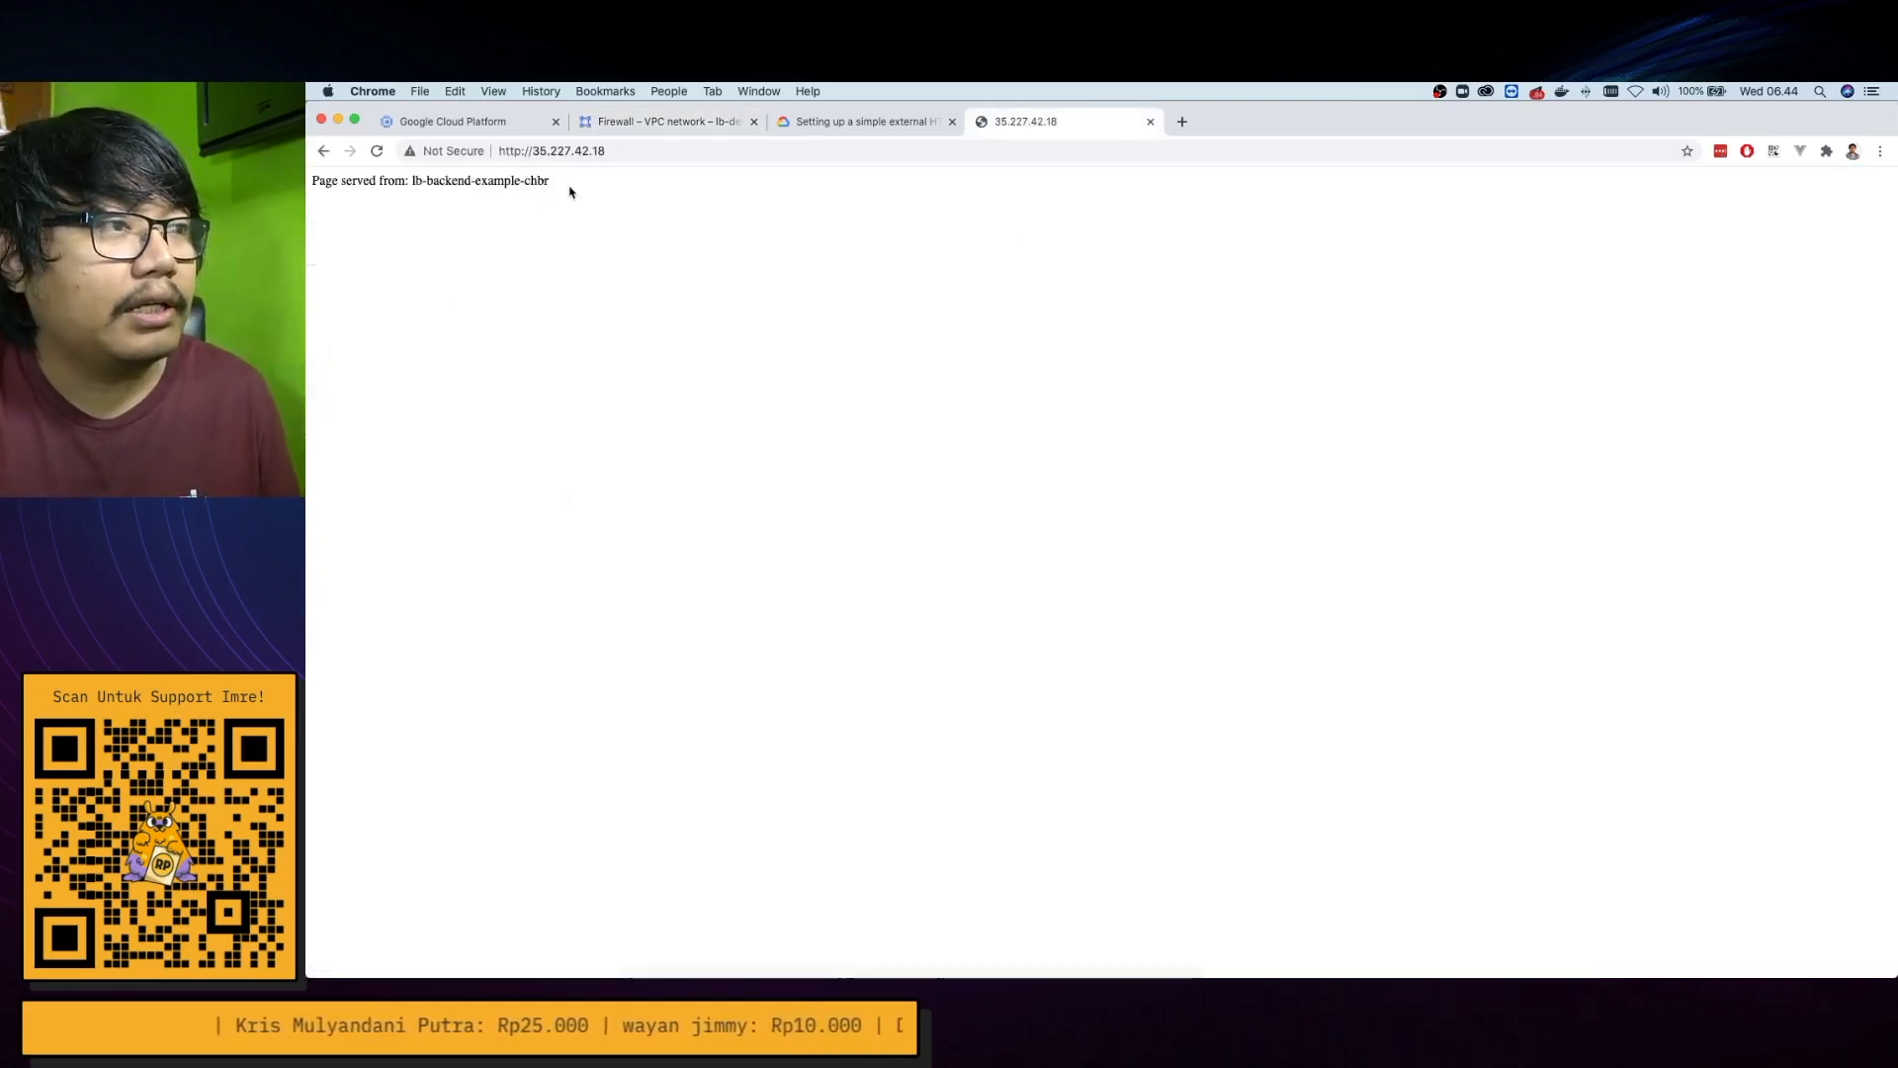
{"action": "left_click_drag", "start_coordinate": [312, 180], "coordinate": [570, 179]}
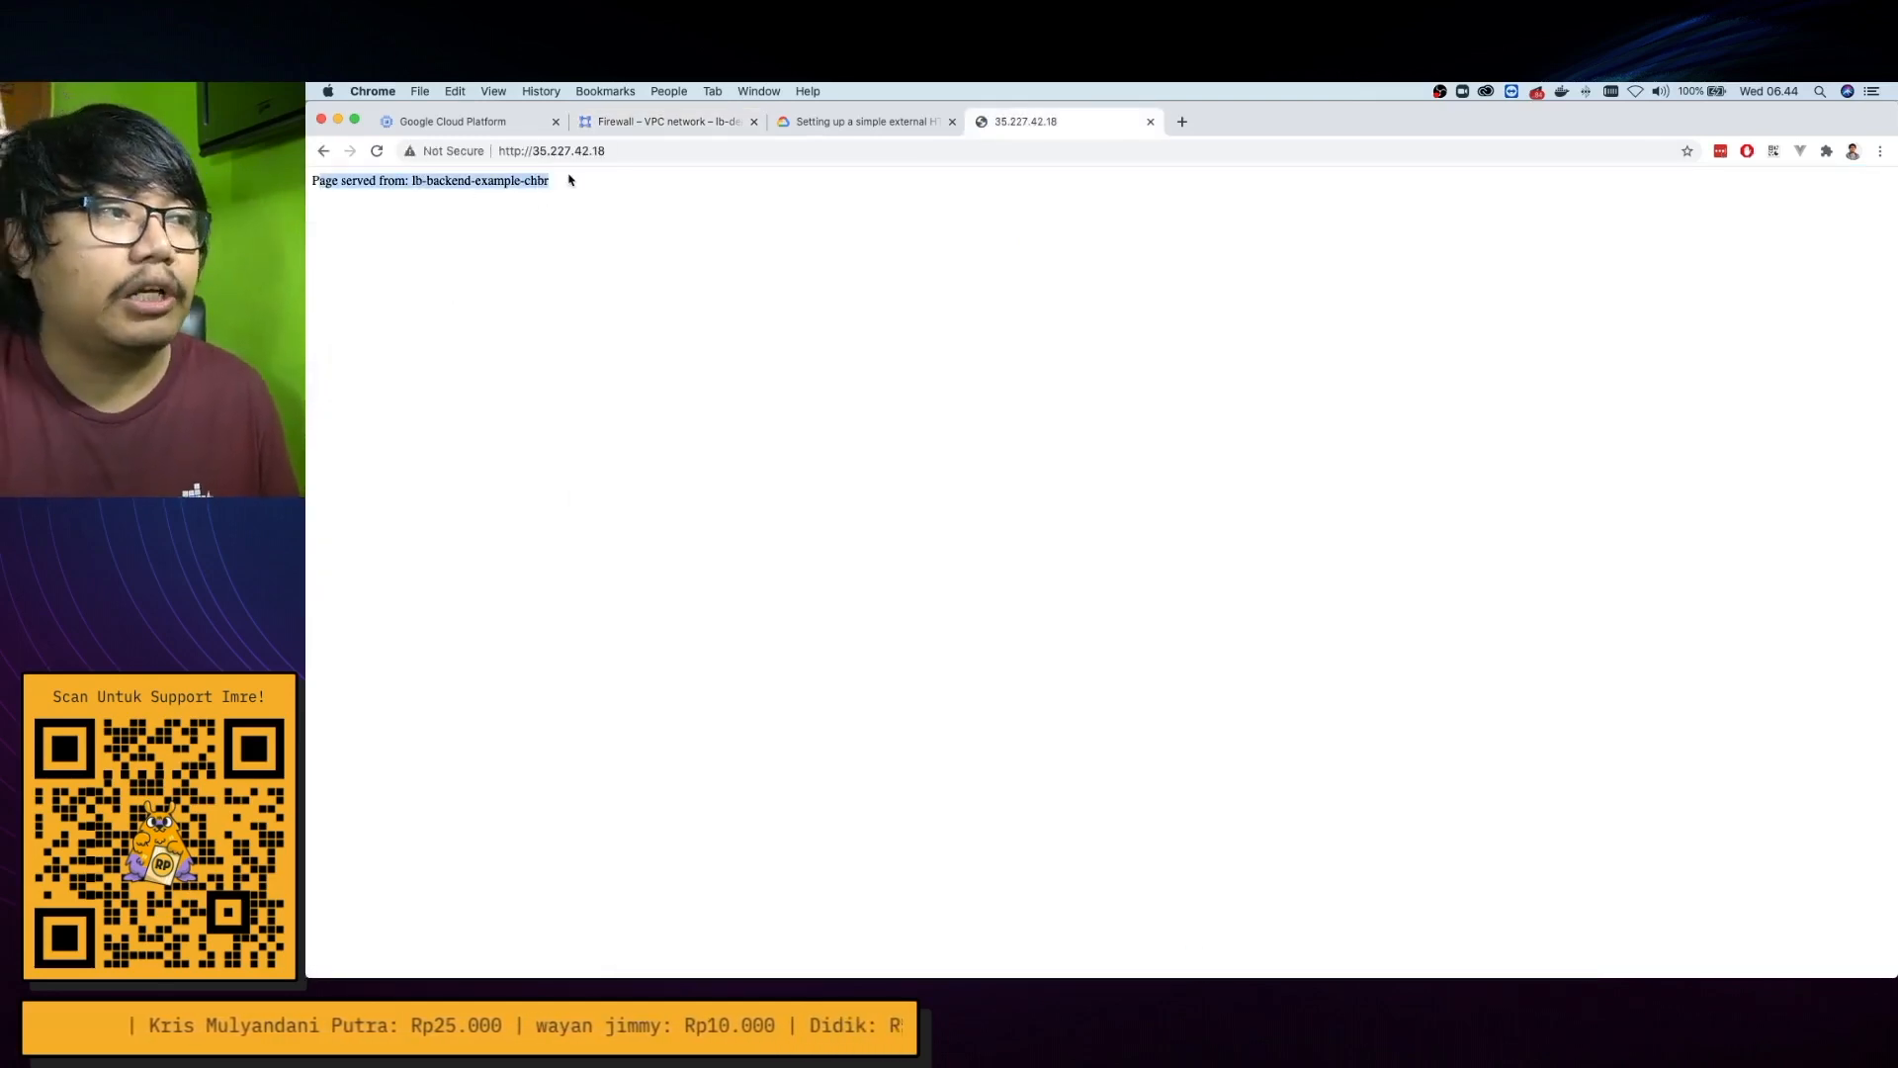
{"action": "left_click", "coordinate": [658, 152]}
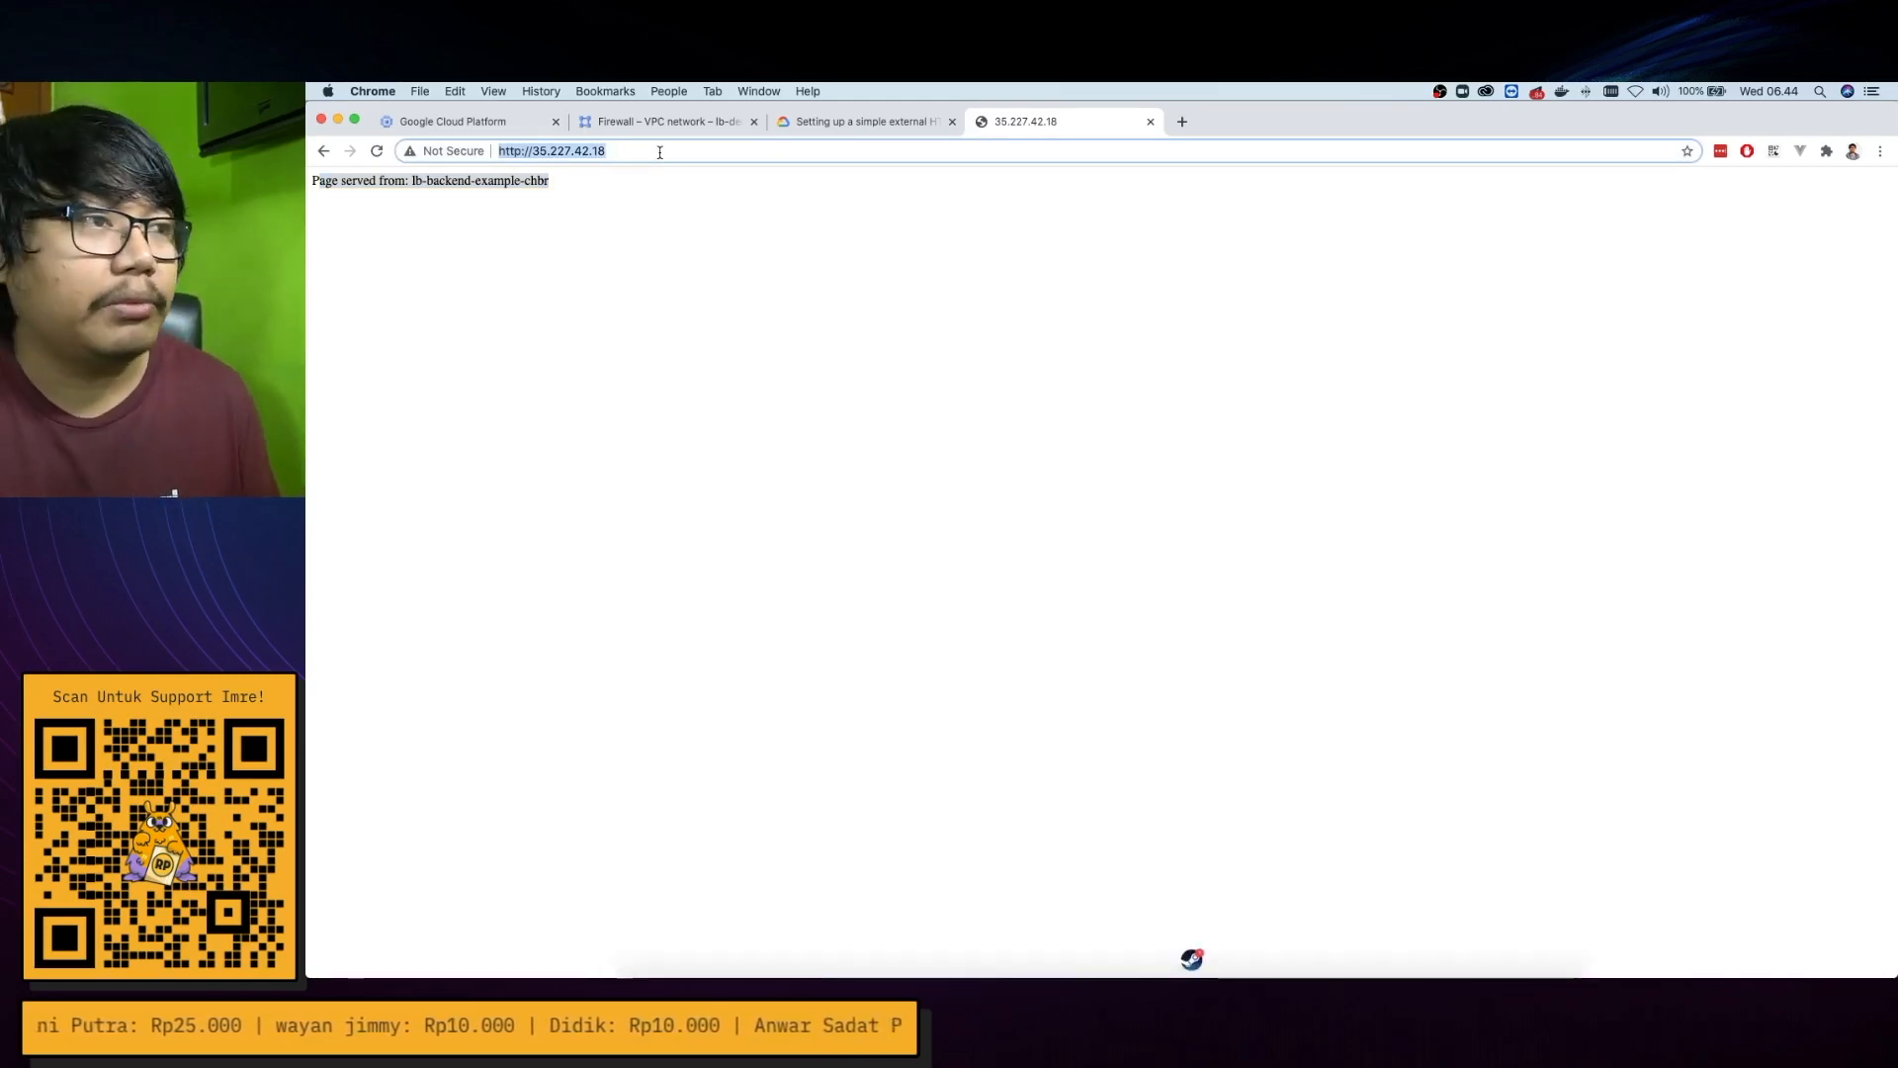
Copy the external IP of lb-backend-example-g8mg, load it in a new browser tab and compare it with the first instance's page
{"action": "left_click", "coordinate": [466, 126]}
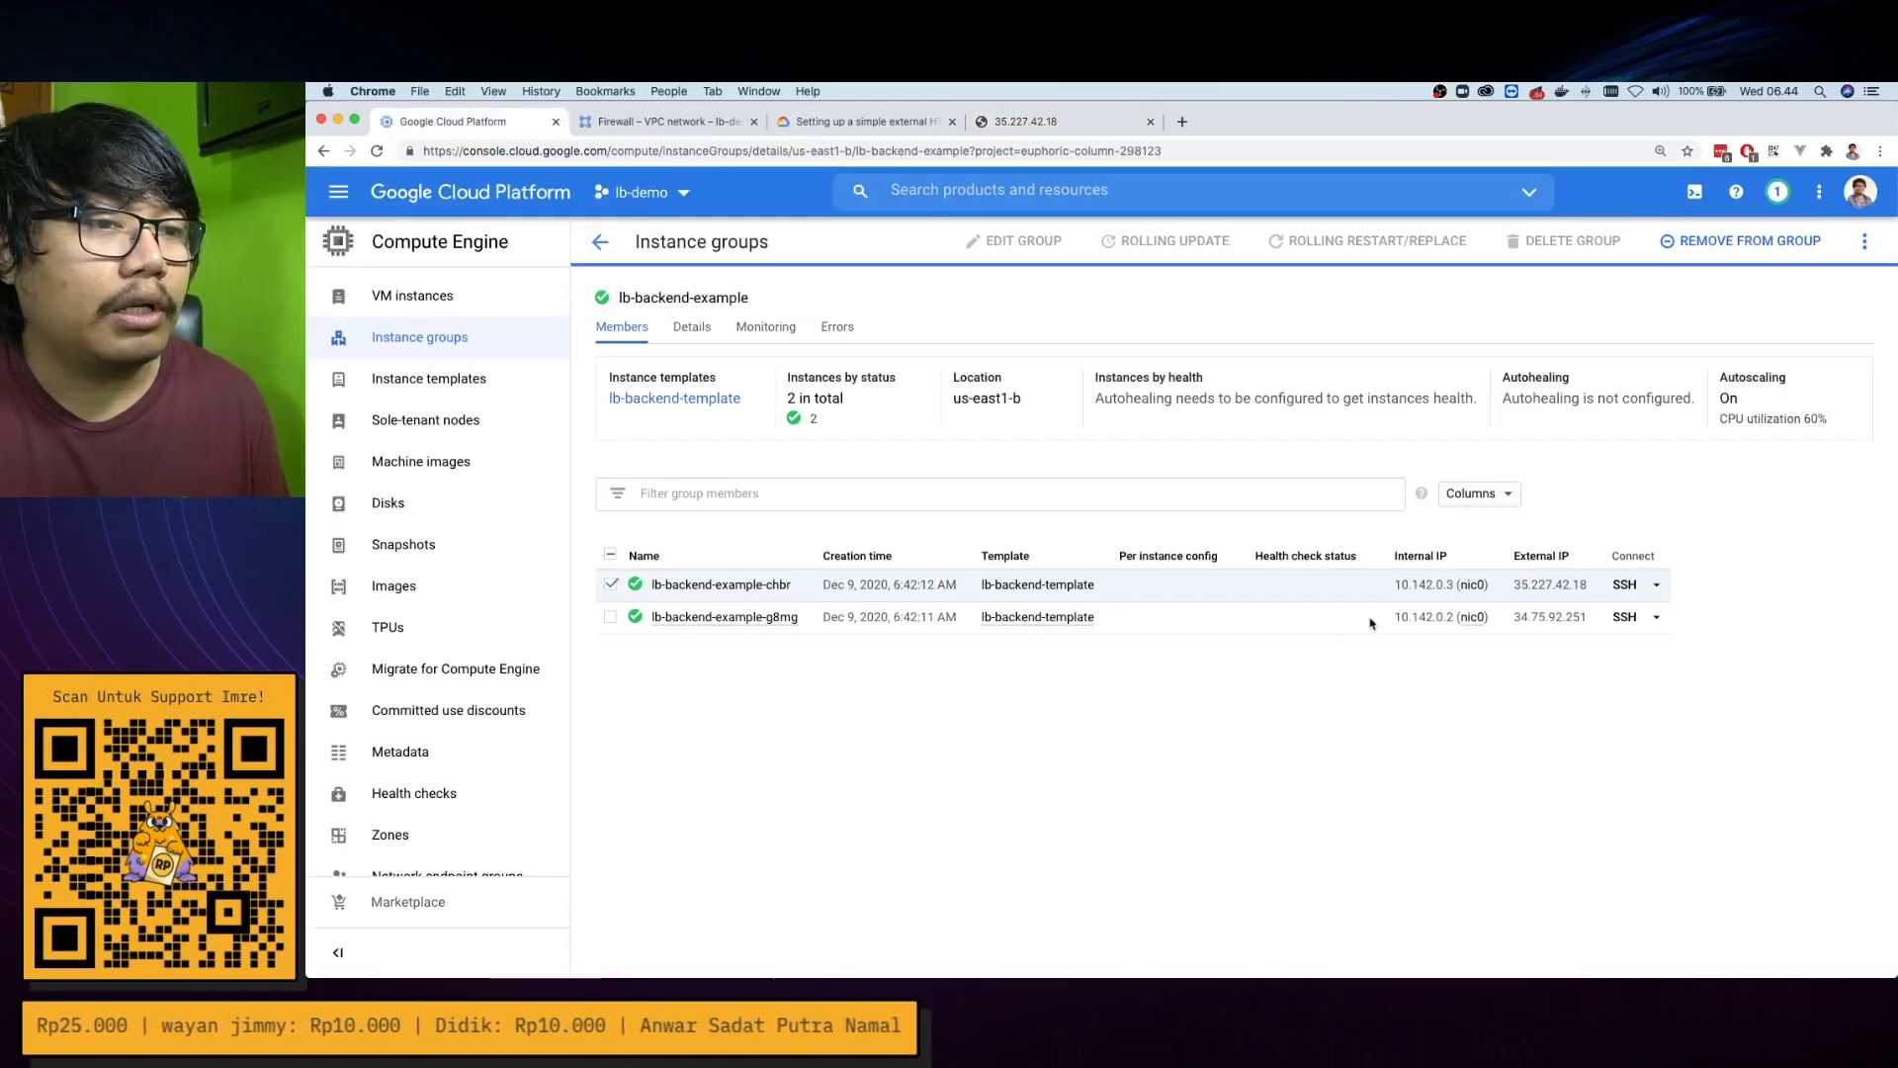
{"action": "left_click", "coordinate": [1598, 618]}
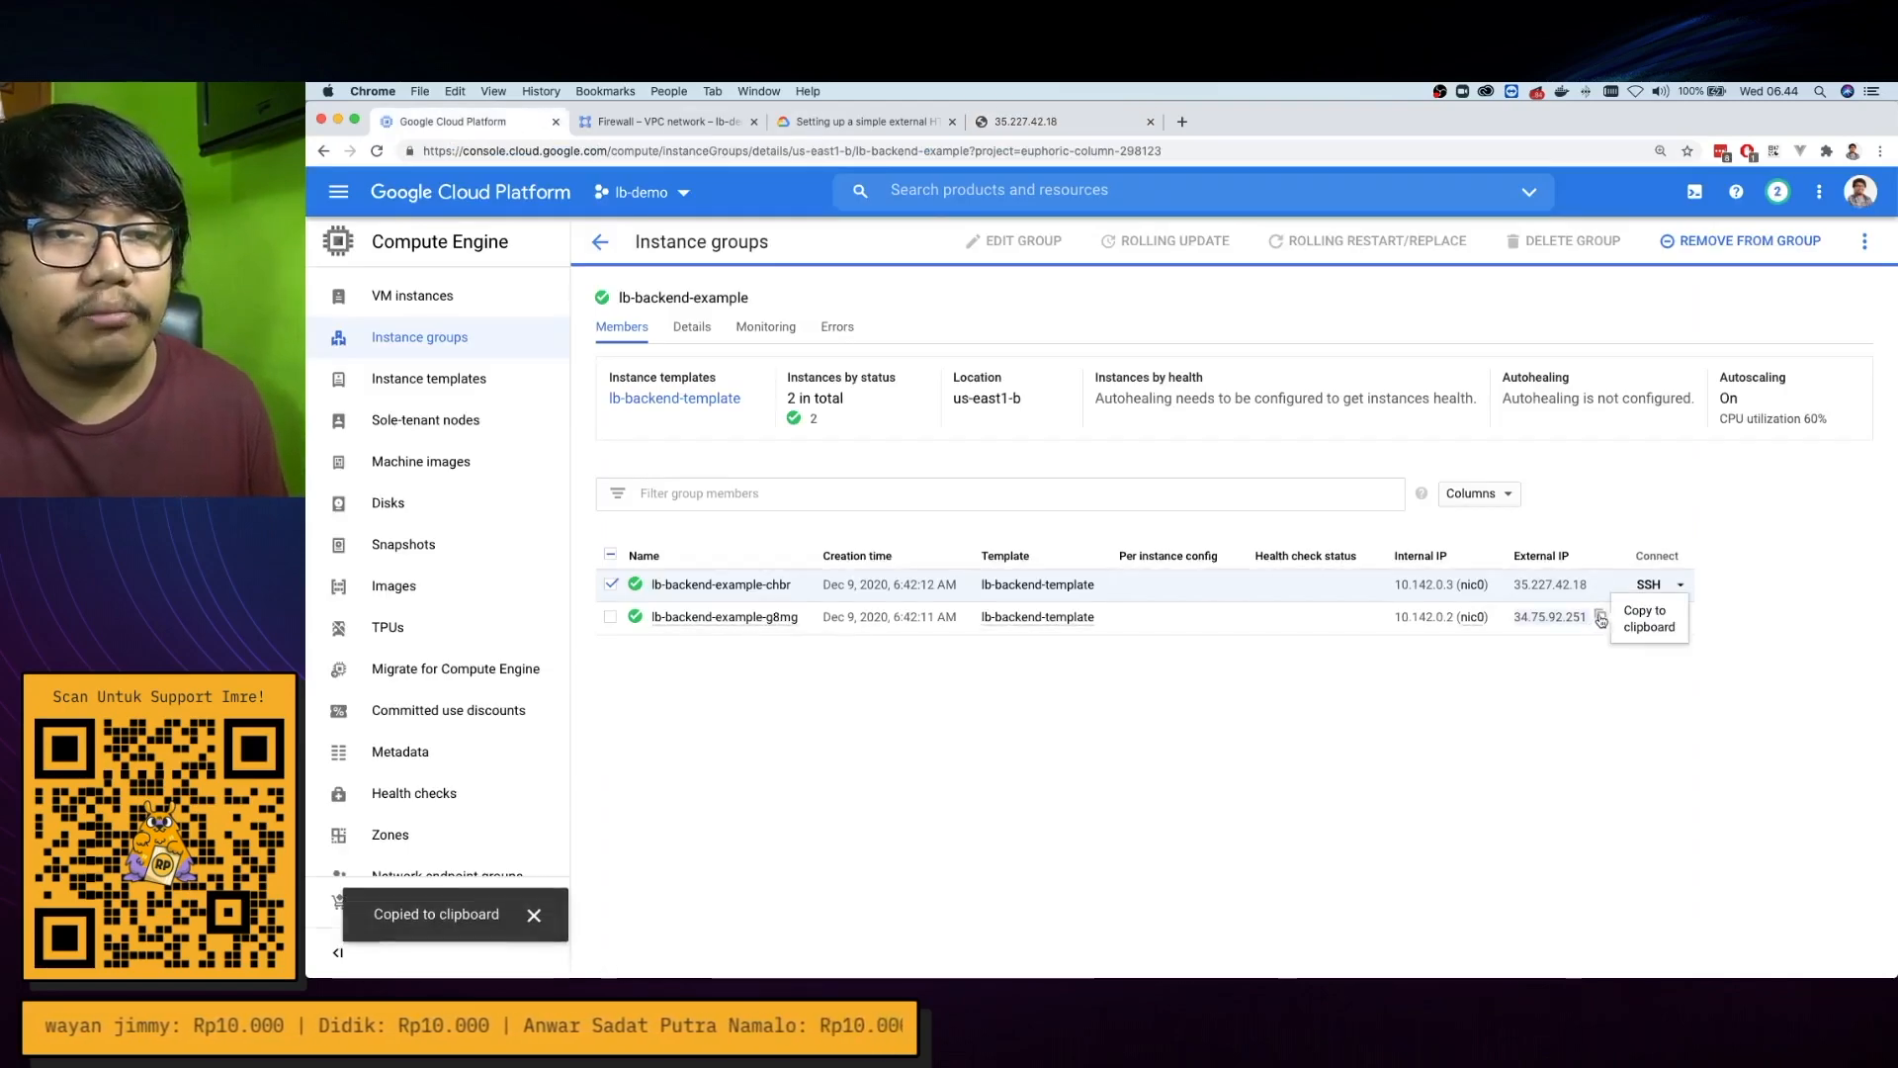
{"action": "left_click", "coordinate": [1180, 122]}
{"action": "key", "text": "super+v"}
{"action": "key", "text": "Return"}
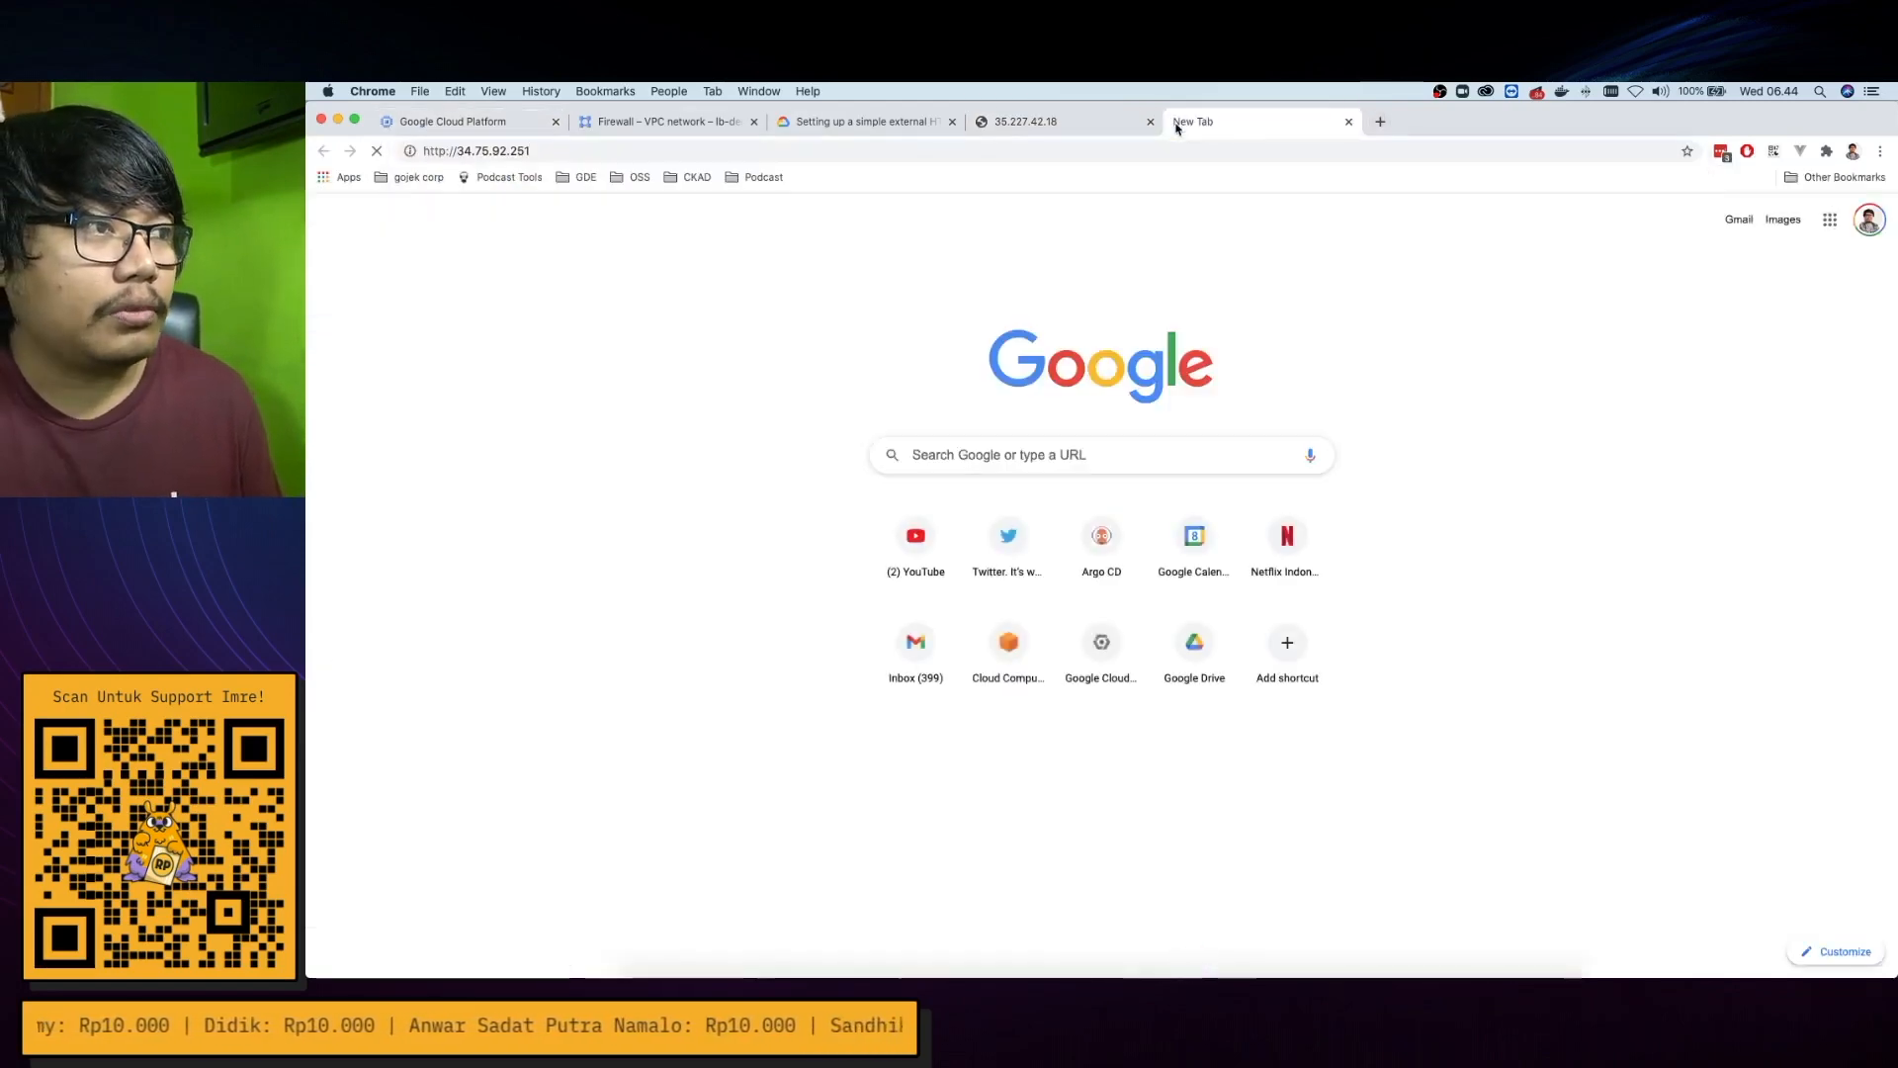
{"action": "left_click", "coordinate": [1080, 127]}
{"action": "left_click", "coordinate": [1232, 123]}
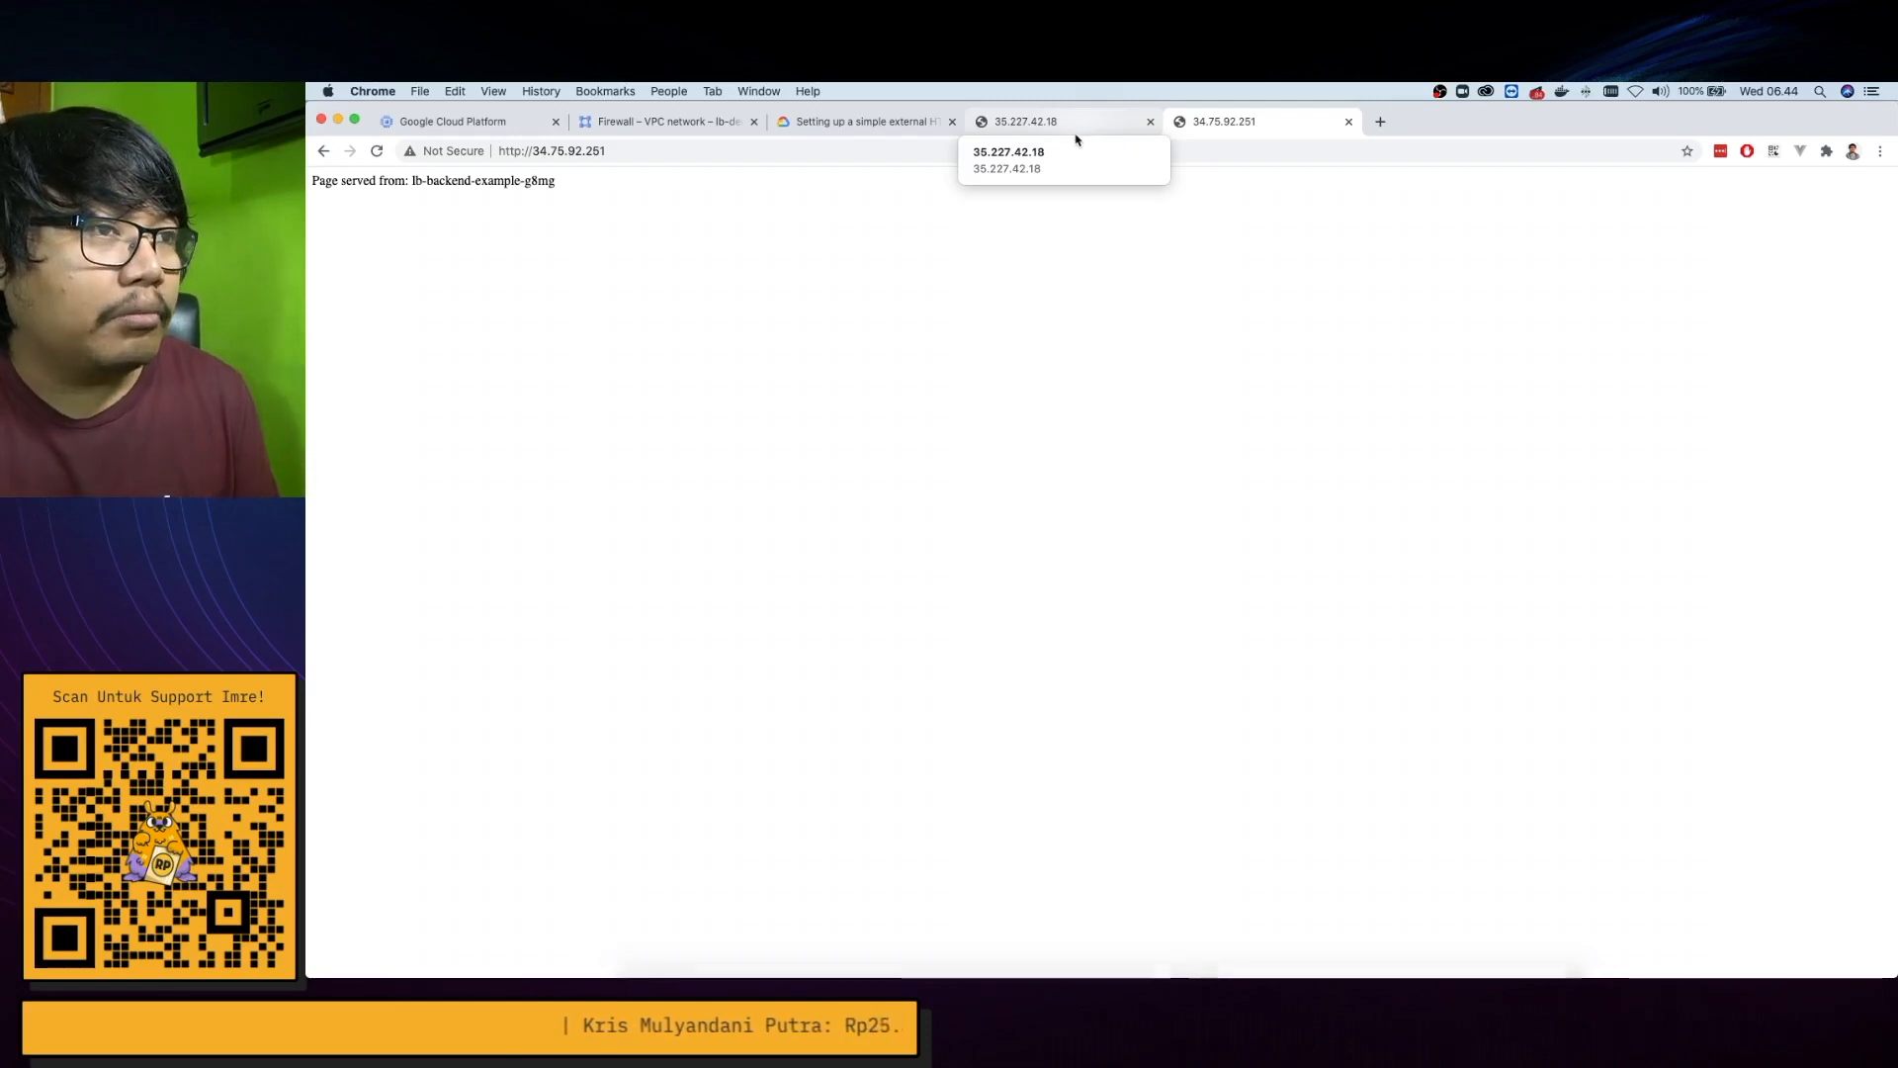
Open the lb-backend-example instance group for editing and add a port name mapping entry
{"action": "left_click", "coordinate": [445, 122]}
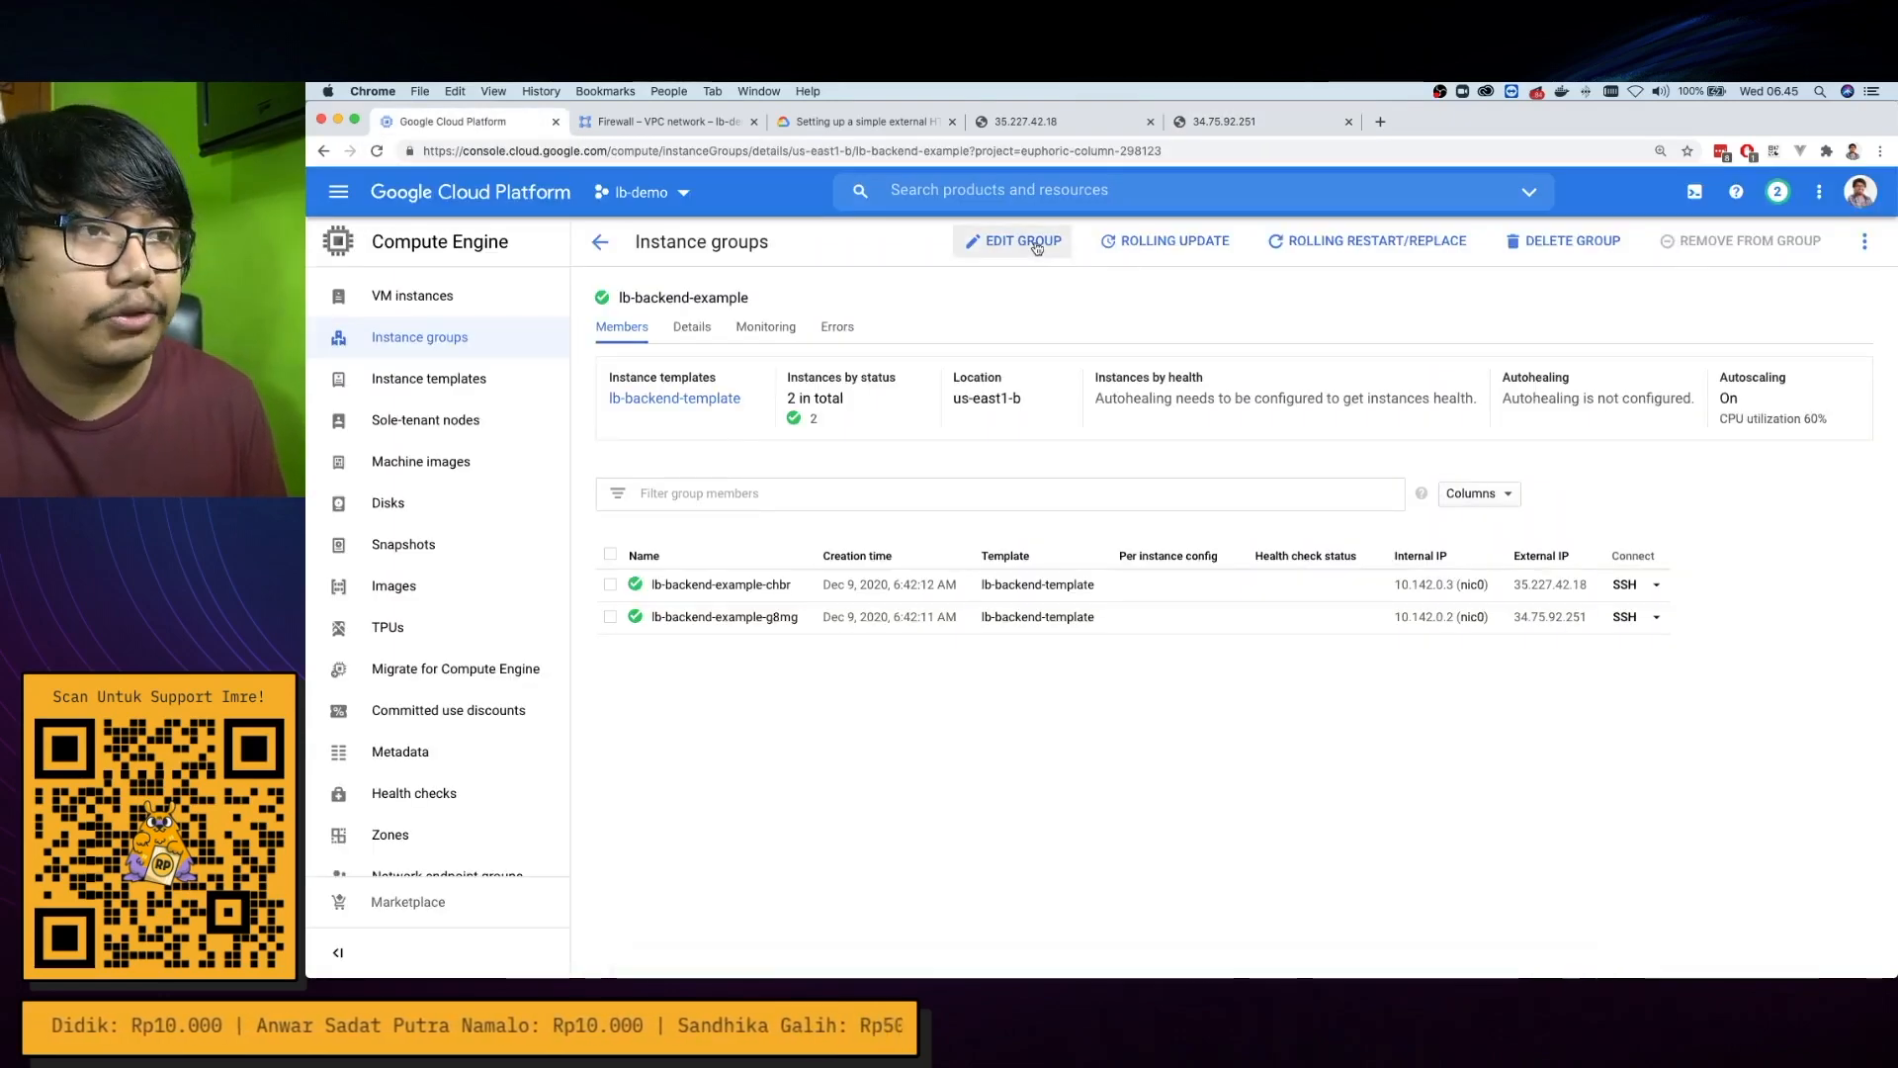
{"action": "left_click", "coordinate": [1023, 242]}
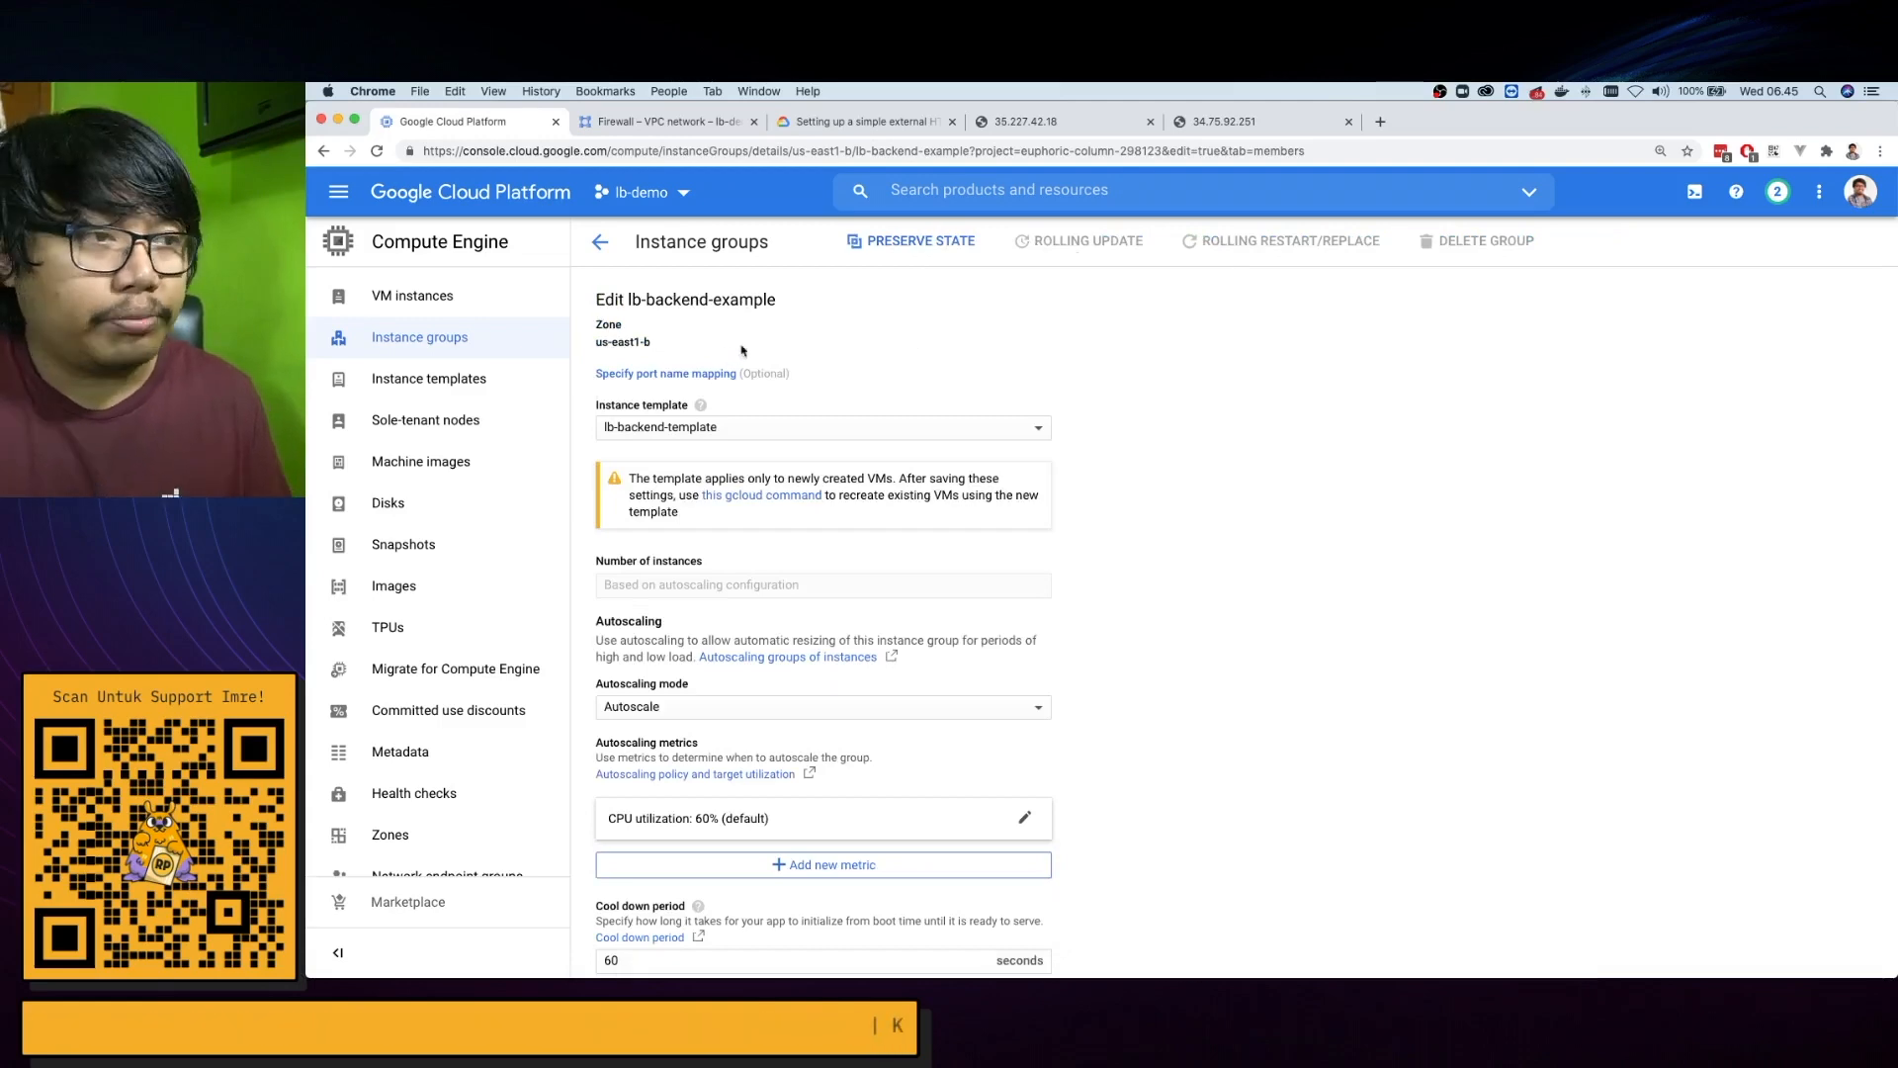
{"action": "left_click", "coordinate": [692, 374]}
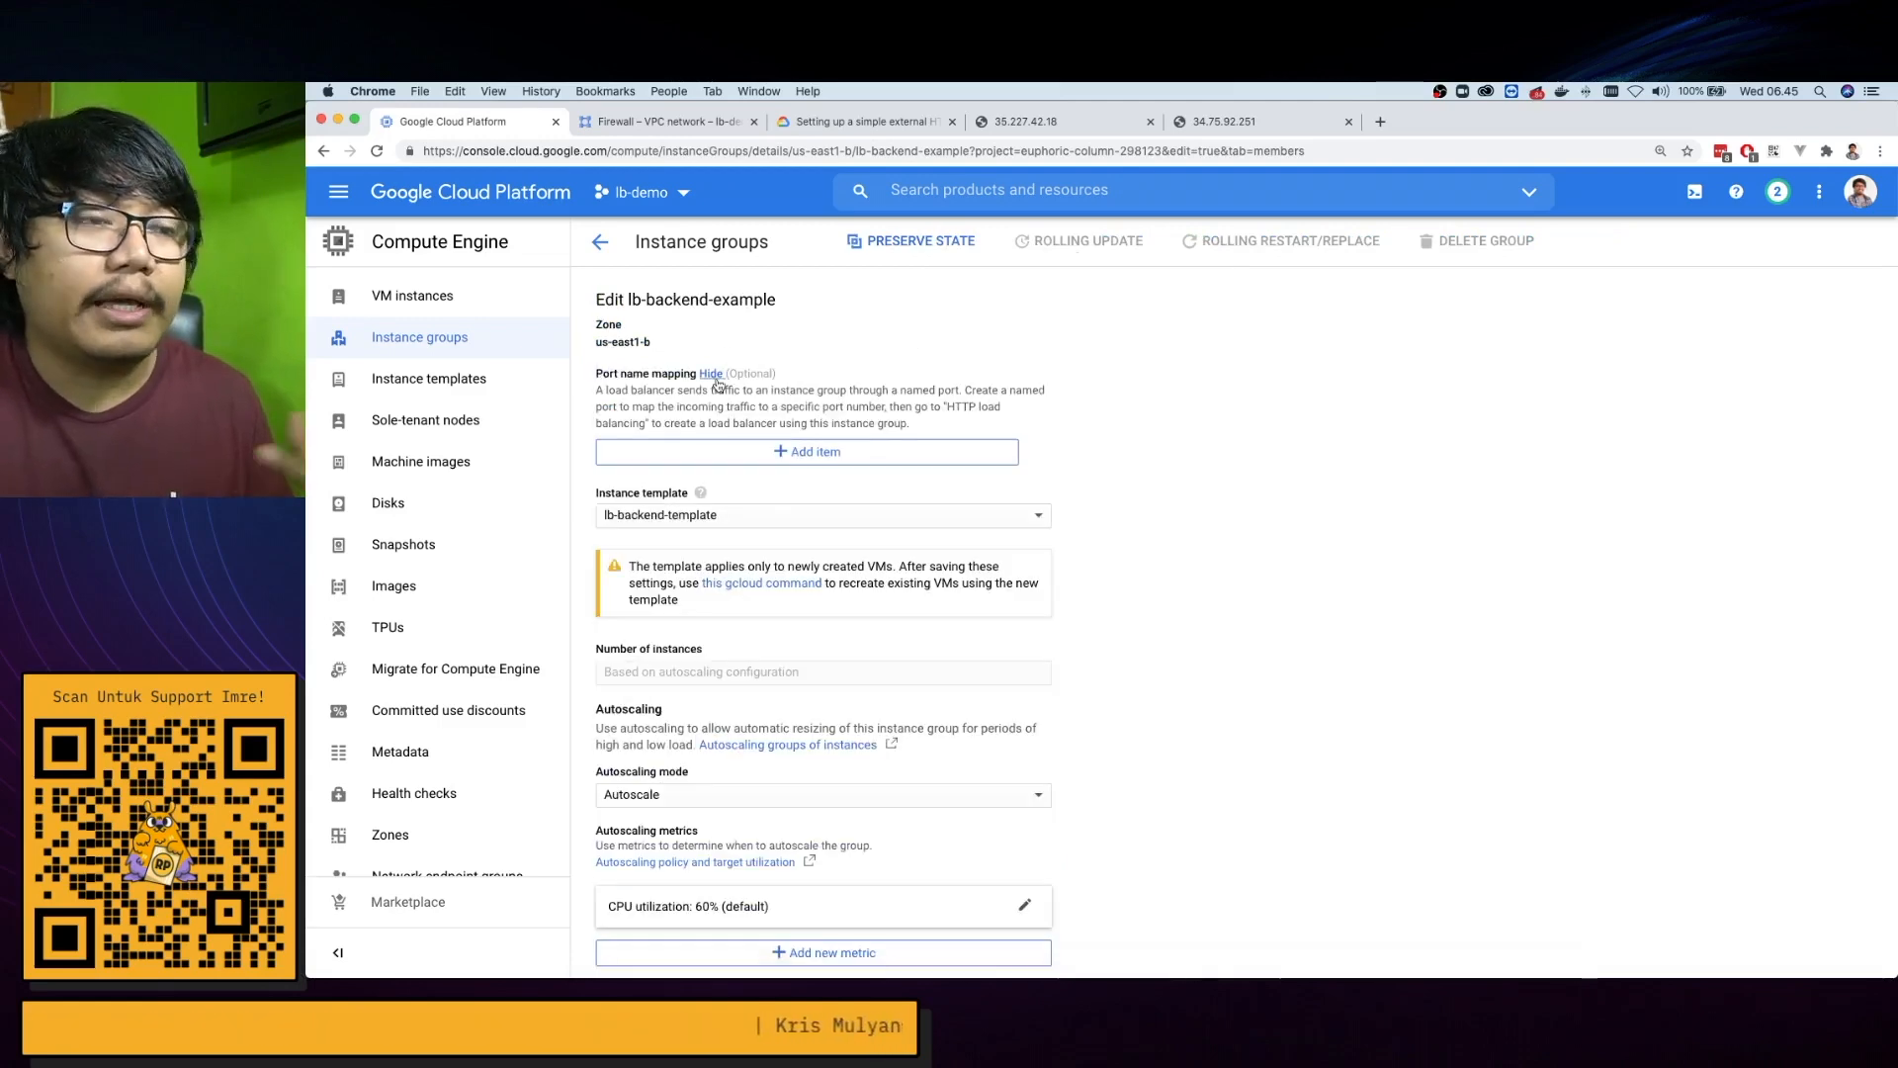
{"action": "left_click", "coordinate": [826, 453]}
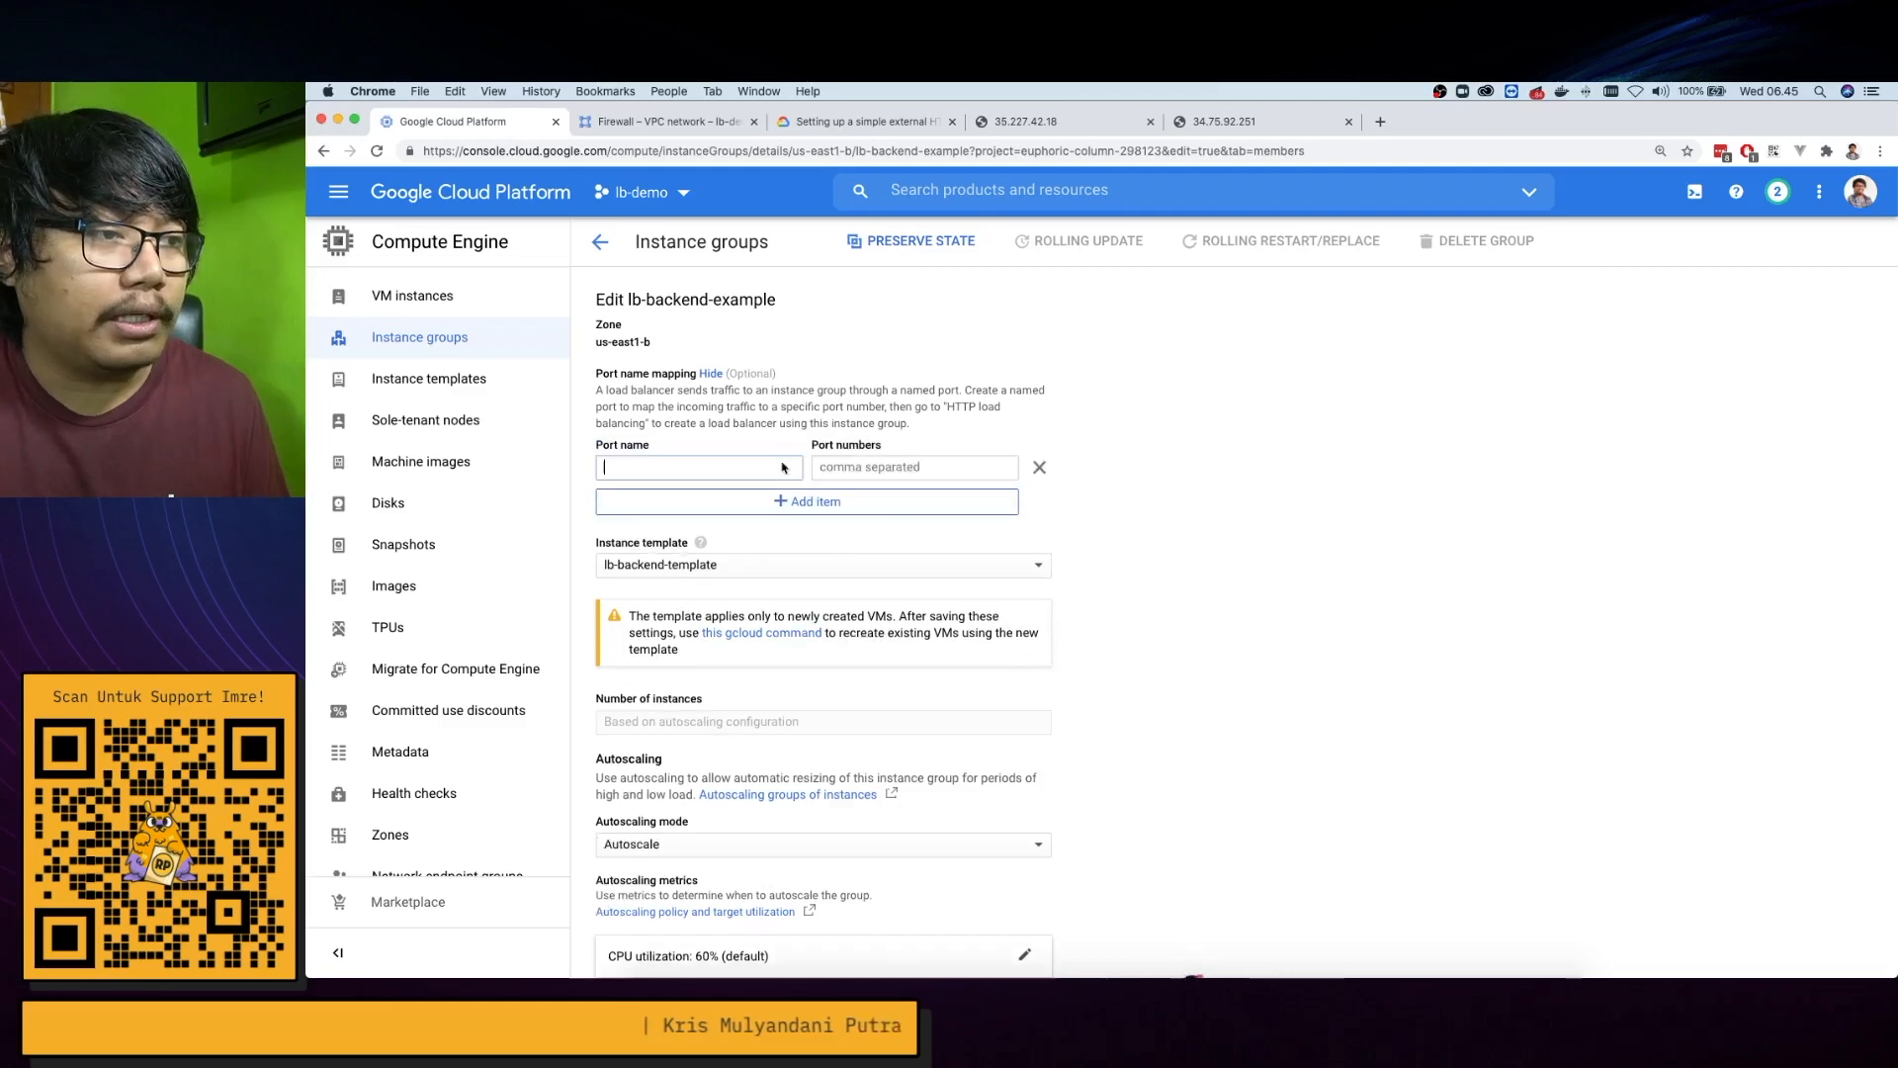
Map the port name http to port 80 and save the instance group
{"action": "scroll", "coordinate": [709, 468], "scroll_direction": "up", "scroll_amount": 5}
{"action": "type", "text": "htto"}
{"action": "key", "text": "BackSpace"}
{"action": "type", "text": "p"}
{"action": "key", "text": "Tab"}
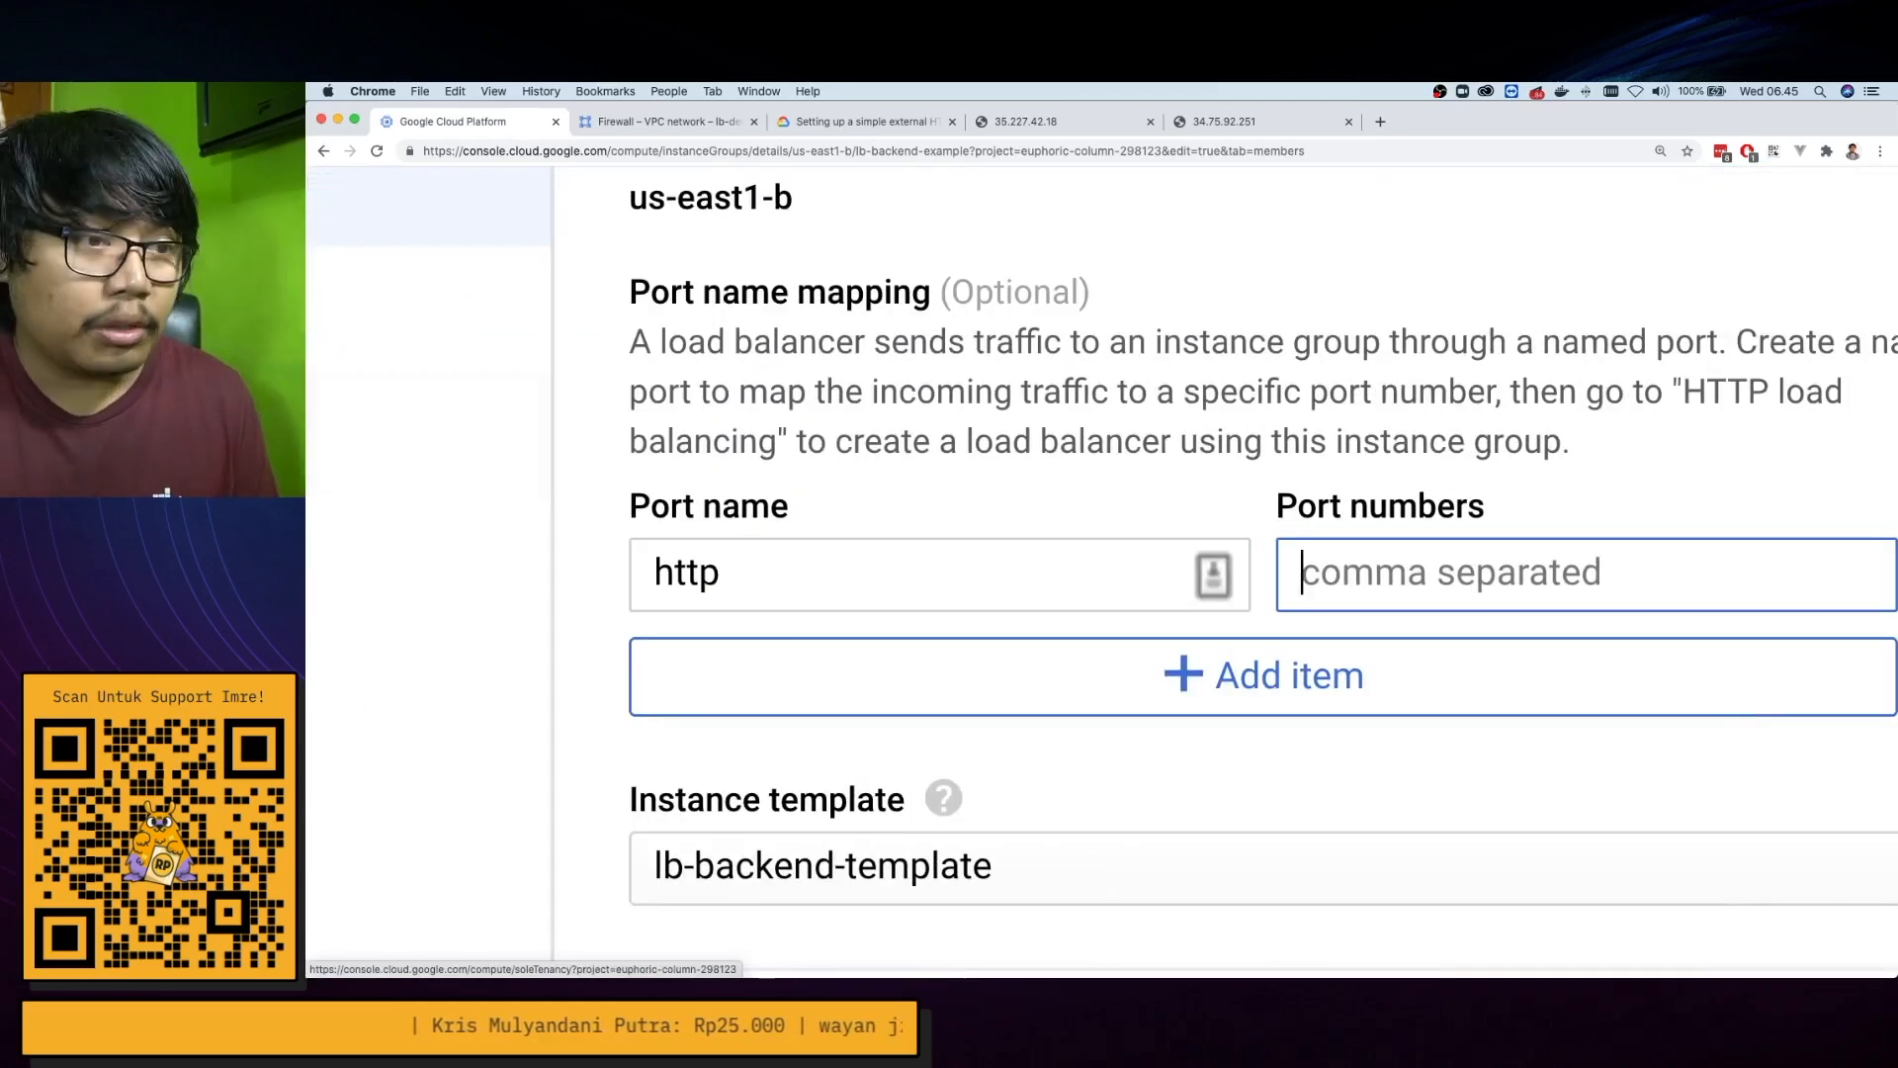
{"action": "type", "text": "80"}
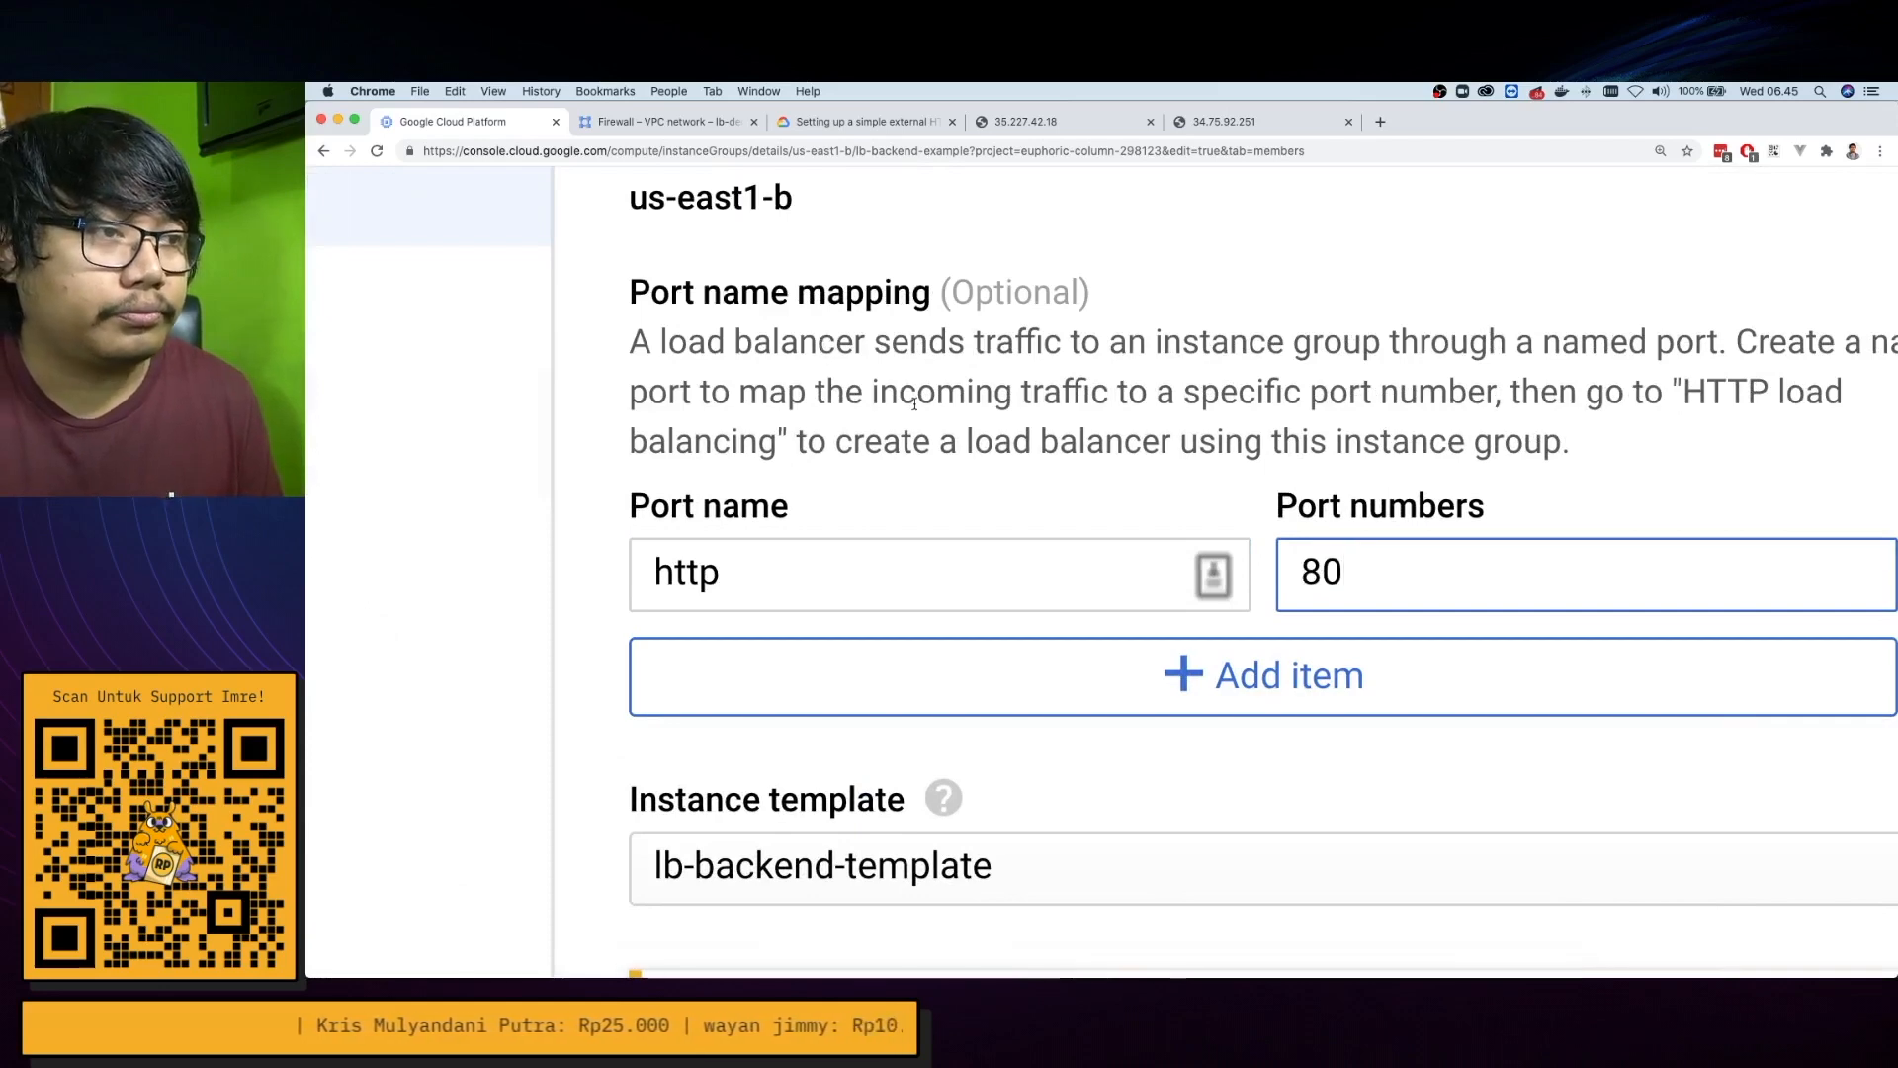
{"action": "scroll", "coordinate": [672, 687], "scroll_direction": "down", "scroll_amount": 15}
{"action": "left_click", "coordinate": [585, 913]}
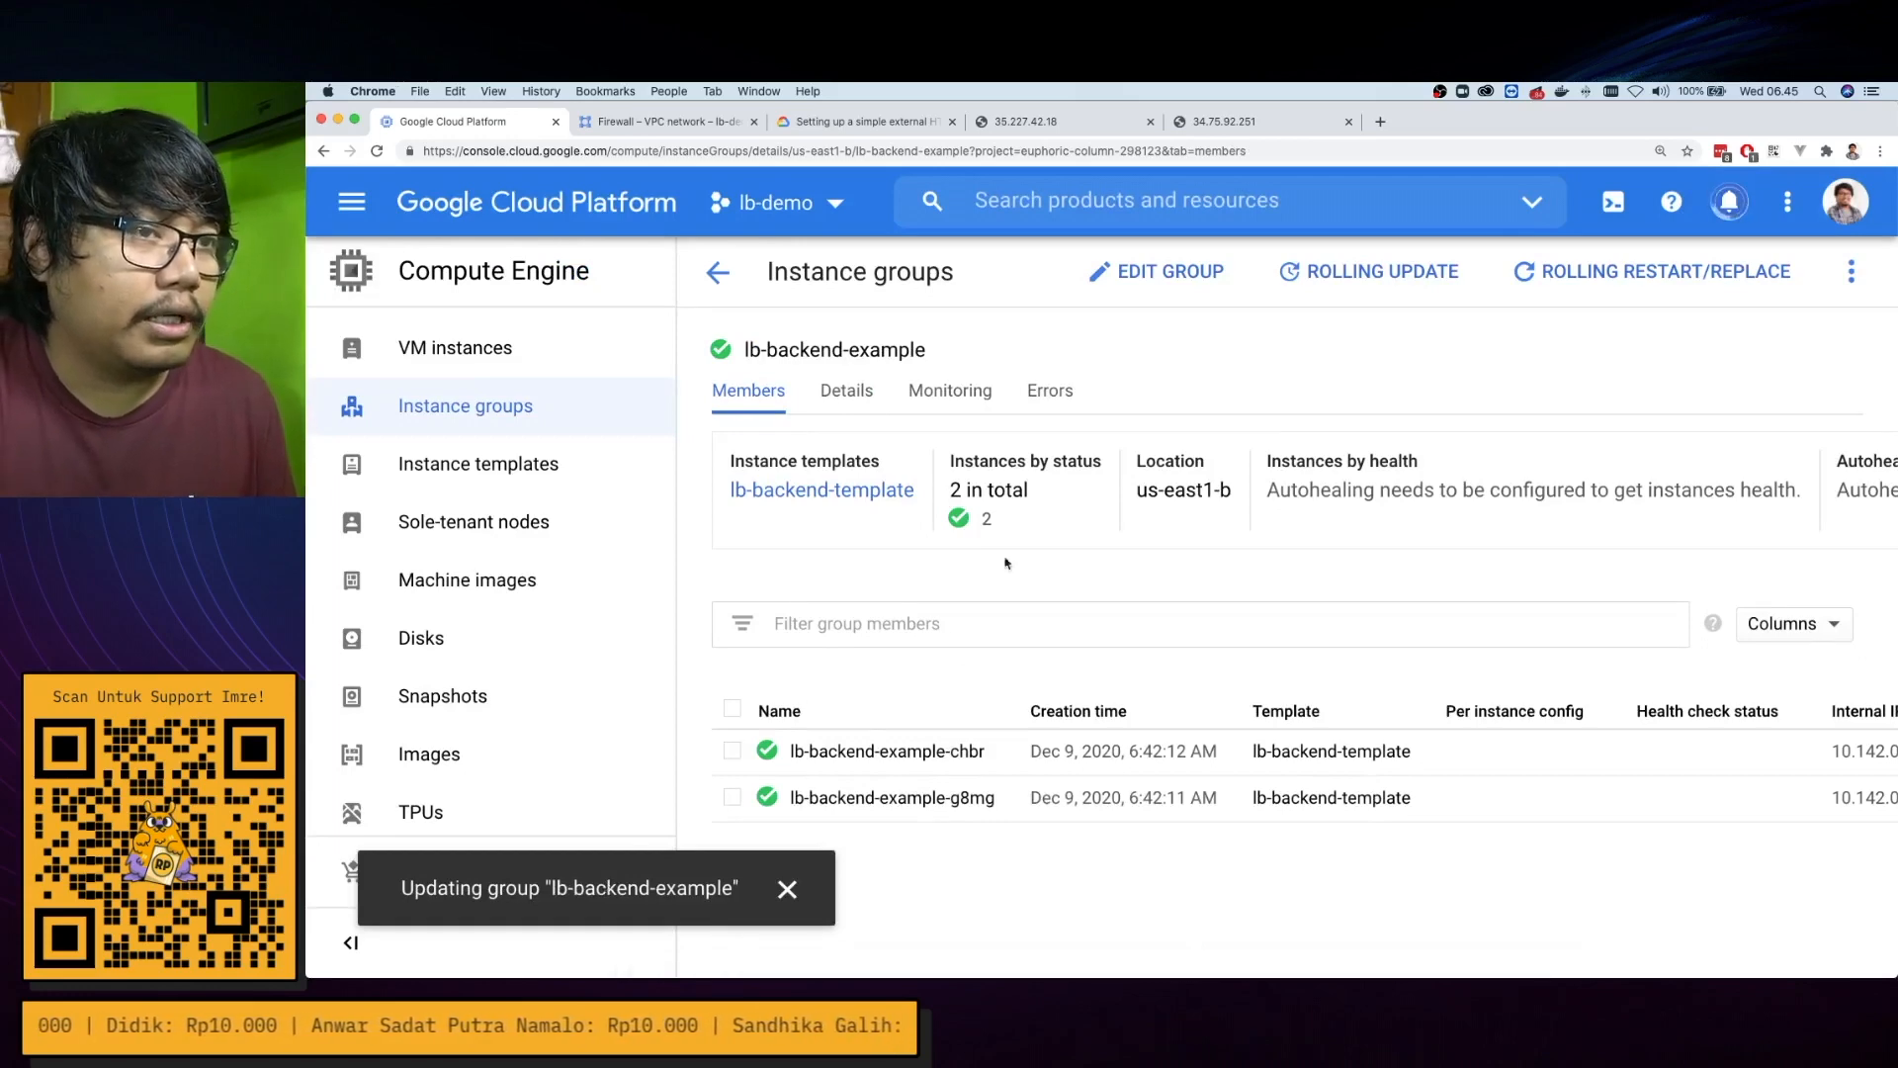
Search the cloud console for "load" and open the Load balancing page of Network services
{"action": "left_click", "coordinate": [1181, 209]}
{"action": "type", "text": "load"}
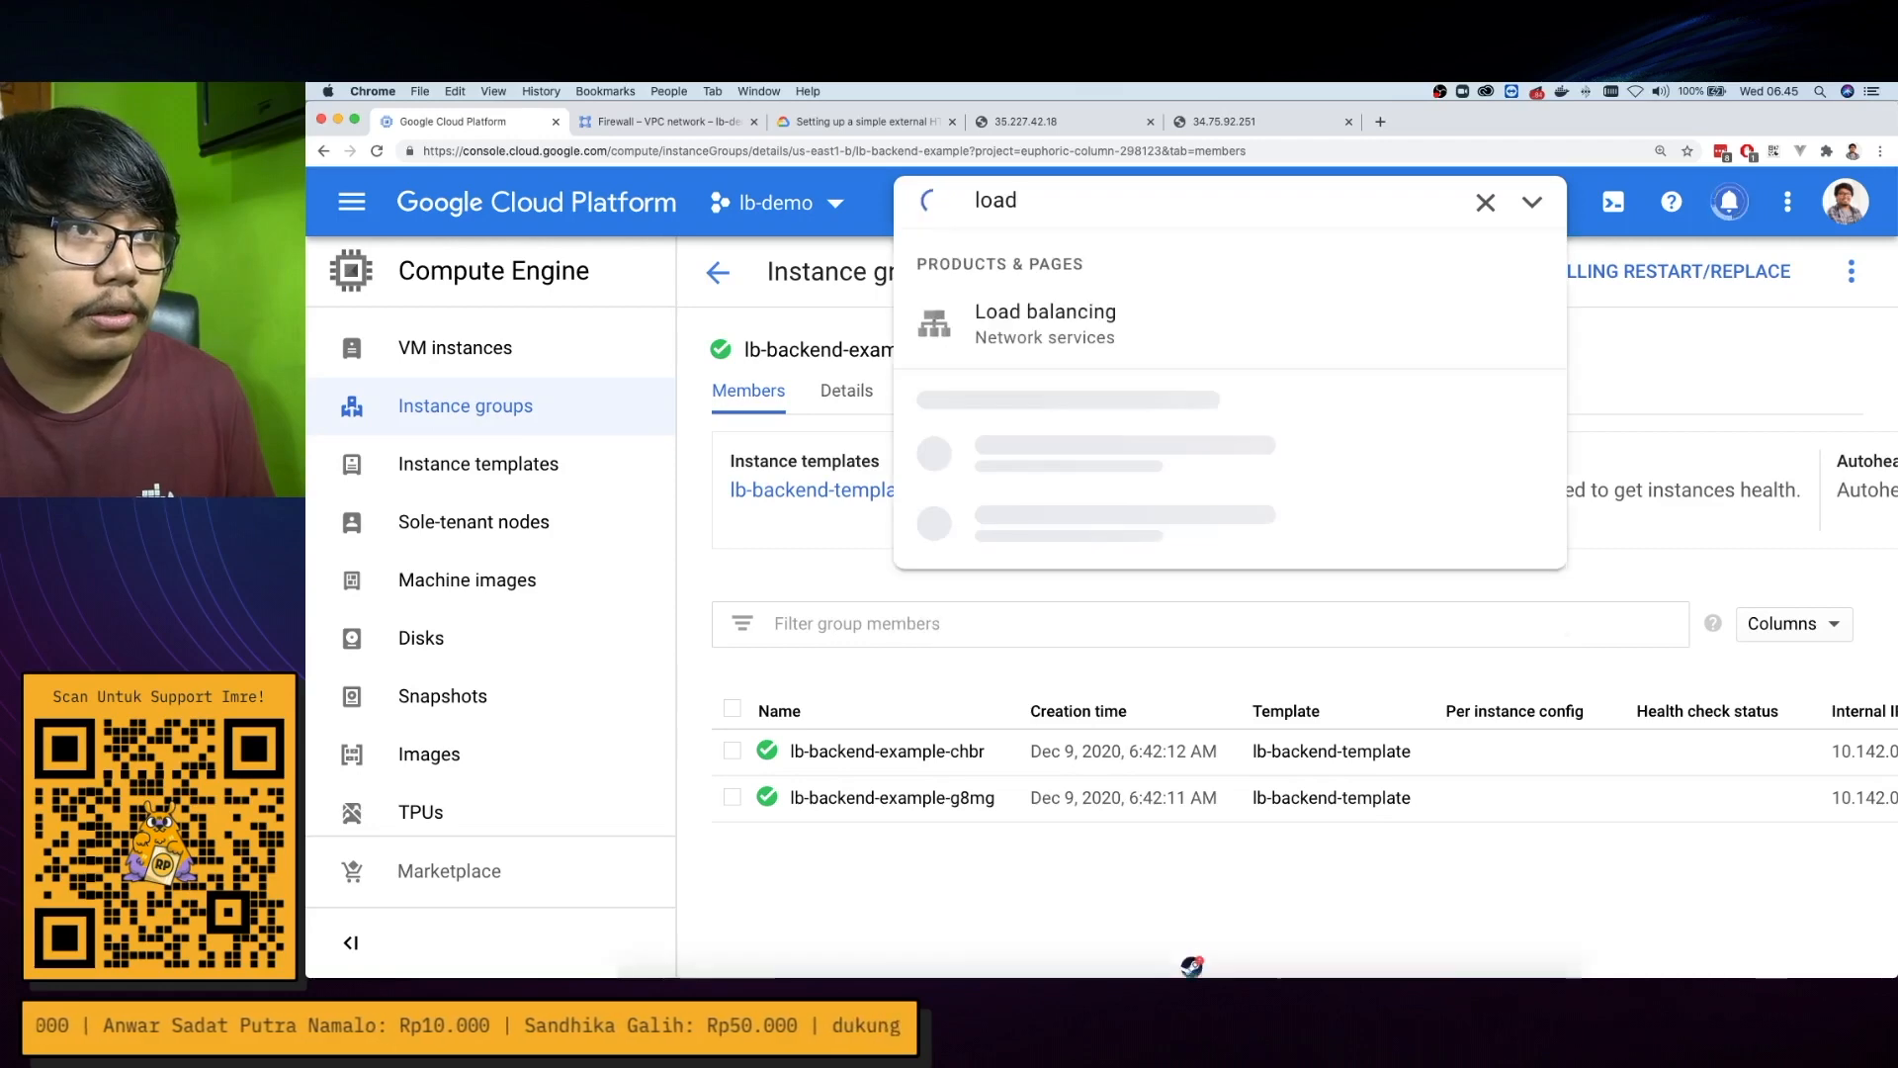
{"action": "left_click", "coordinate": [1099, 320]}
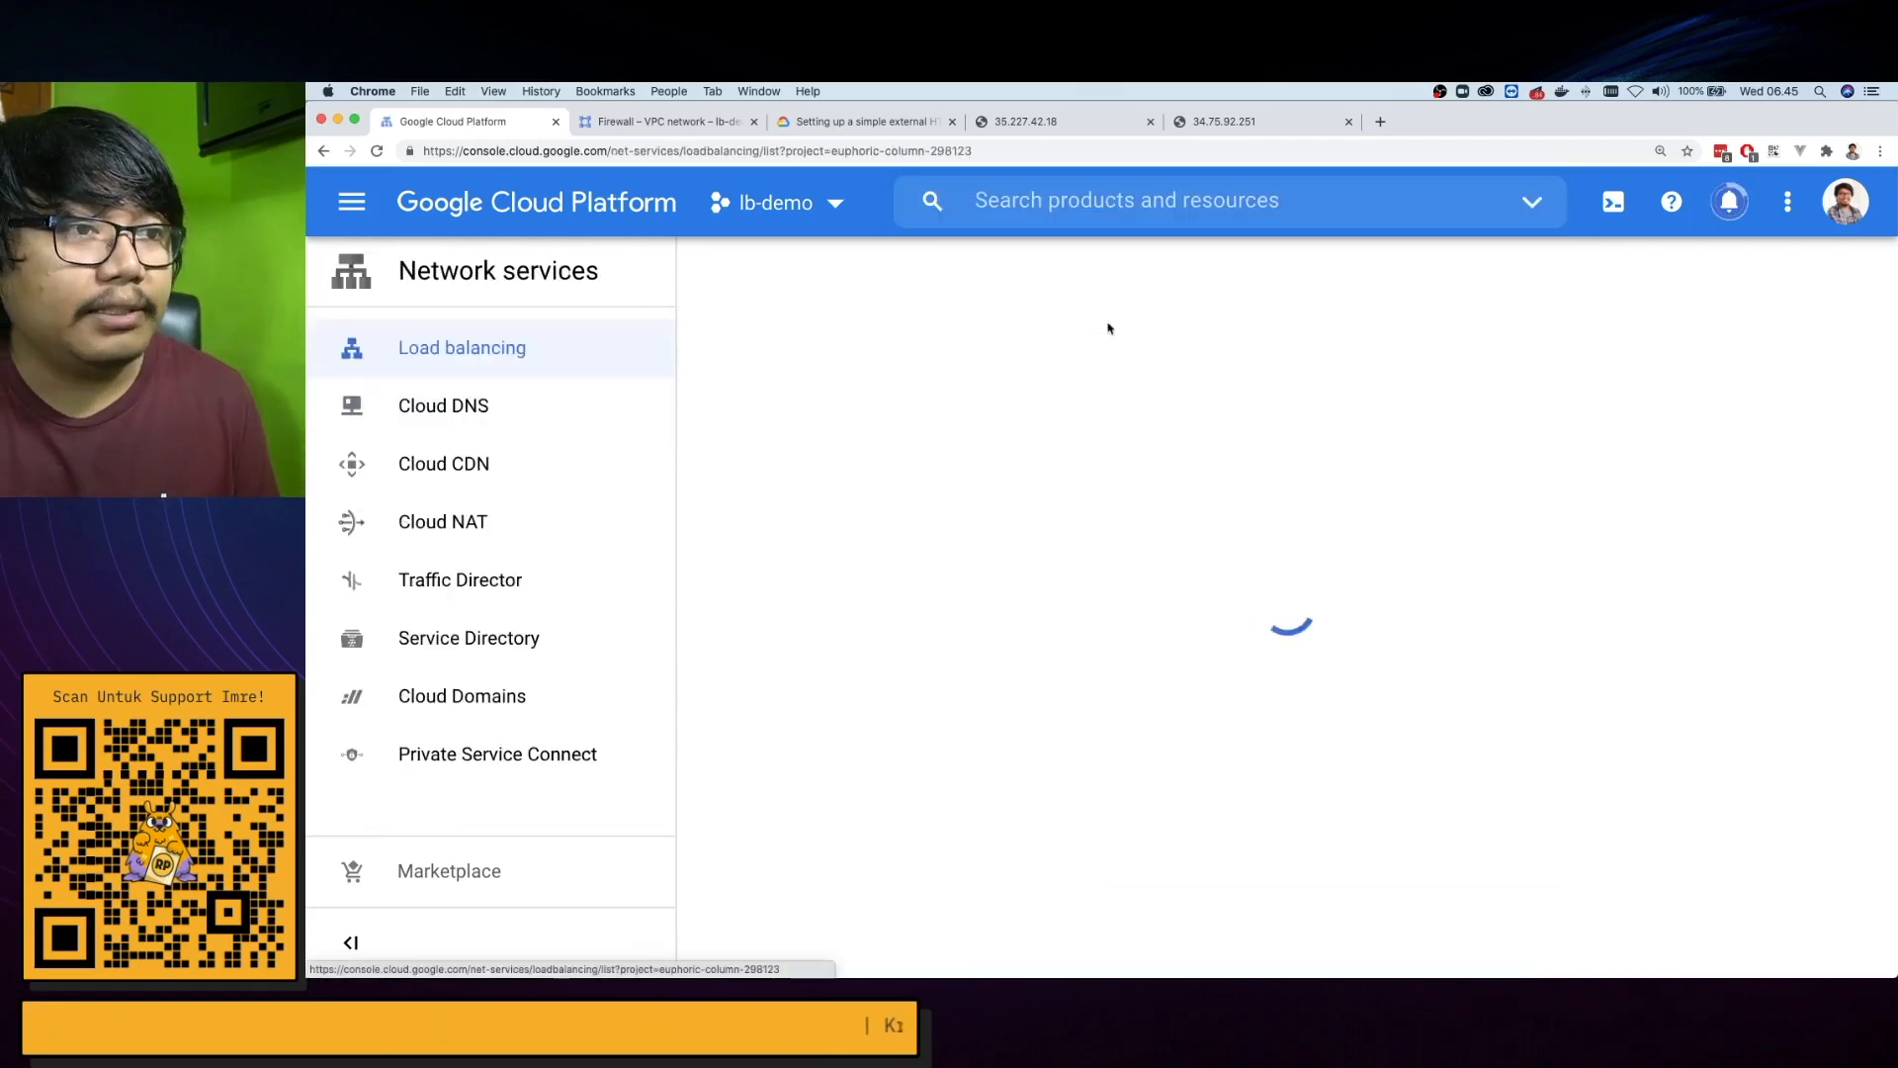
Start an HTTP(S) load balancer for traffic from the Internet to the VMs and name it web-lb
{"action": "left_click", "coordinate": [1077, 678]}
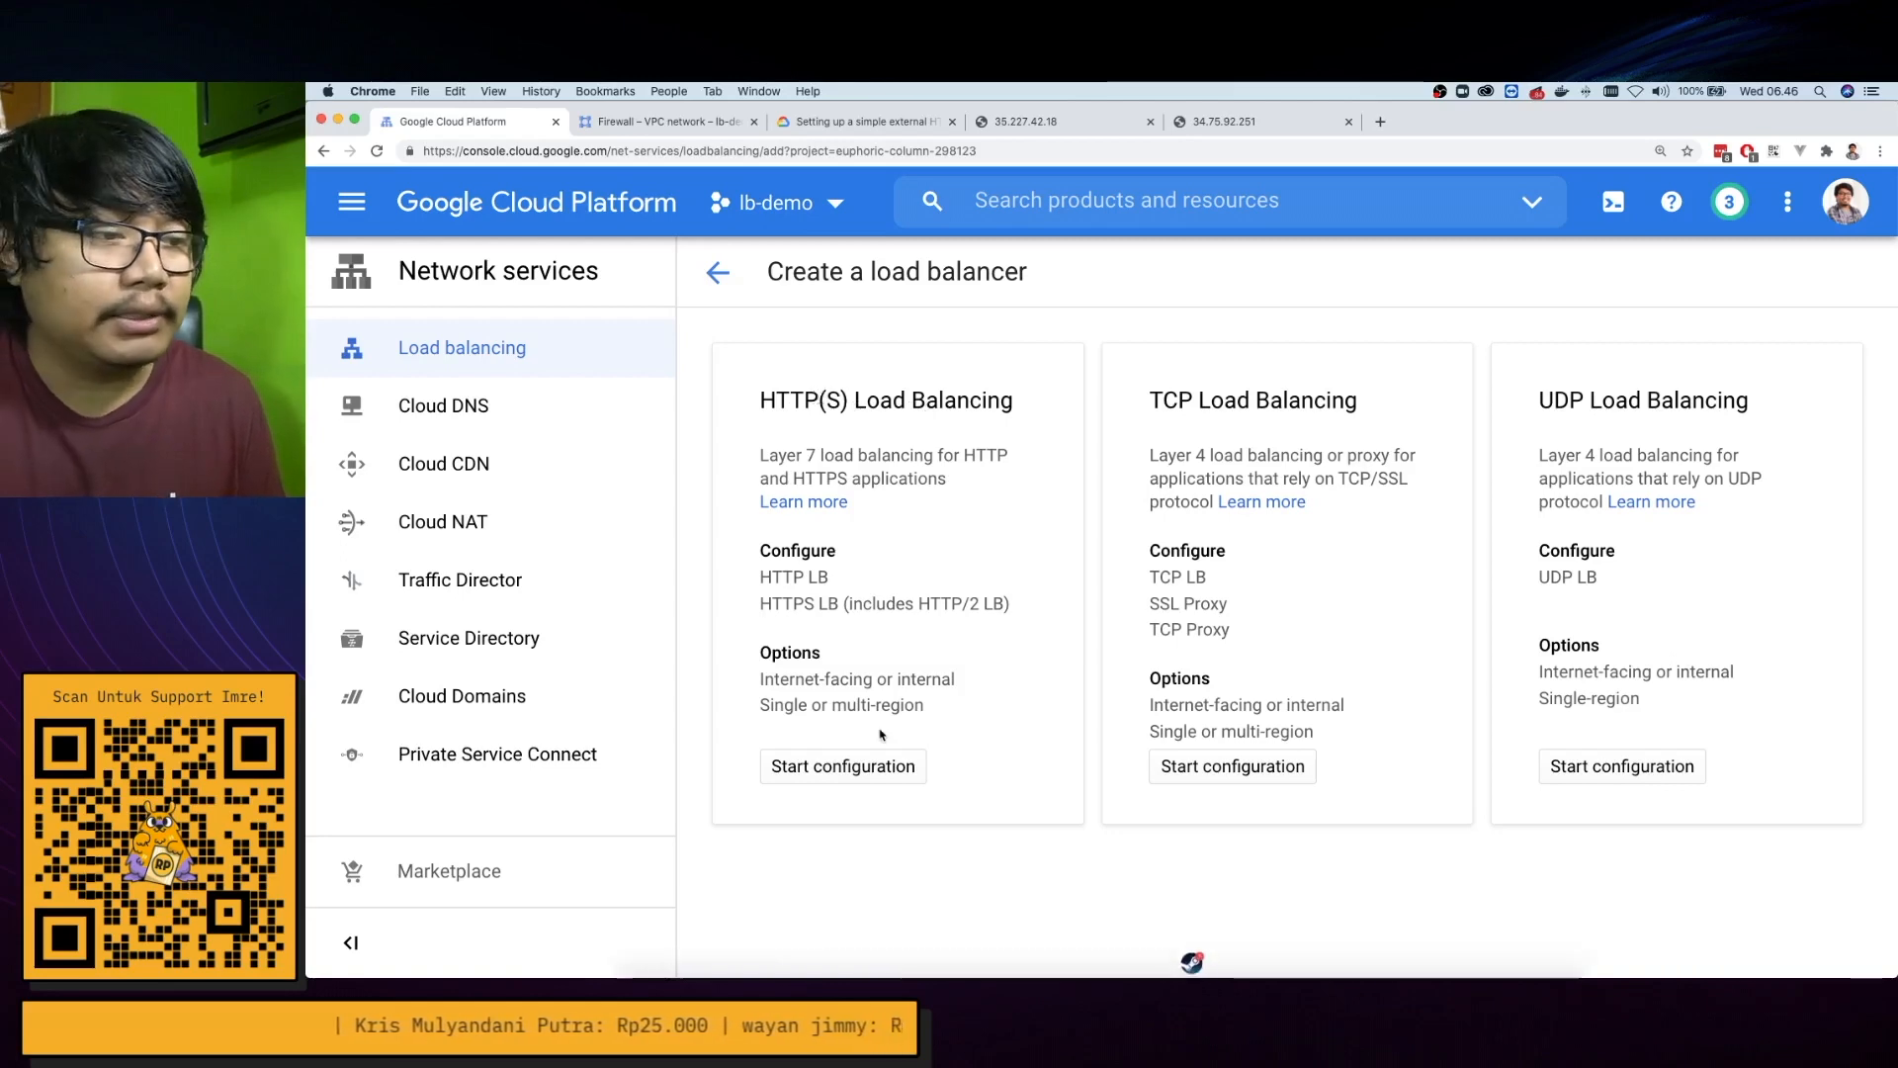
{"action": "left_click", "coordinate": [843, 769]}
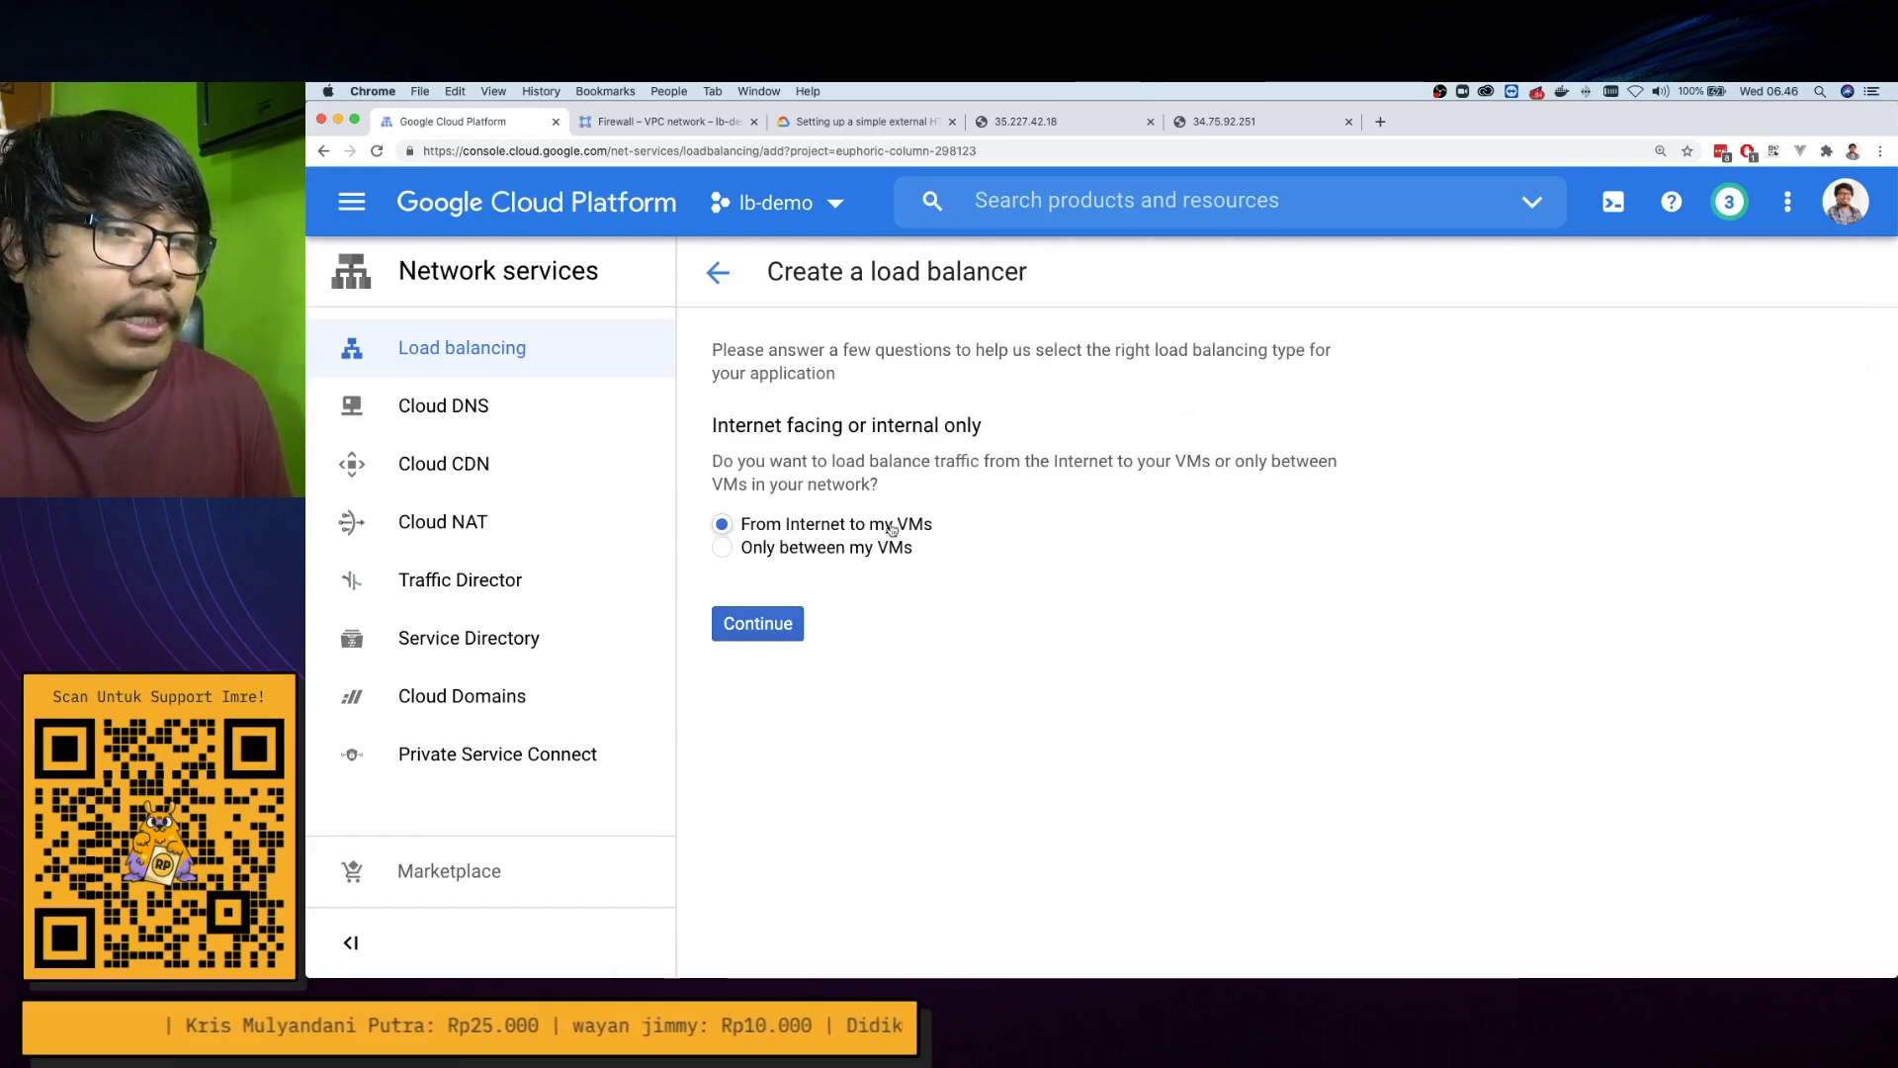
{"action": "left_click", "coordinate": [786, 622]}
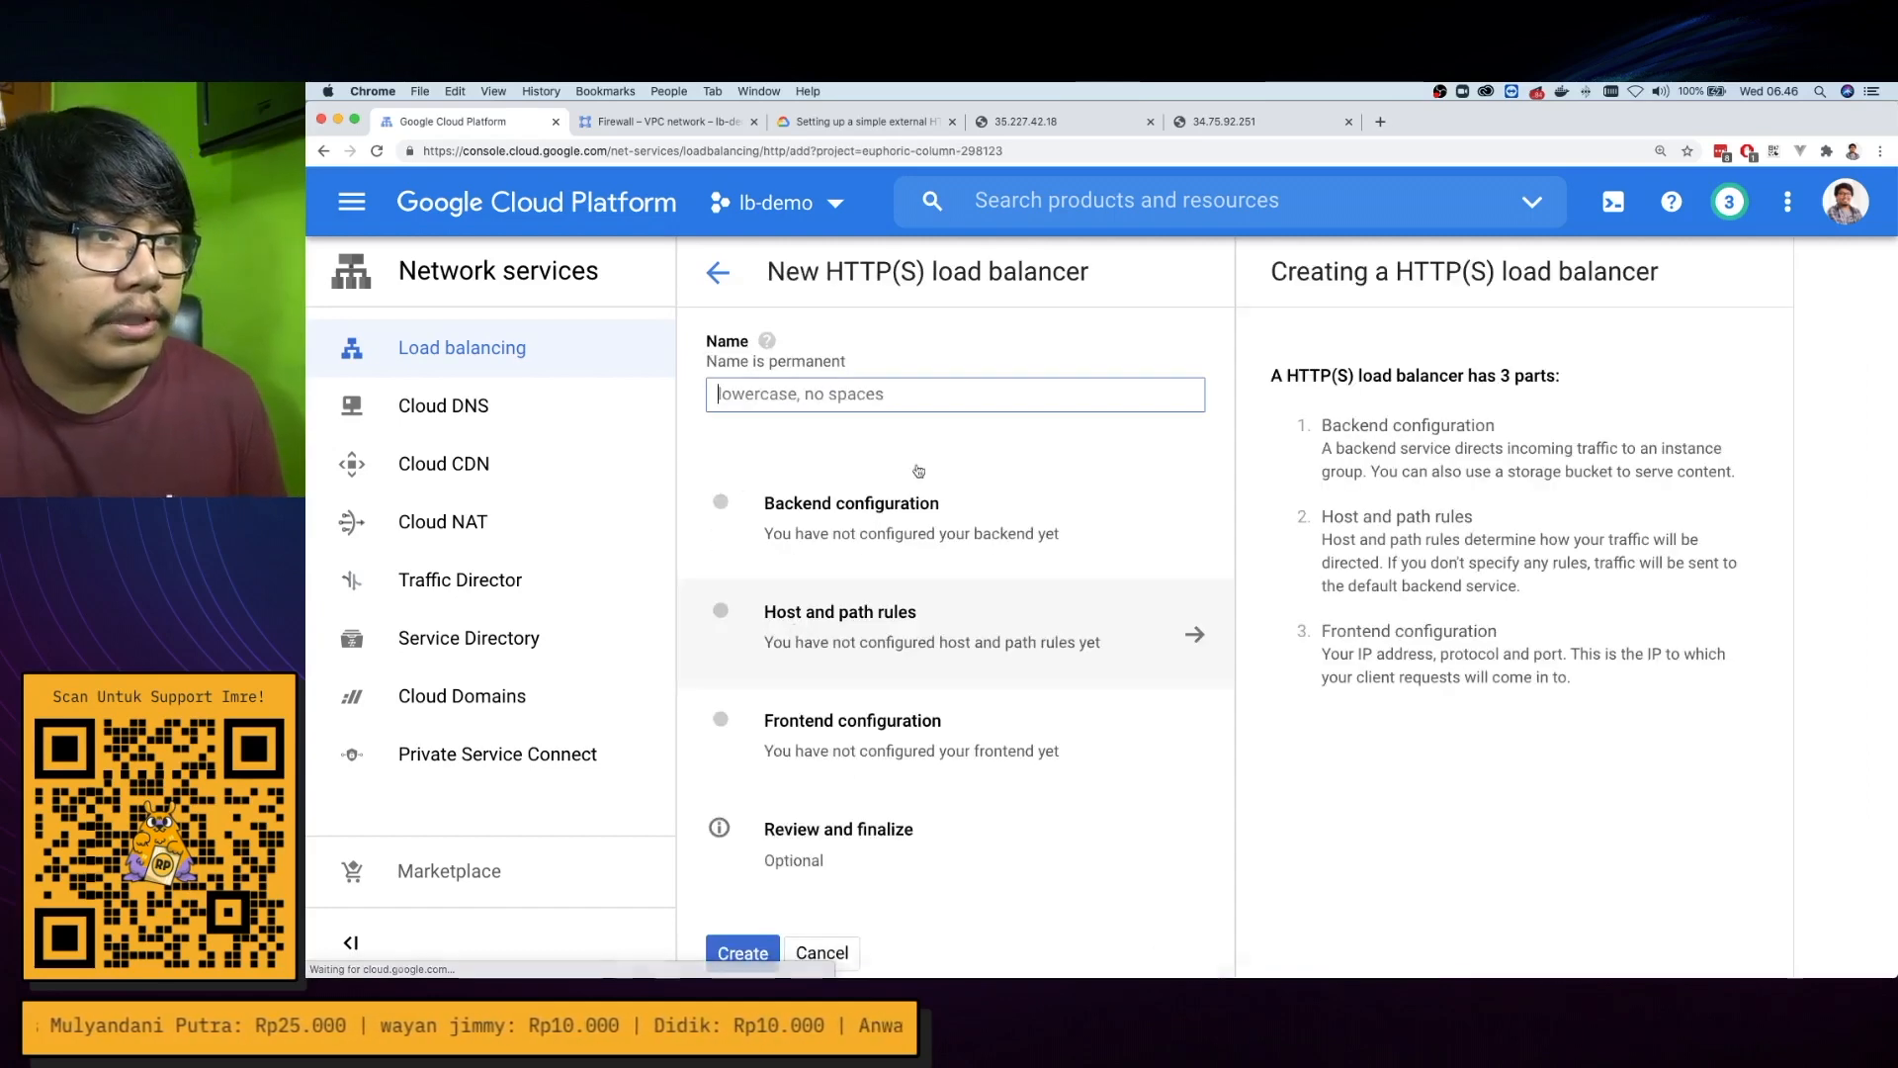
{"action": "type", "text": "web-"}
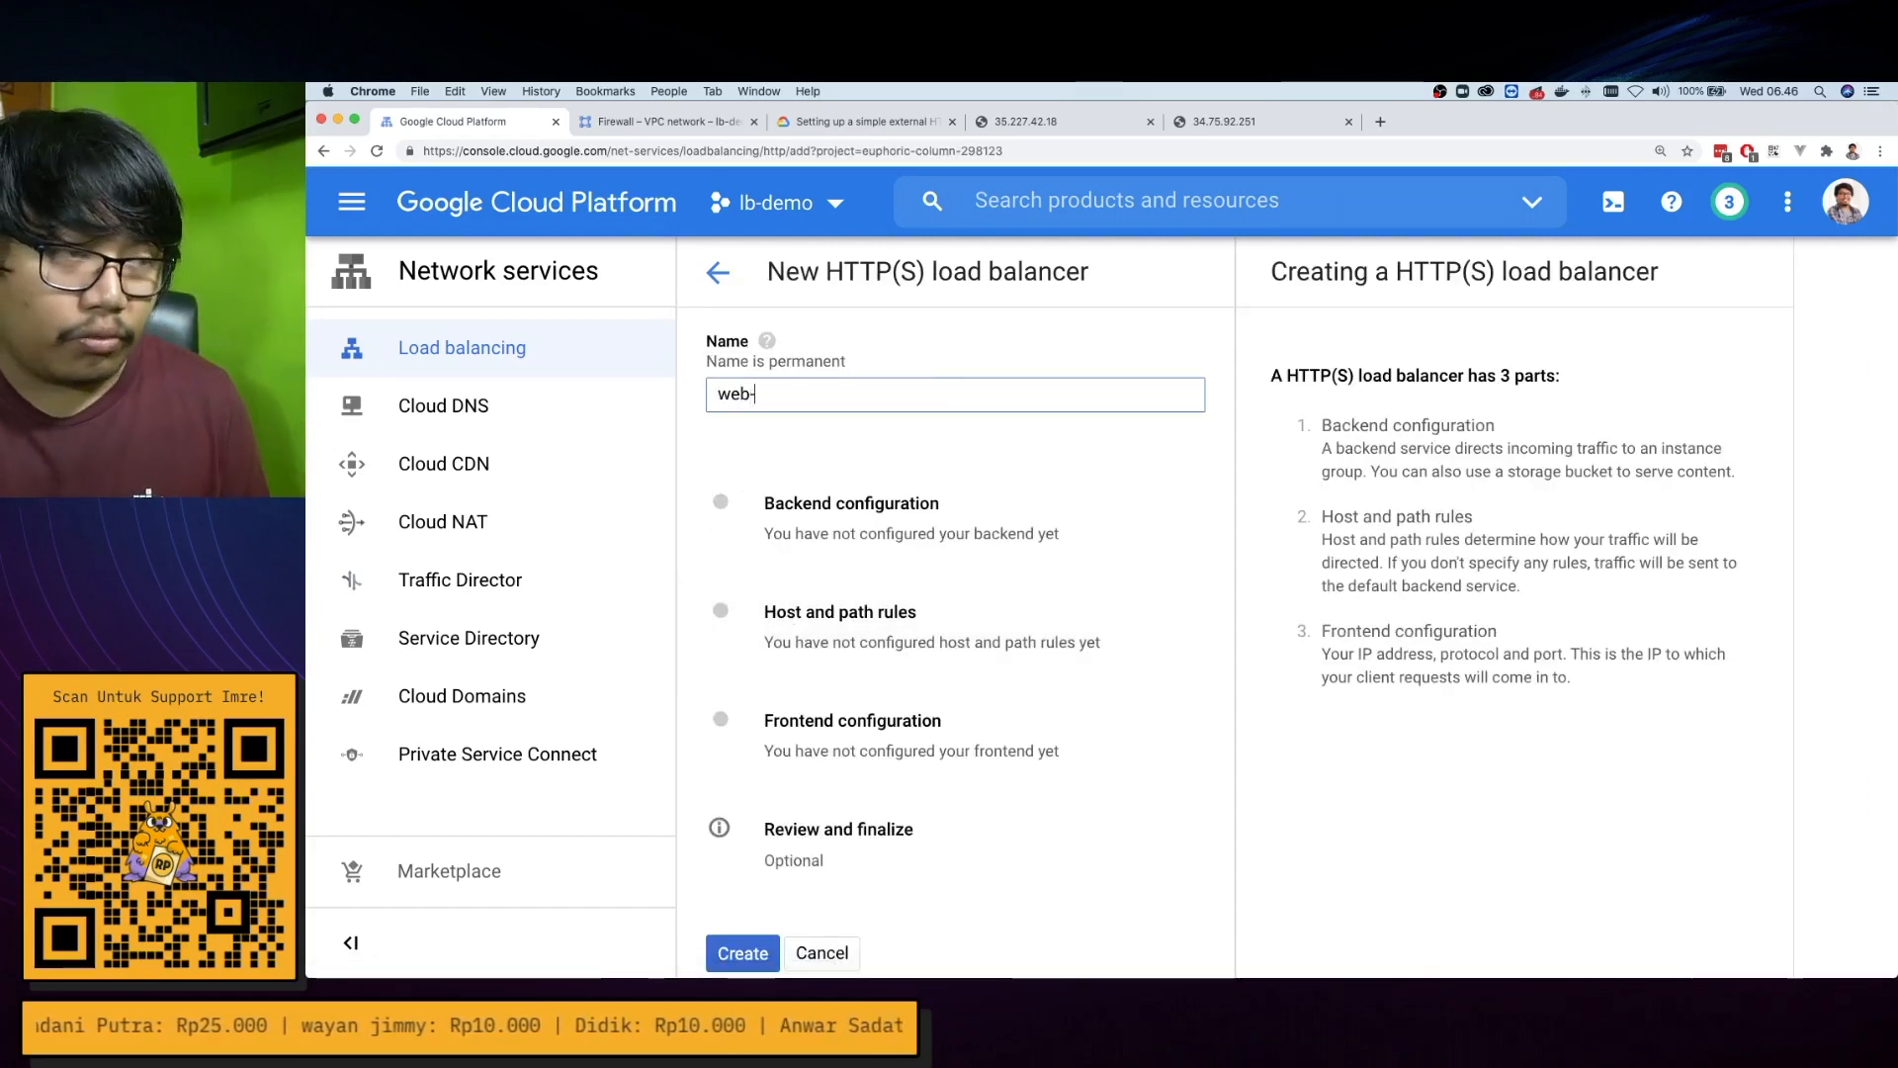
{"action": "type", "text": "lb"}
Start a new backend service in the load balancer's backend configuration and name it web-backend-service
{"action": "left_click", "coordinate": [895, 514]}
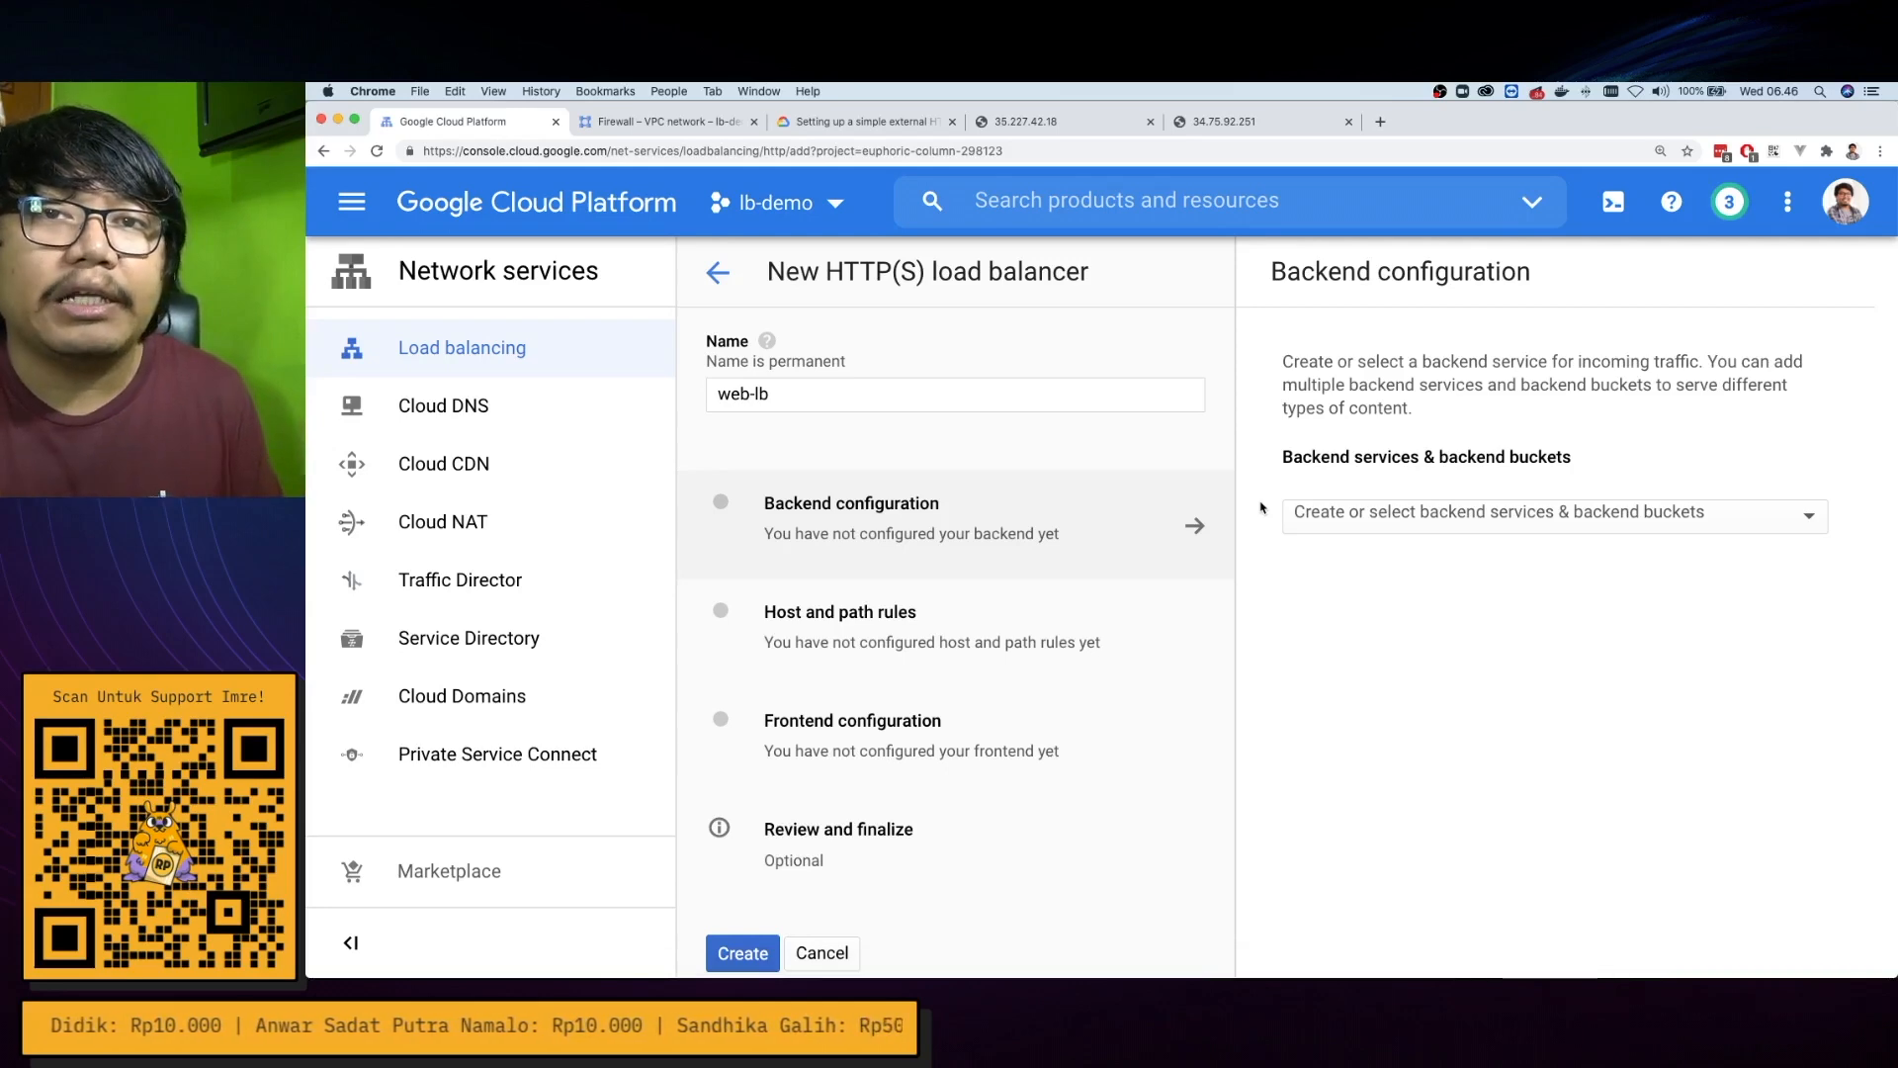
{"action": "left_click", "coordinate": [1327, 526]}
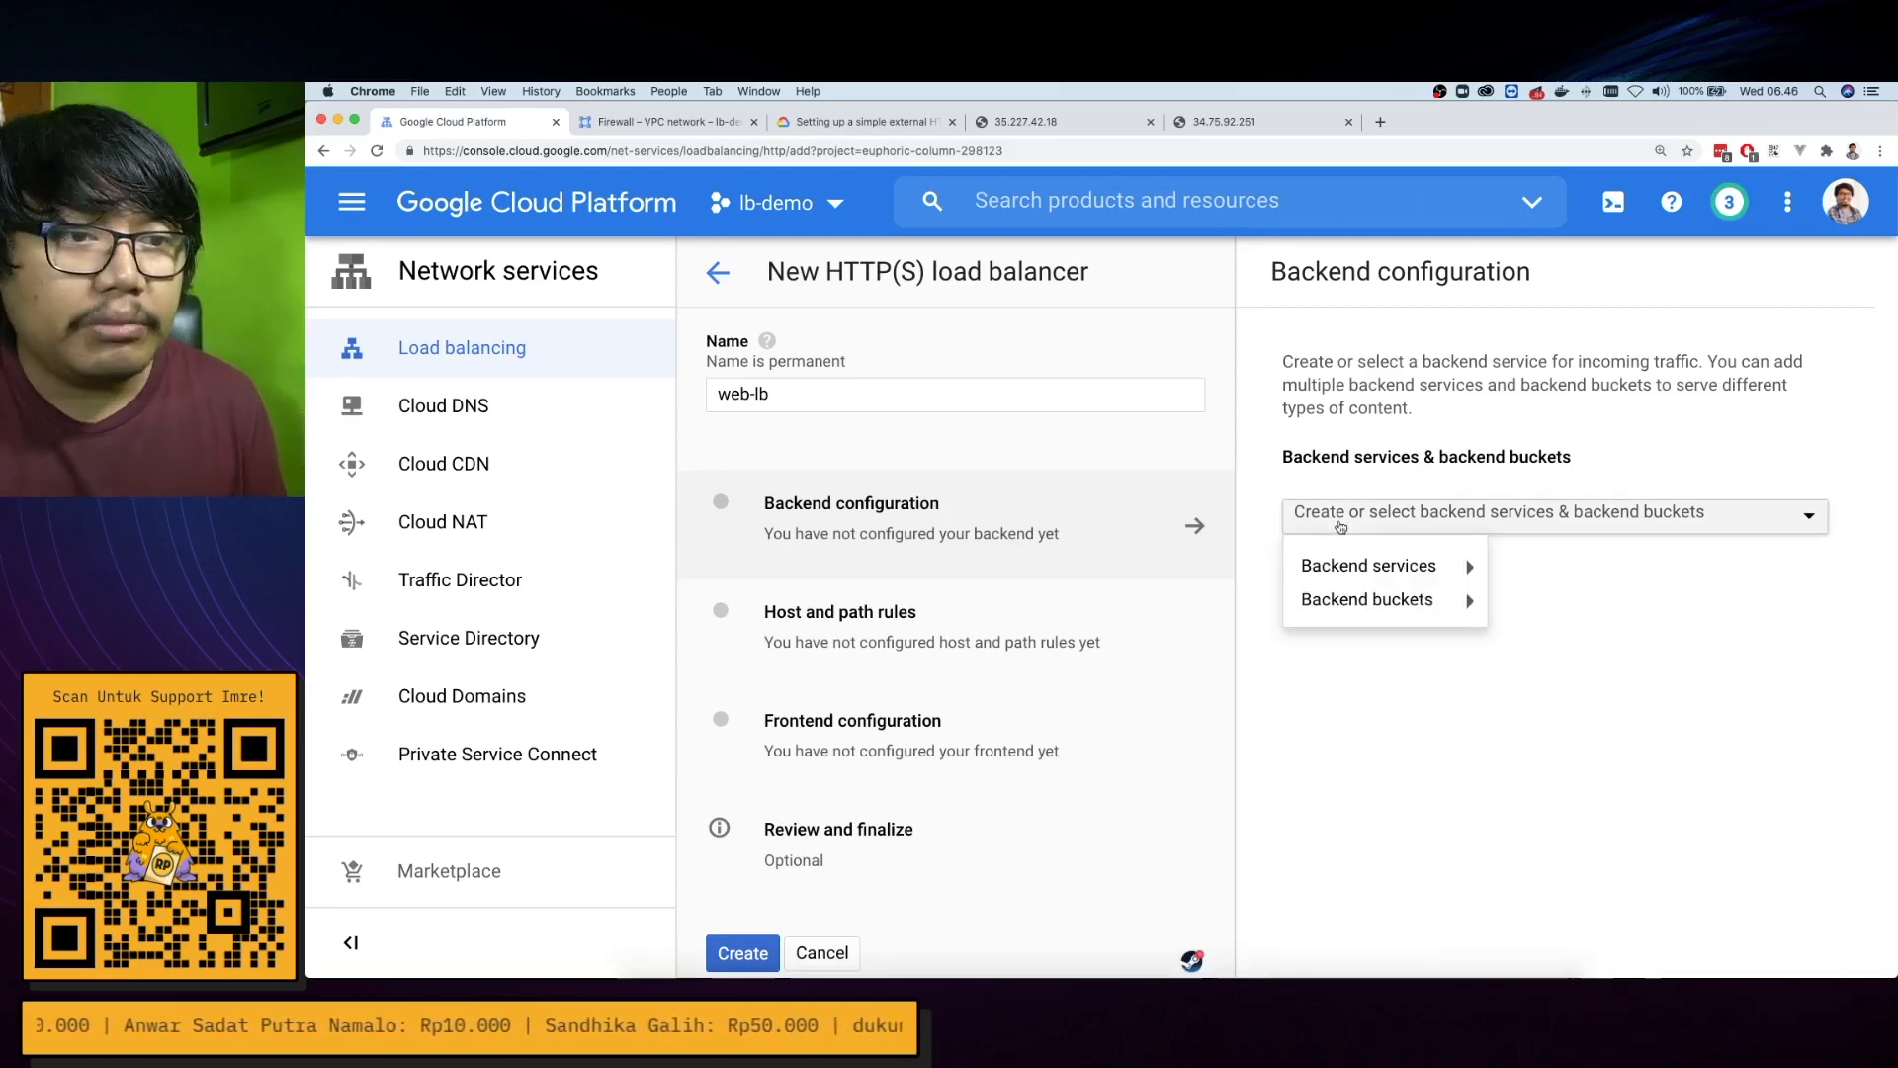
{"action": "mouse_move", "coordinate": [1324, 563]}
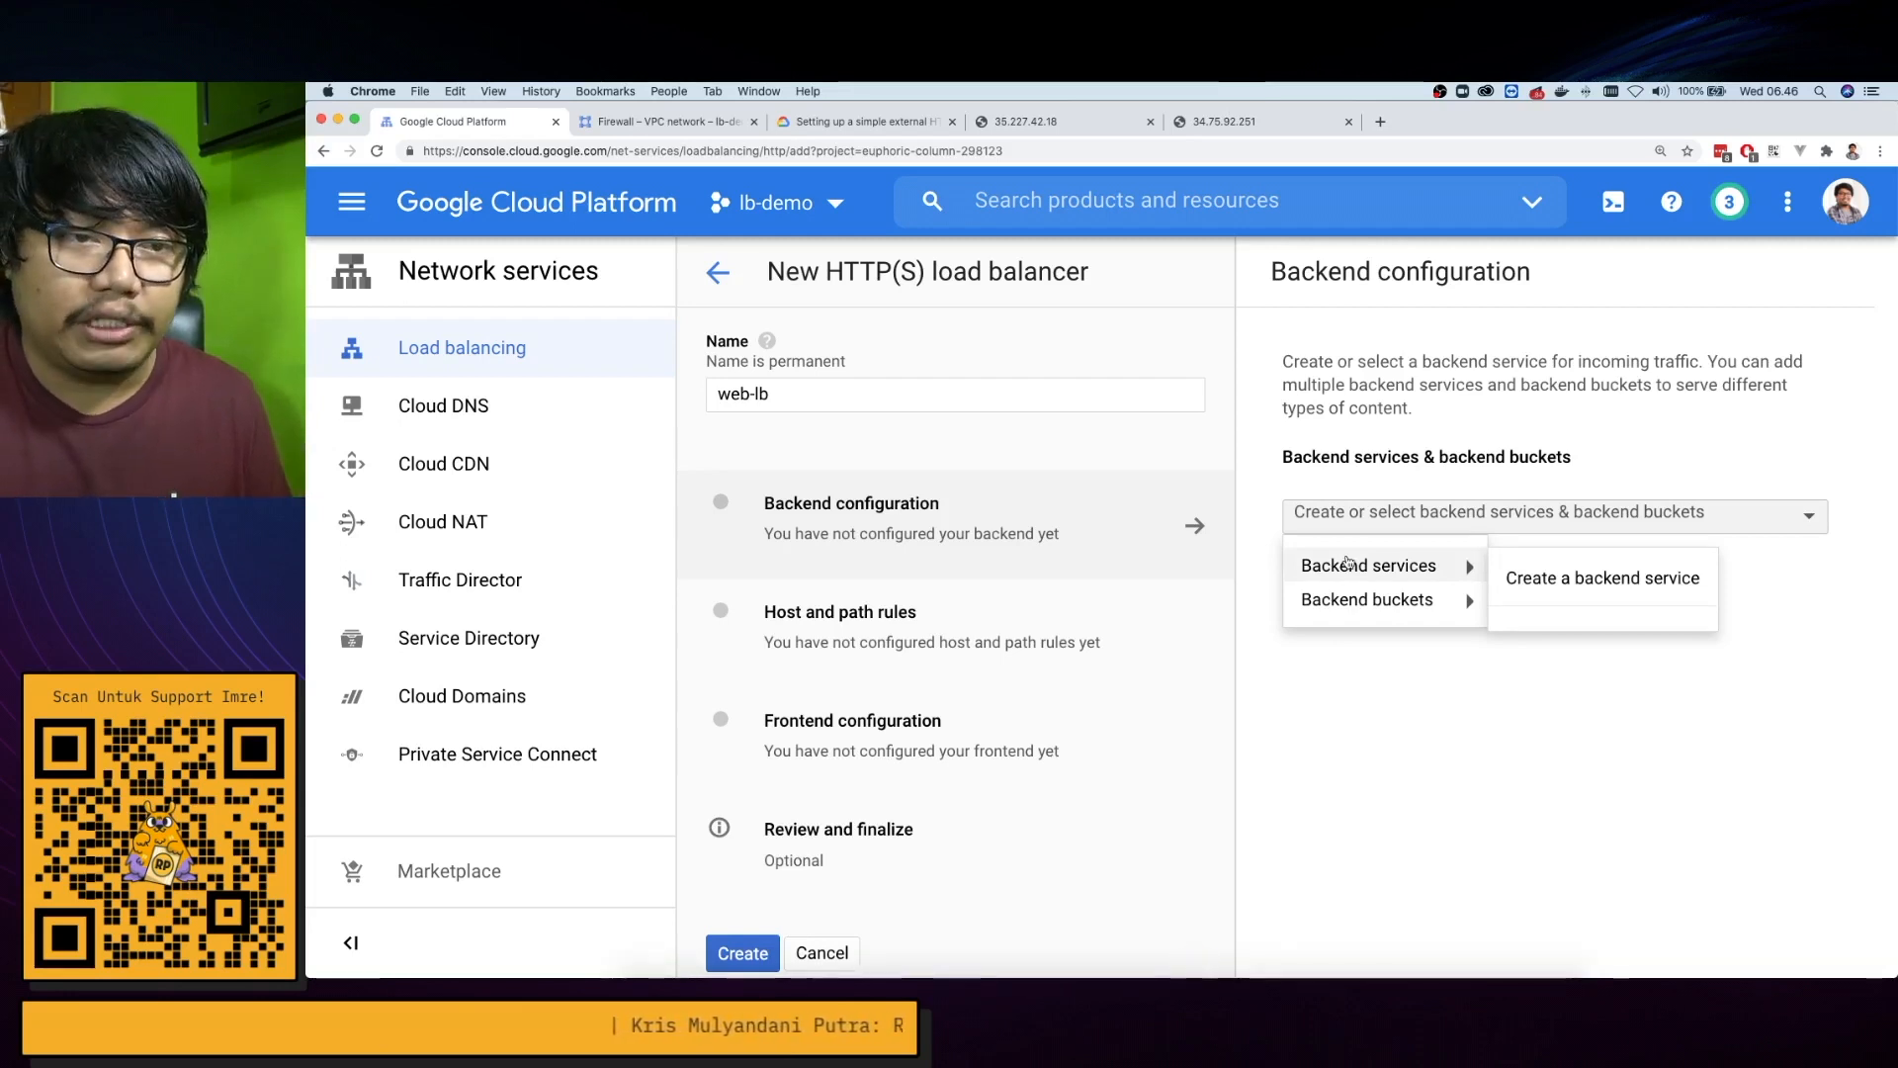
{"action": "mouse_move", "coordinate": [1346, 608]}
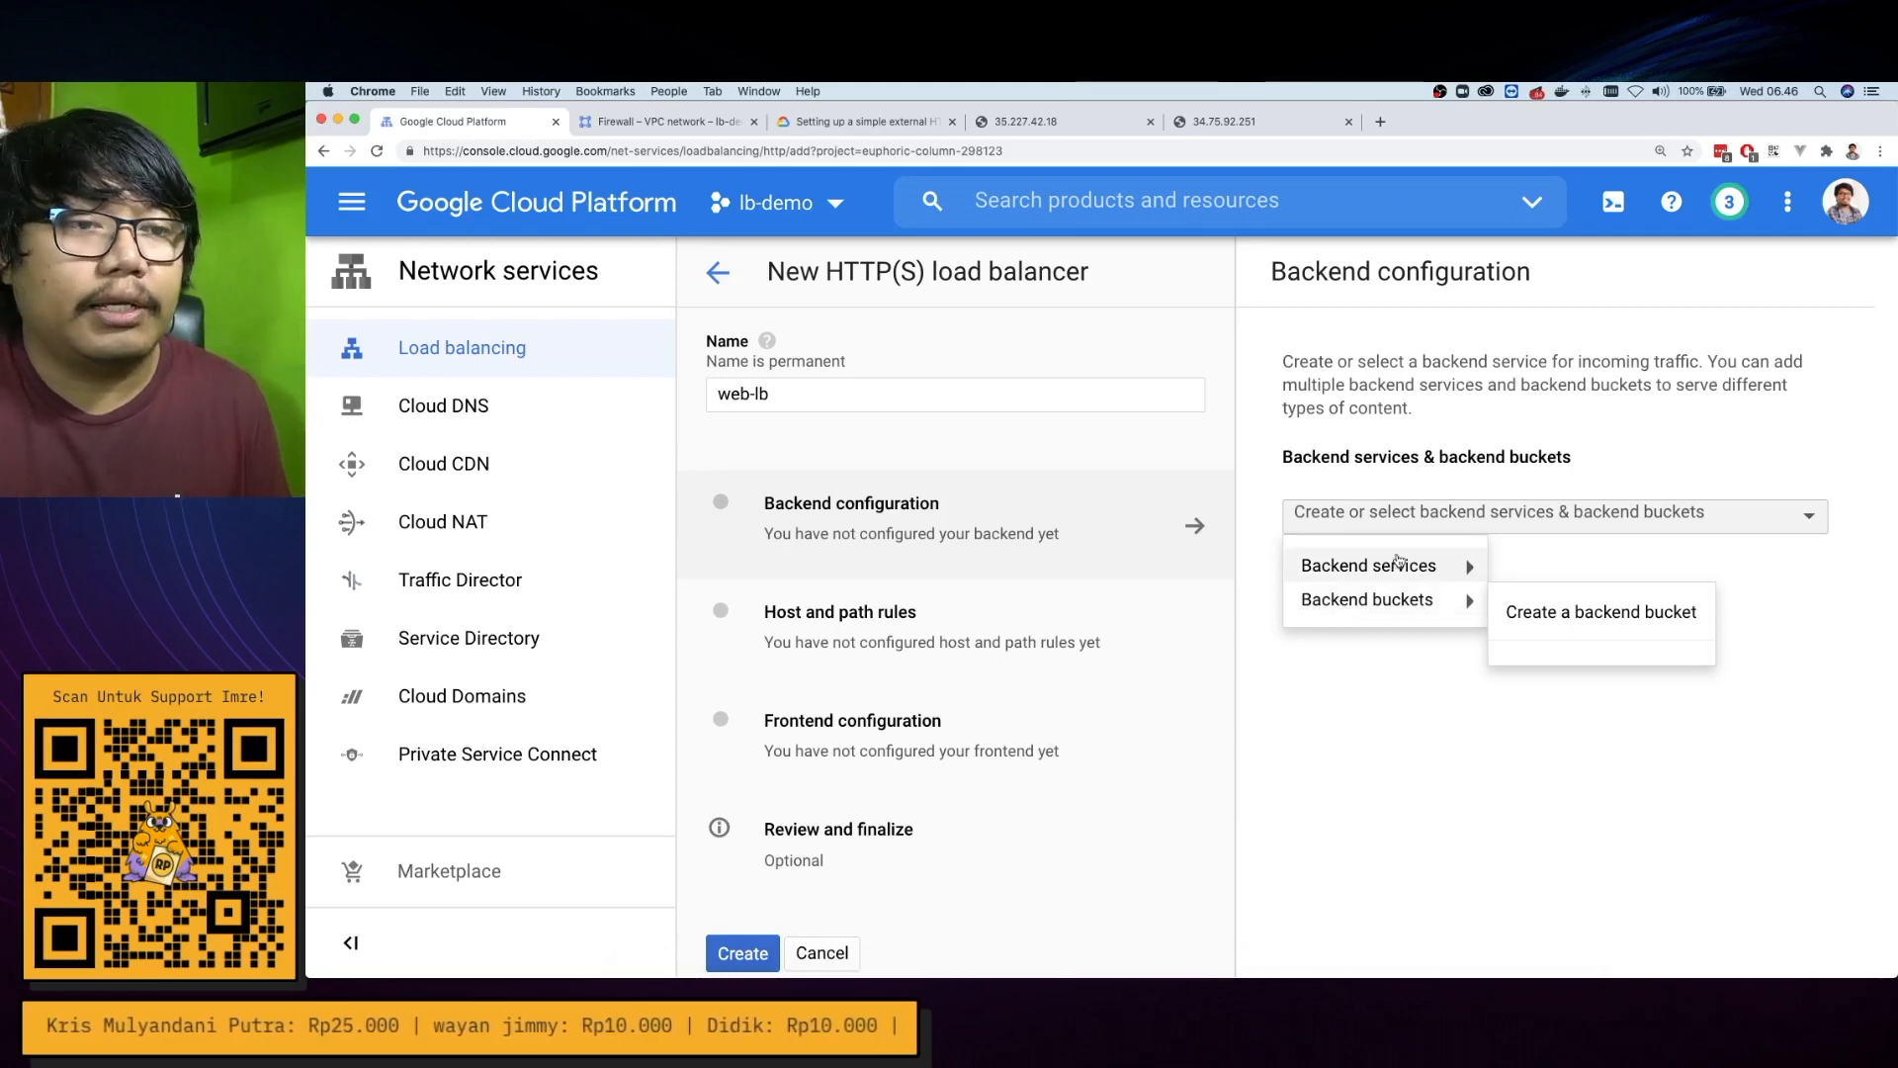
{"action": "mouse_move", "coordinate": [1388, 567]}
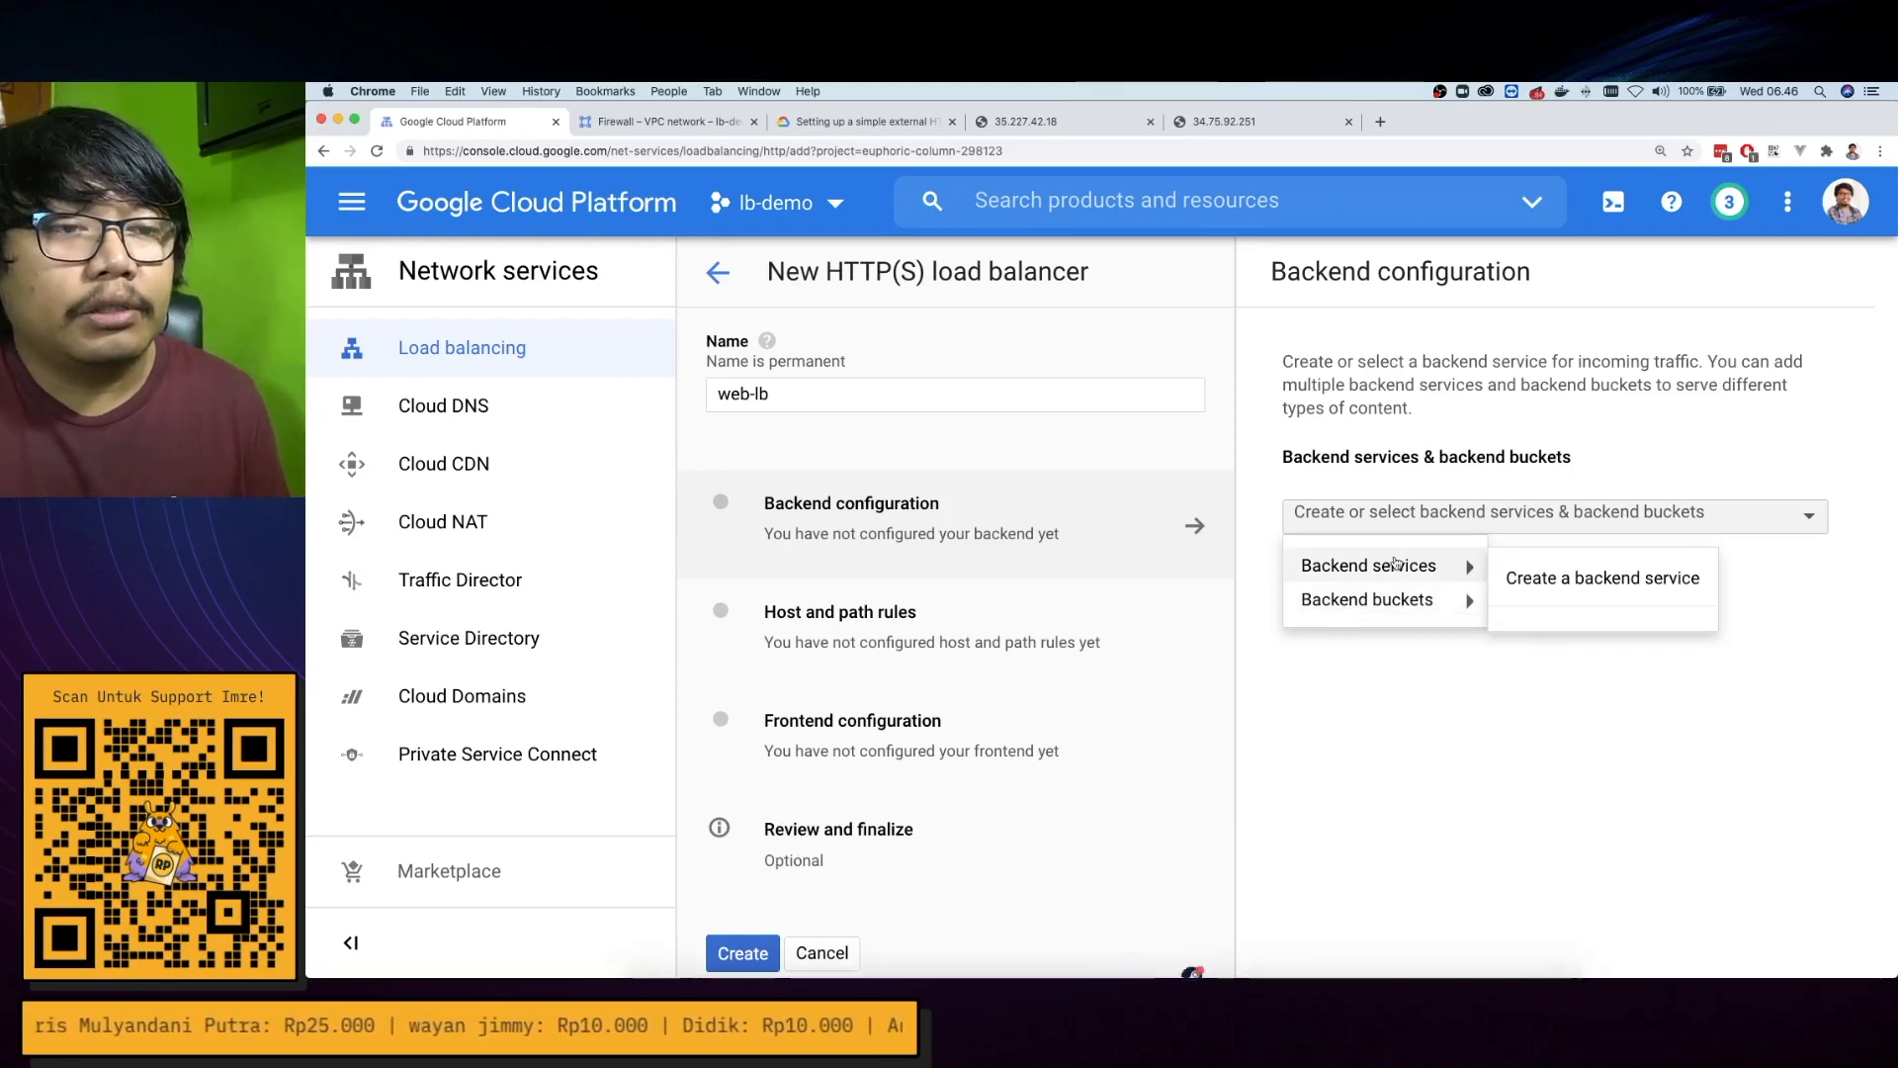
{"action": "left_click", "coordinate": [1577, 587]}
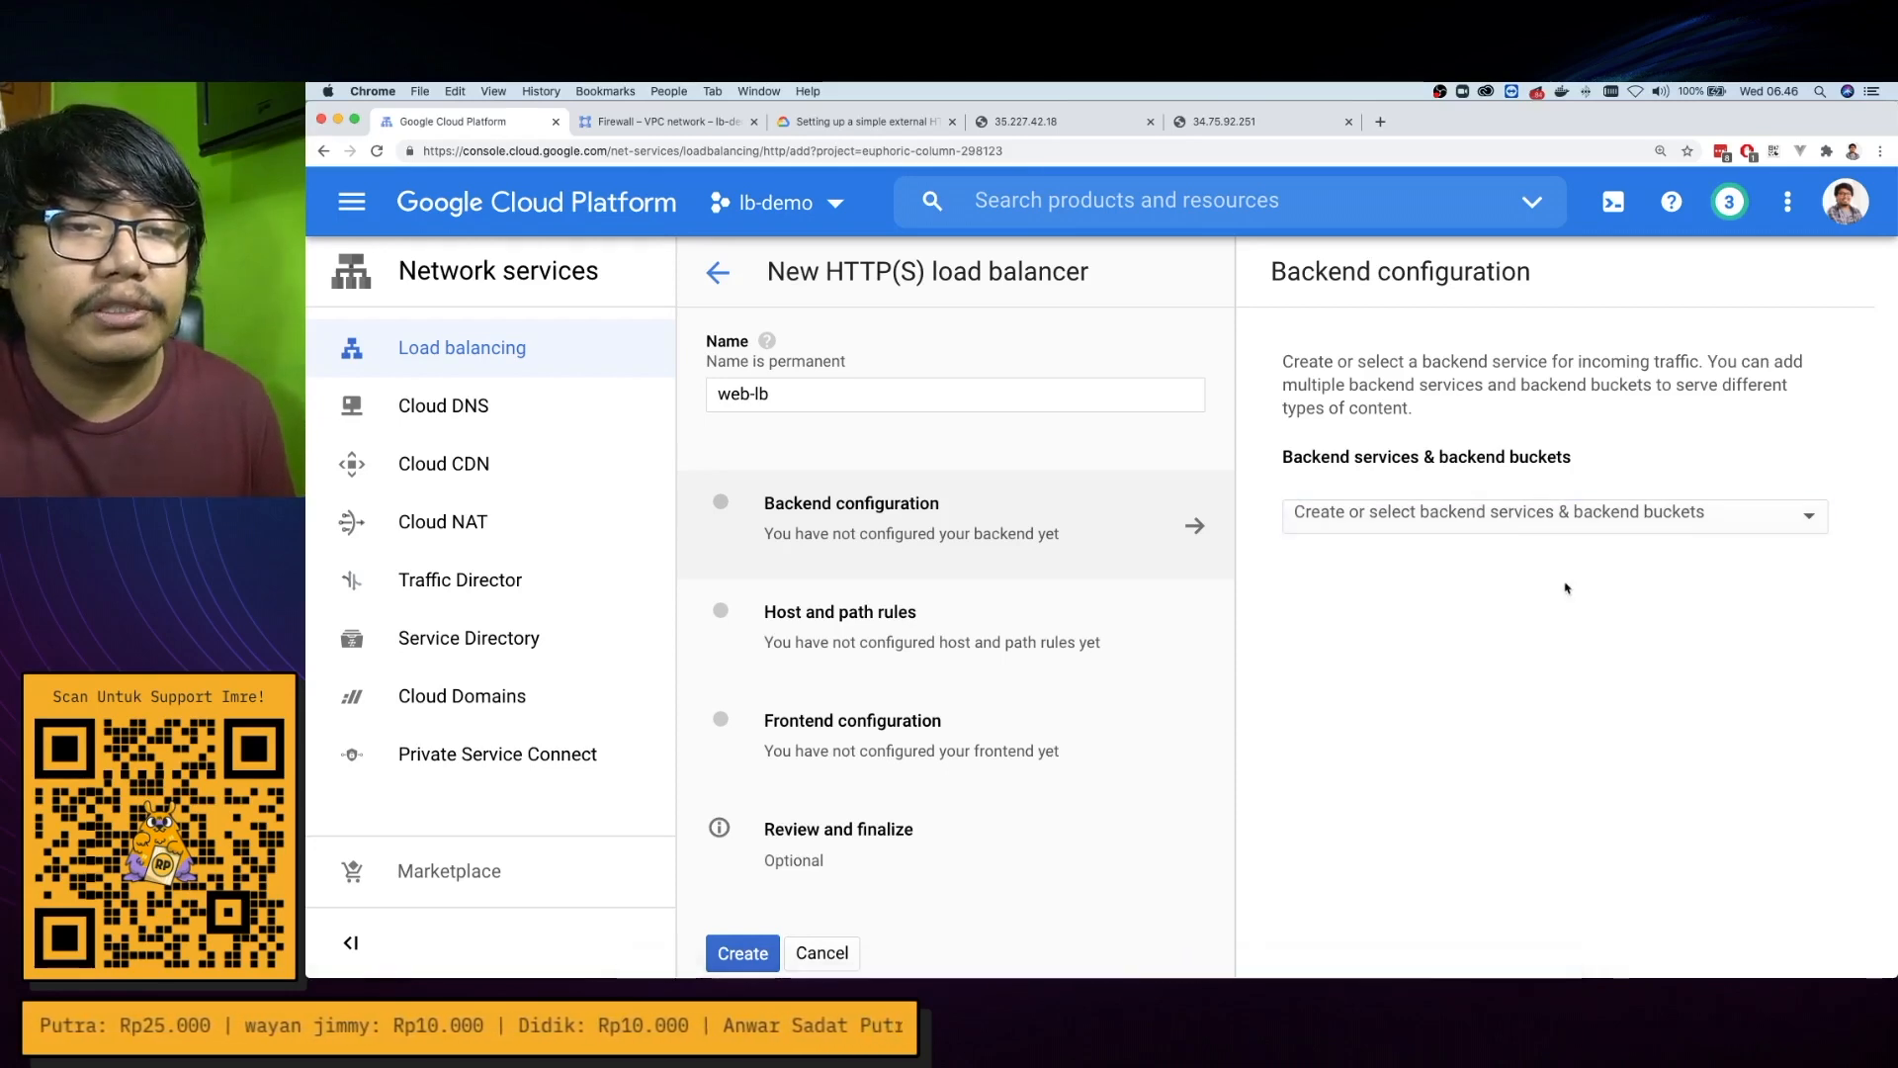
{"action": "type", "text": "we"}
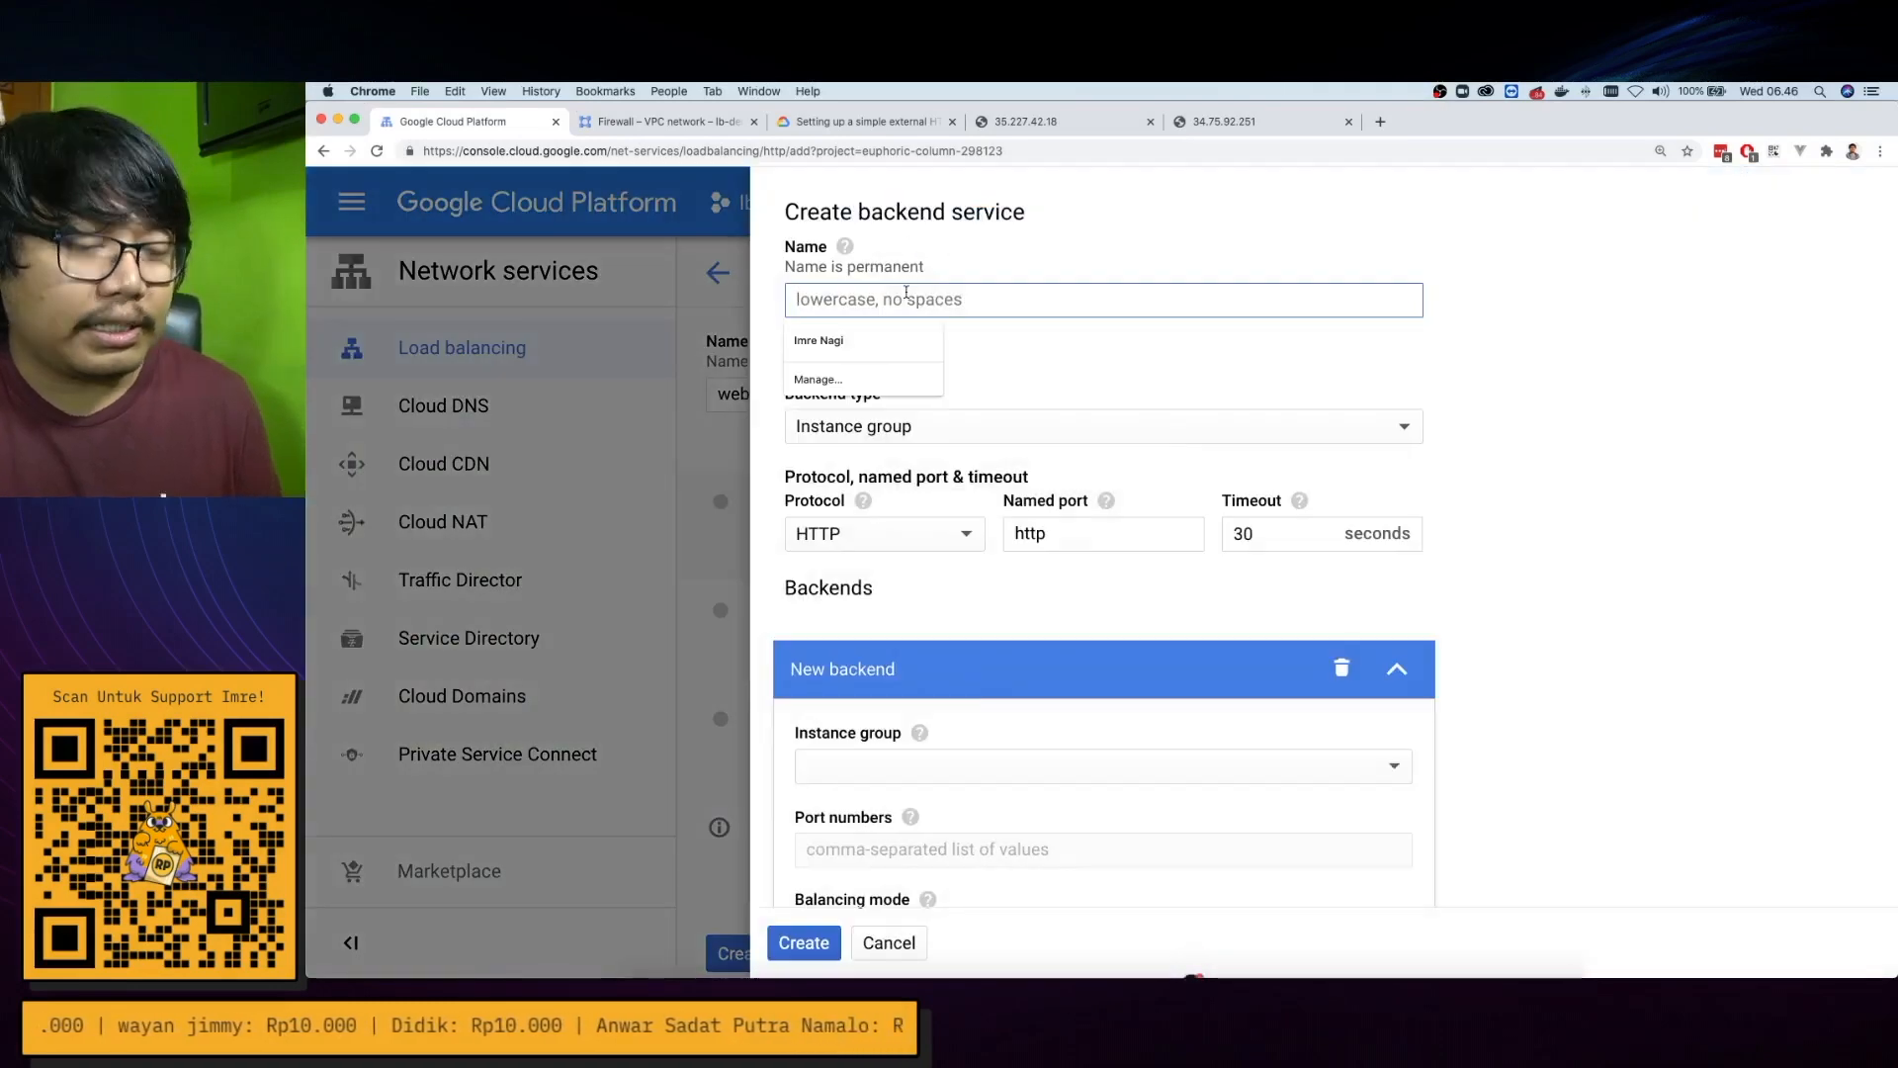
{"action": "type", "text": "b-backend"}
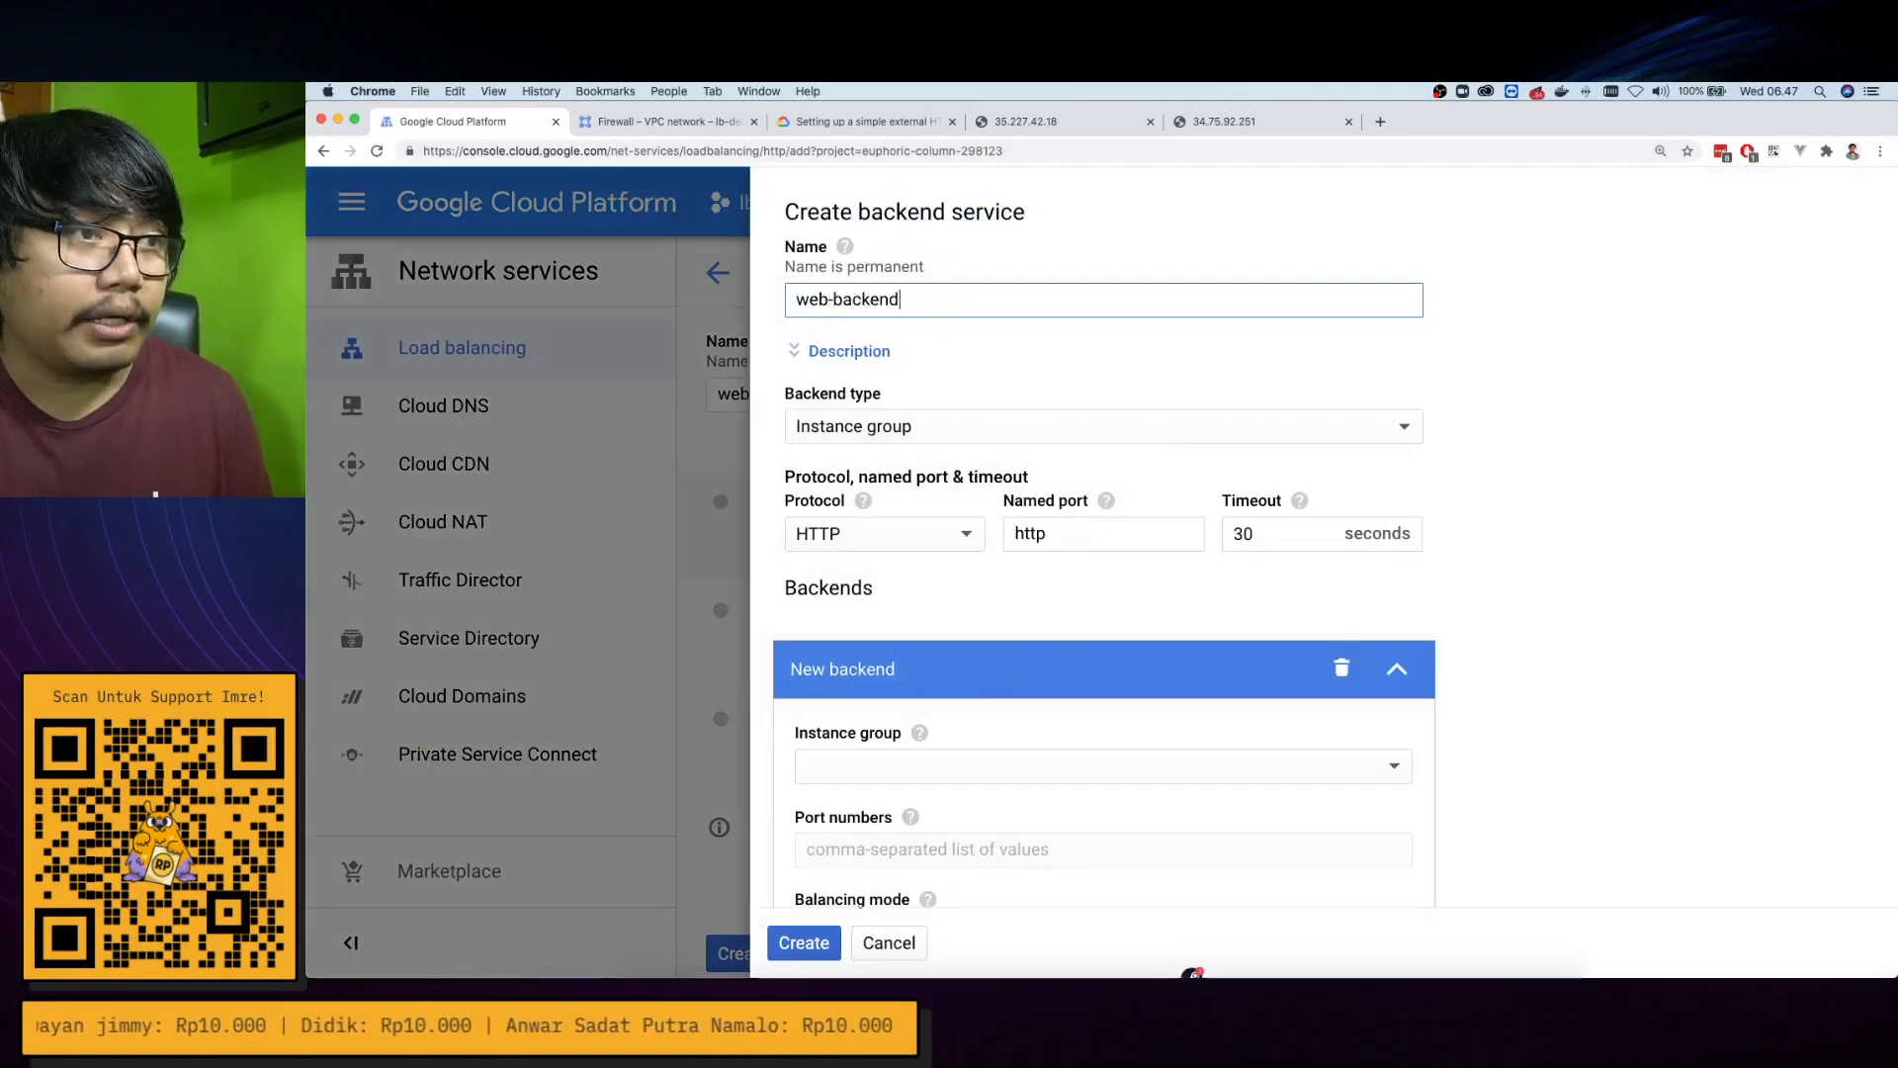
{"action": "type", "text": "0sservi"}
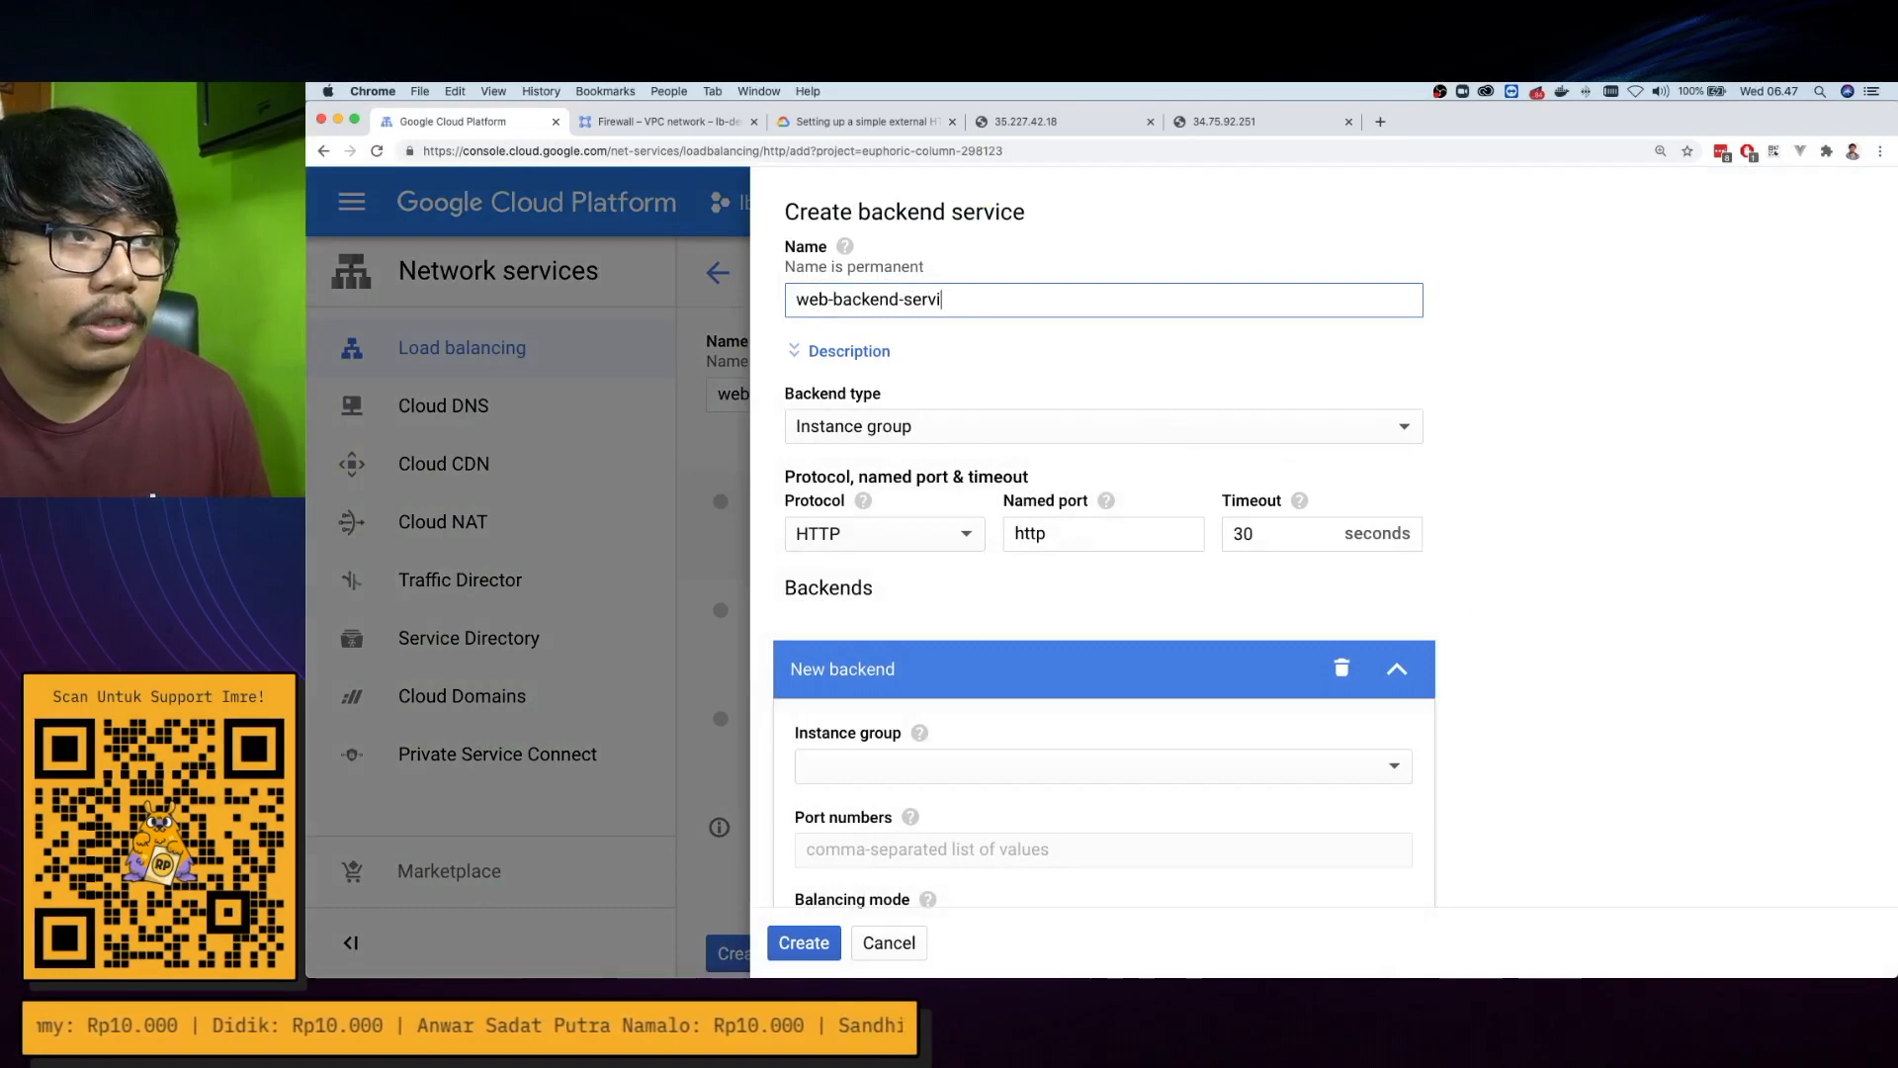
{"action": "type", "text": "ce"}
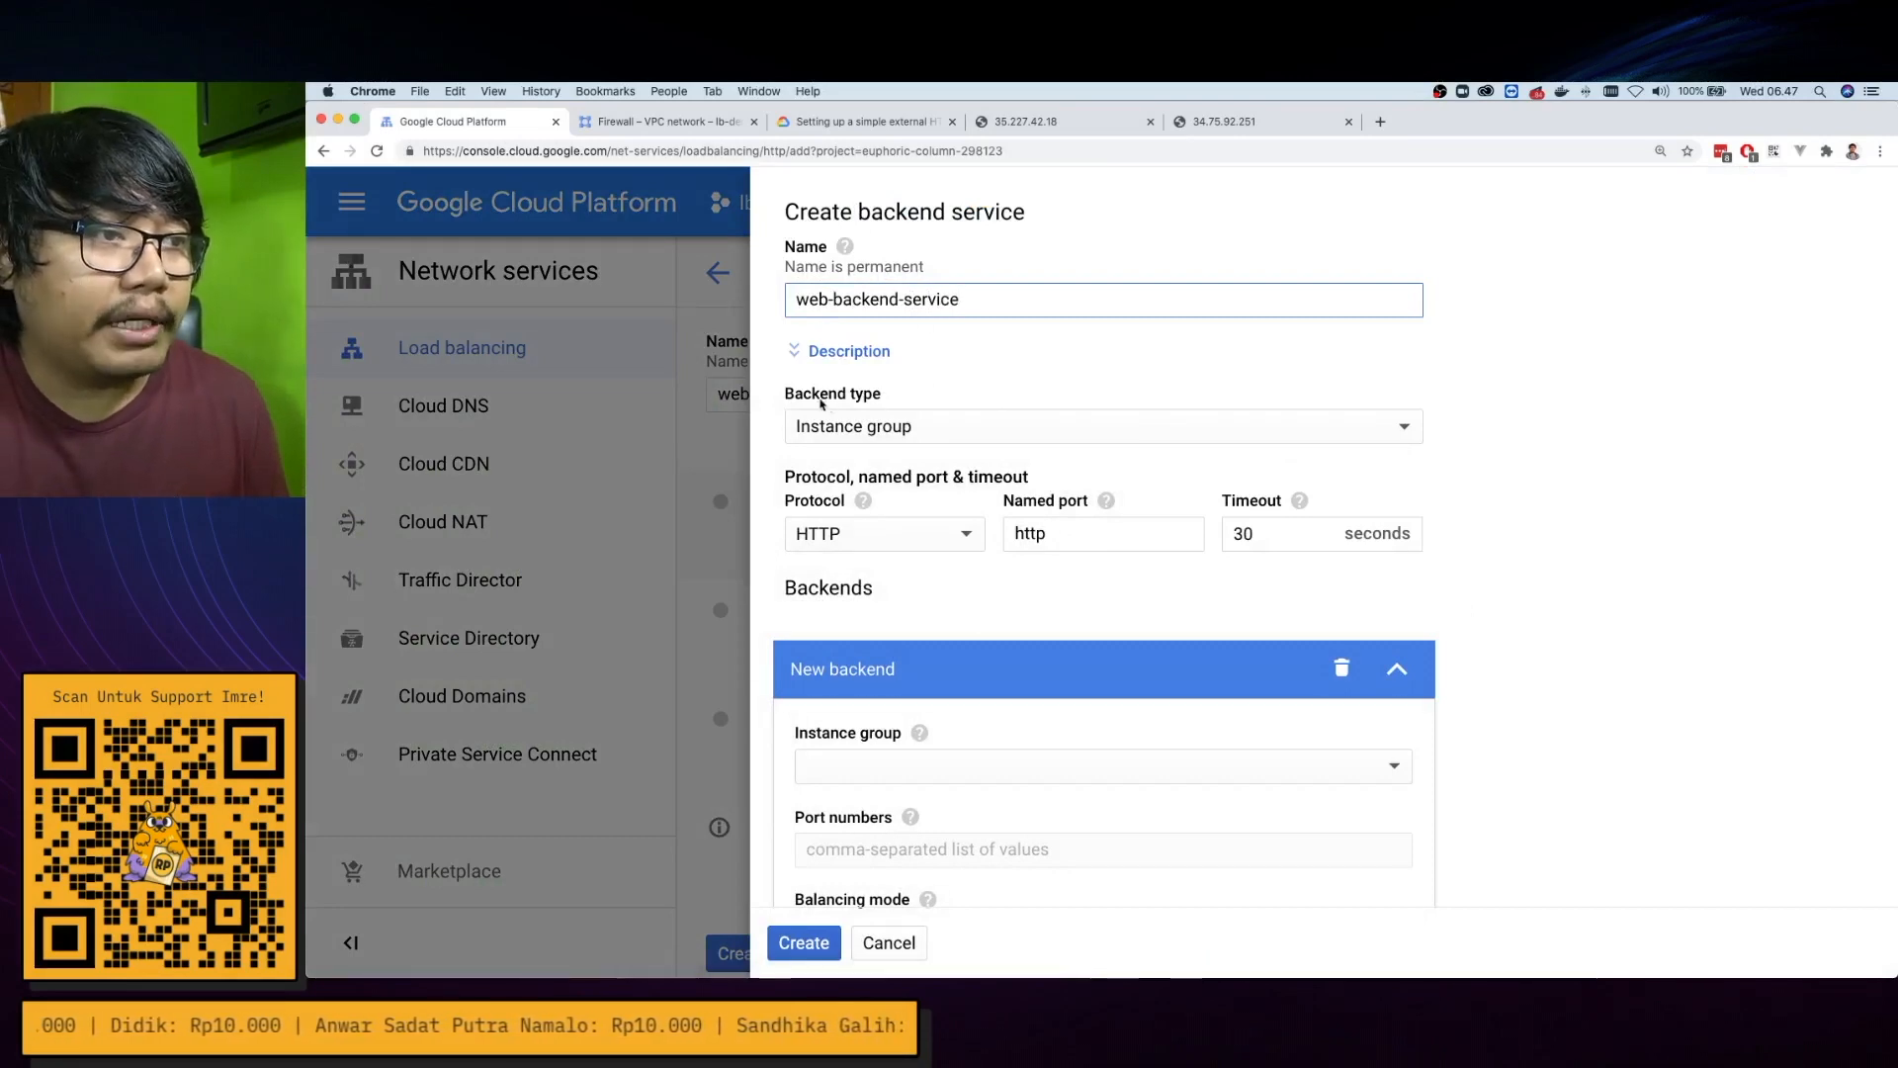
Add the instance group lb-backend-example (us-east1-b) as the service's backend, using port 80 and Utilization balancing at 80% maximum
{"action": "left_click", "coordinate": [865, 432]}
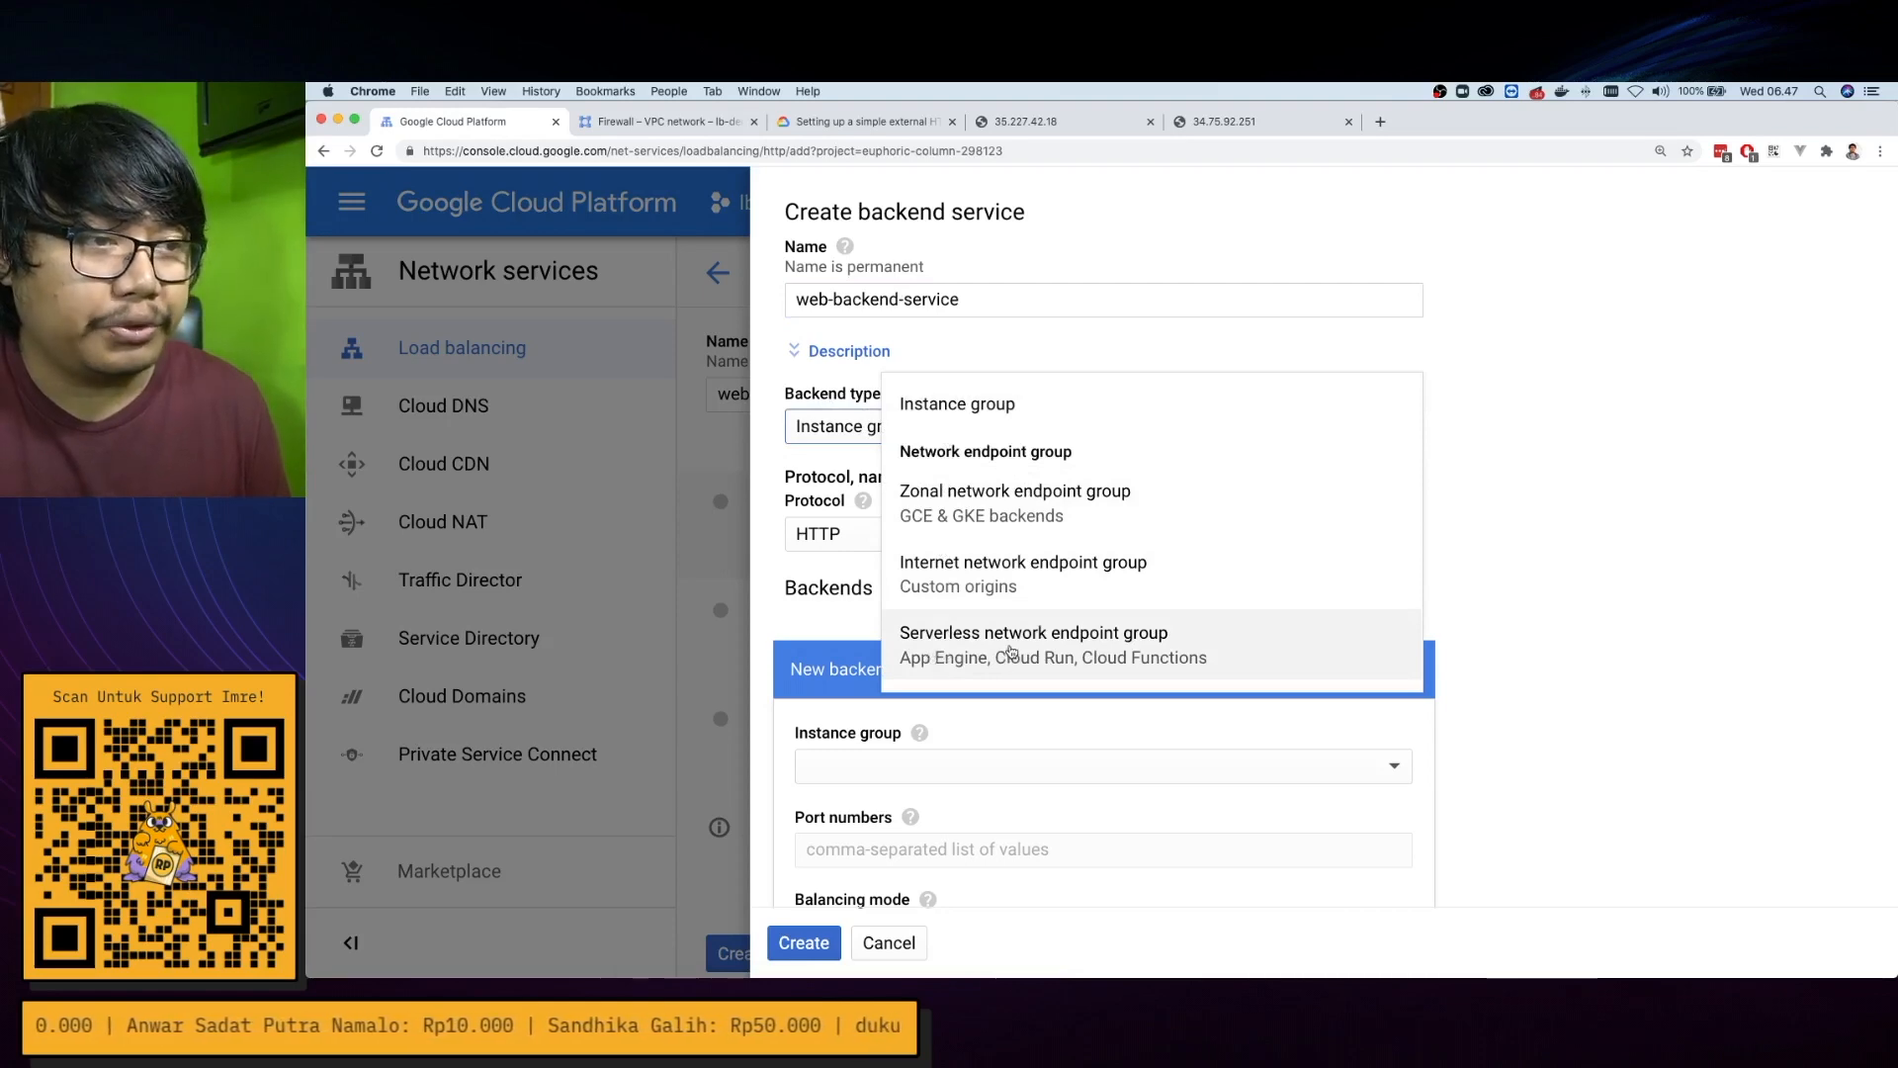
{"action": "scroll", "coordinate": [1013, 648], "scroll_direction": "down", "scroll_amount": 3}
{"action": "left_click", "coordinate": [829, 588]}
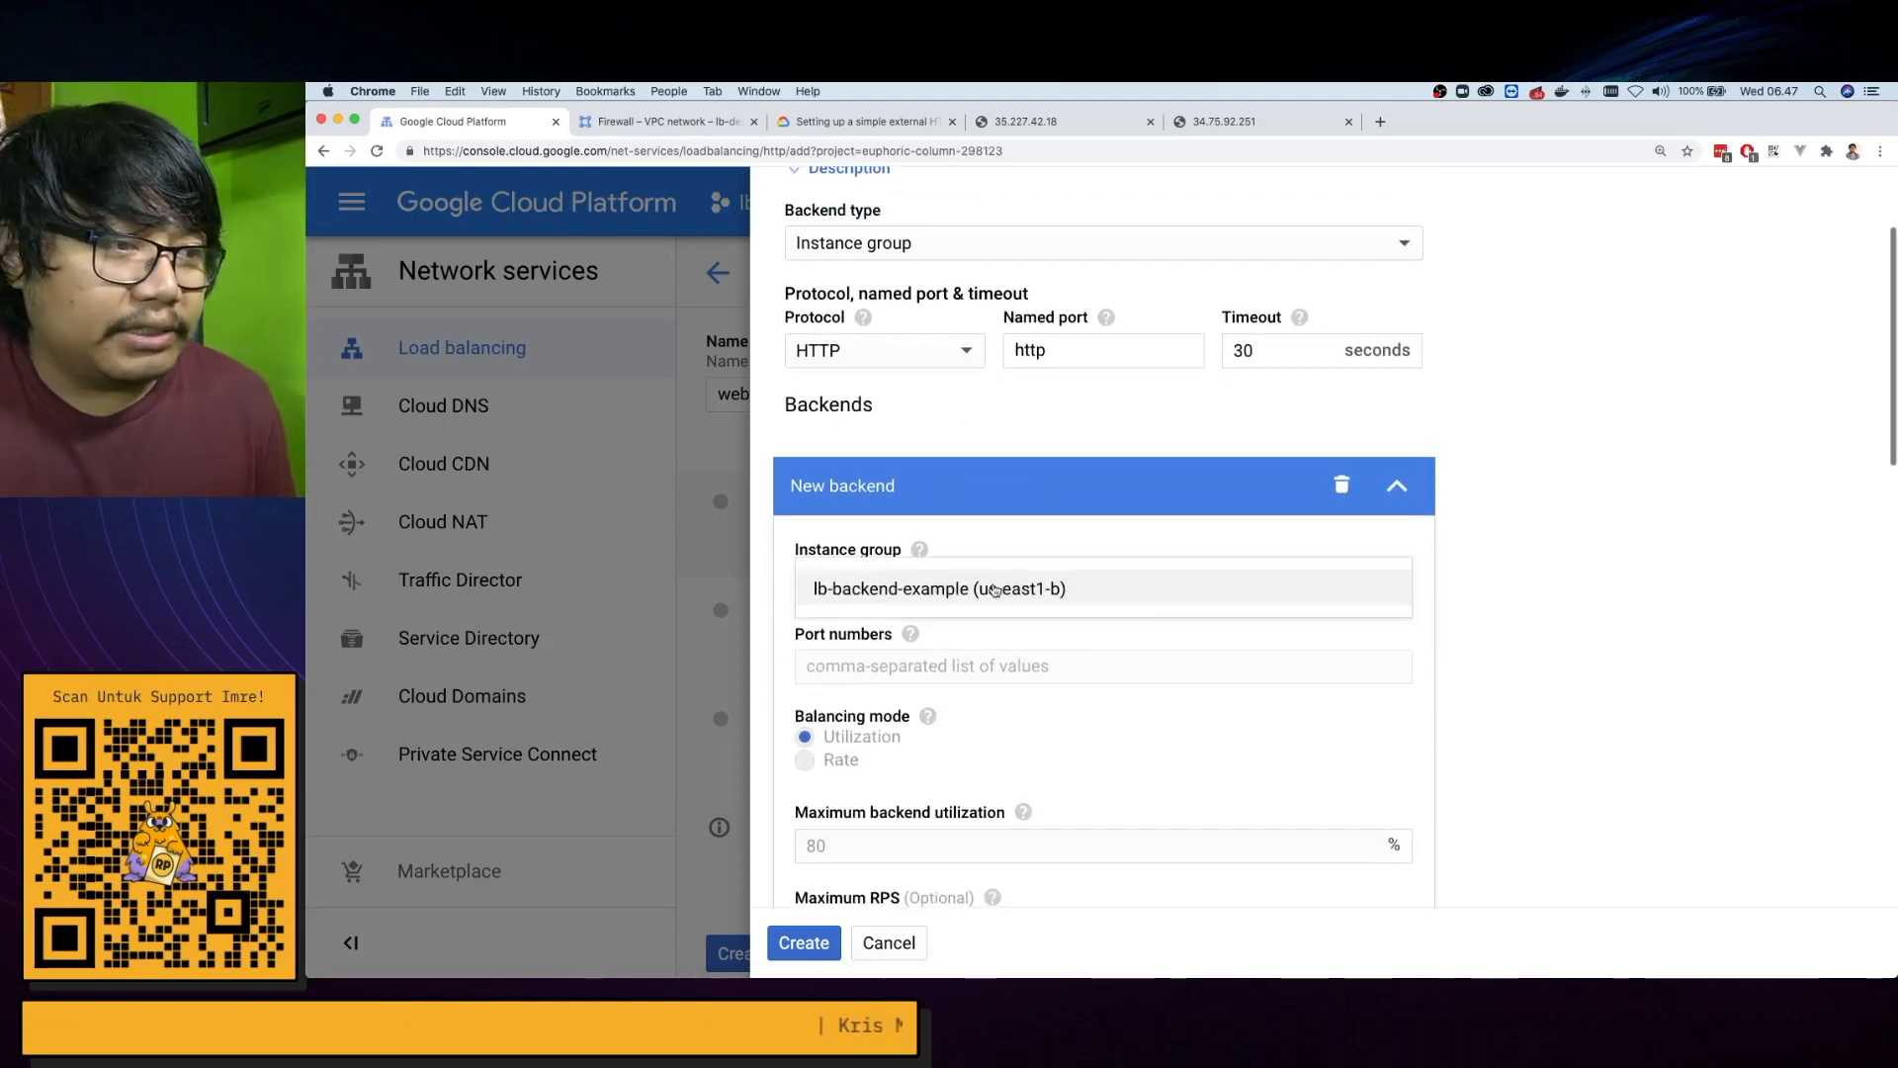
{"action": "left_click", "coordinate": [935, 591]}
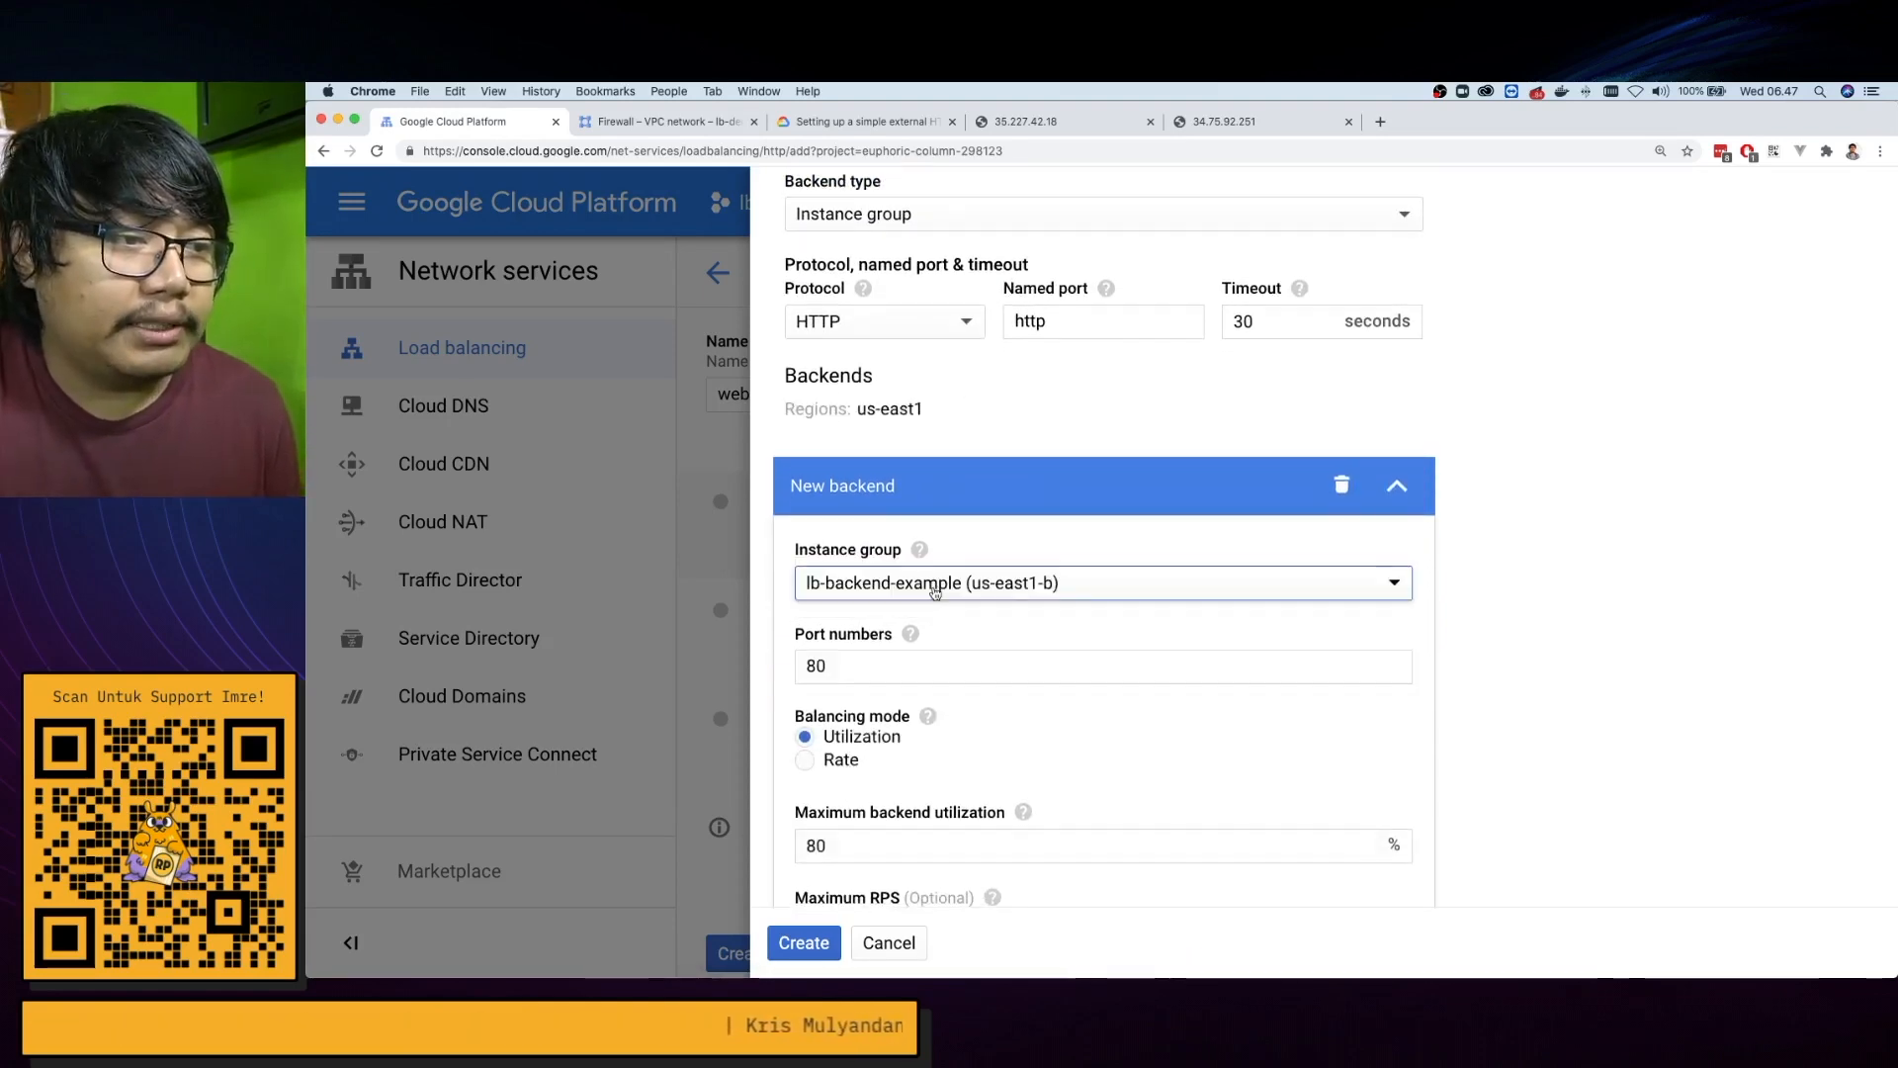
{"action": "scroll", "coordinate": [987, 628], "scroll_direction": "down", "scroll_amount": 3}
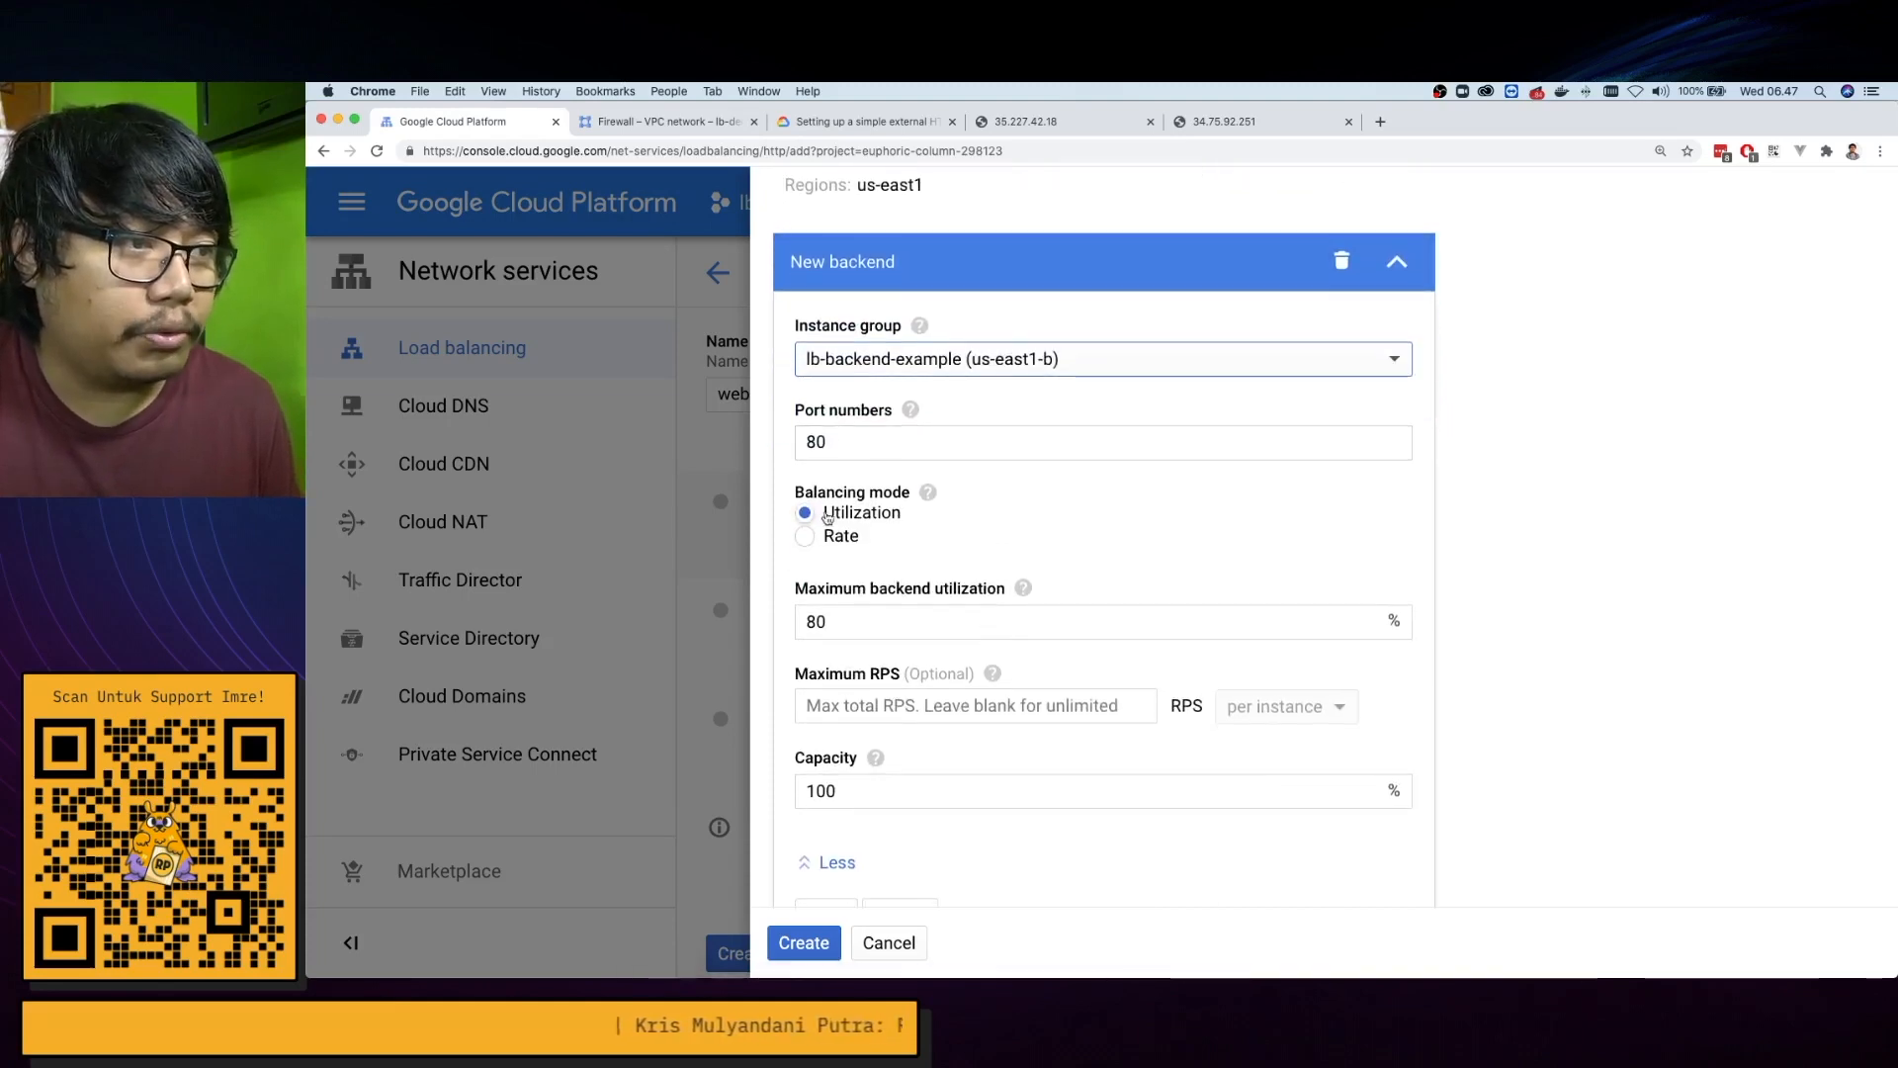
{"action": "scroll", "coordinate": [860, 570], "scroll_direction": "down", "scroll_amount": 2}
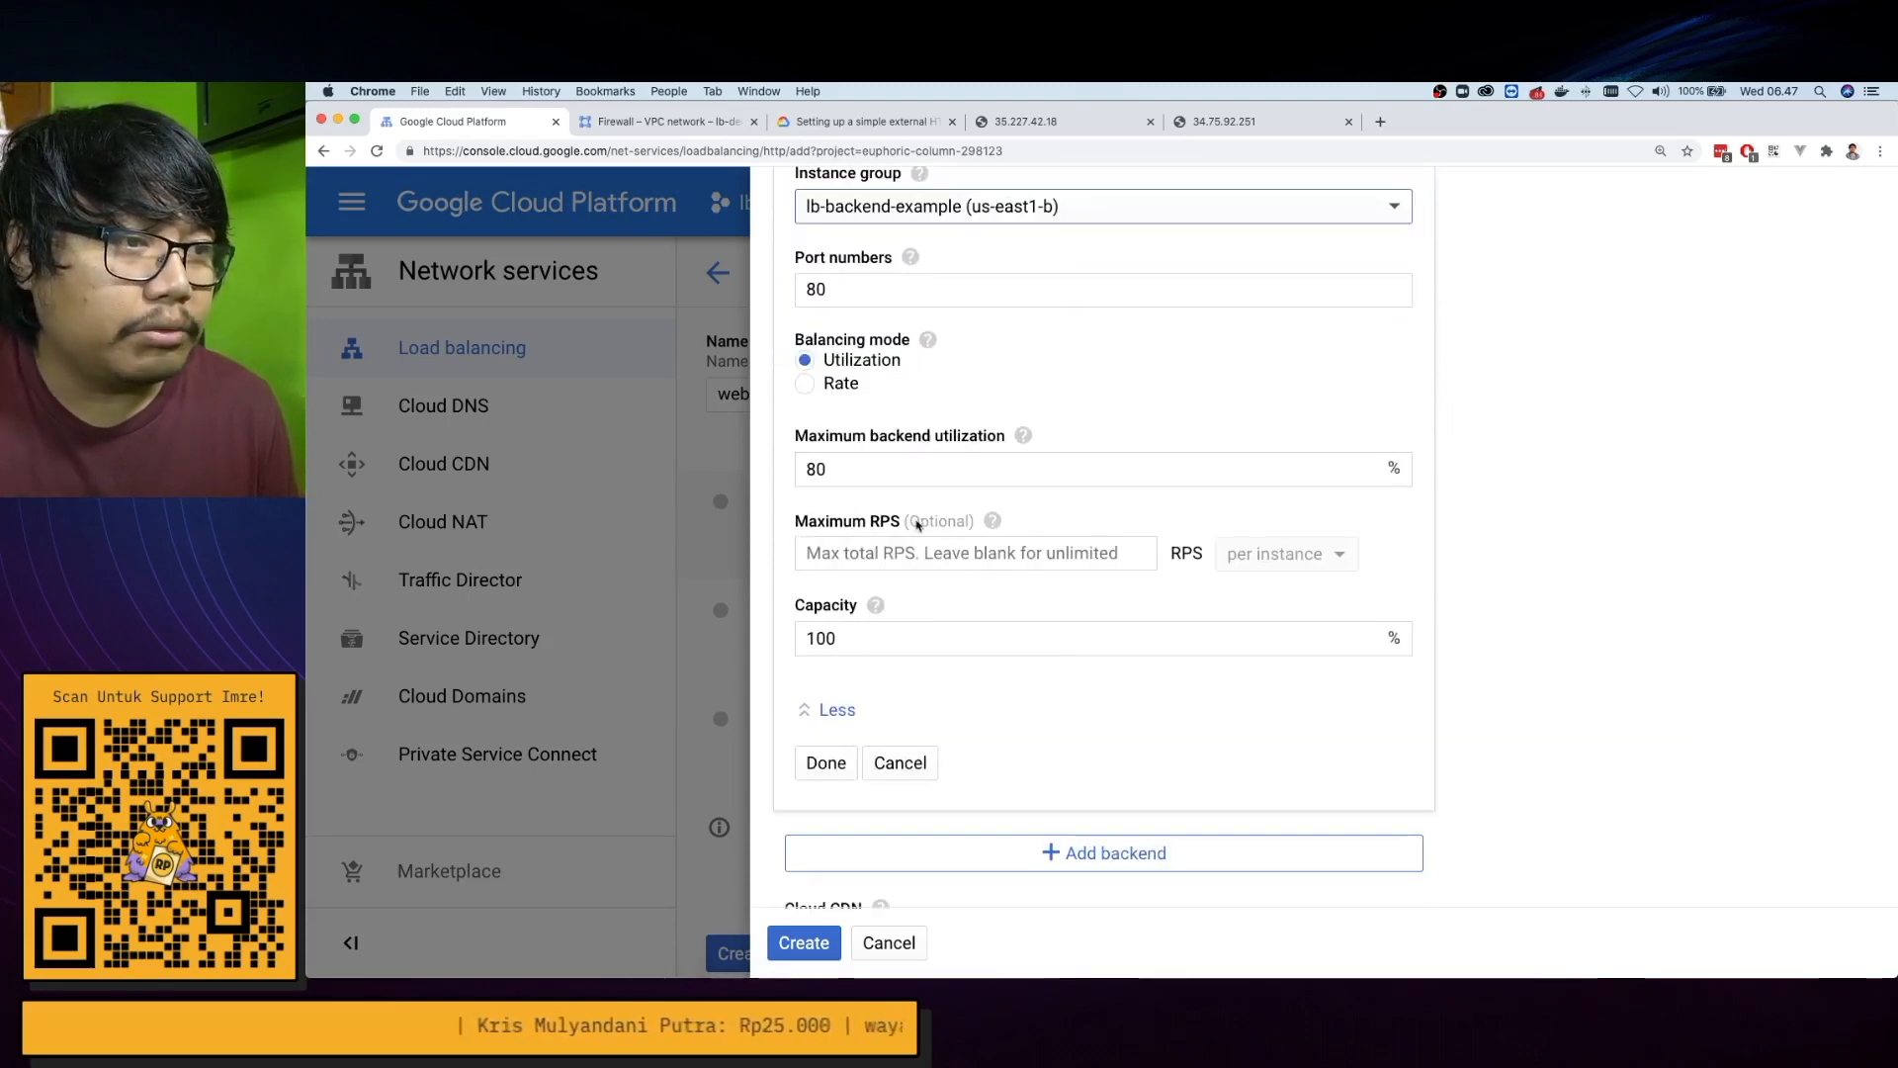
{"action": "scroll", "coordinate": [952, 602], "scroll_direction": "down", "scroll_amount": 2}
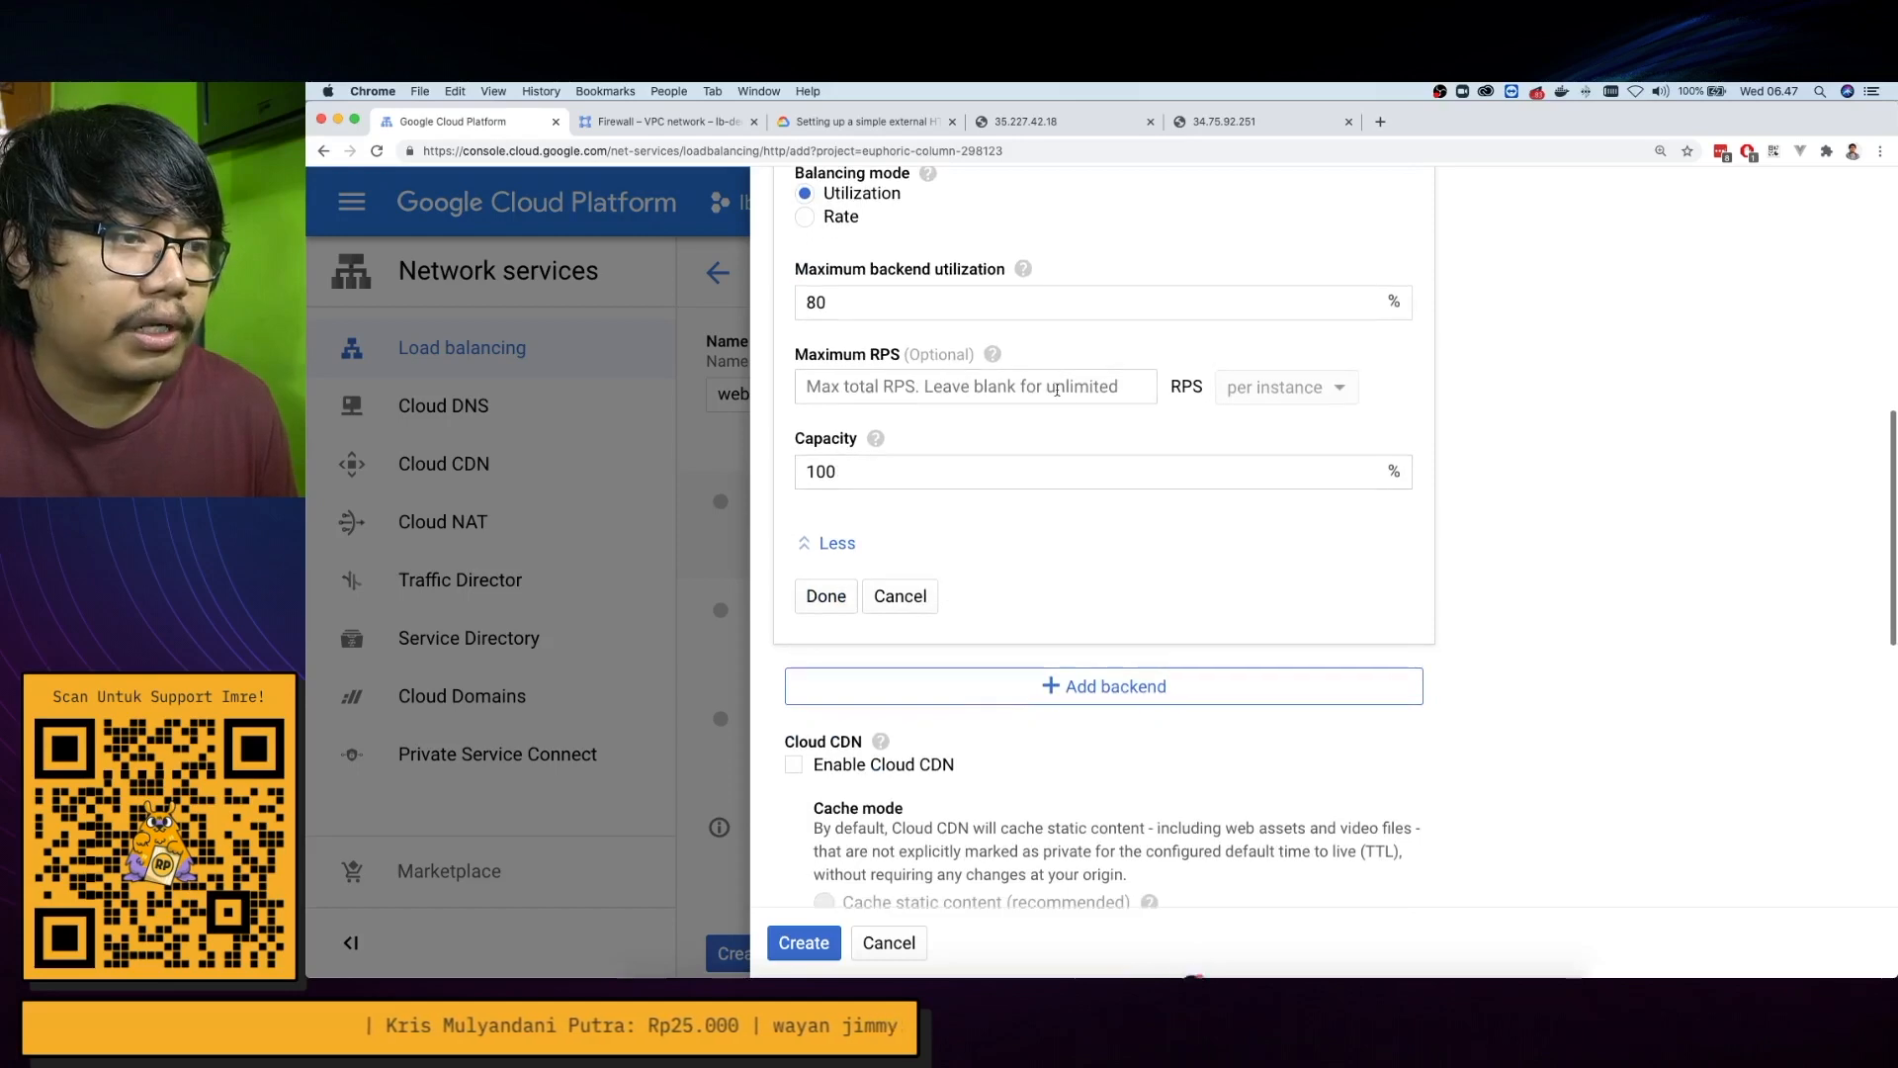
{"action": "left_click", "coordinate": [832, 594]}
Create an HTTP health check named http-basic-check on port 80 with request path / for the backend service
{"action": "scroll", "coordinate": [994, 544], "scroll_direction": "down", "scroll_amount": 1}
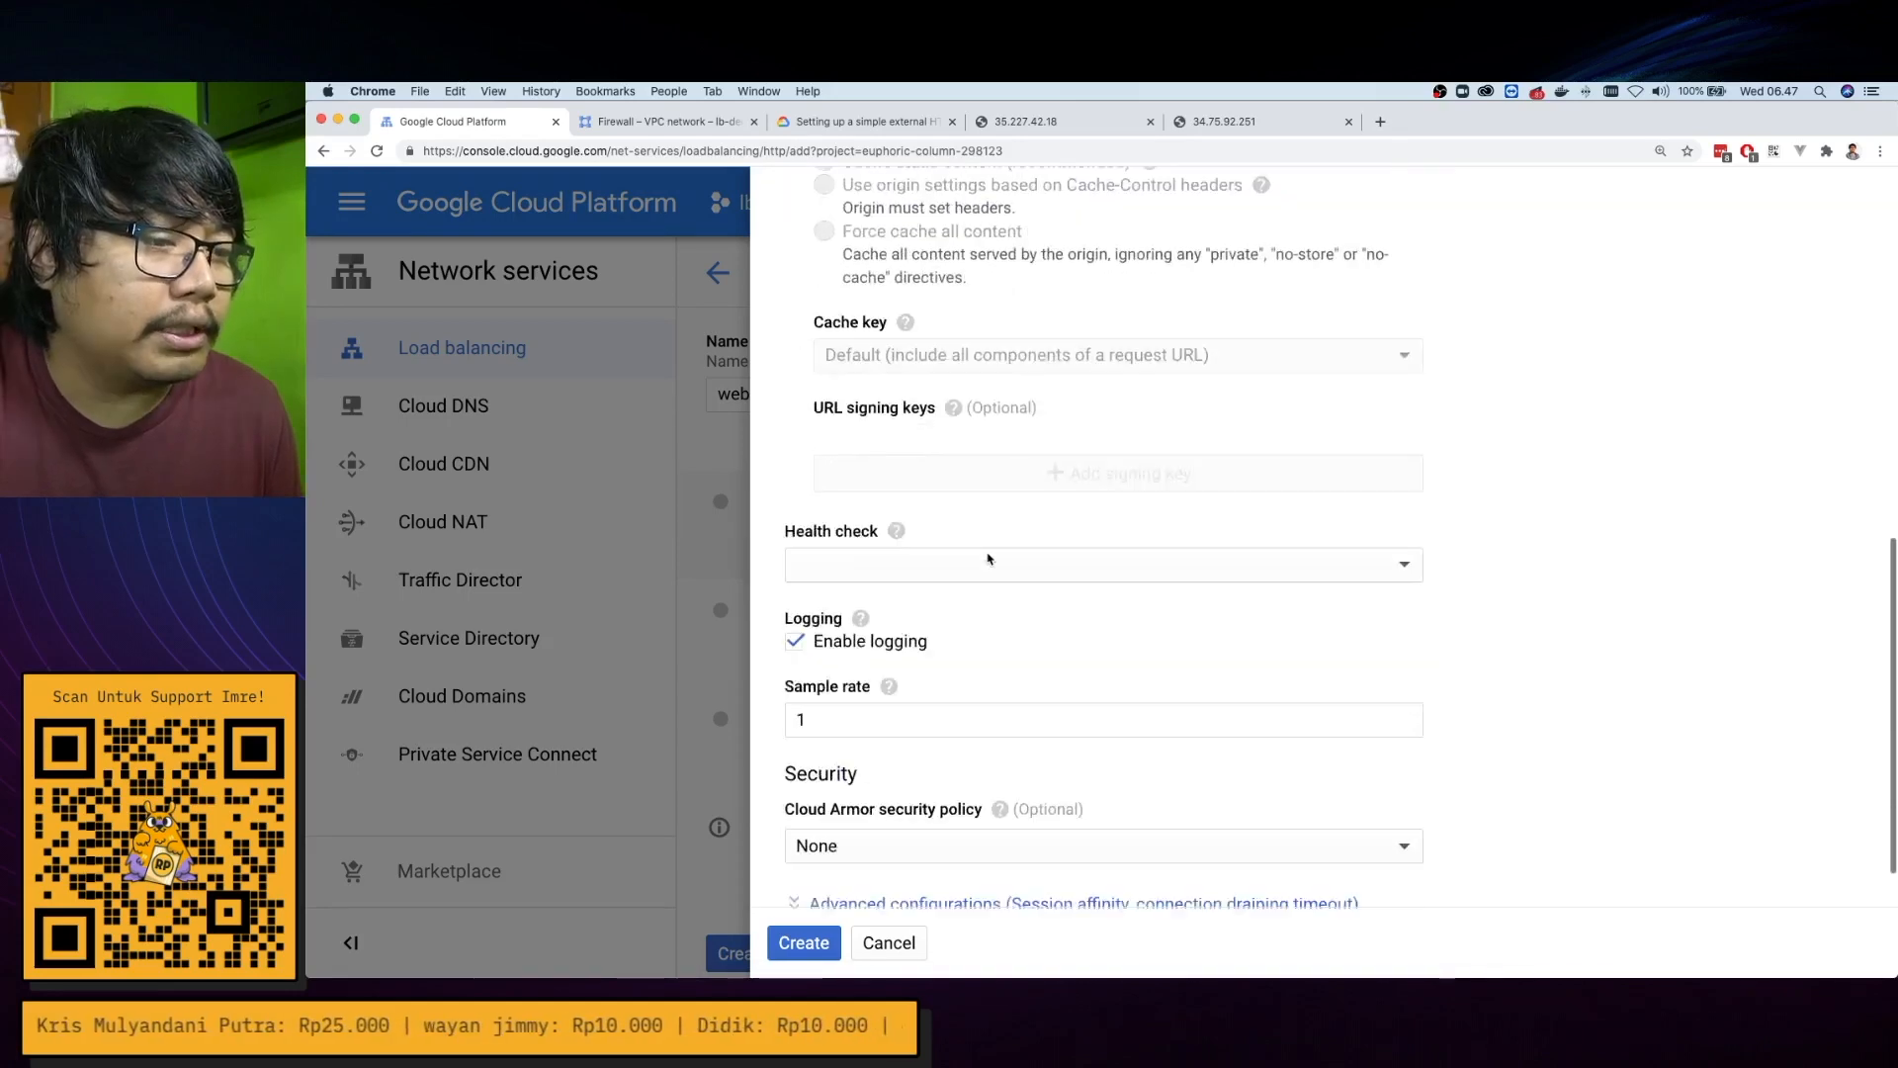
{"action": "left_click", "coordinate": [944, 494]}
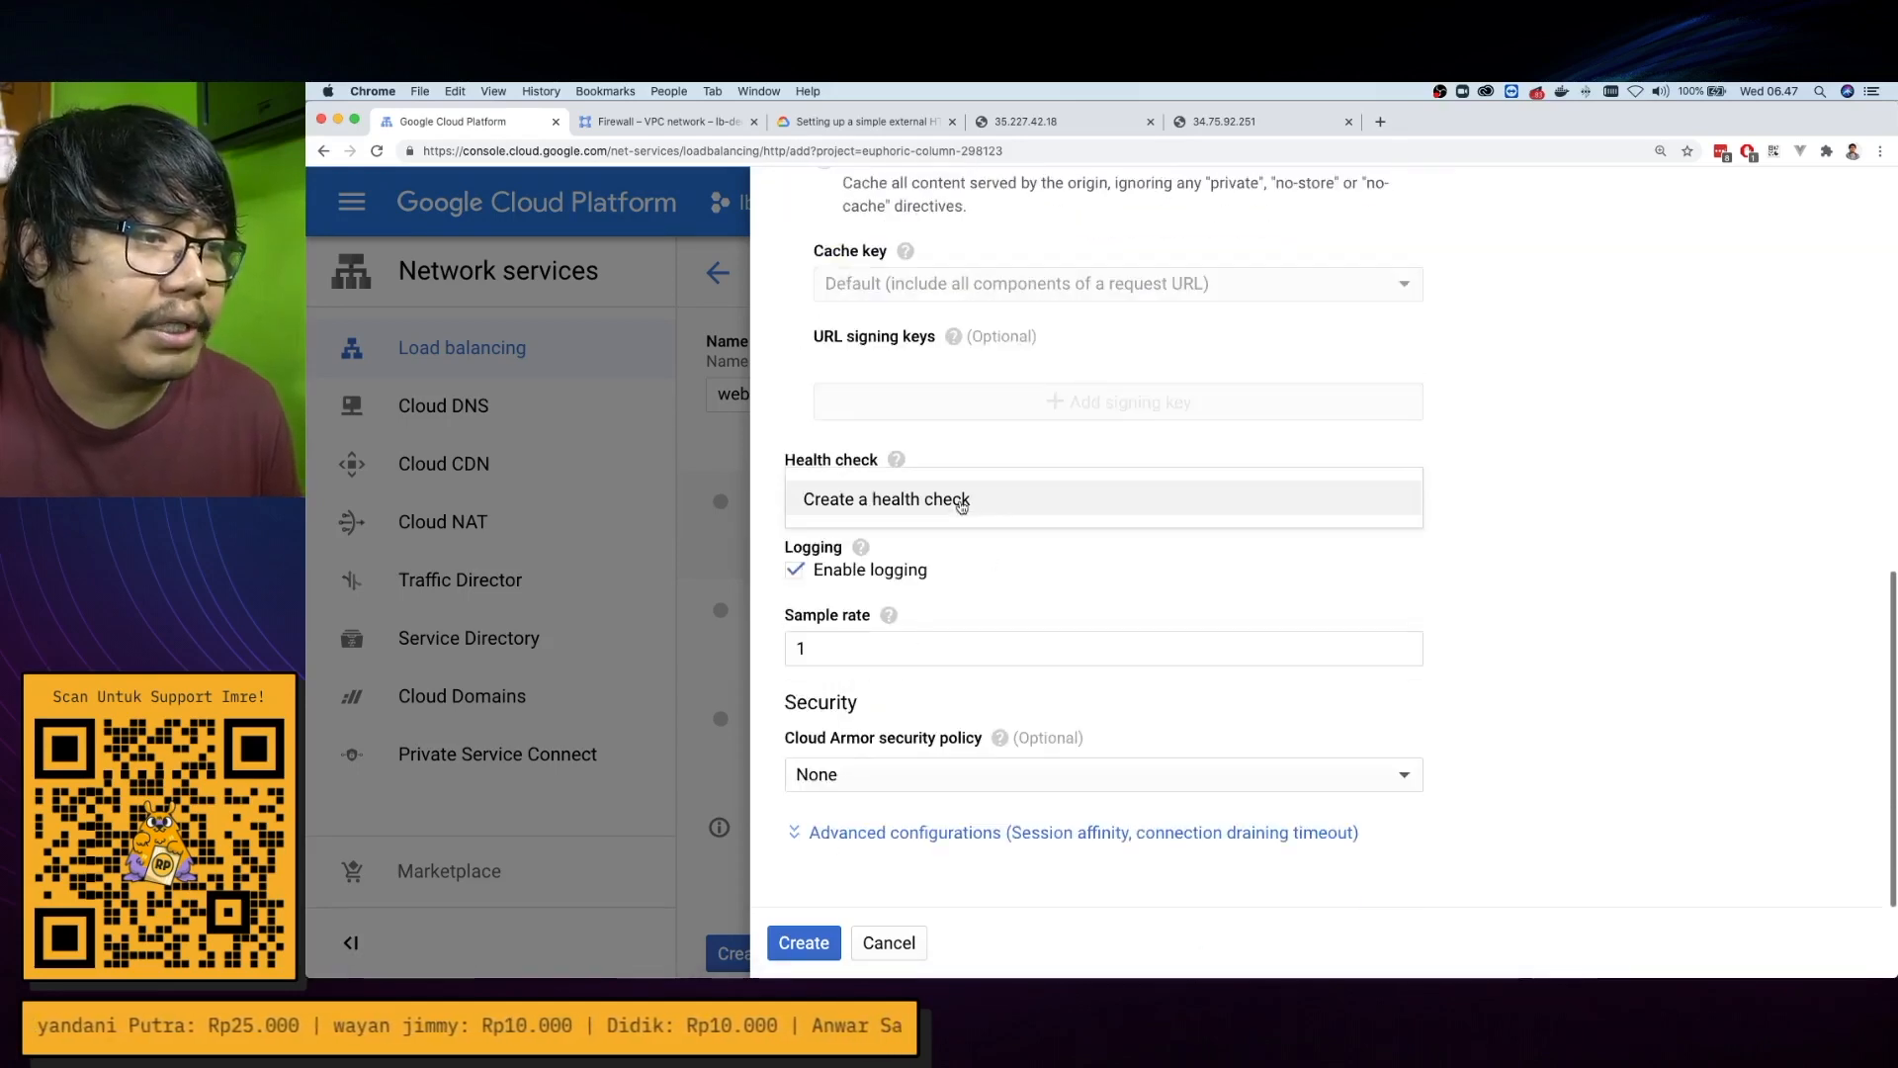
{"action": "left_click", "coordinate": [894, 501]}
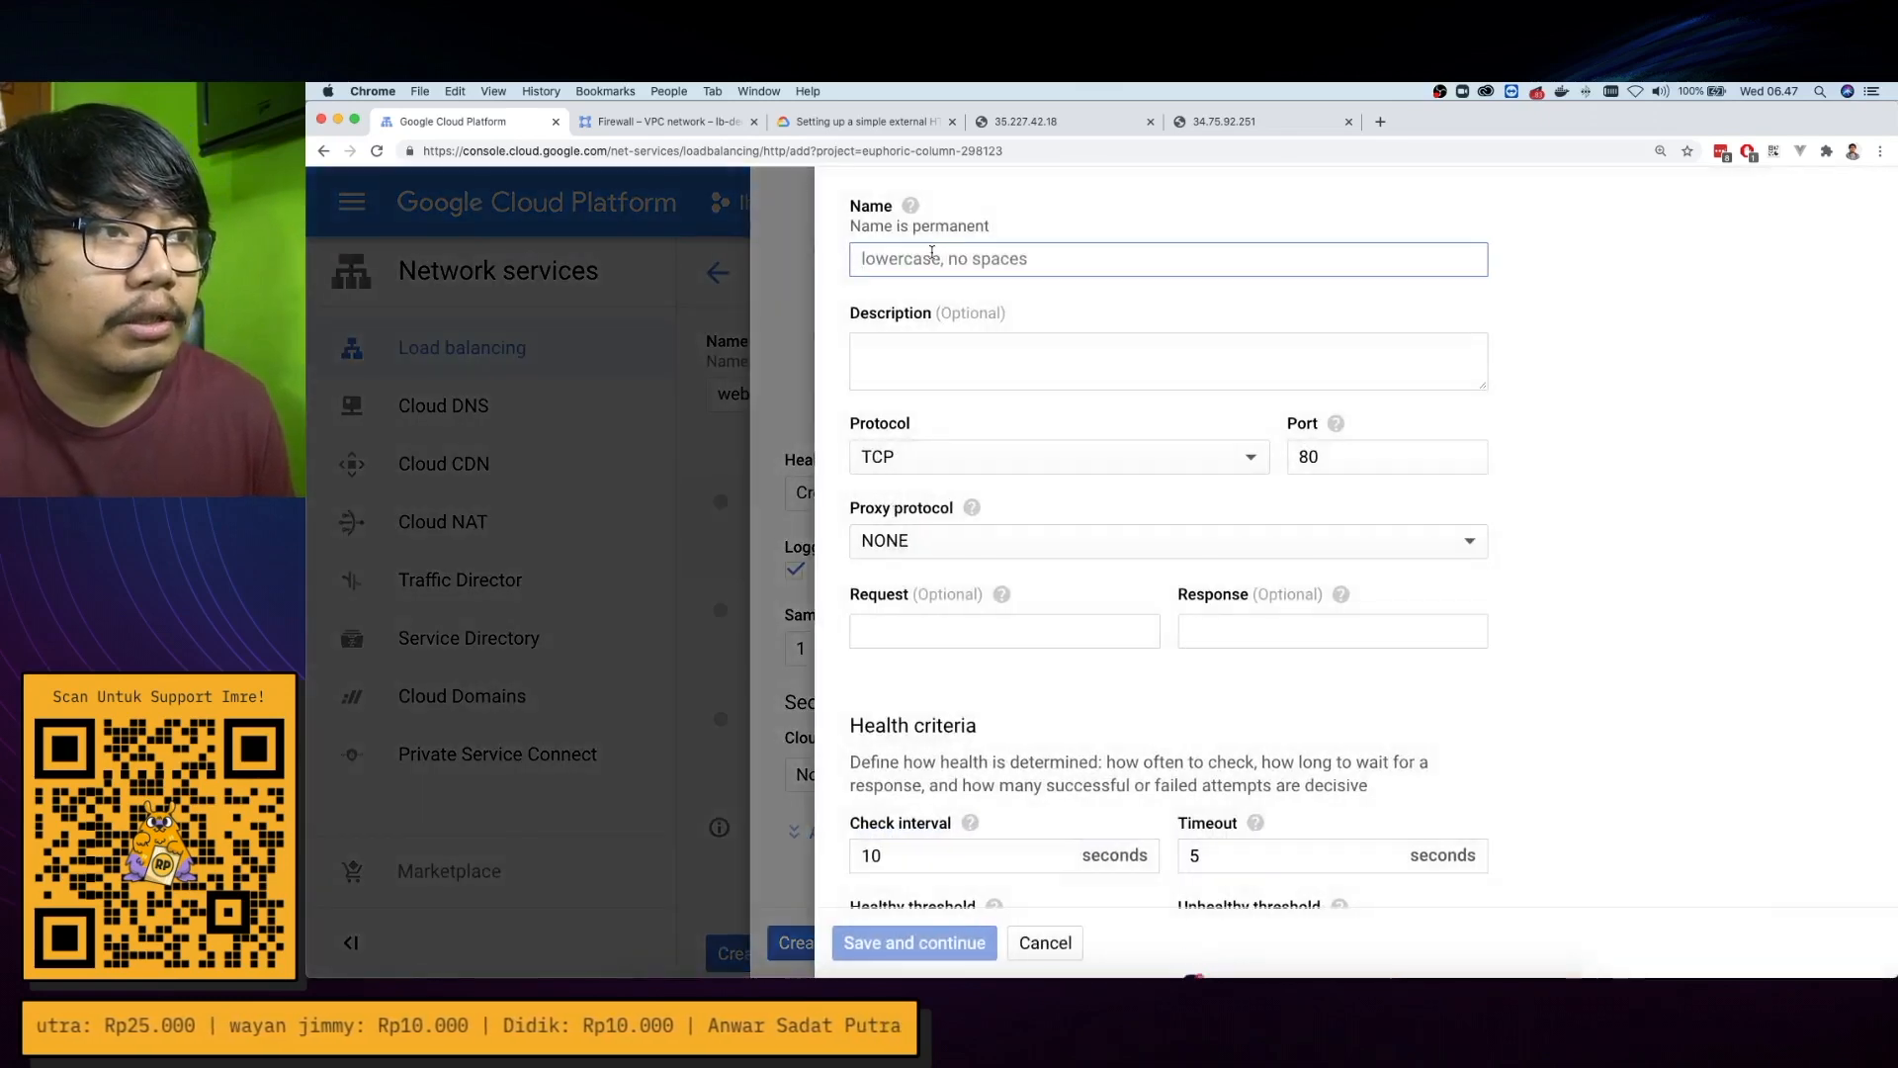
{"action": "type", "text": "h"}
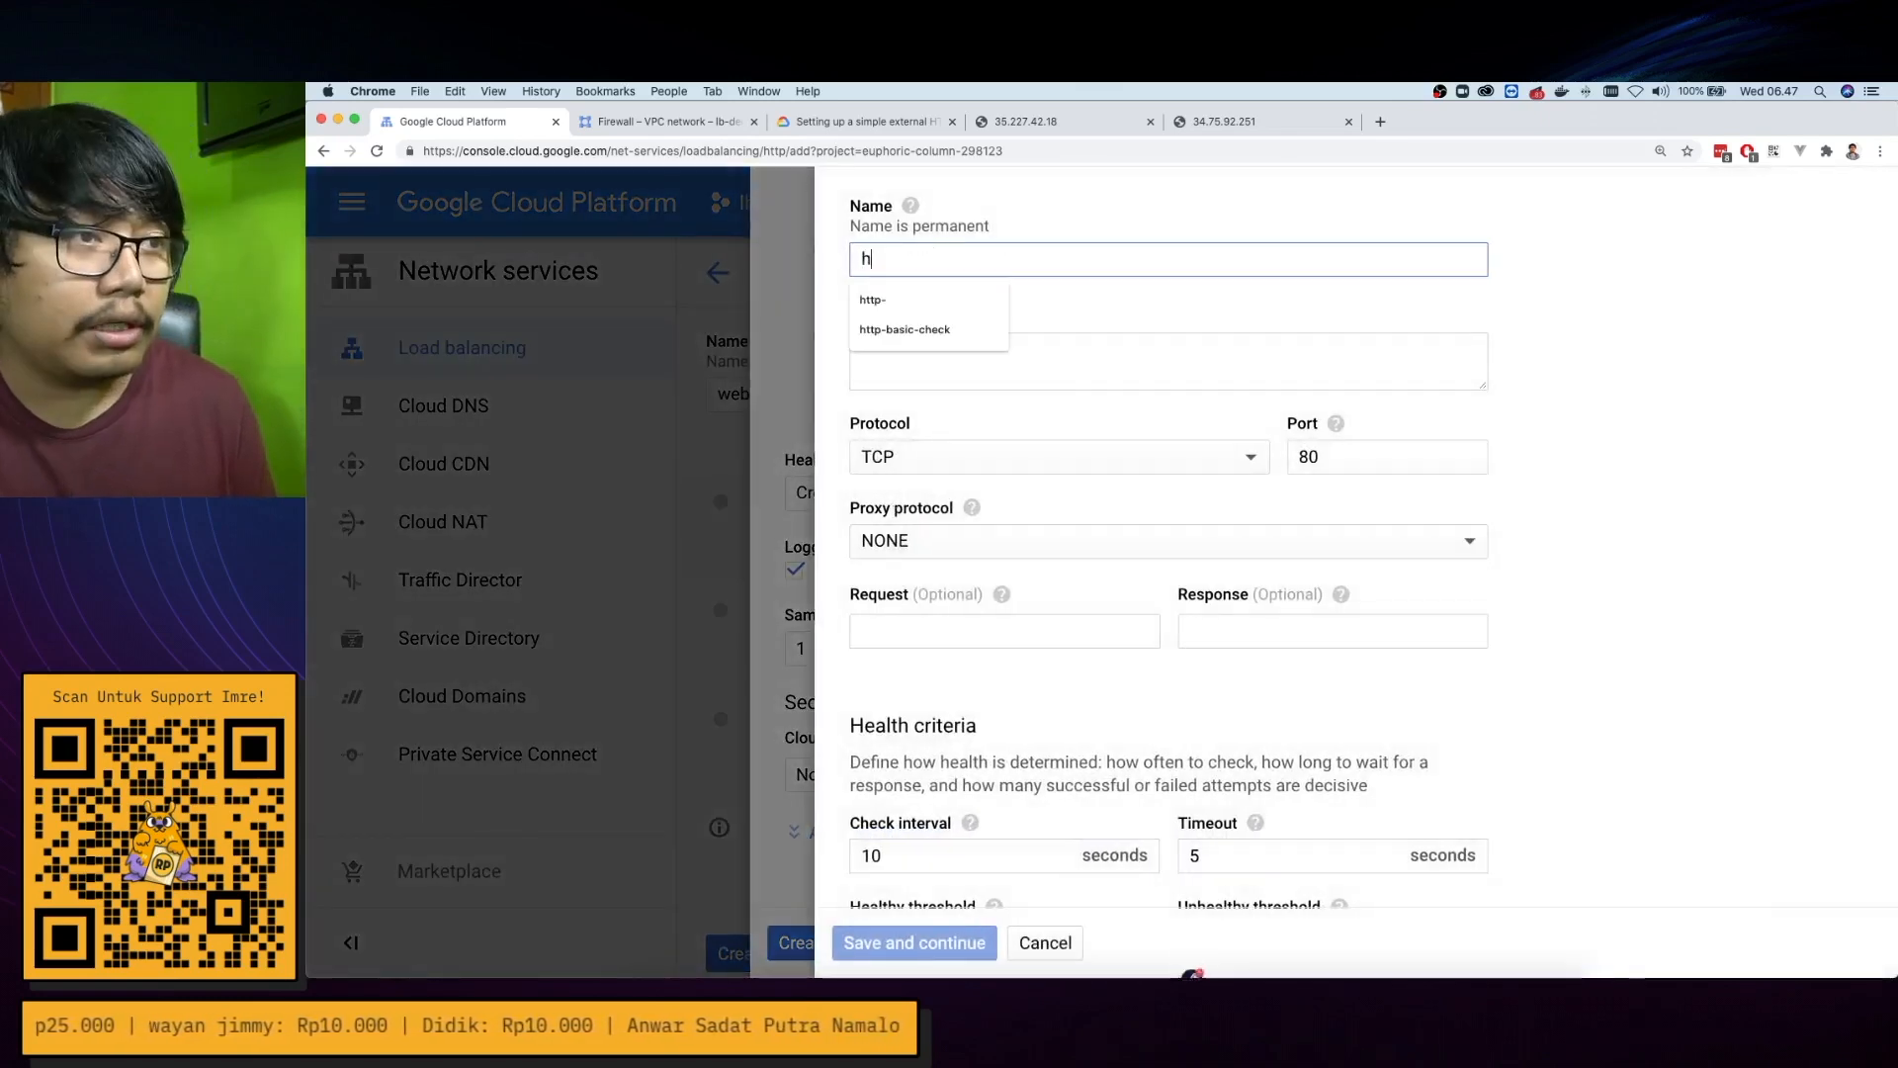
{"action": "left_click", "coordinate": [904, 330]}
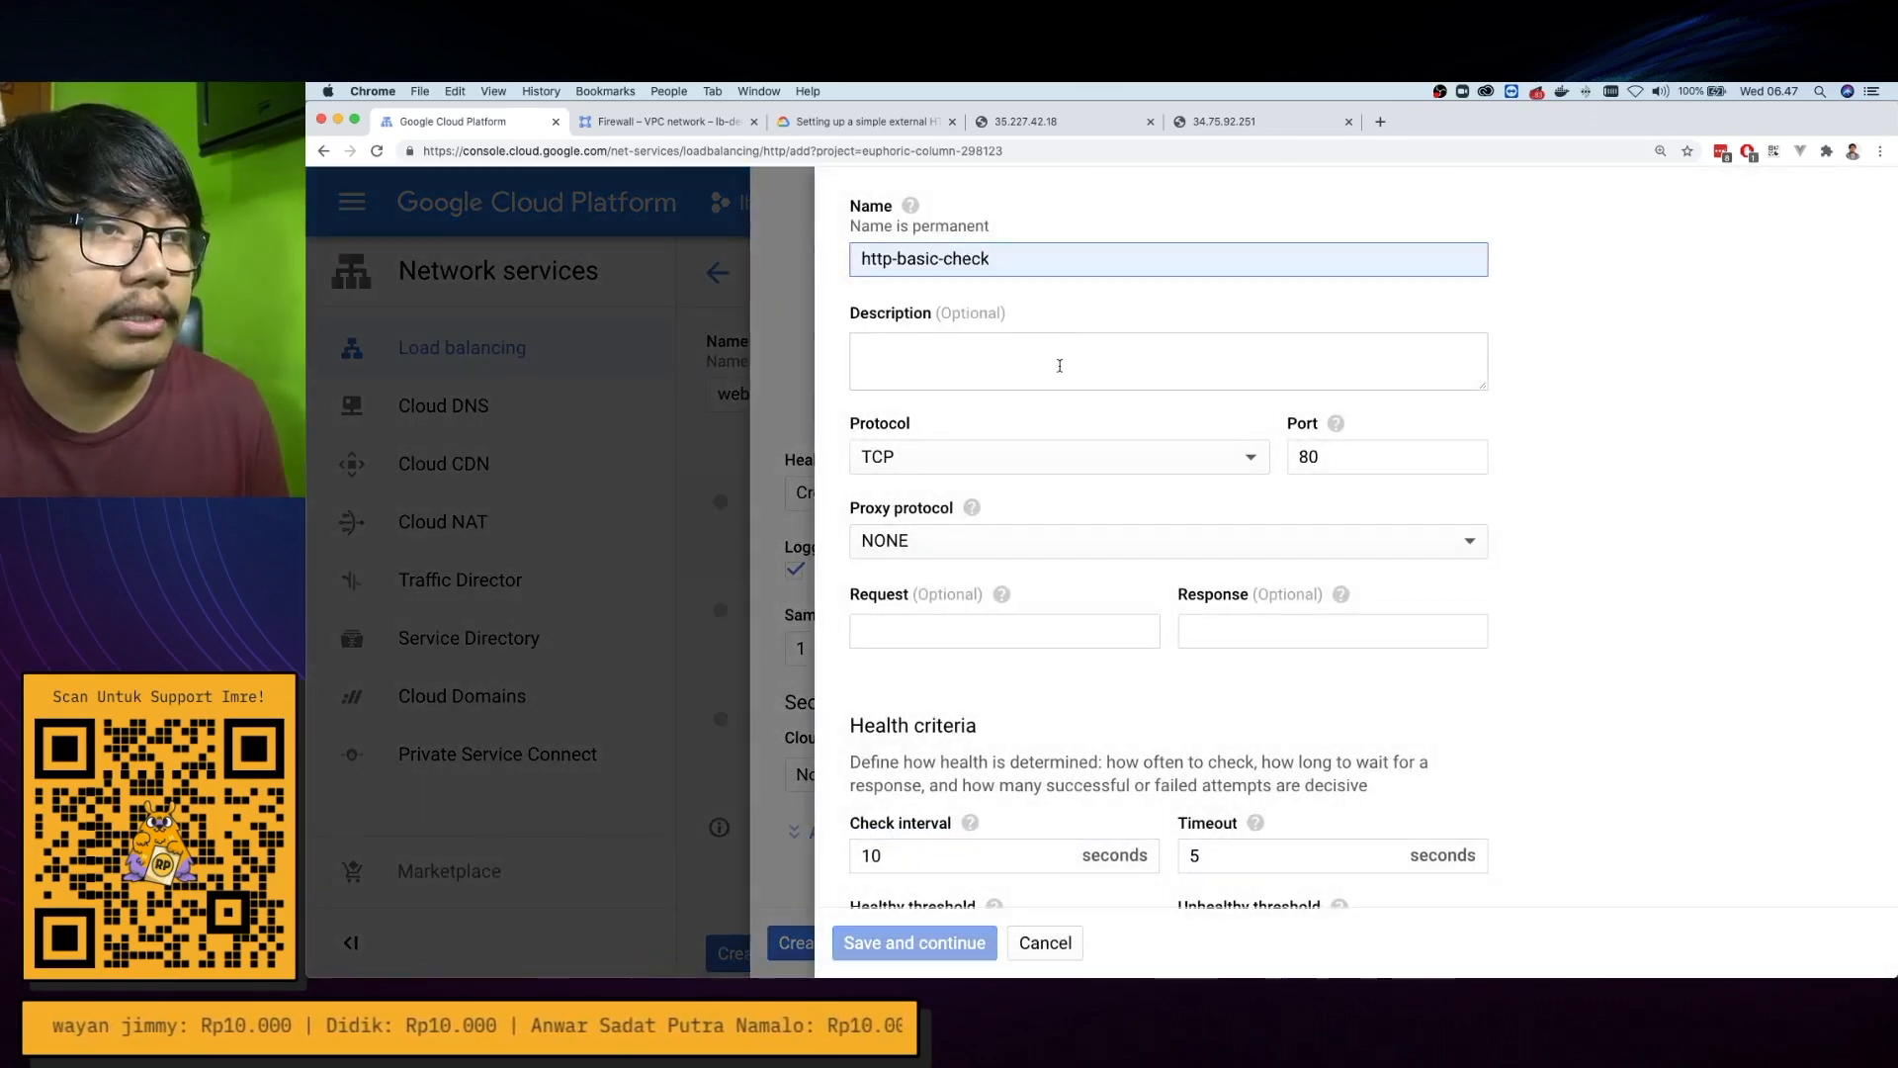
{"action": "left_click", "coordinate": [986, 456]}
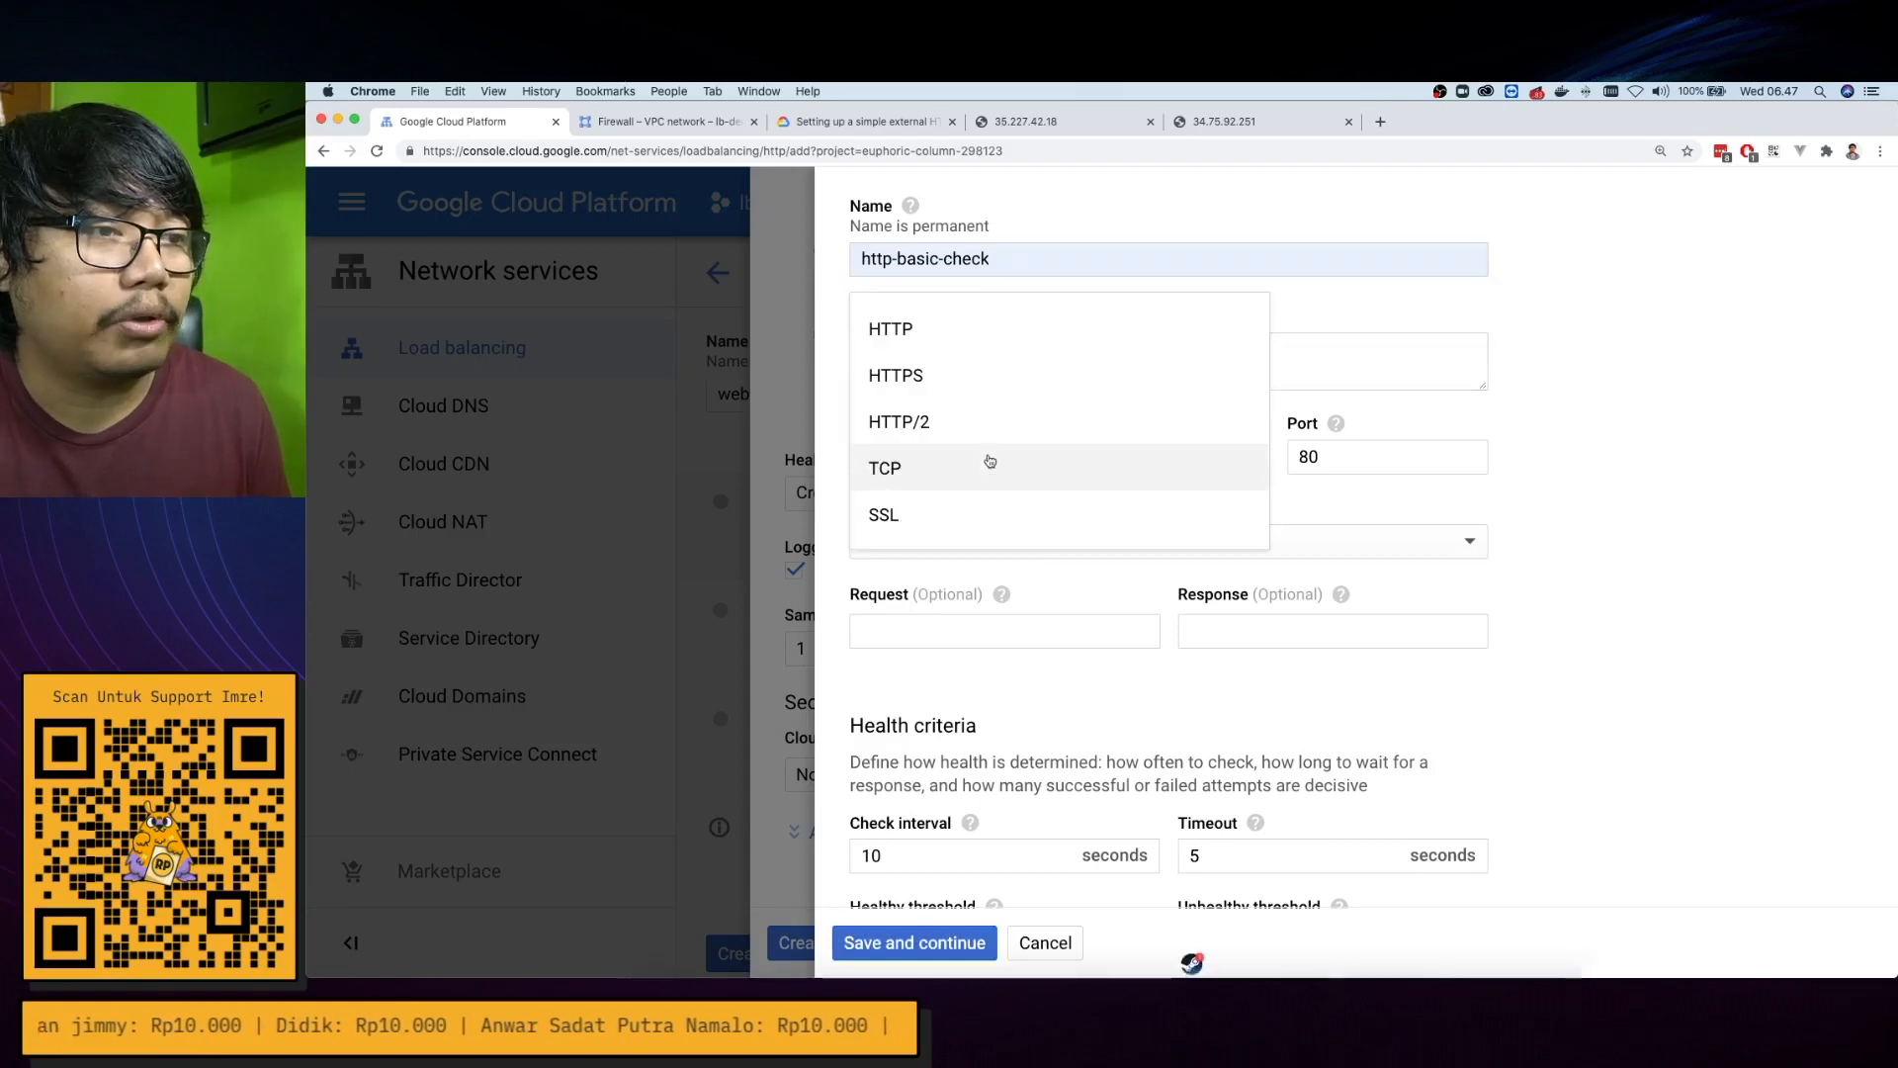
{"action": "left_click", "coordinate": [953, 334]}
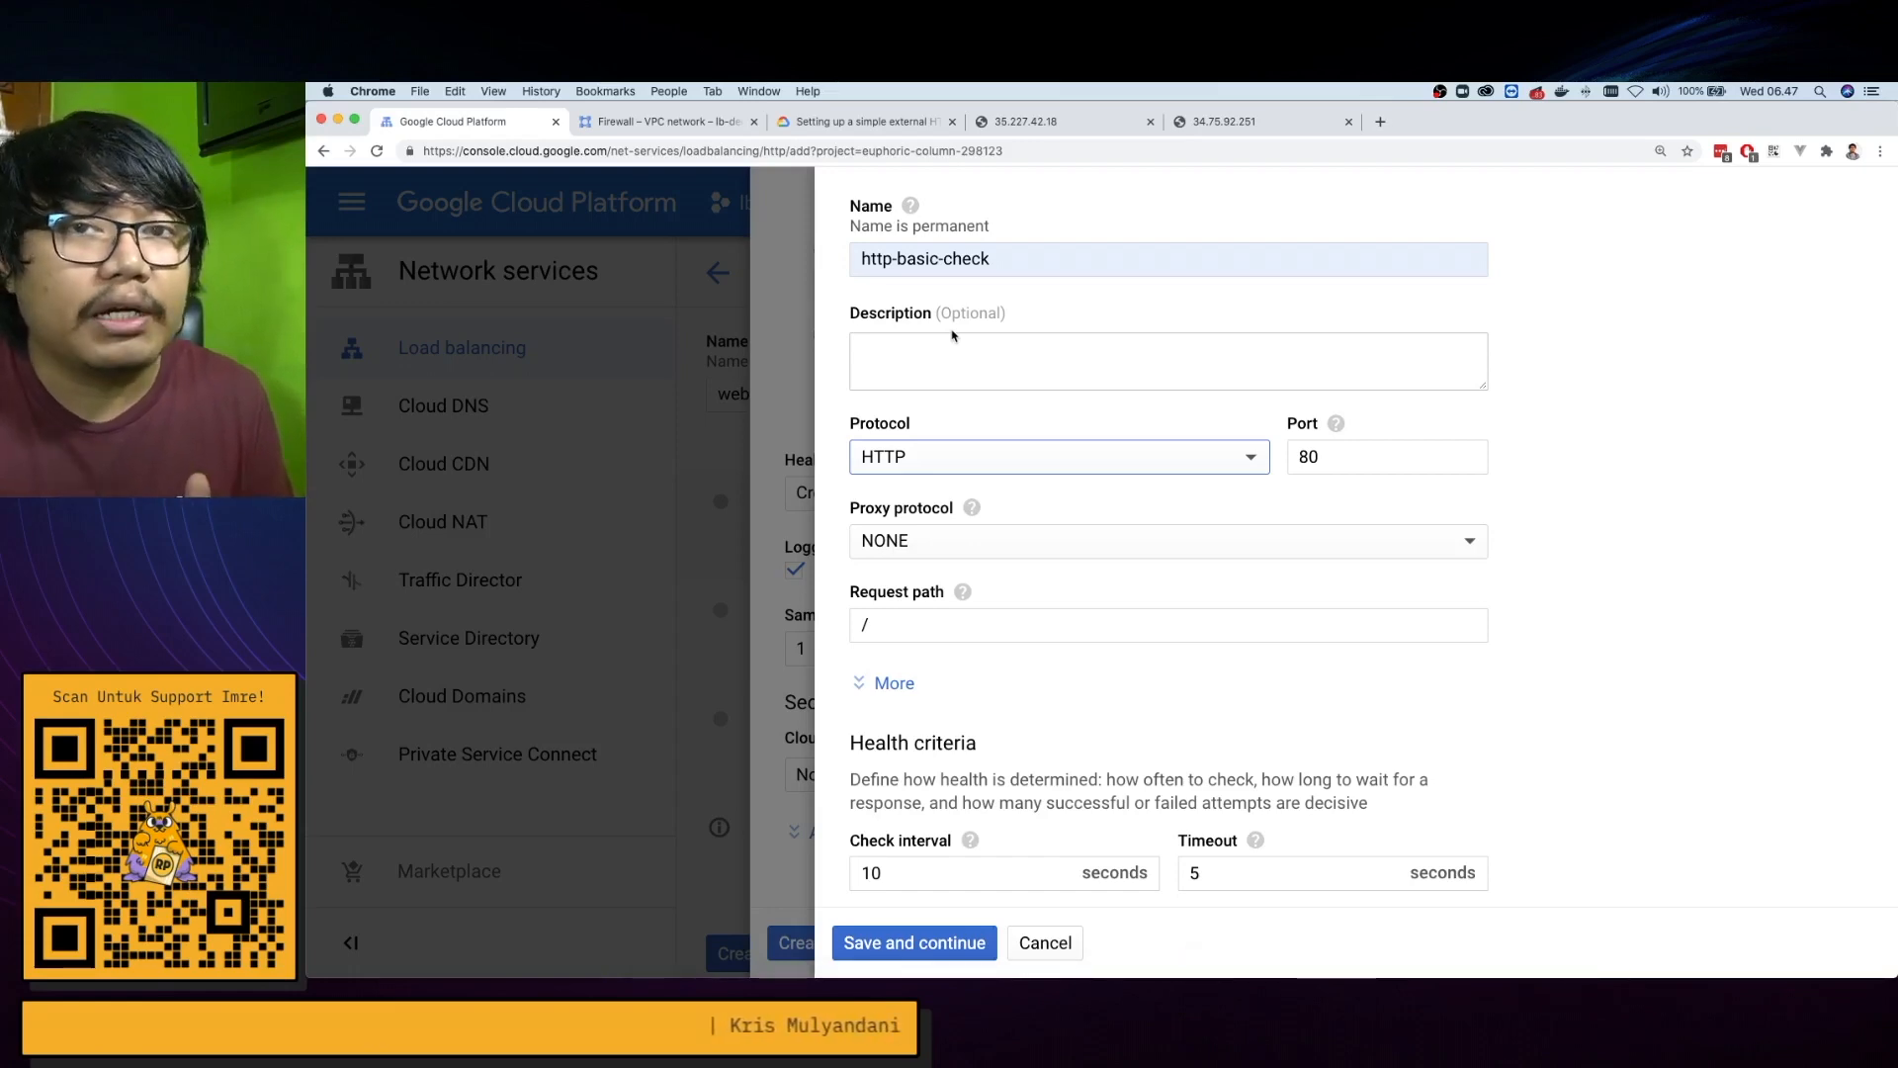
{"action": "scroll", "coordinate": [966, 462], "scroll_direction": "down", "scroll_amount": 3}
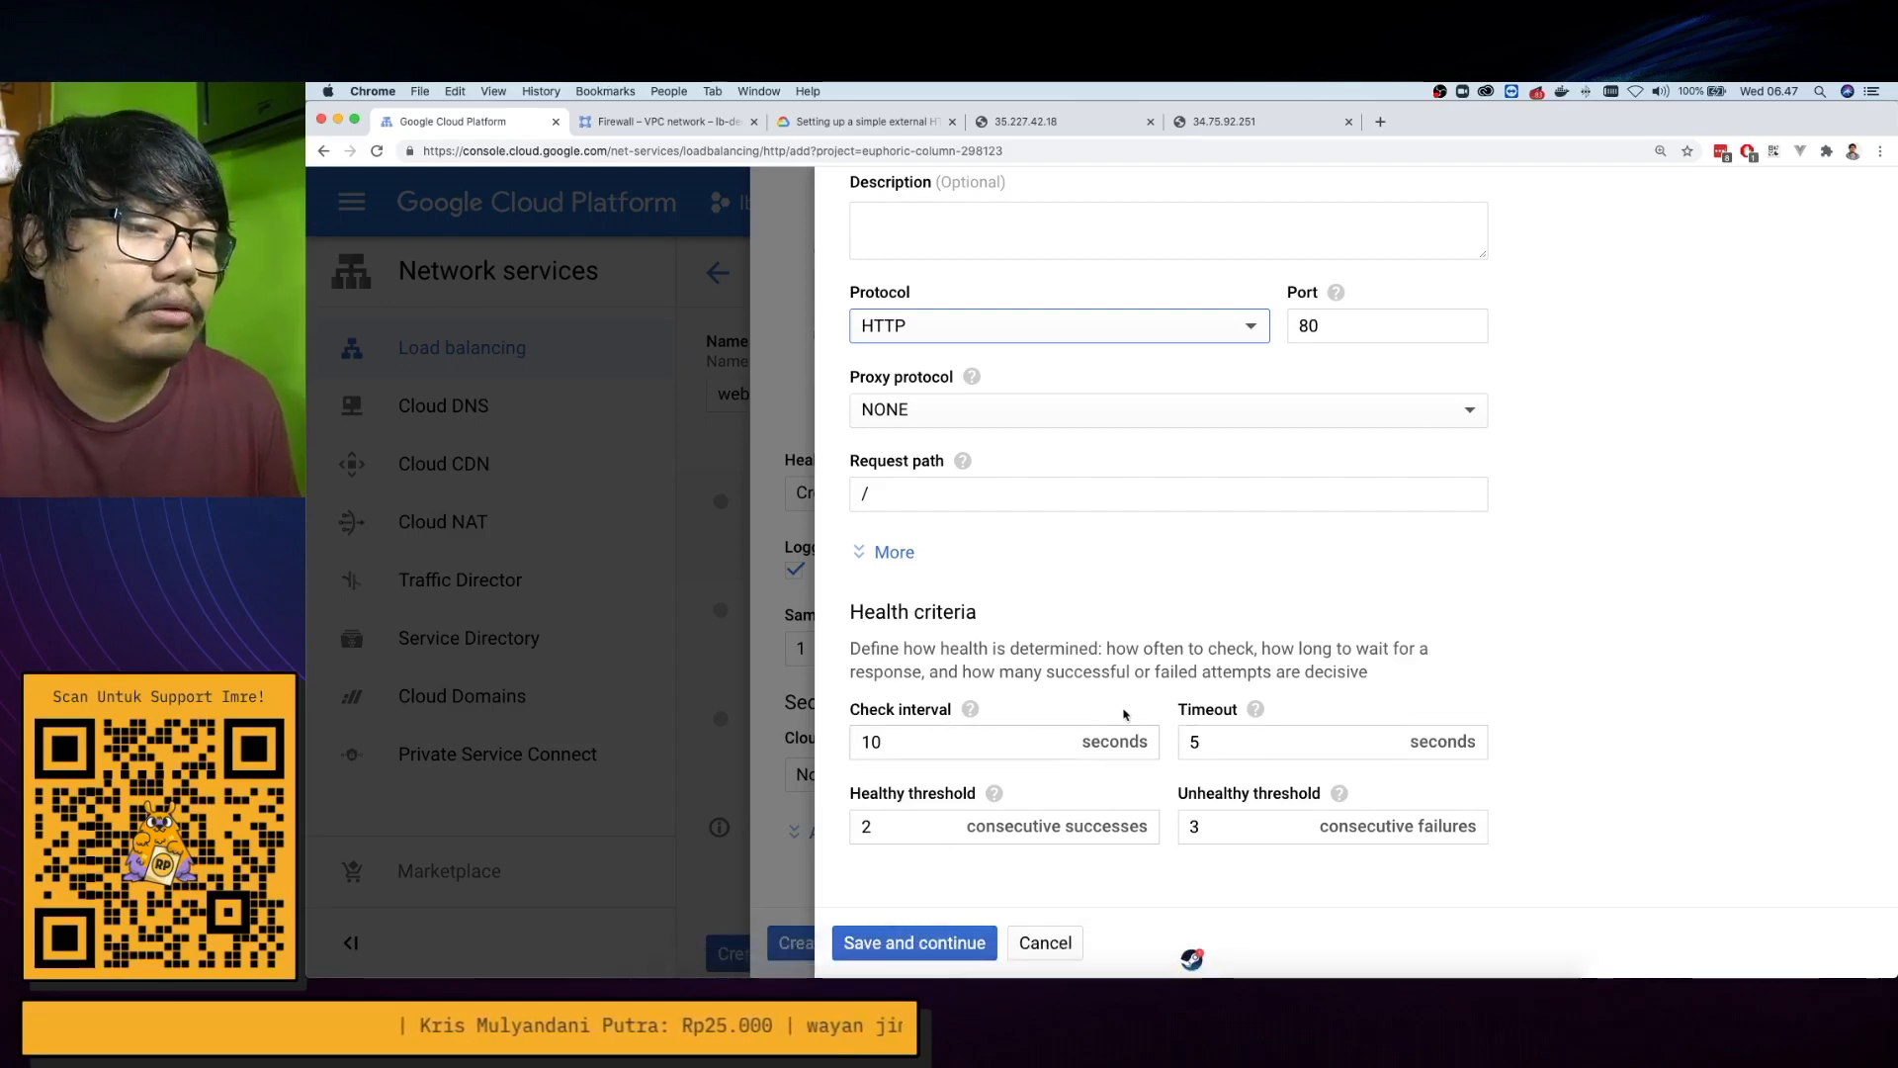
{"action": "left_click", "coordinate": [915, 944]}
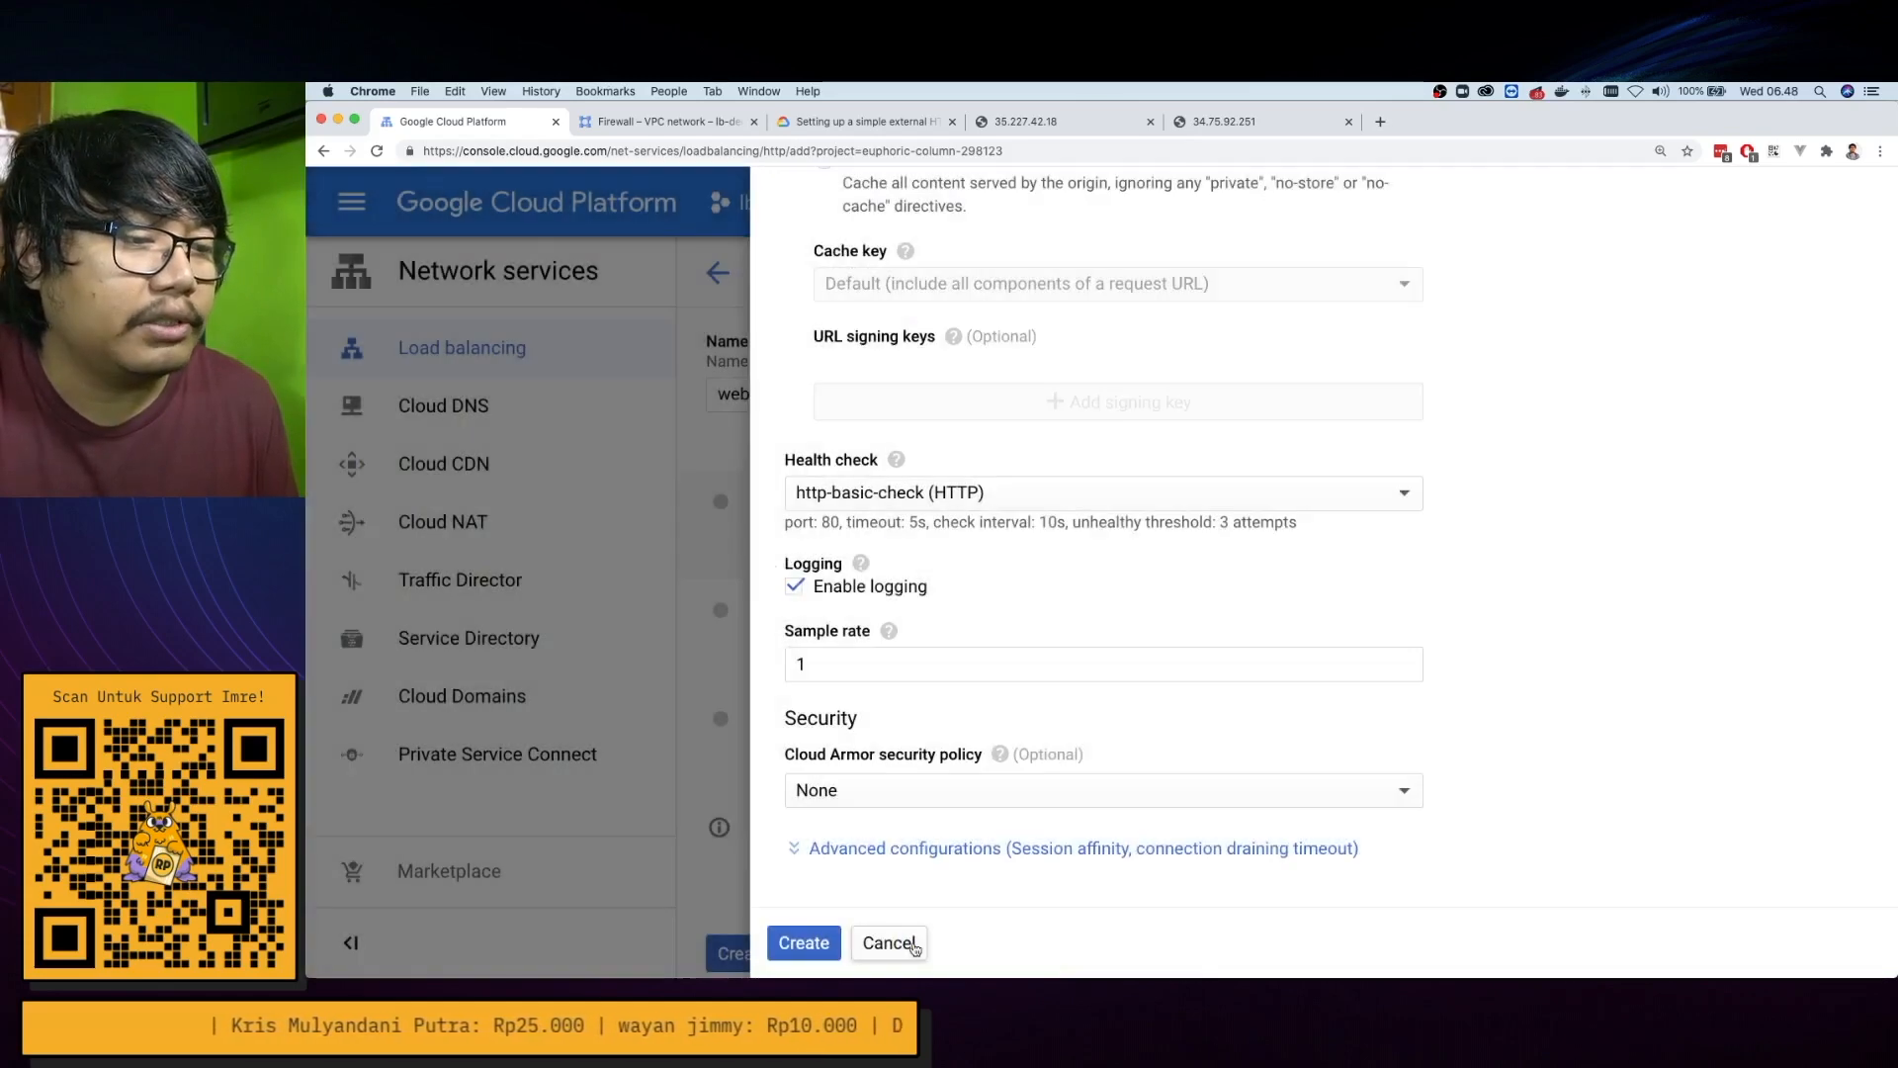
Keep session affinity at None in the advanced configurations and create the backend service
{"action": "left_click", "coordinate": [887, 850]}
{"action": "scroll", "coordinate": [888, 852], "scroll_direction": "down", "scroll_amount": 5}
{"action": "scroll", "coordinate": [887, 852], "scroll_direction": "down", "scroll_amount": 2}
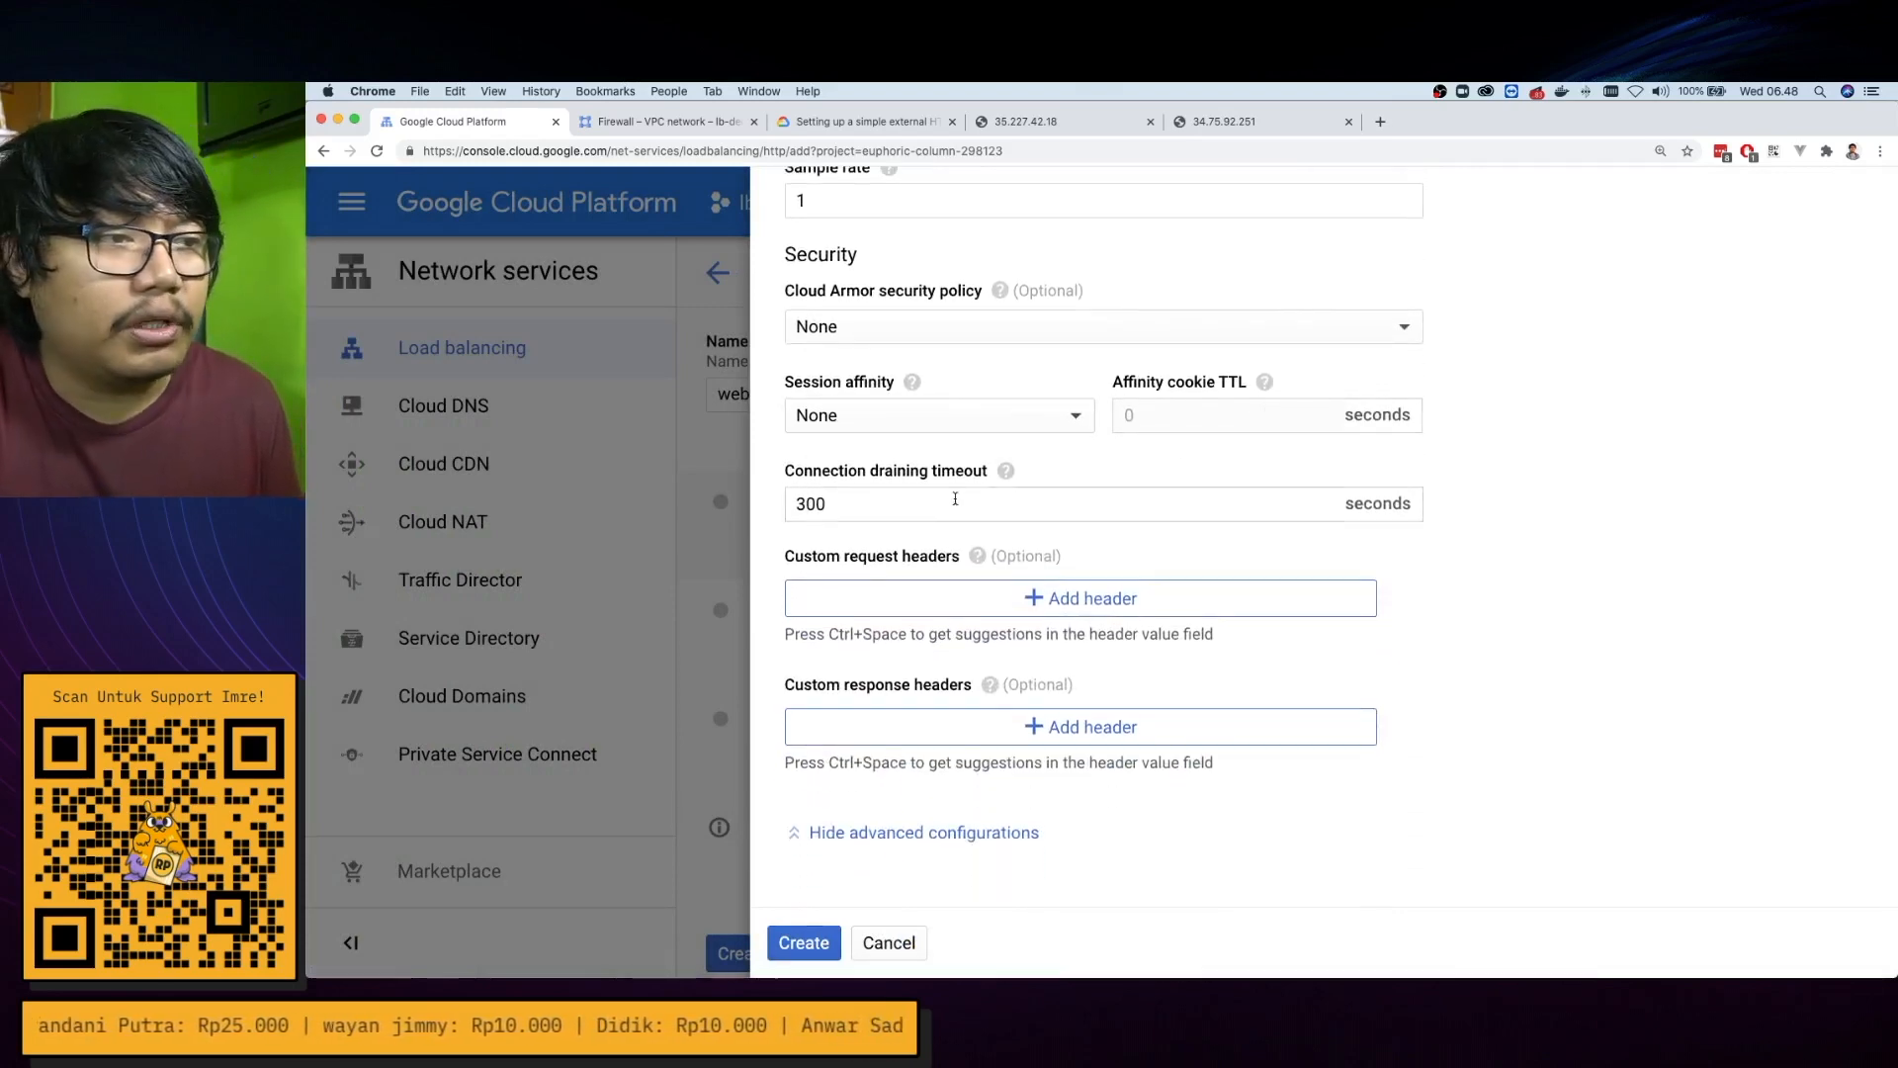
{"action": "left_click", "coordinate": [906, 428]}
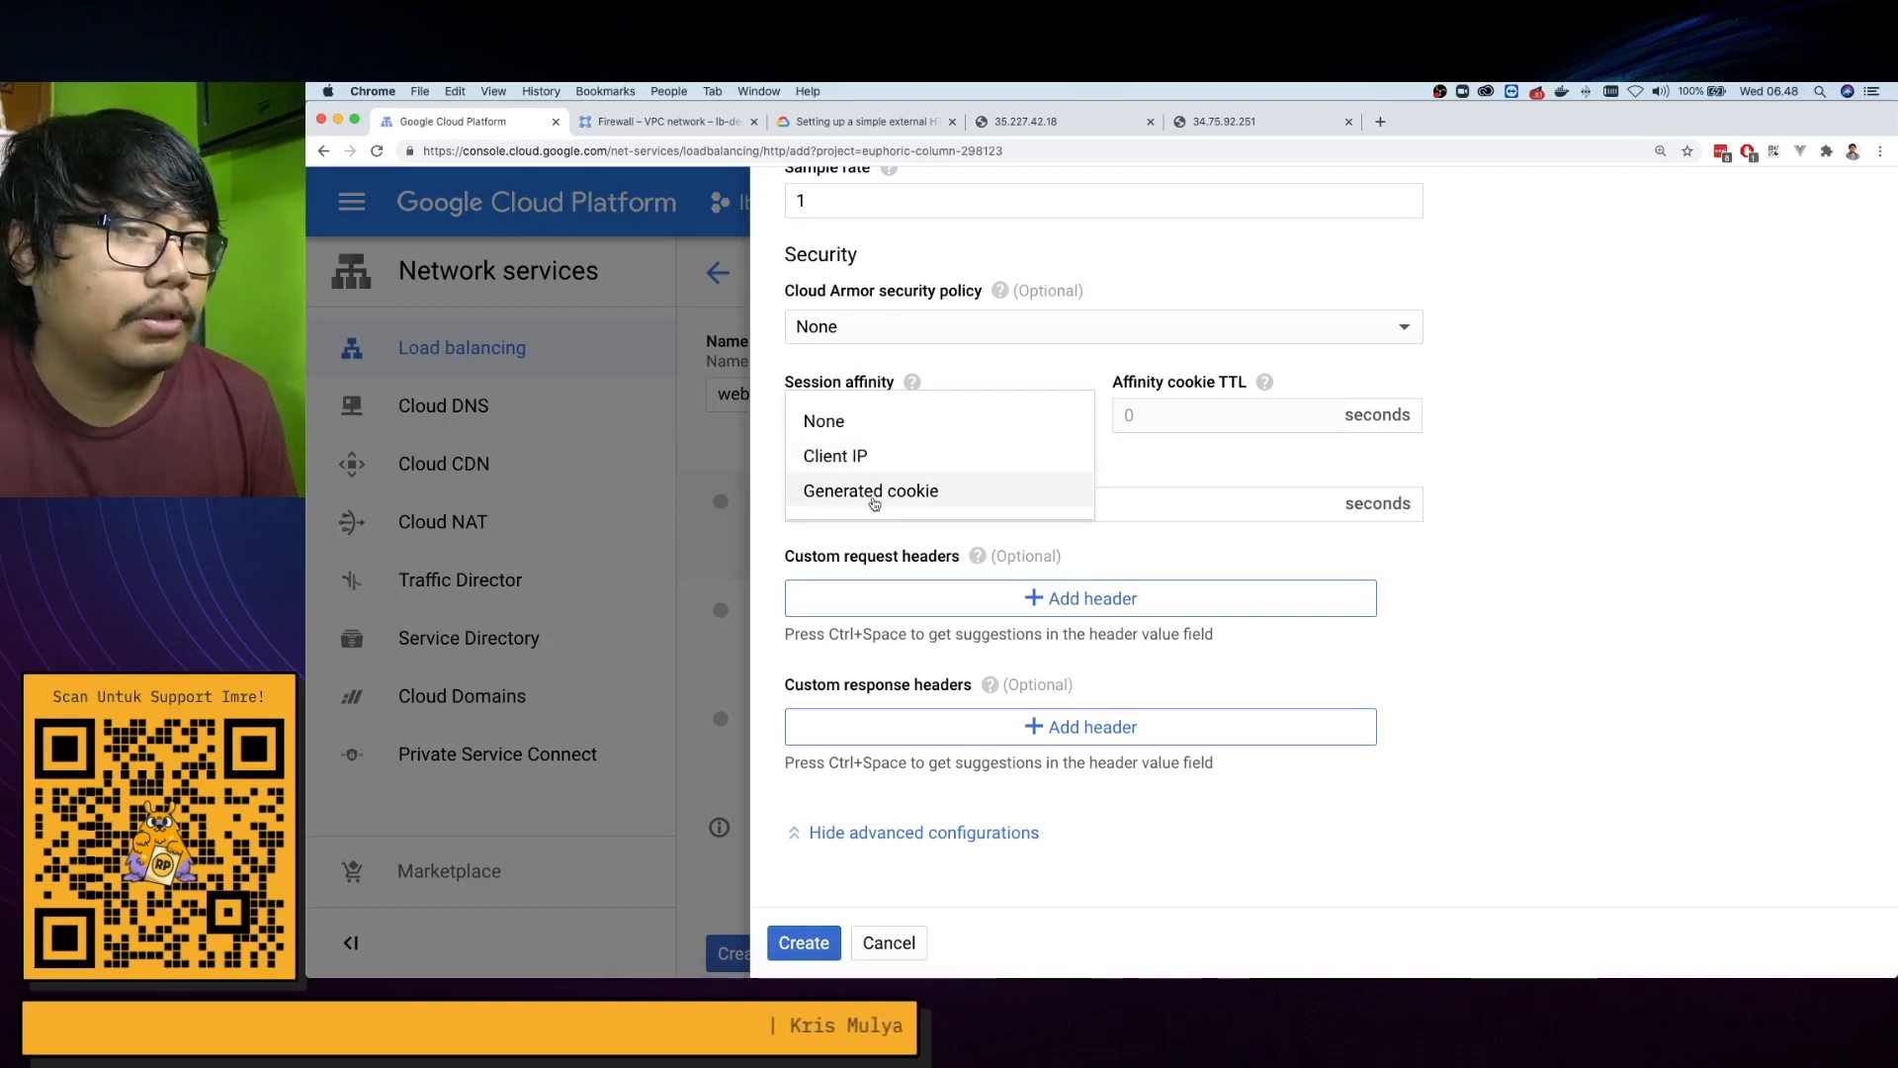
{"action": "left_click", "coordinate": [863, 416]}
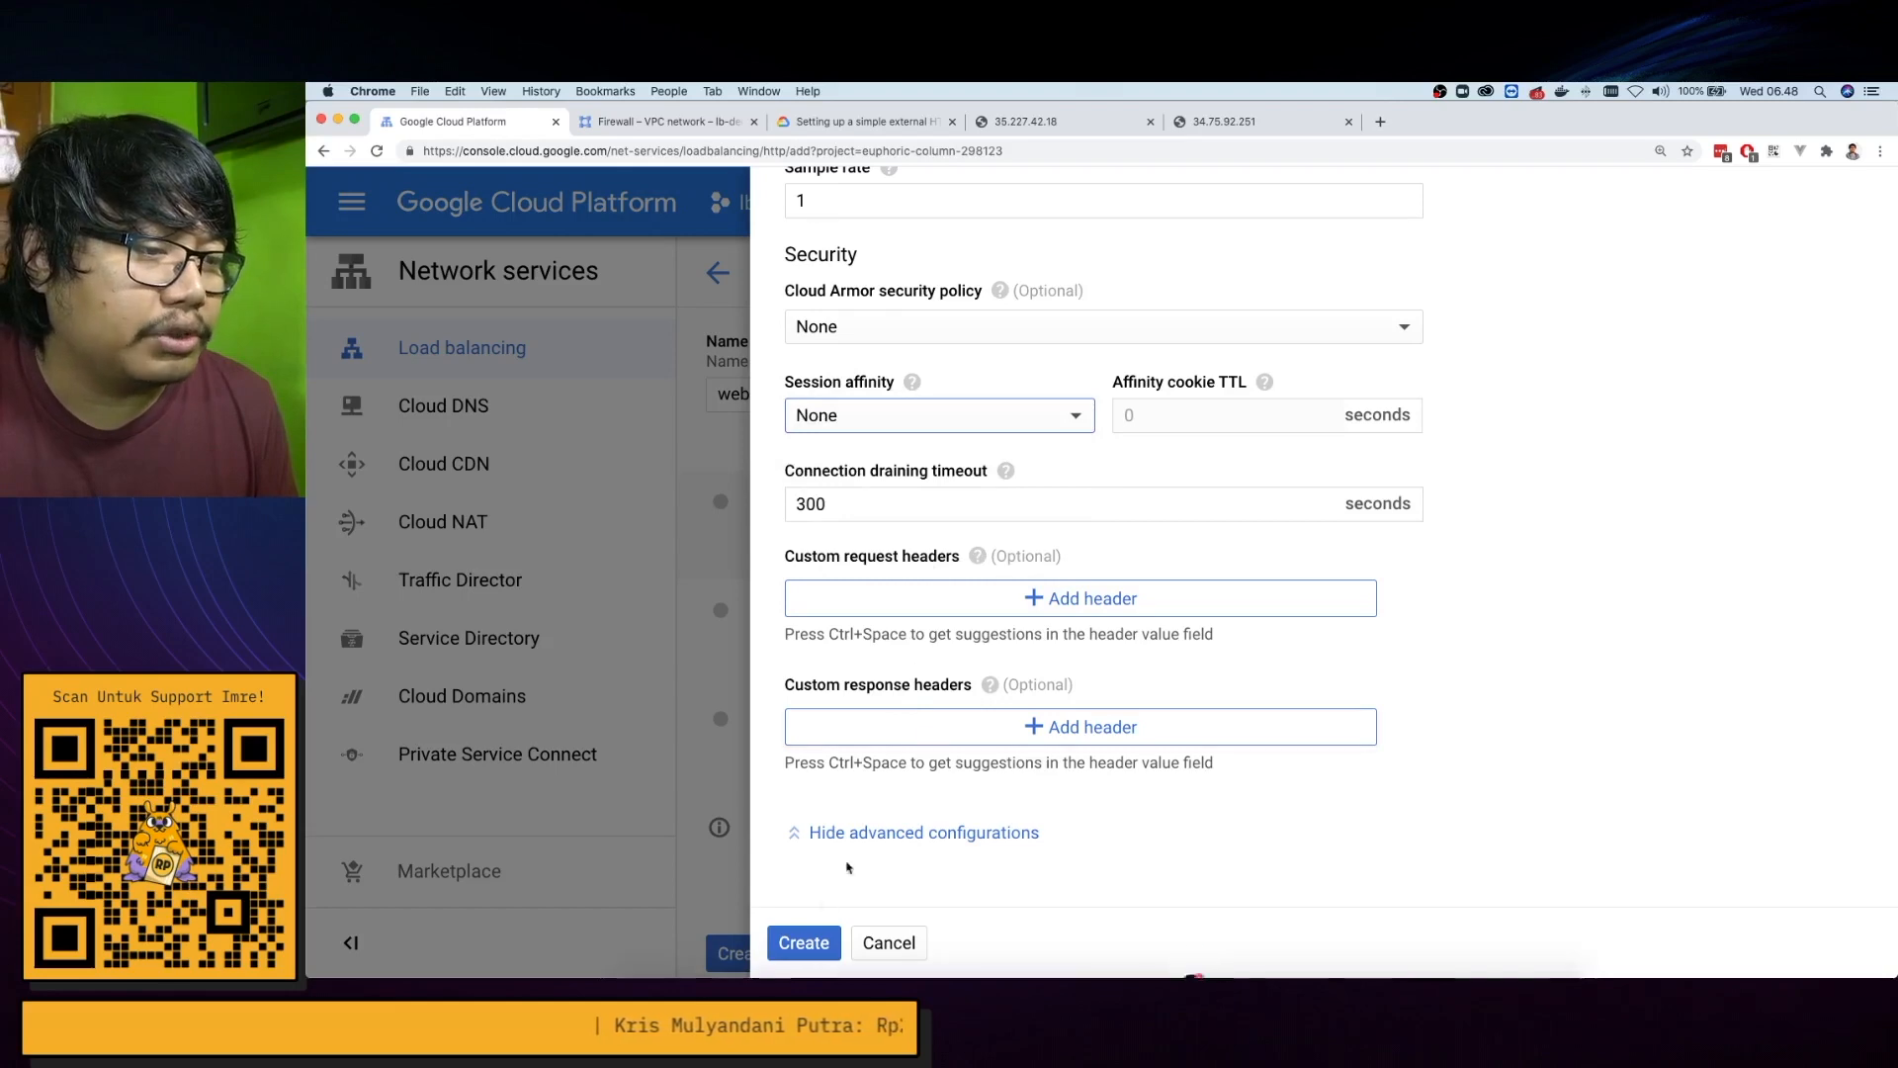
{"action": "left_click", "coordinate": [805, 944]}
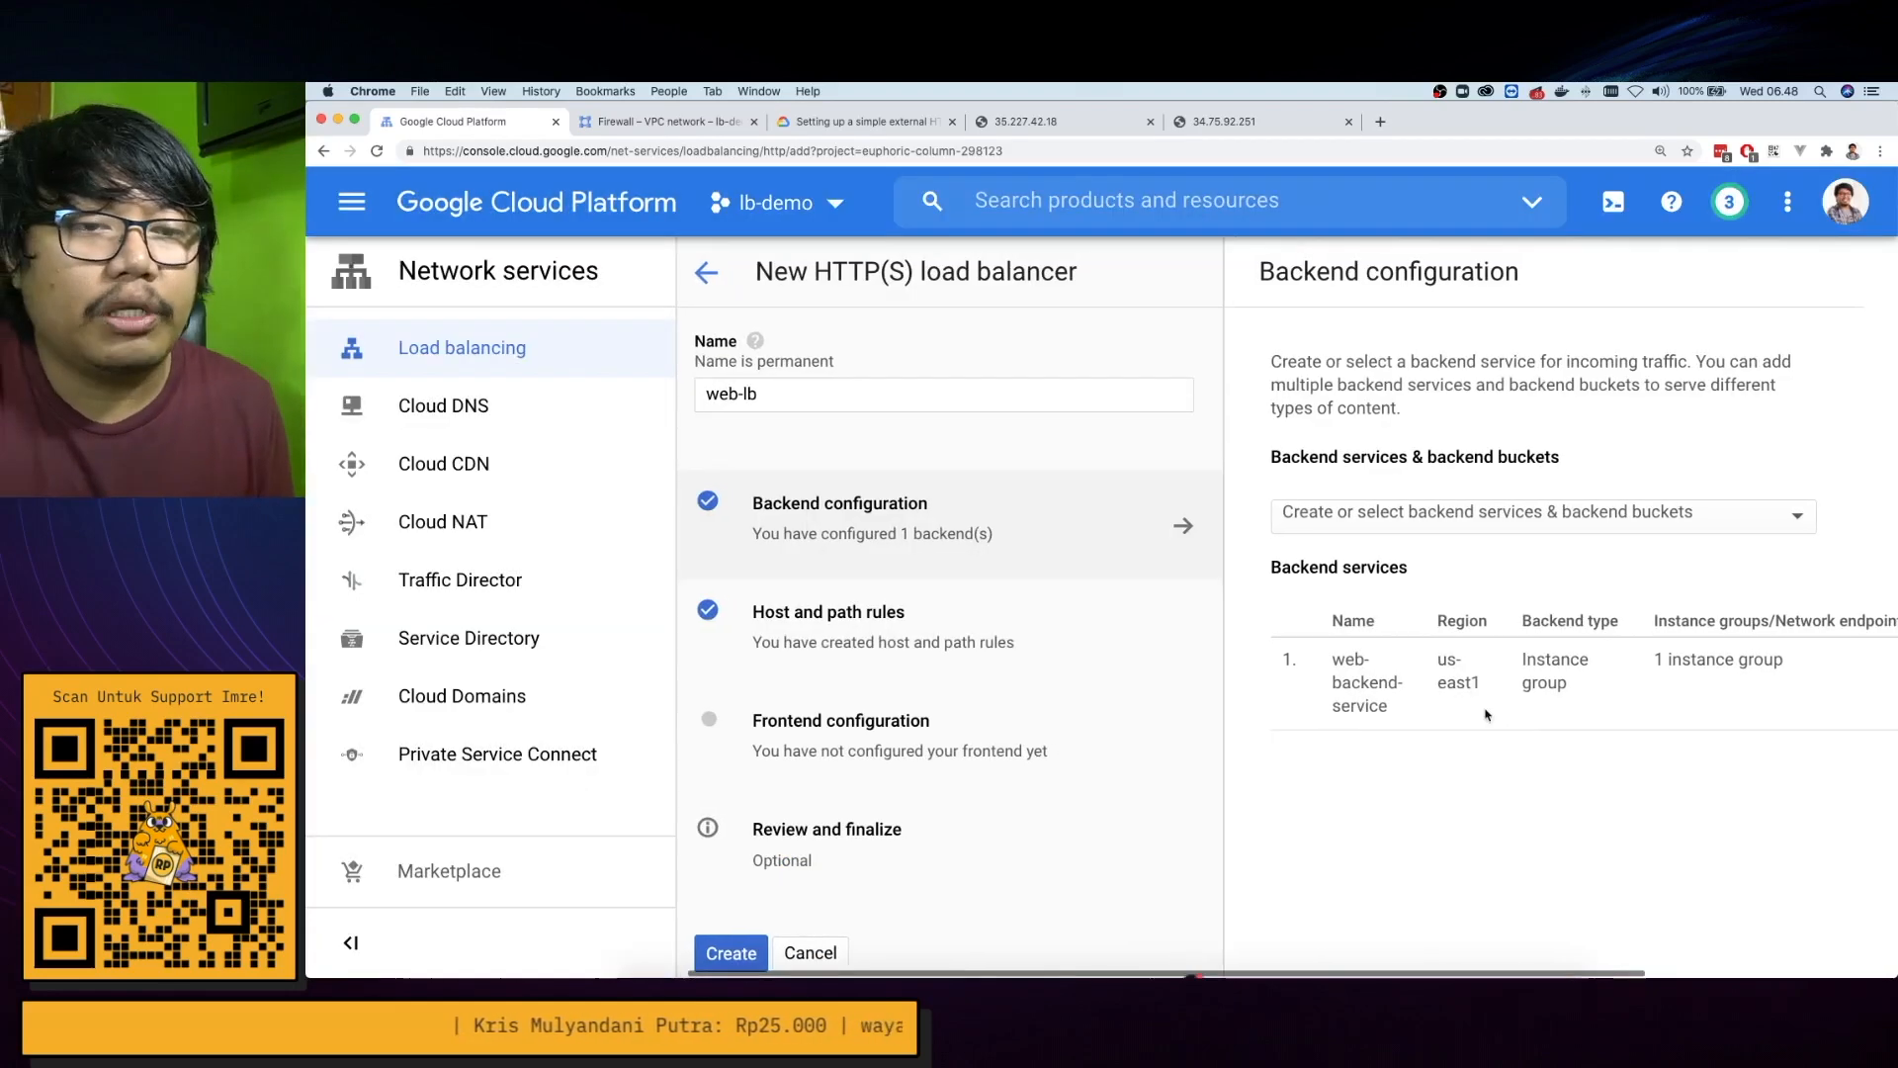
Try a simple host and path rule routing /video on a web subdomain to web-backend-service, and remove that rule
{"action": "left_click", "coordinate": [902, 628]}
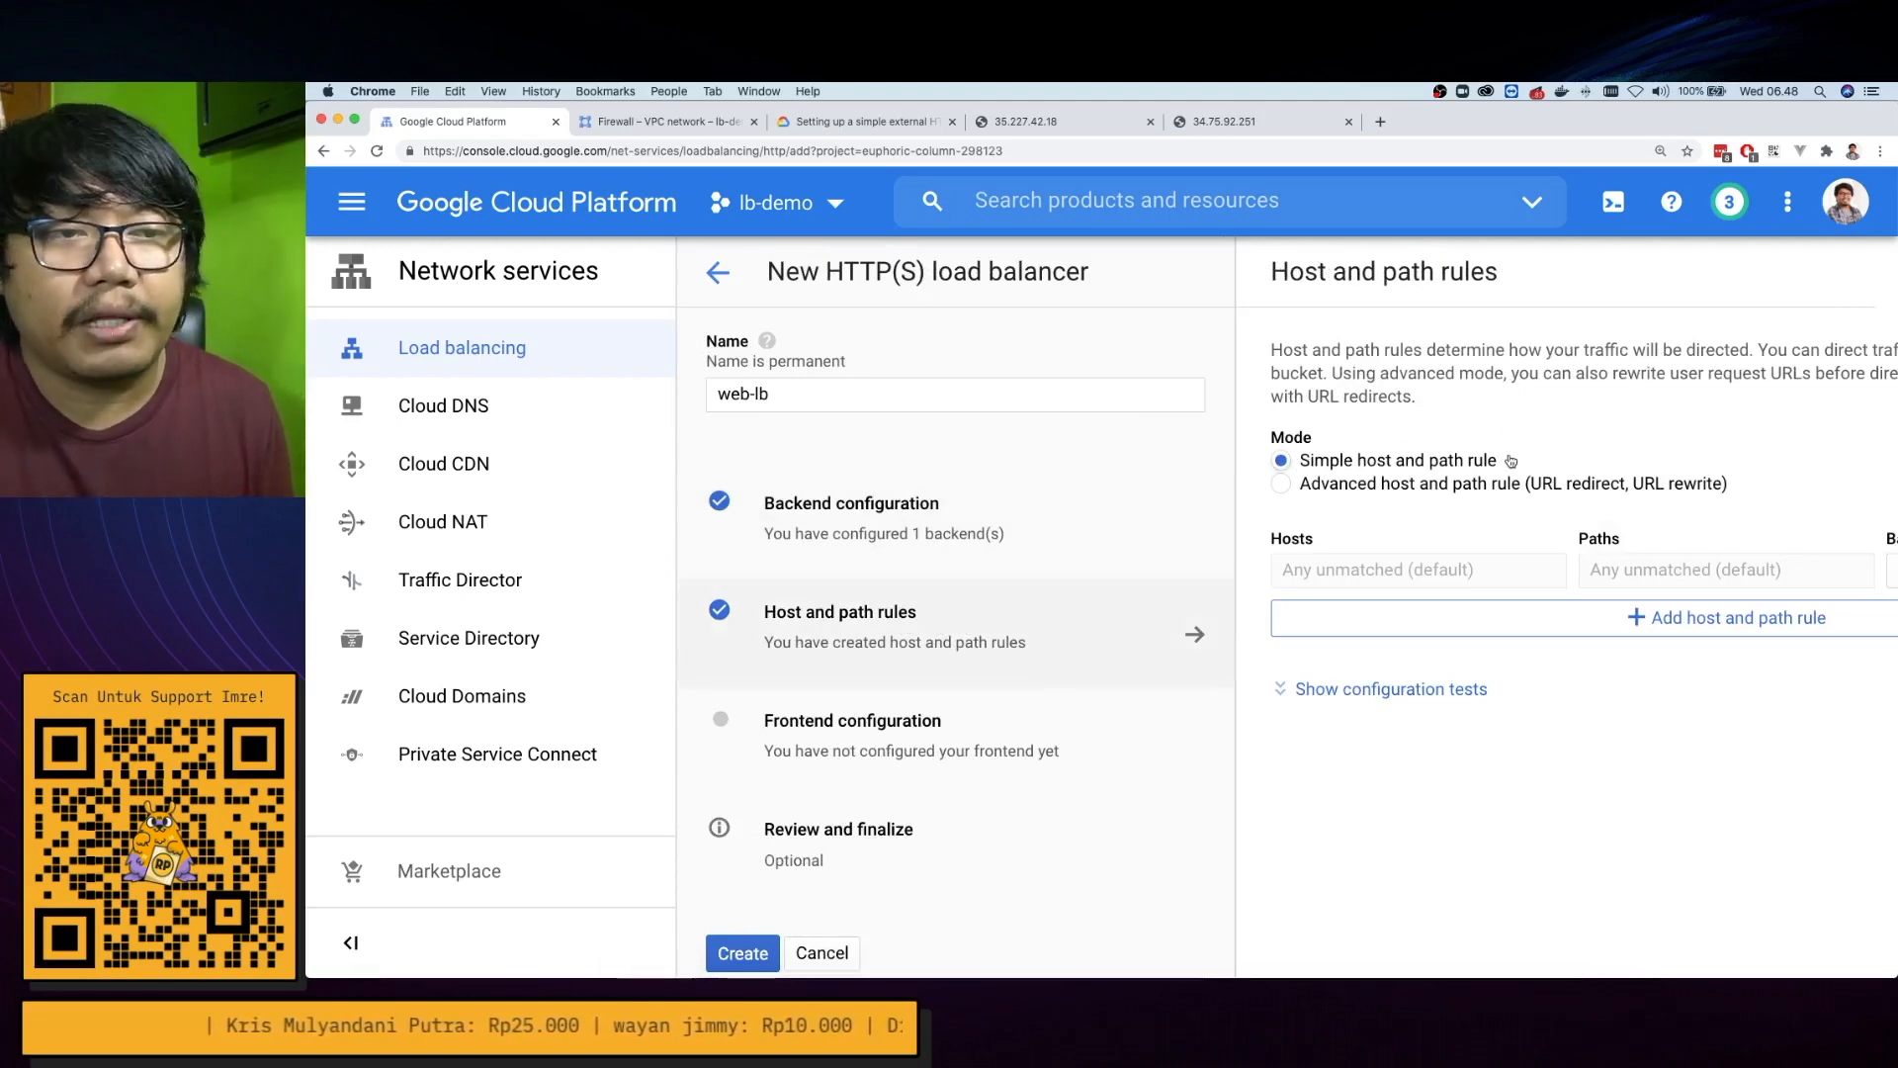
{"action": "scroll", "coordinate": [1547, 457], "scroll_direction": "right", "scroll_amount": 5}
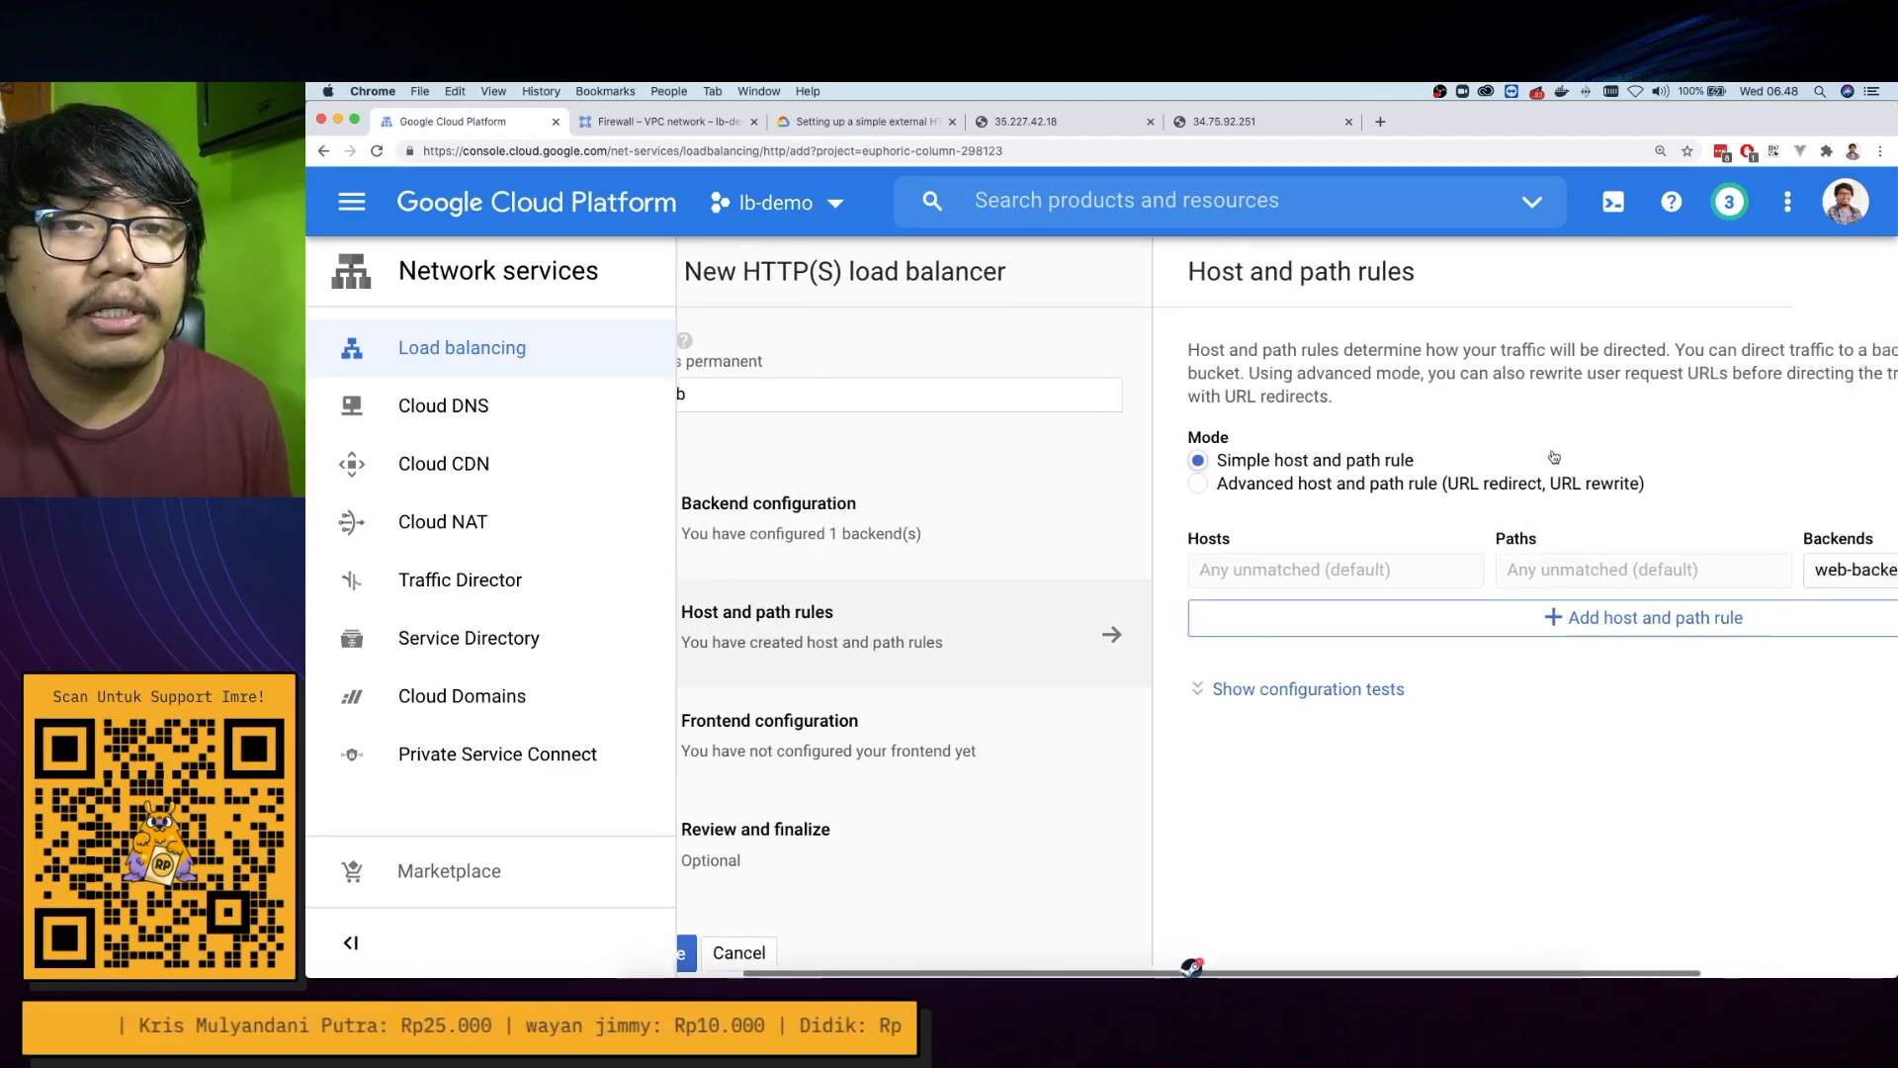
{"action": "scroll", "coordinate": [1548, 456], "scroll_direction": "right", "scroll_amount": 1}
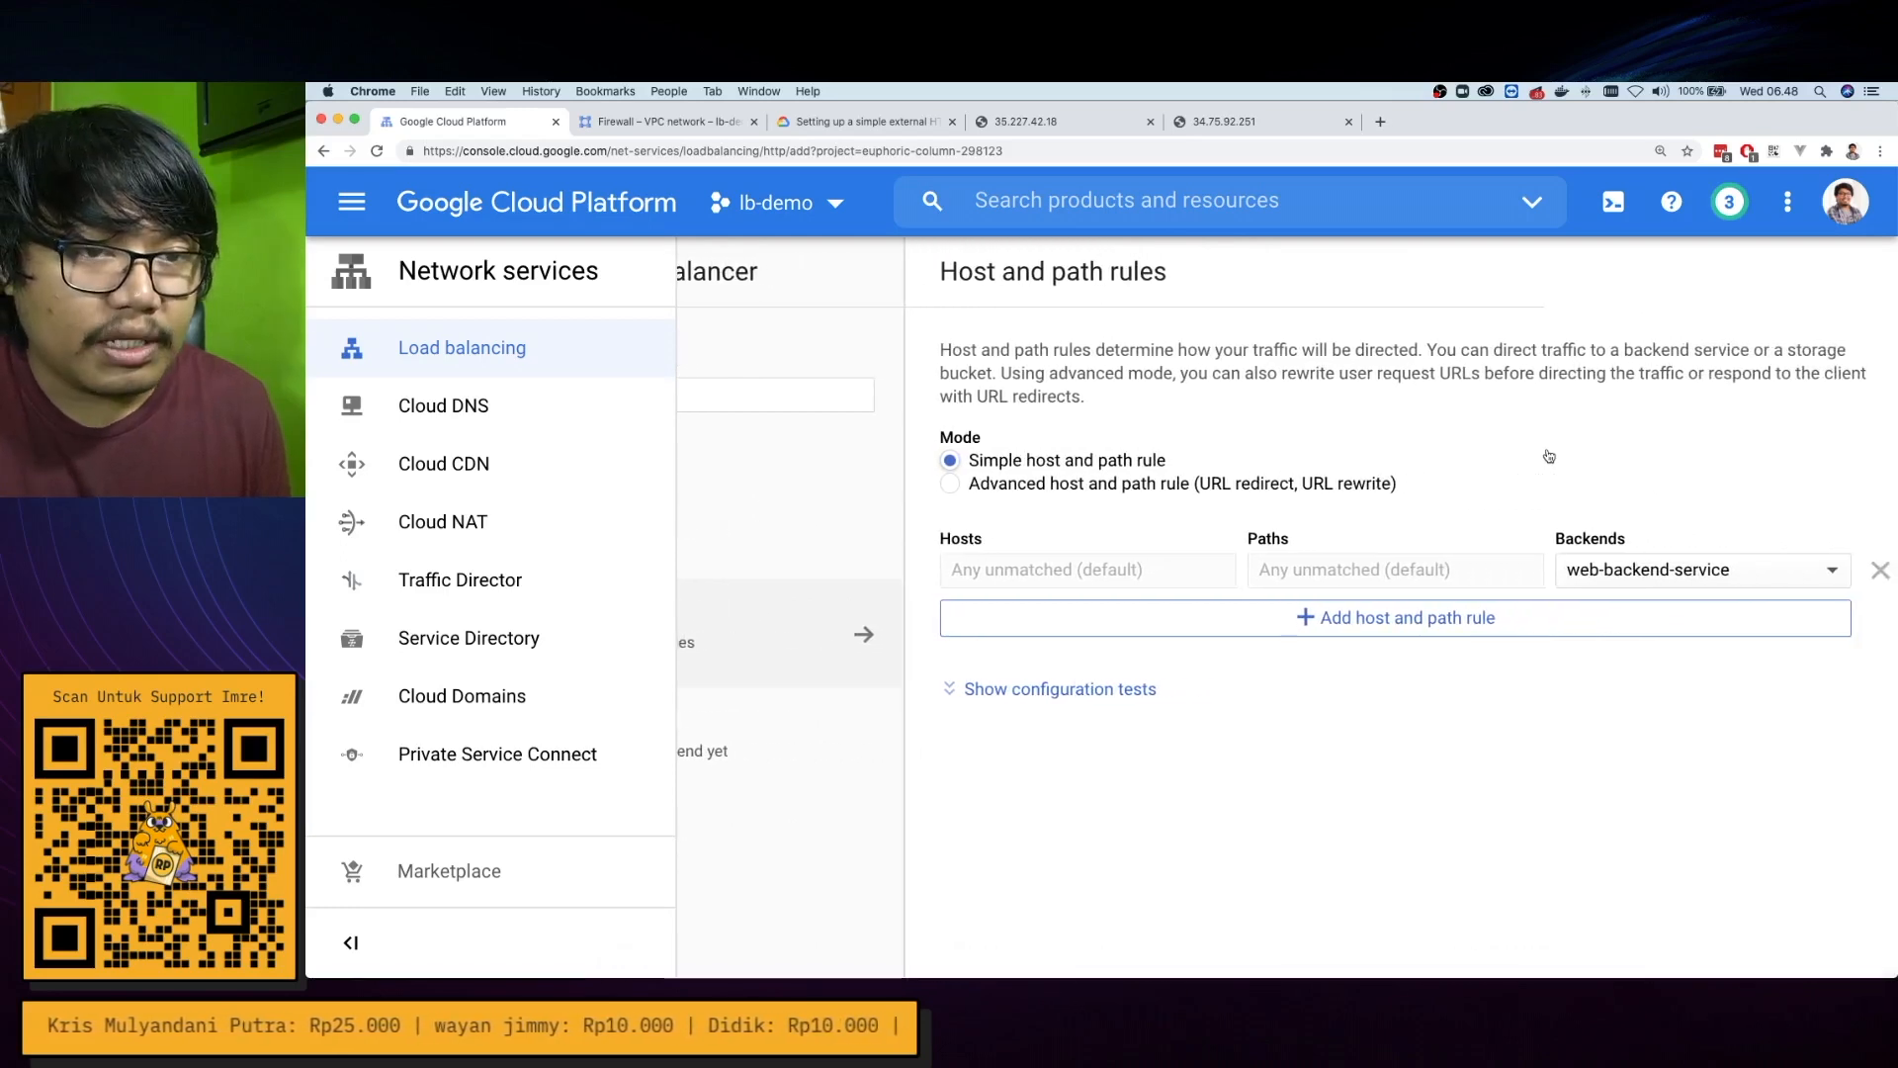
{"action": "left_click", "coordinate": [1419, 621]}
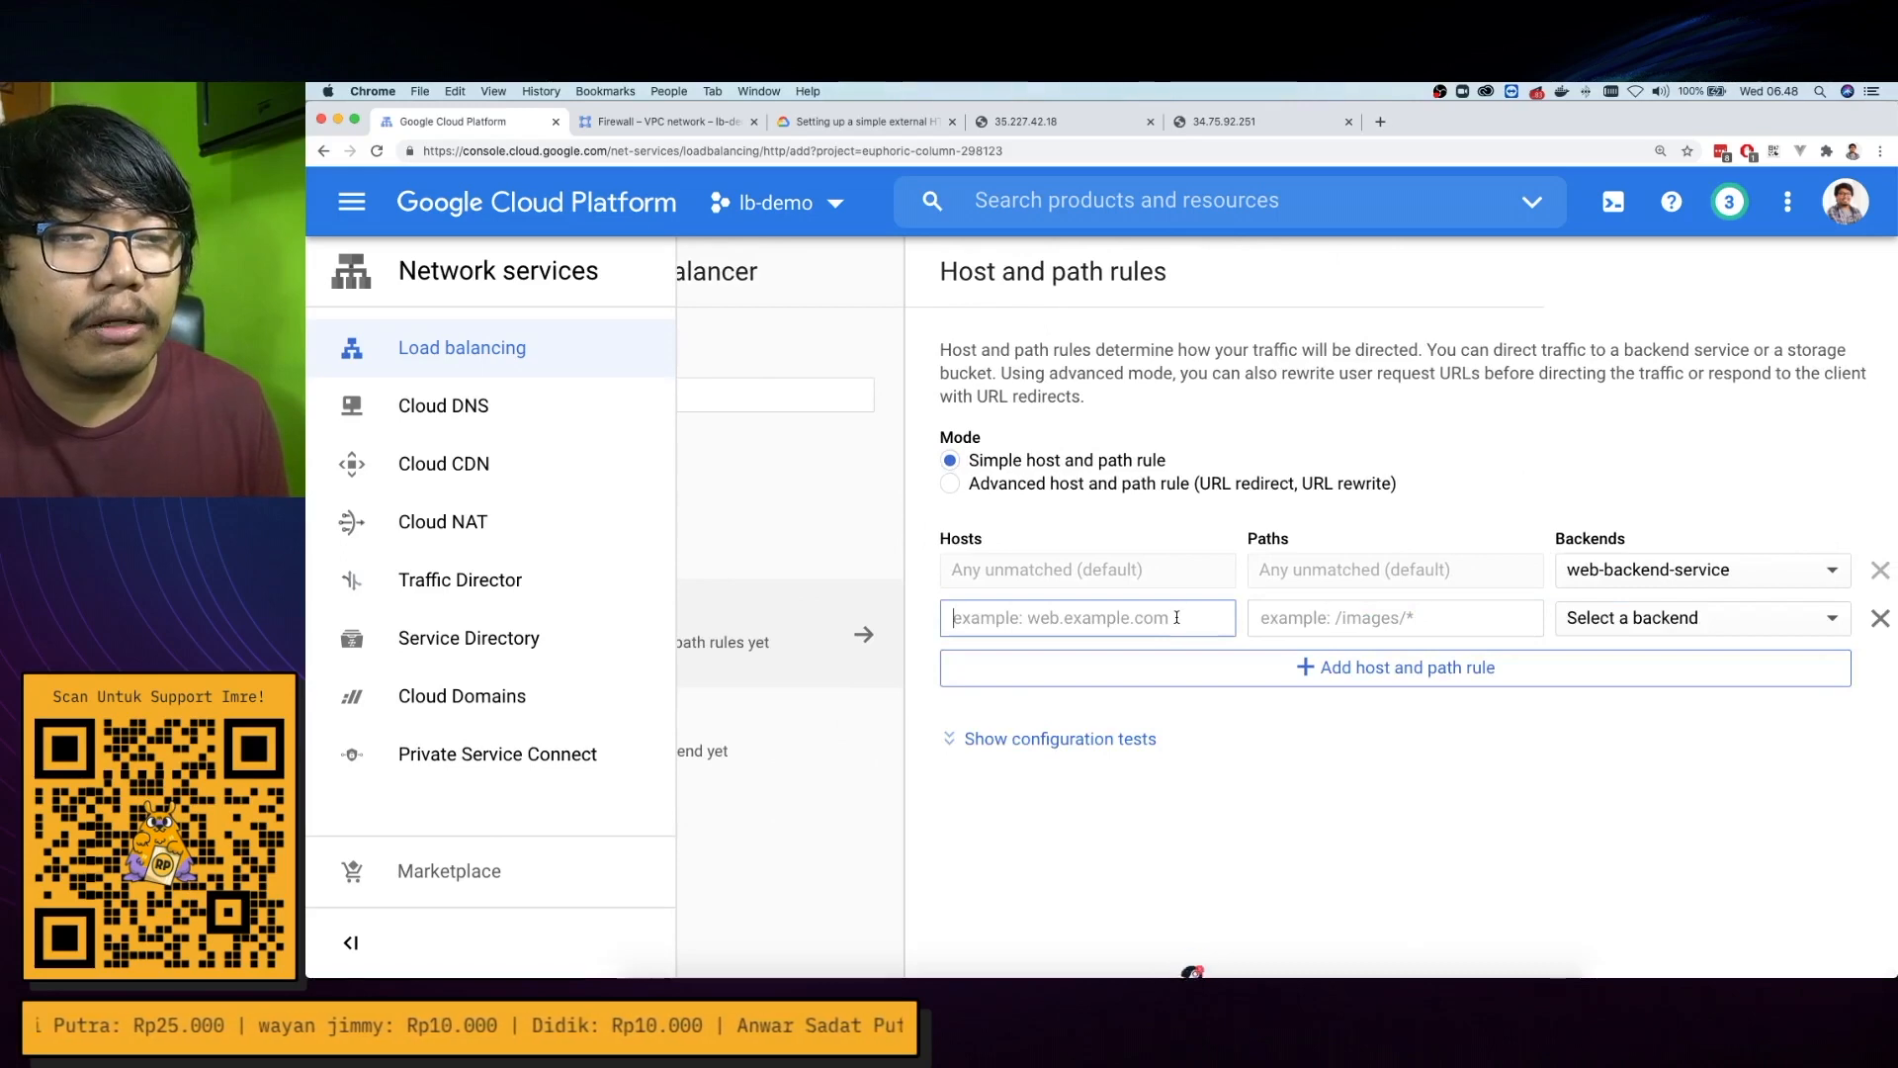
{"action": "type", "text": "web.imren"}
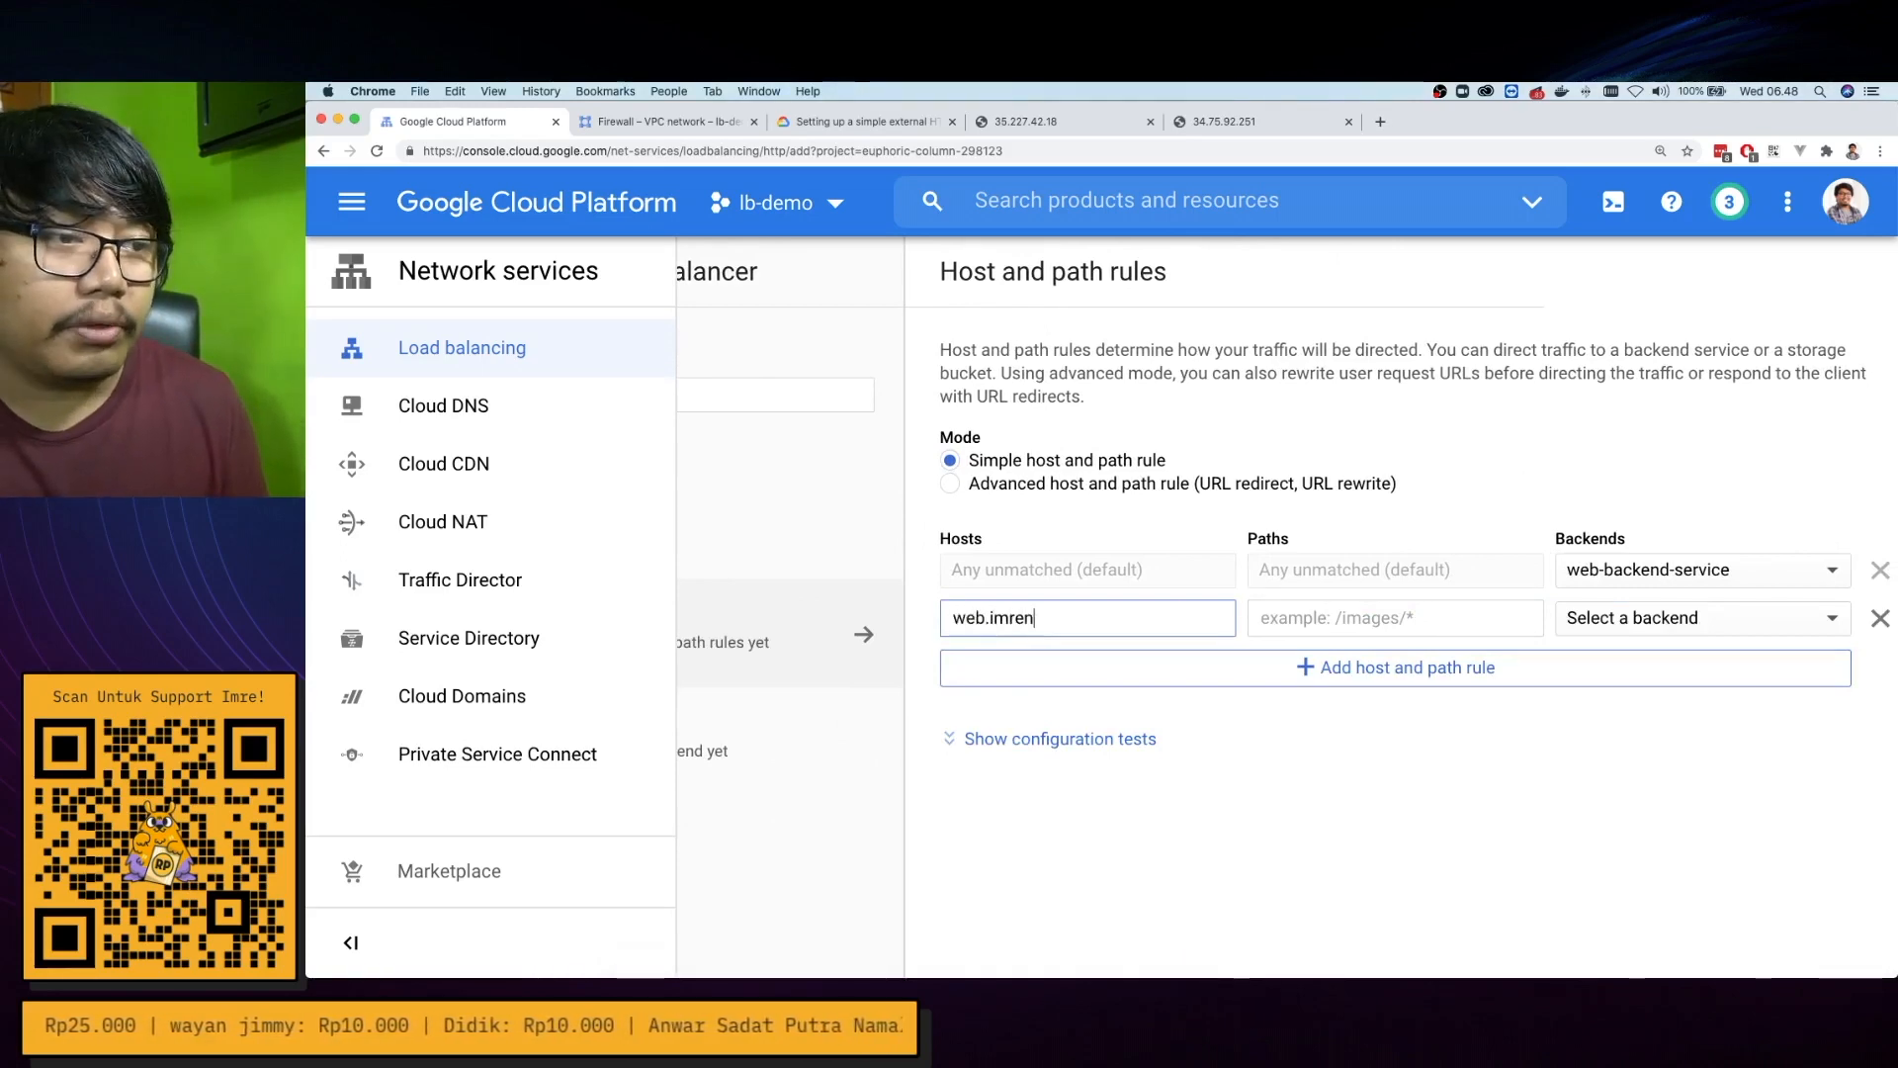
{"action": "type", "text": "agi.com"}
{"action": "key", "text": "Return"}
{"action": "key", "text": "Tab"}
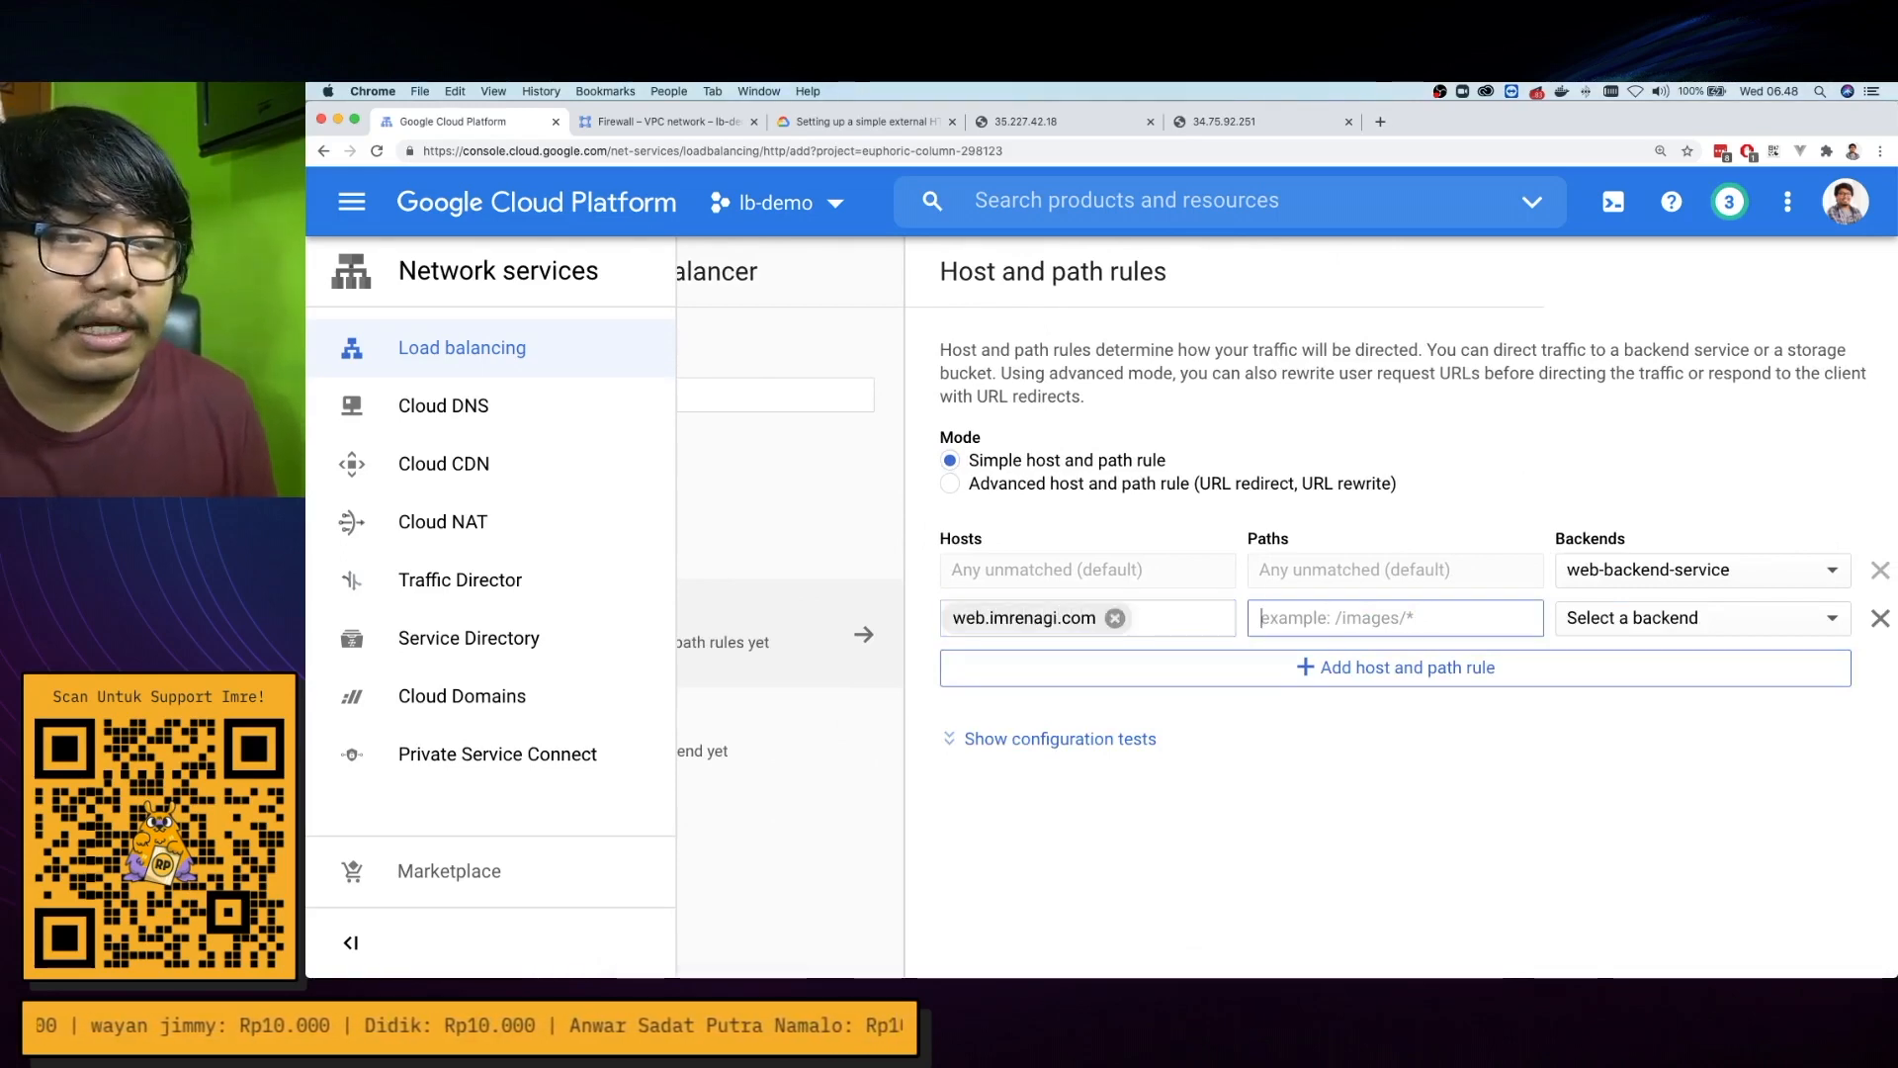
{"action": "type", "text": "/video"}
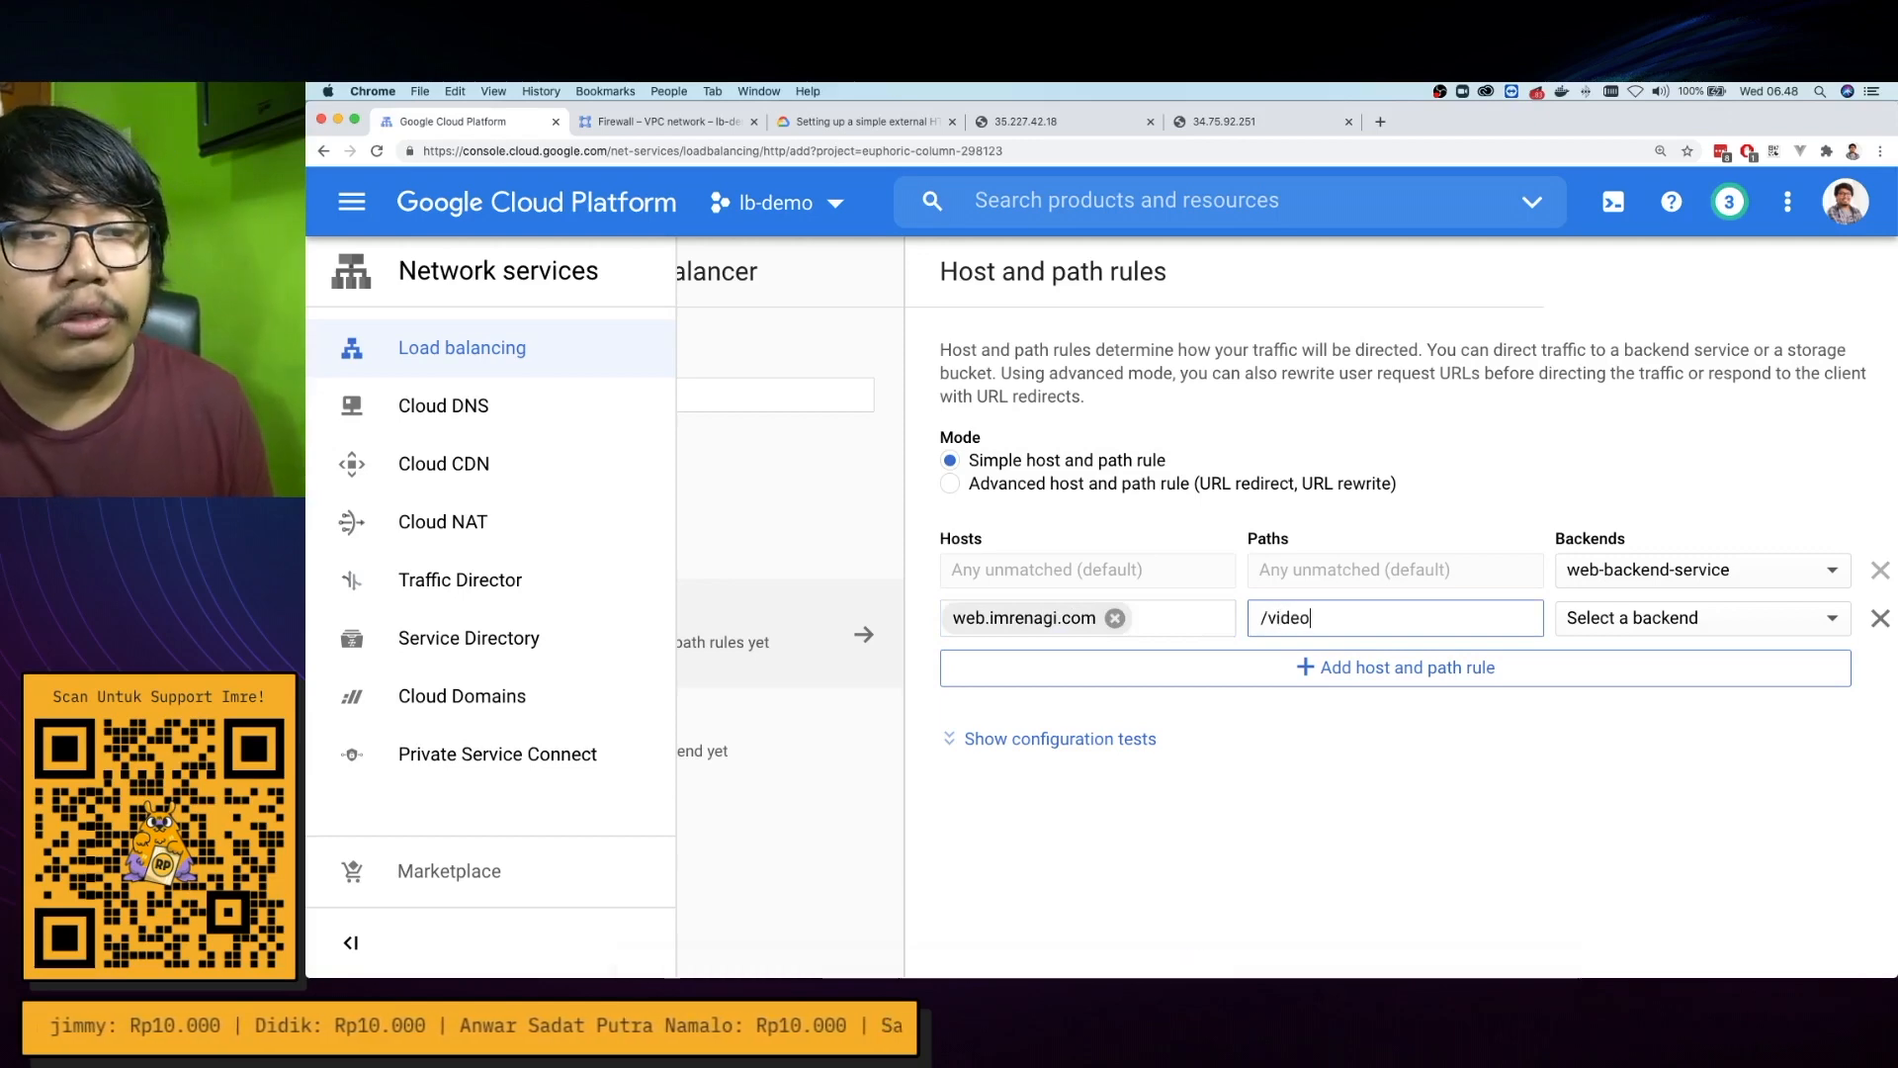
{"action": "left_click", "coordinate": [1580, 619]}
{"action": "mouse_move", "coordinate": [1582, 623]}
{"action": "left_click", "coordinate": [1515, 630]}
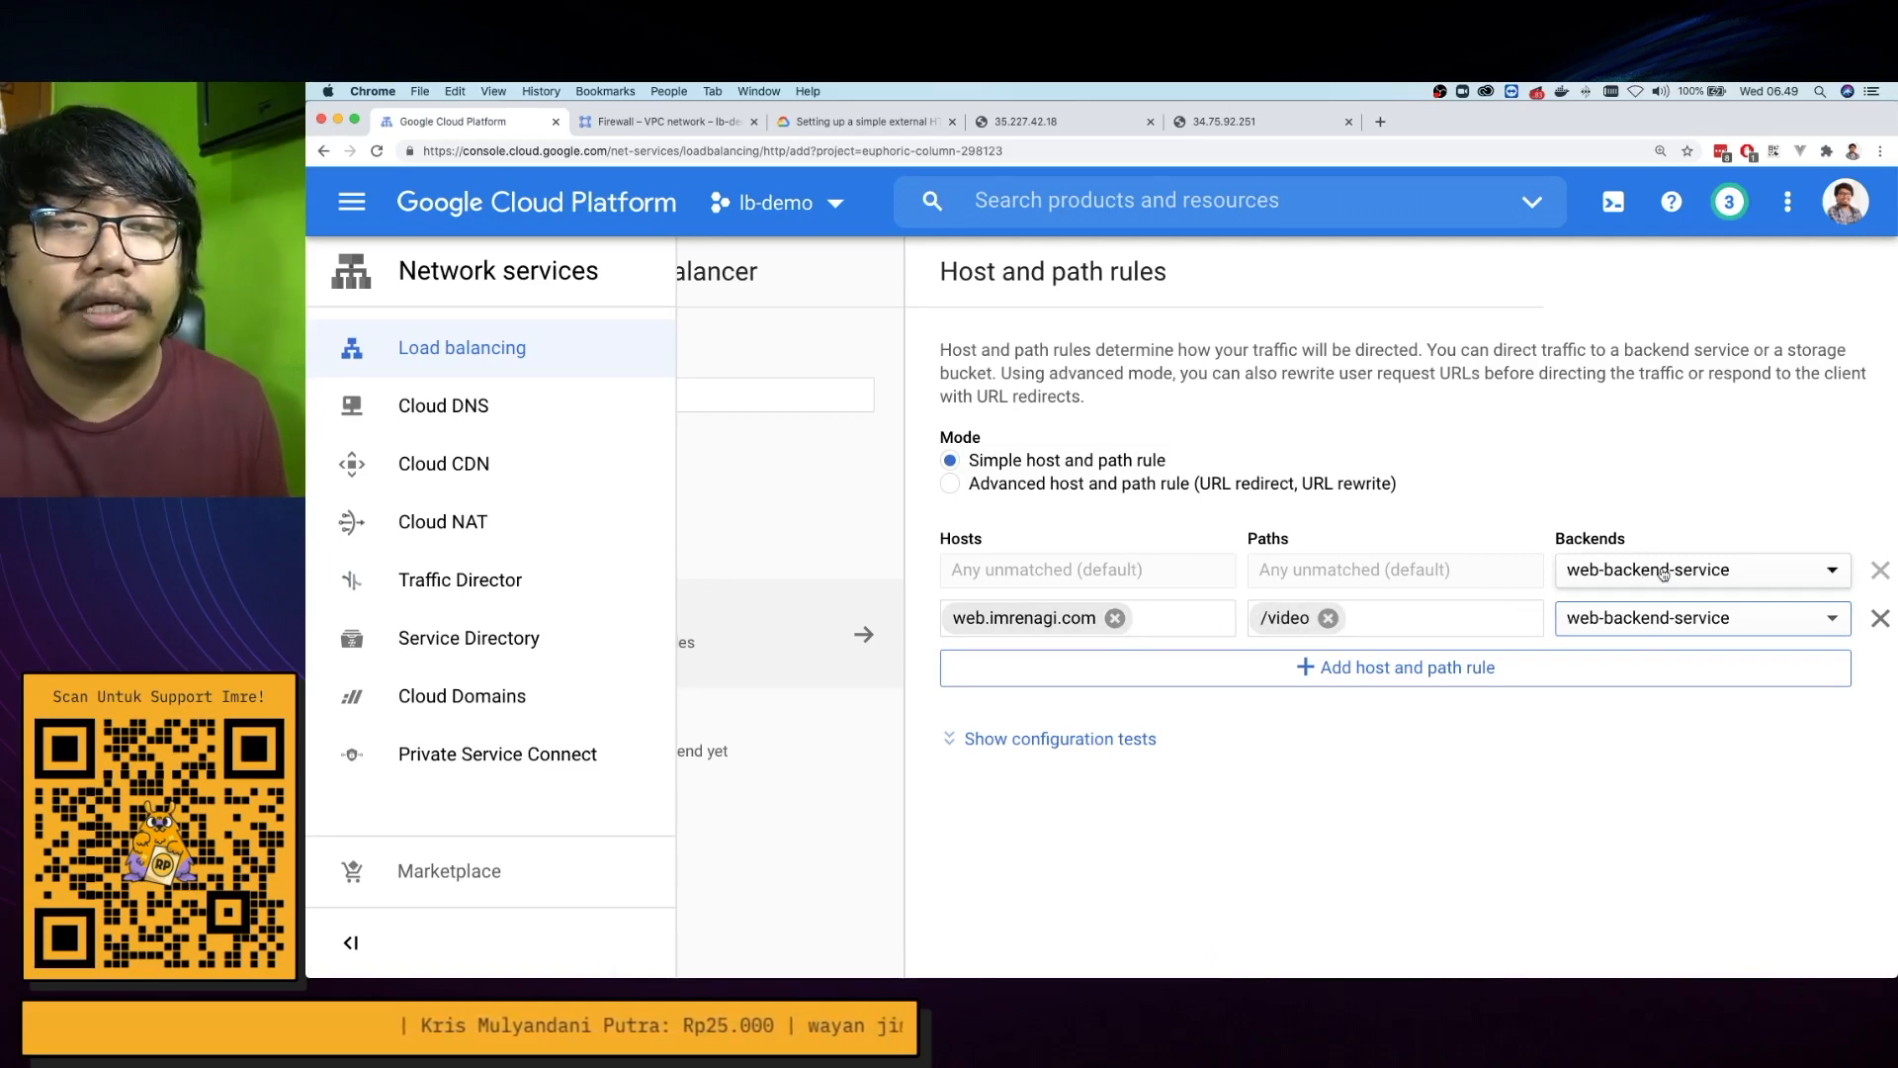
{"action": "left_click", "coordinate": [1879, 618]}
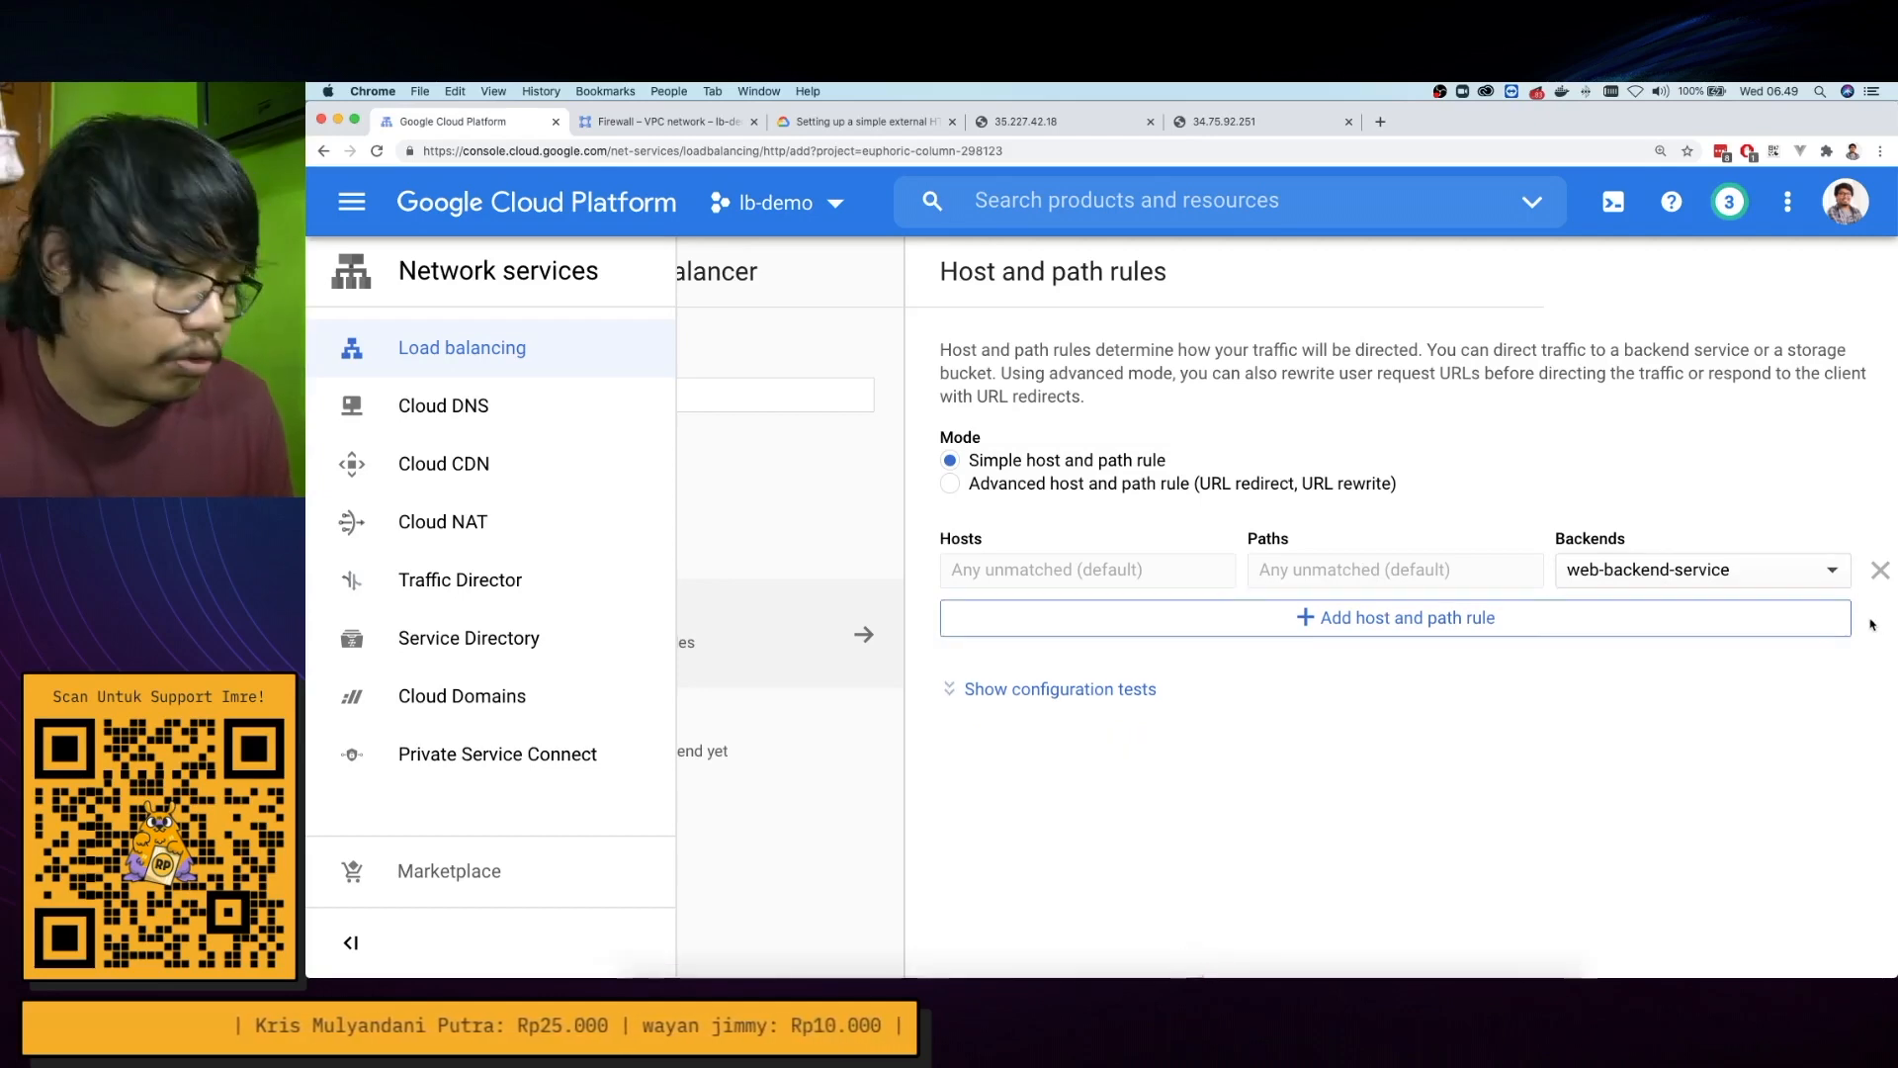
Configure an HTTP frontend with an ephemeral IPv4 address on port 80, Premium tier, and create the load balancer
{"action": "scroll", "coordinate": [1028, 526], "scroll_direction": "left", "scroll_amount": 5}
{"action": "scroll", "coordinate": [1080, 526], "scroll_direction": "left", "scroll_amount": 3}
{"action": "scroll", "coordinate": [903, 579], "scroll_direction": "down", "scroll_amount": 1}
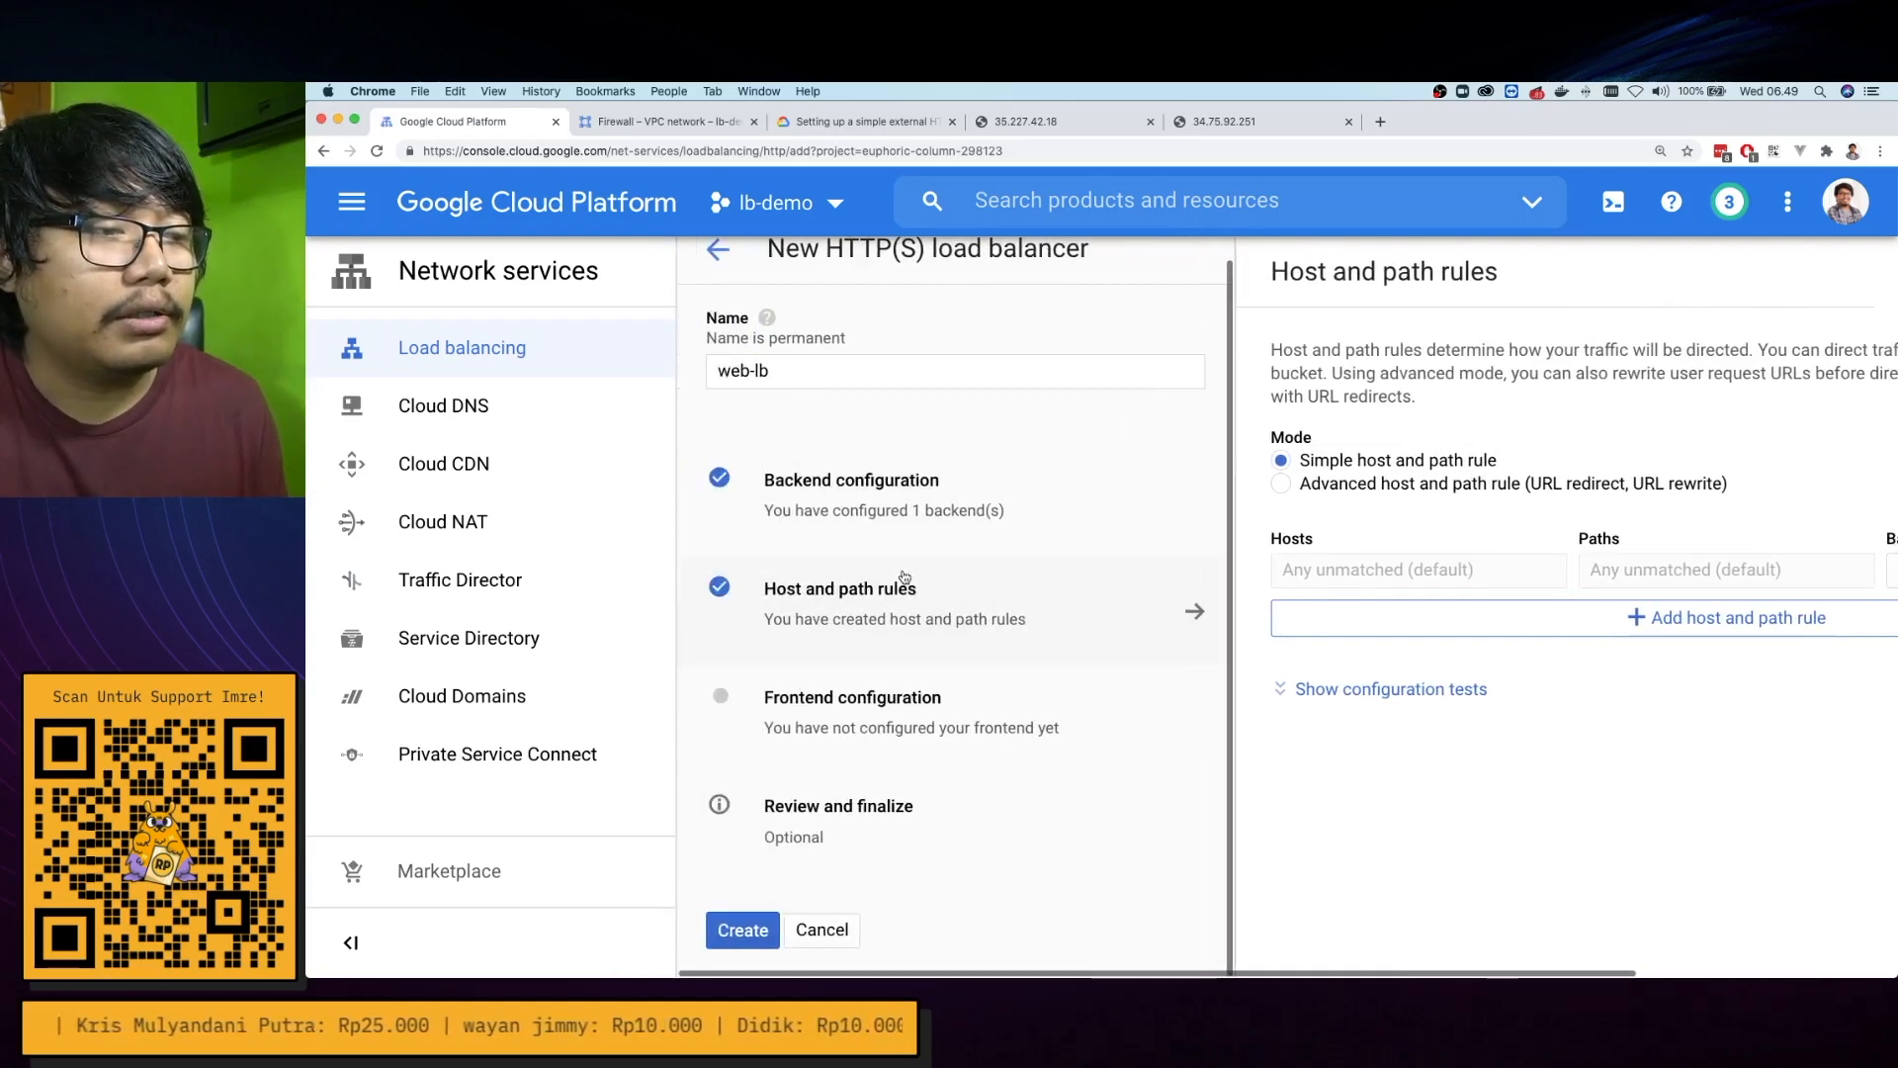
{"action": "left_click", "coordinate": [921, 694]}
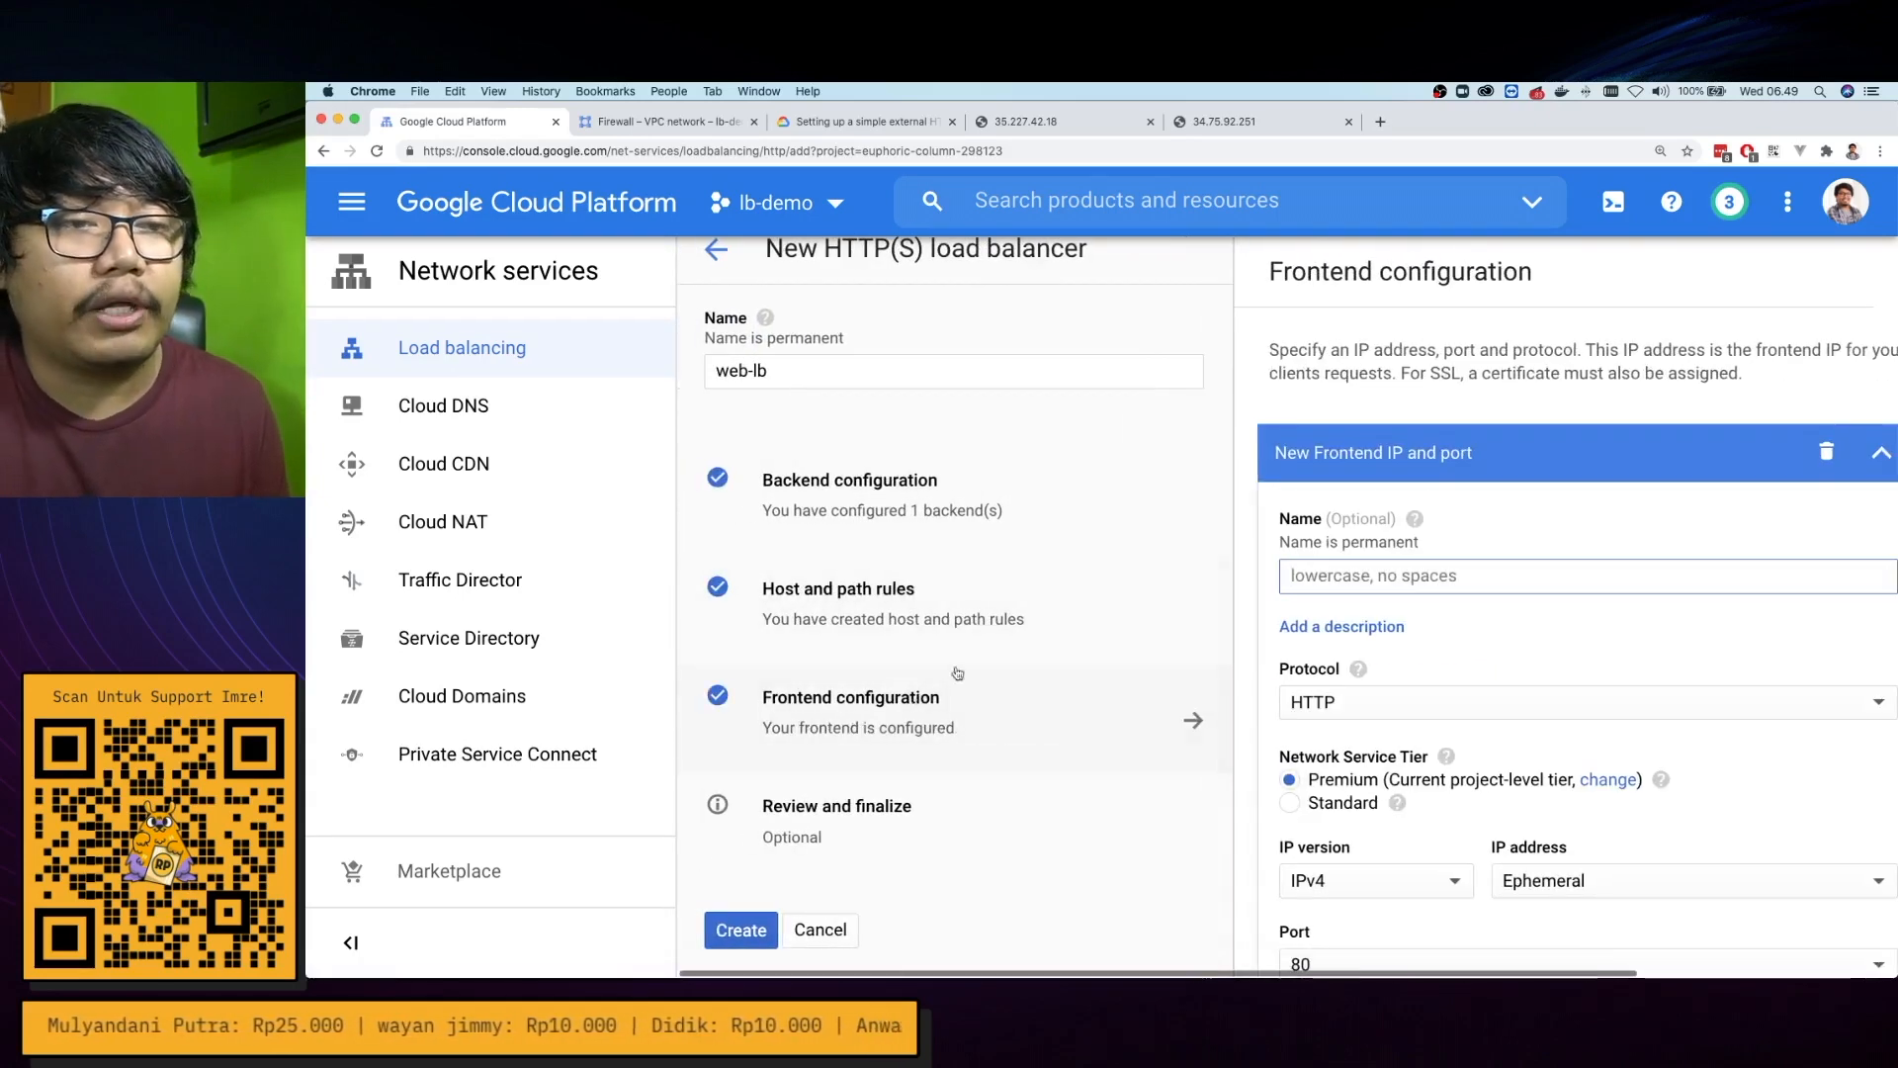
{"action": "scroll", "coordinate": [931, 692], "scroll_direction": "right", "scroll_amount": 3}
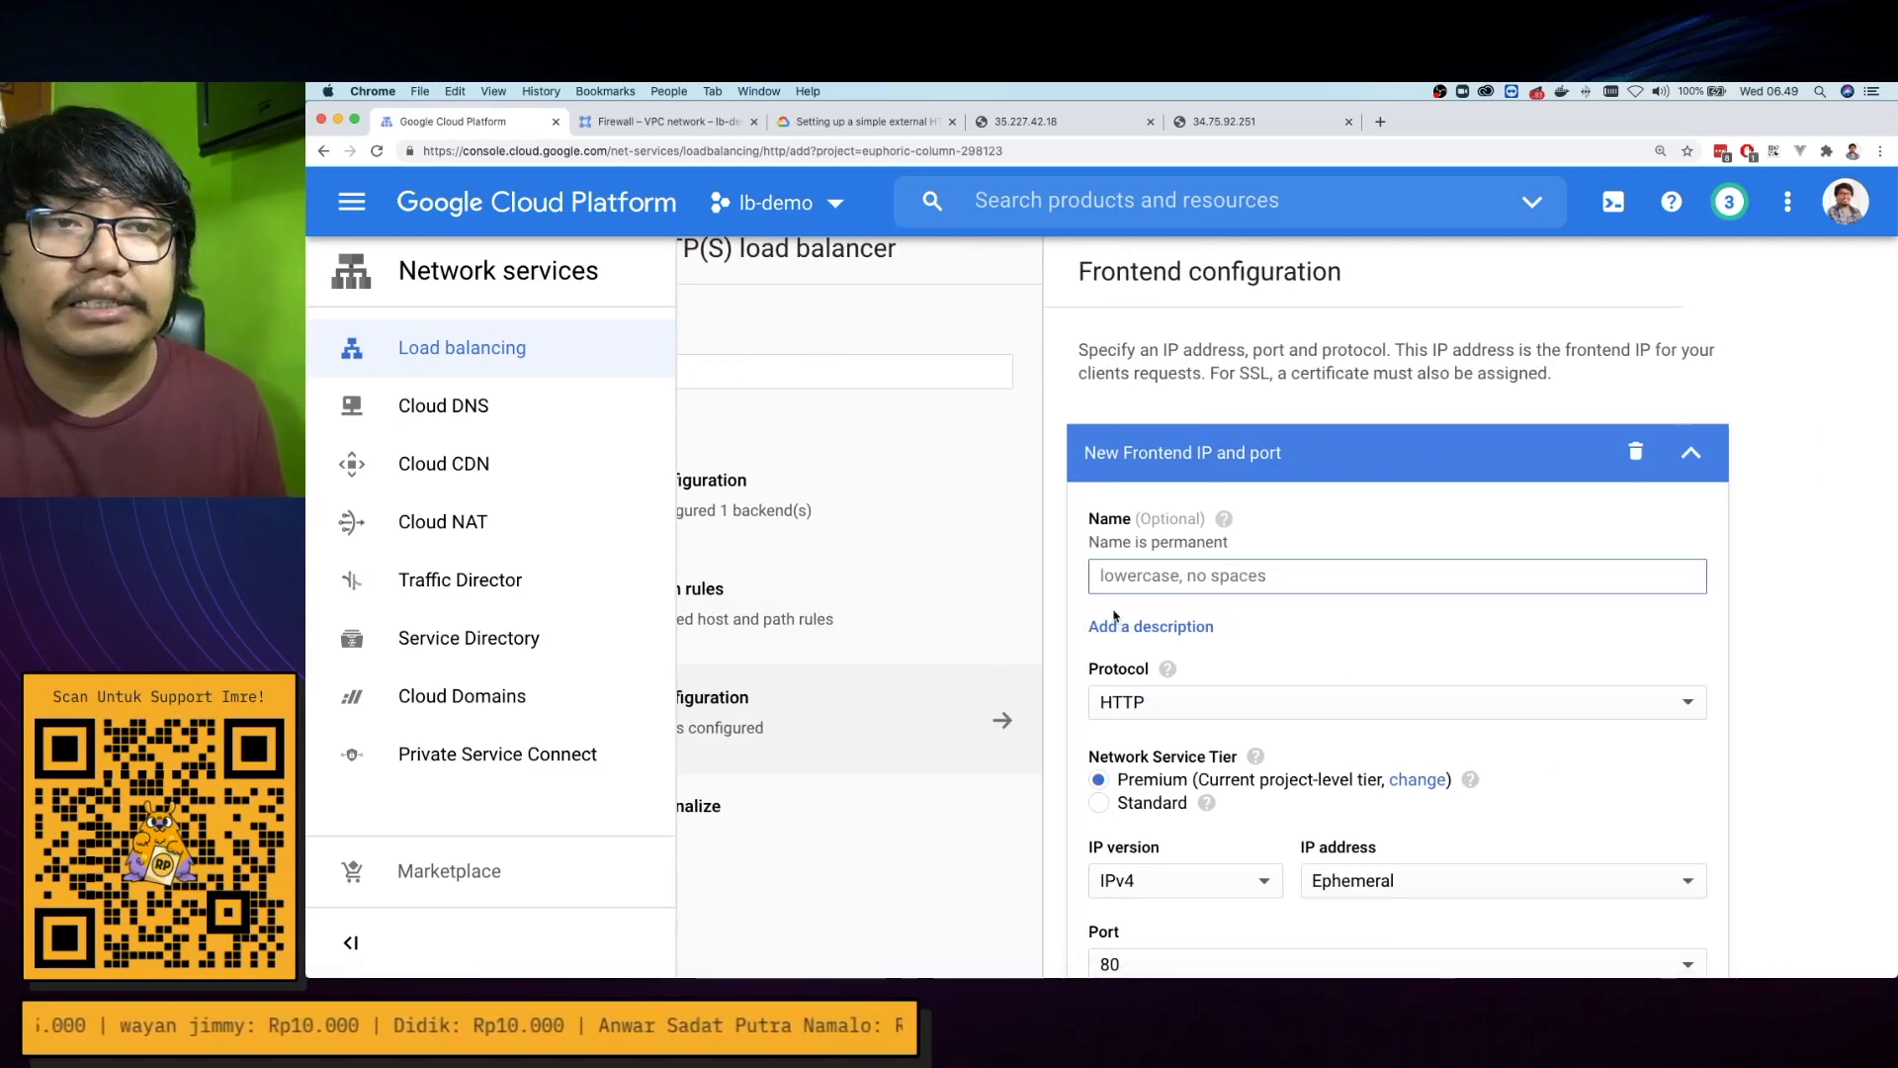
{"action": "scroll", "coordinate": [1142, 605], "scroll_direction": "down", "scroll_amount": 3}
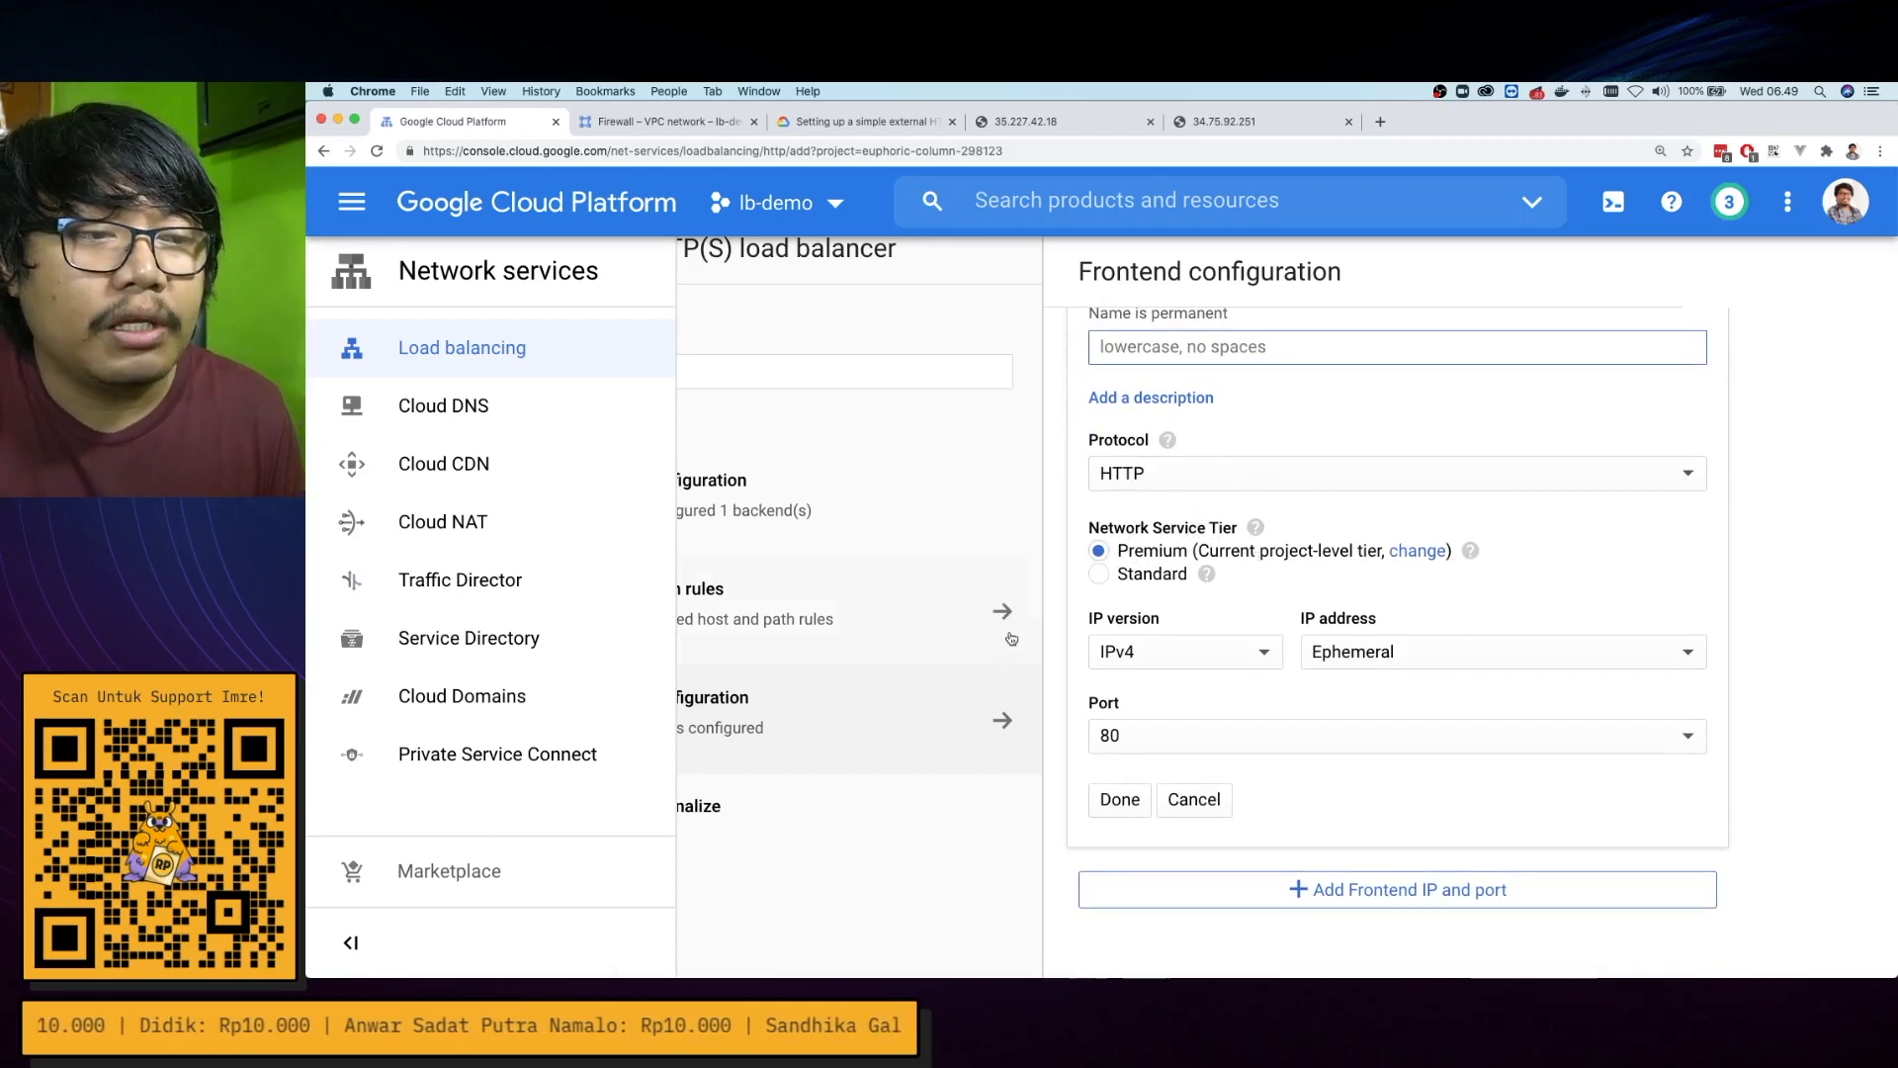
{"action": "left_click", "coordinate": [1355, 651]}
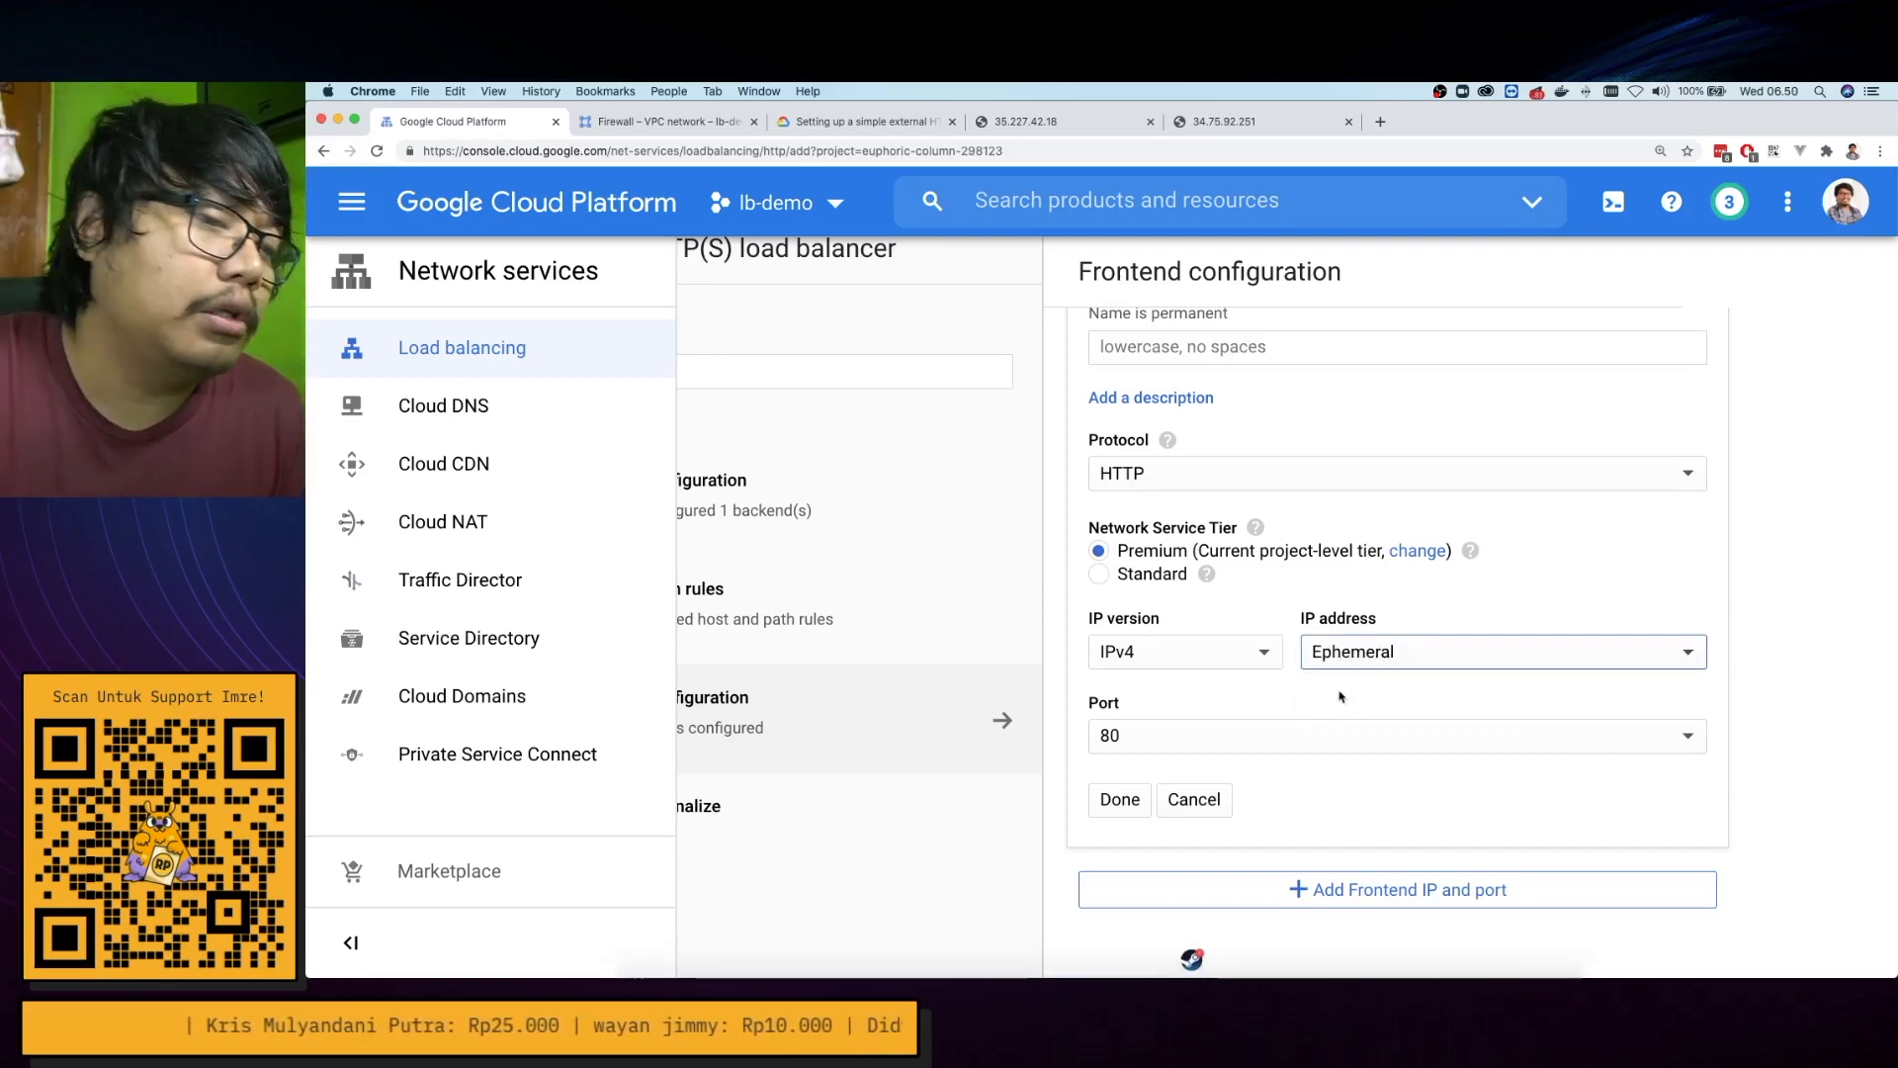
{"action": "left_click", "coordinate": [1120, 798]}
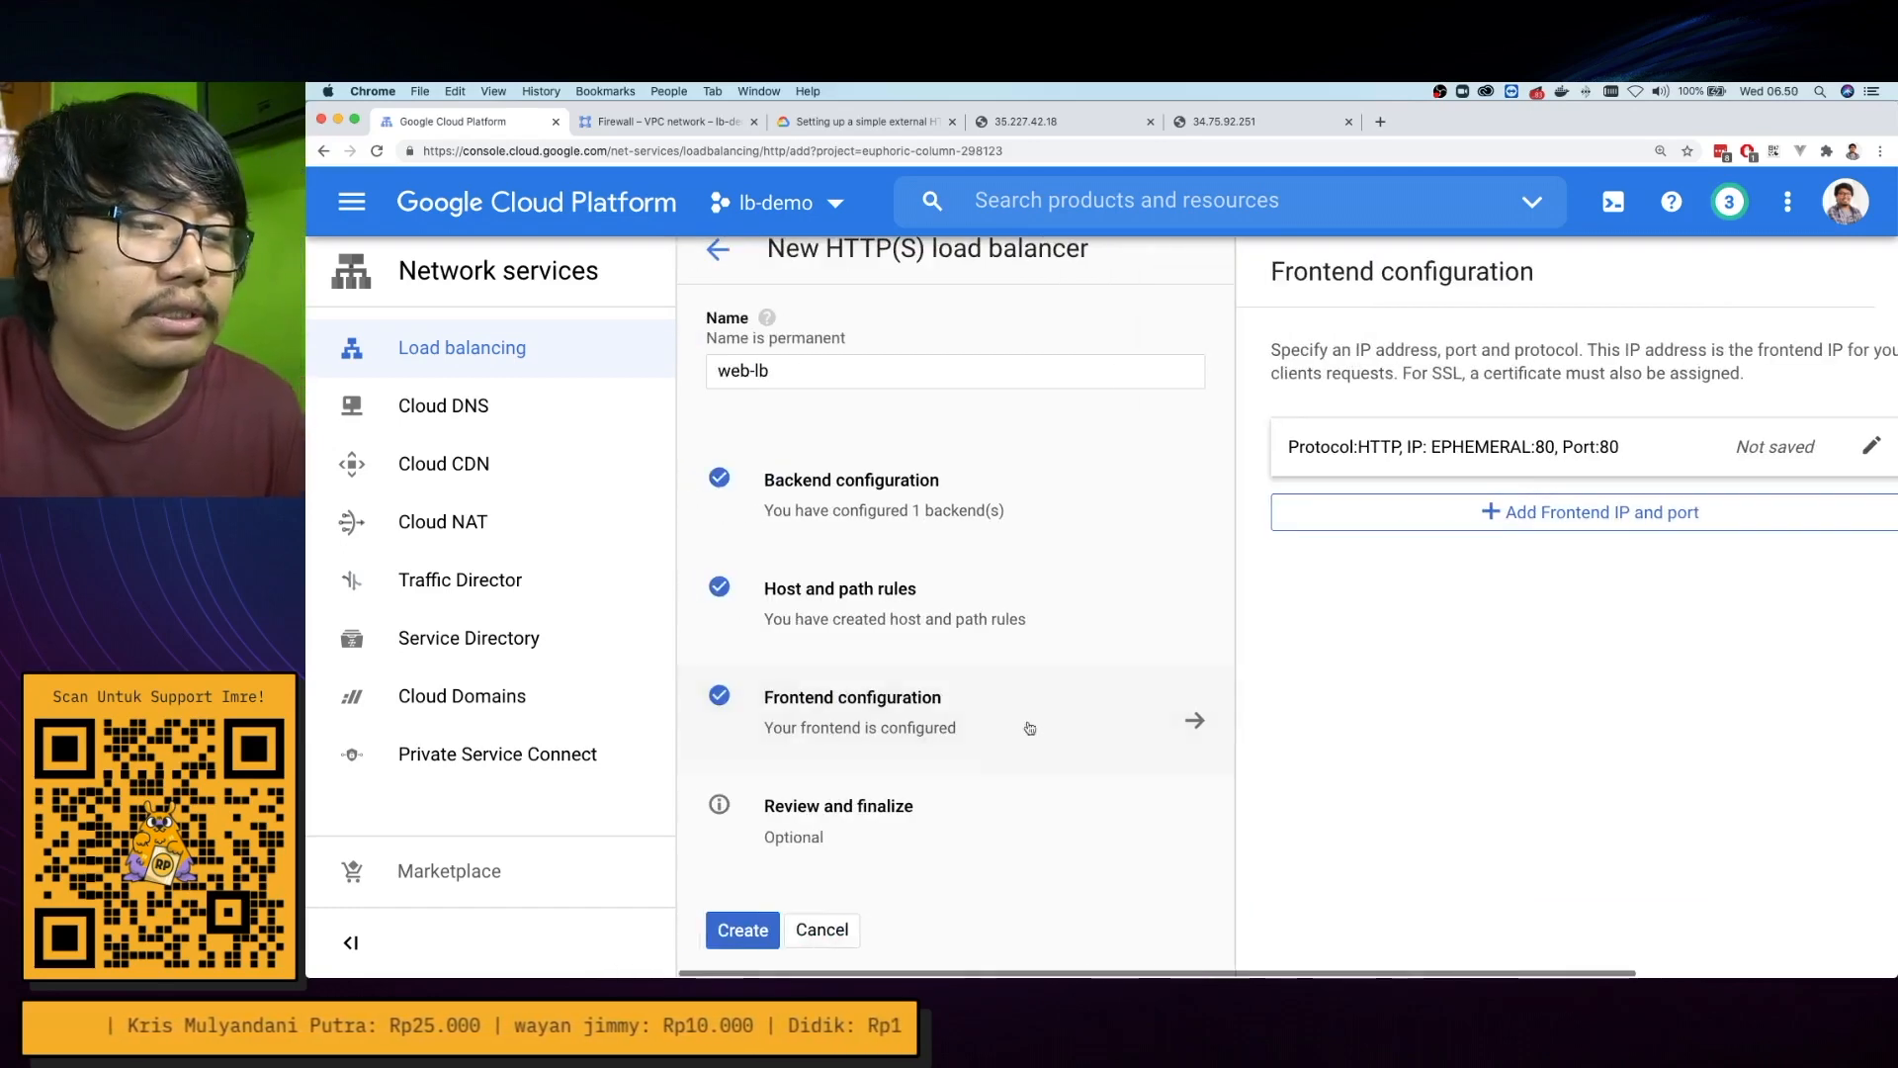
{"action": "left_click", "coordinate": [828, 841]}
{"action": "left_click", "coordinate": [752, 921]}
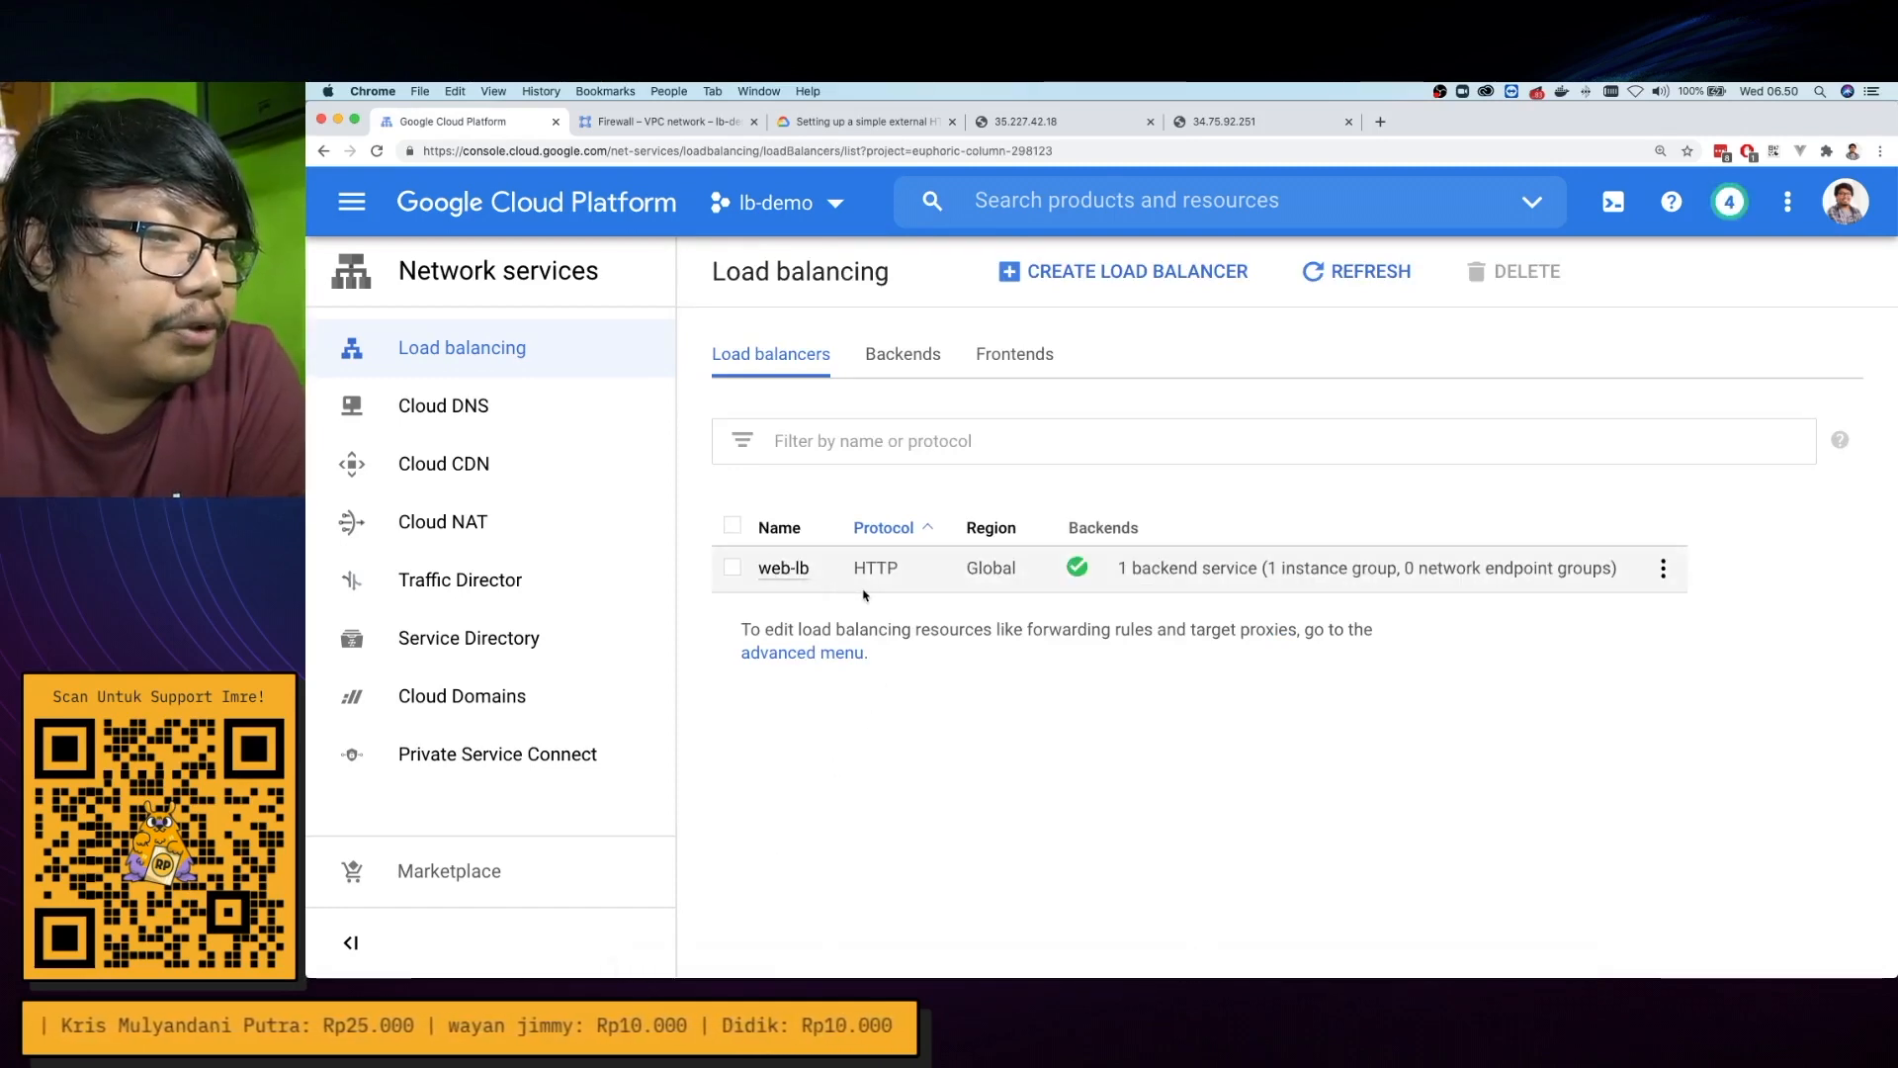
Open web-lb's frontend address 34.120.246.129:80 in a new browser tab and check the backend's health in the load balancer details
{"action": "left_click", "coordinate": [796, 571]}
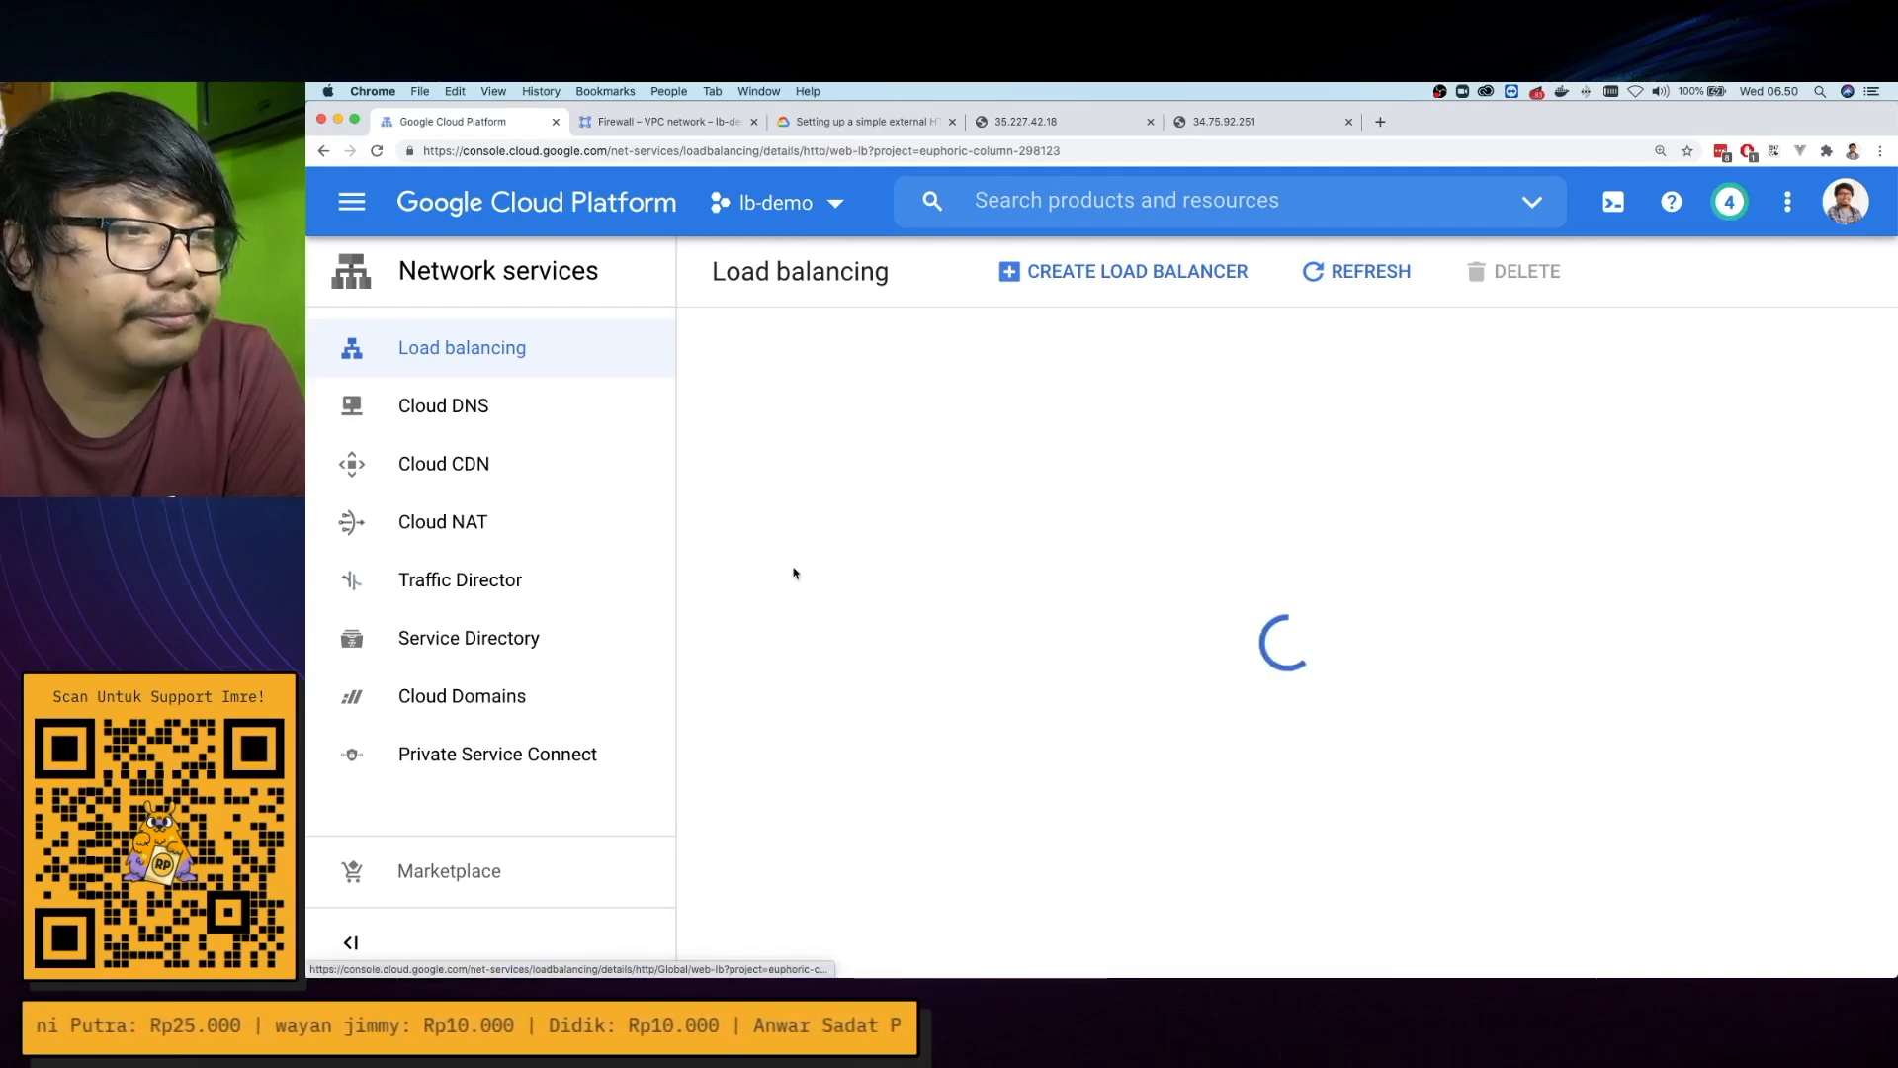
{"action": "scroll", "coordinate": [911, 580], "scroll_direction": "down", "scroll_amount": 5}
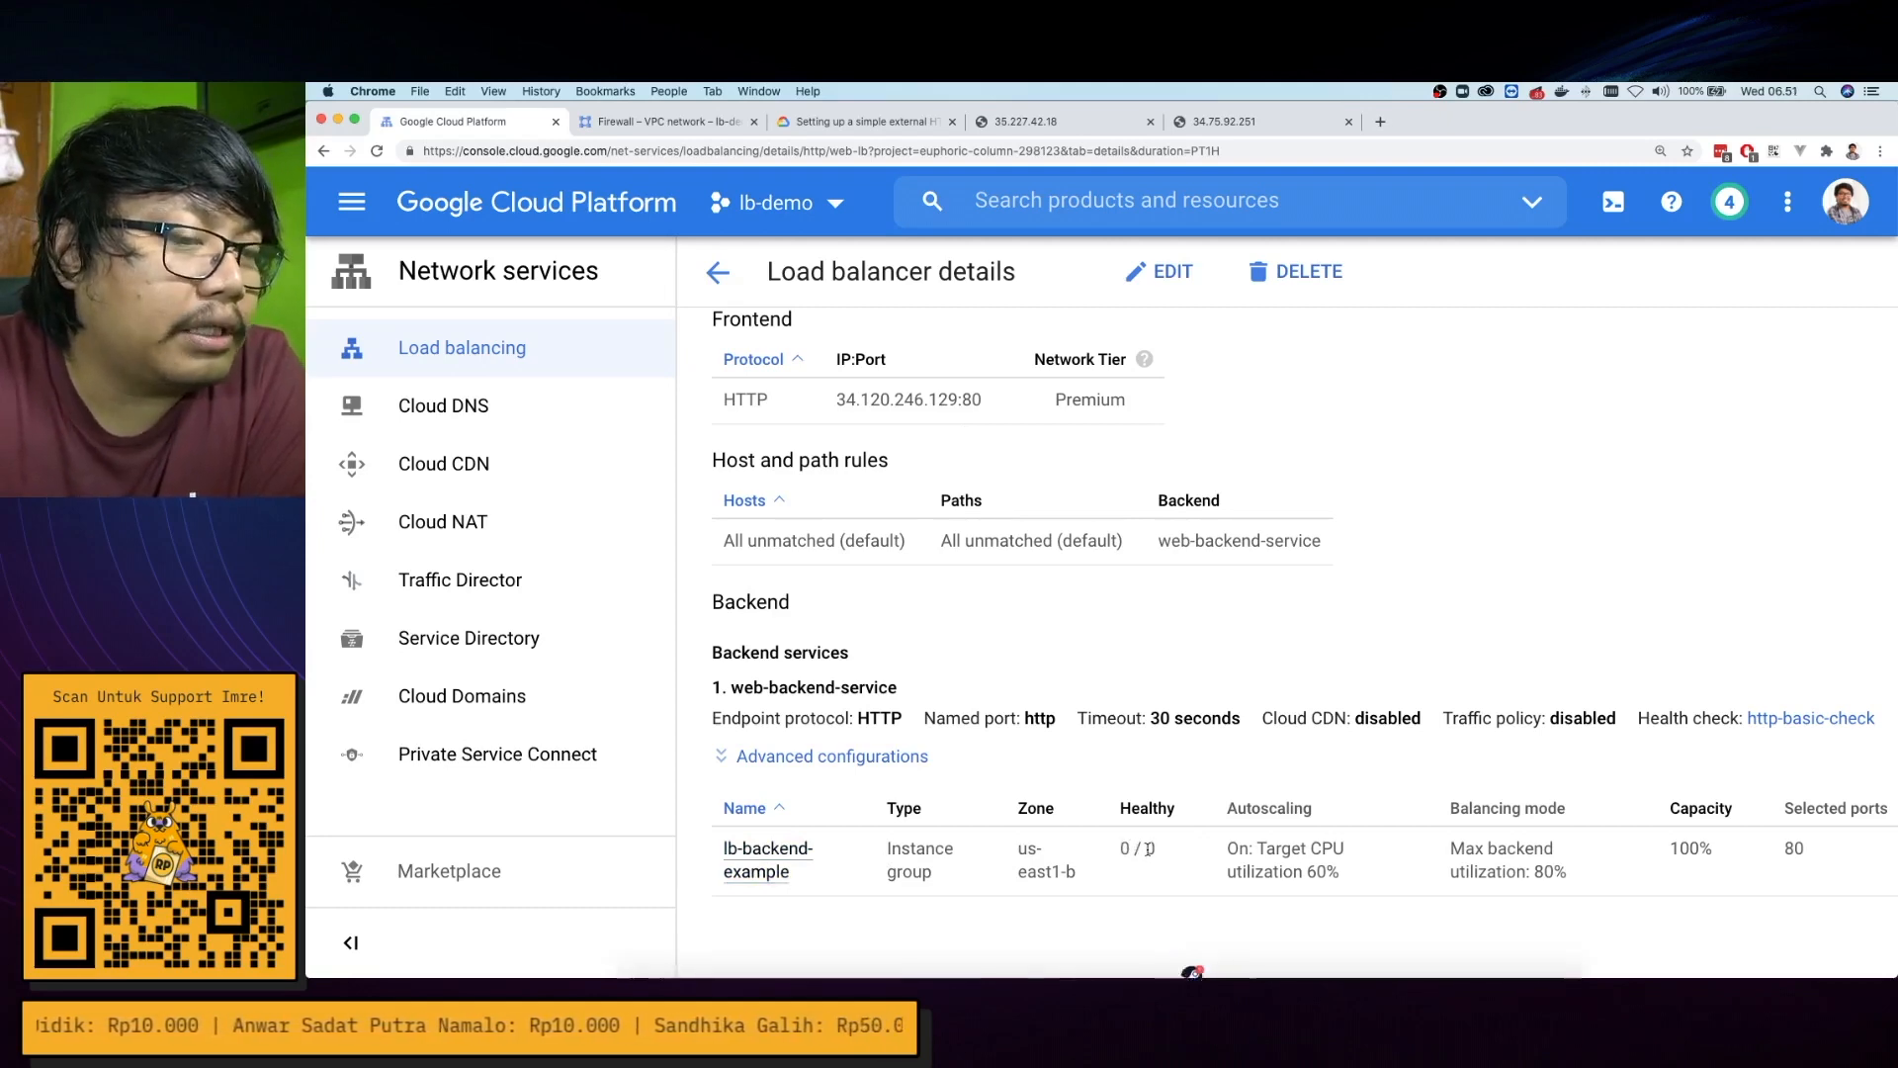
{"action": "left_click_drag", "start_coordinate": [835, 399], "coordinate": [992, 402]}
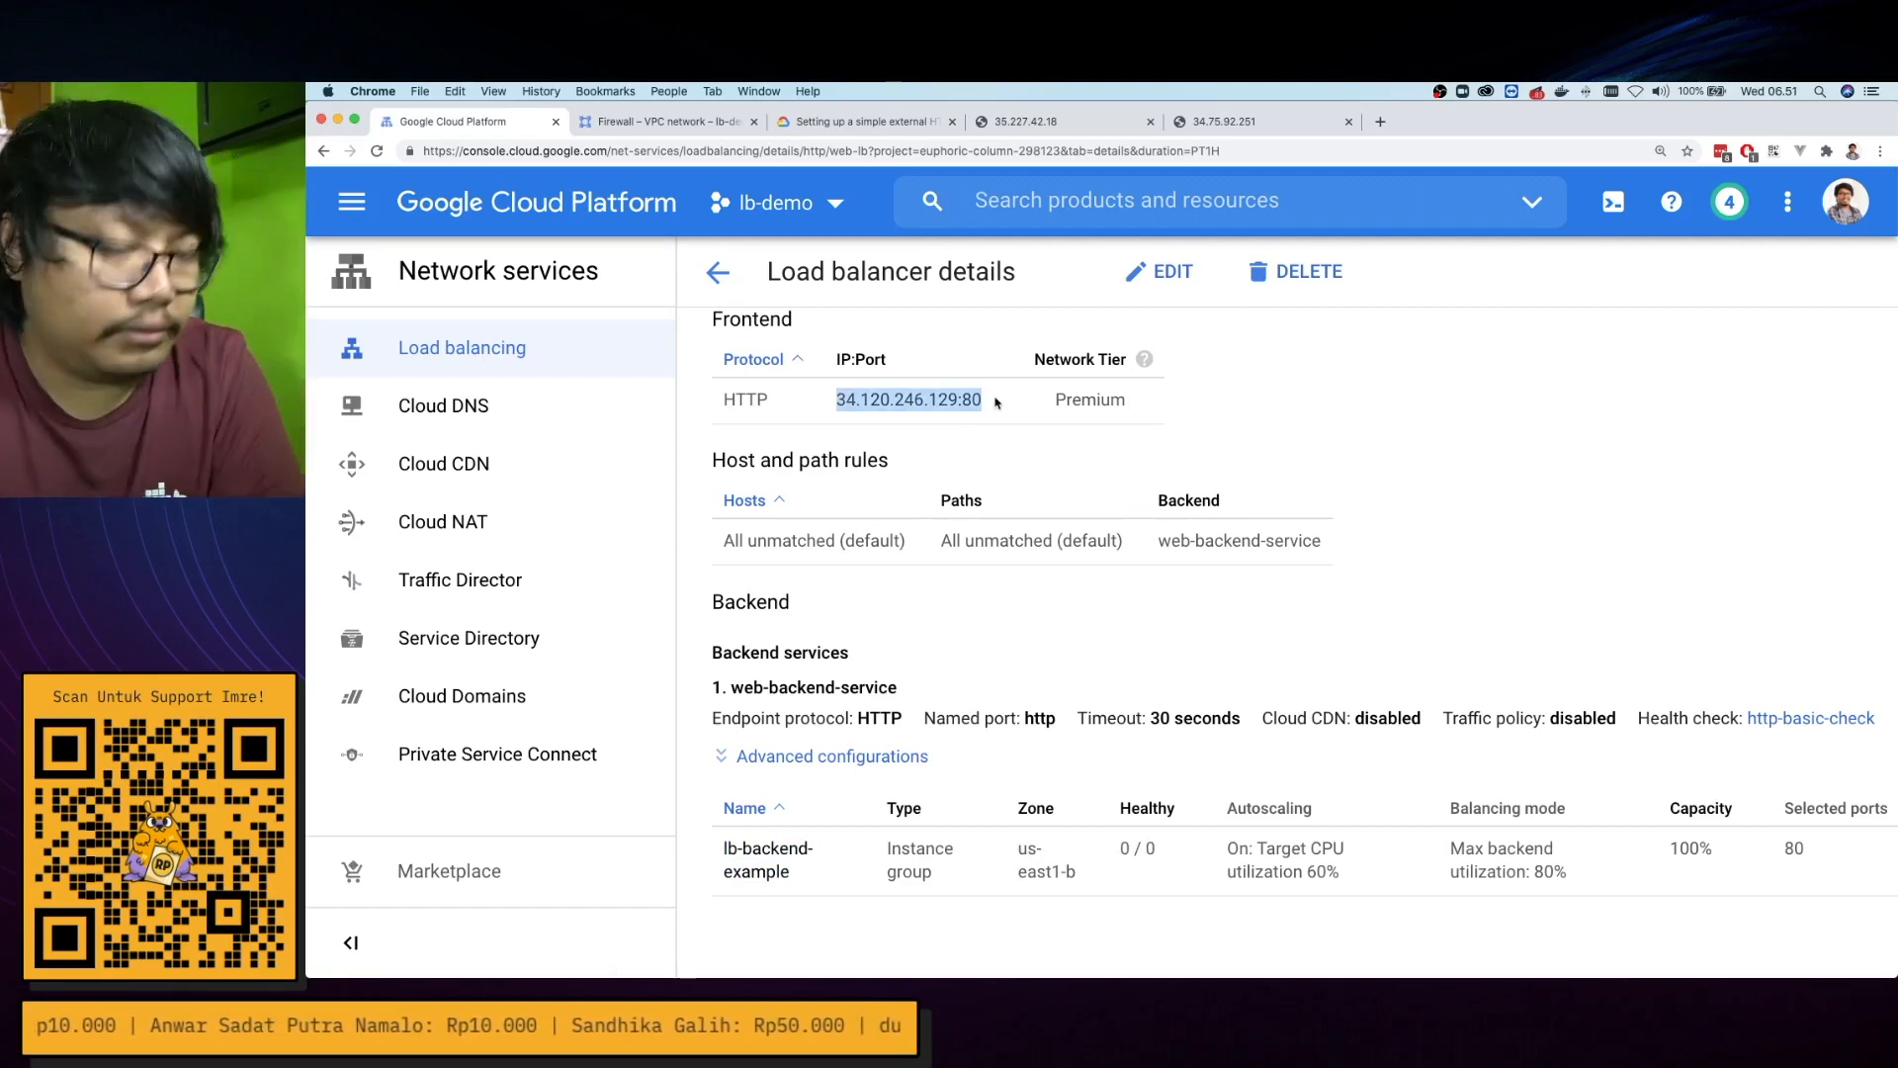
{"action": "key", "text": "super+c"}
{"action": "left_click", "coordinate": [1380, 121]}
{"action": "key", "text": "super+v"}
{"action": "key", "text": "Return"}
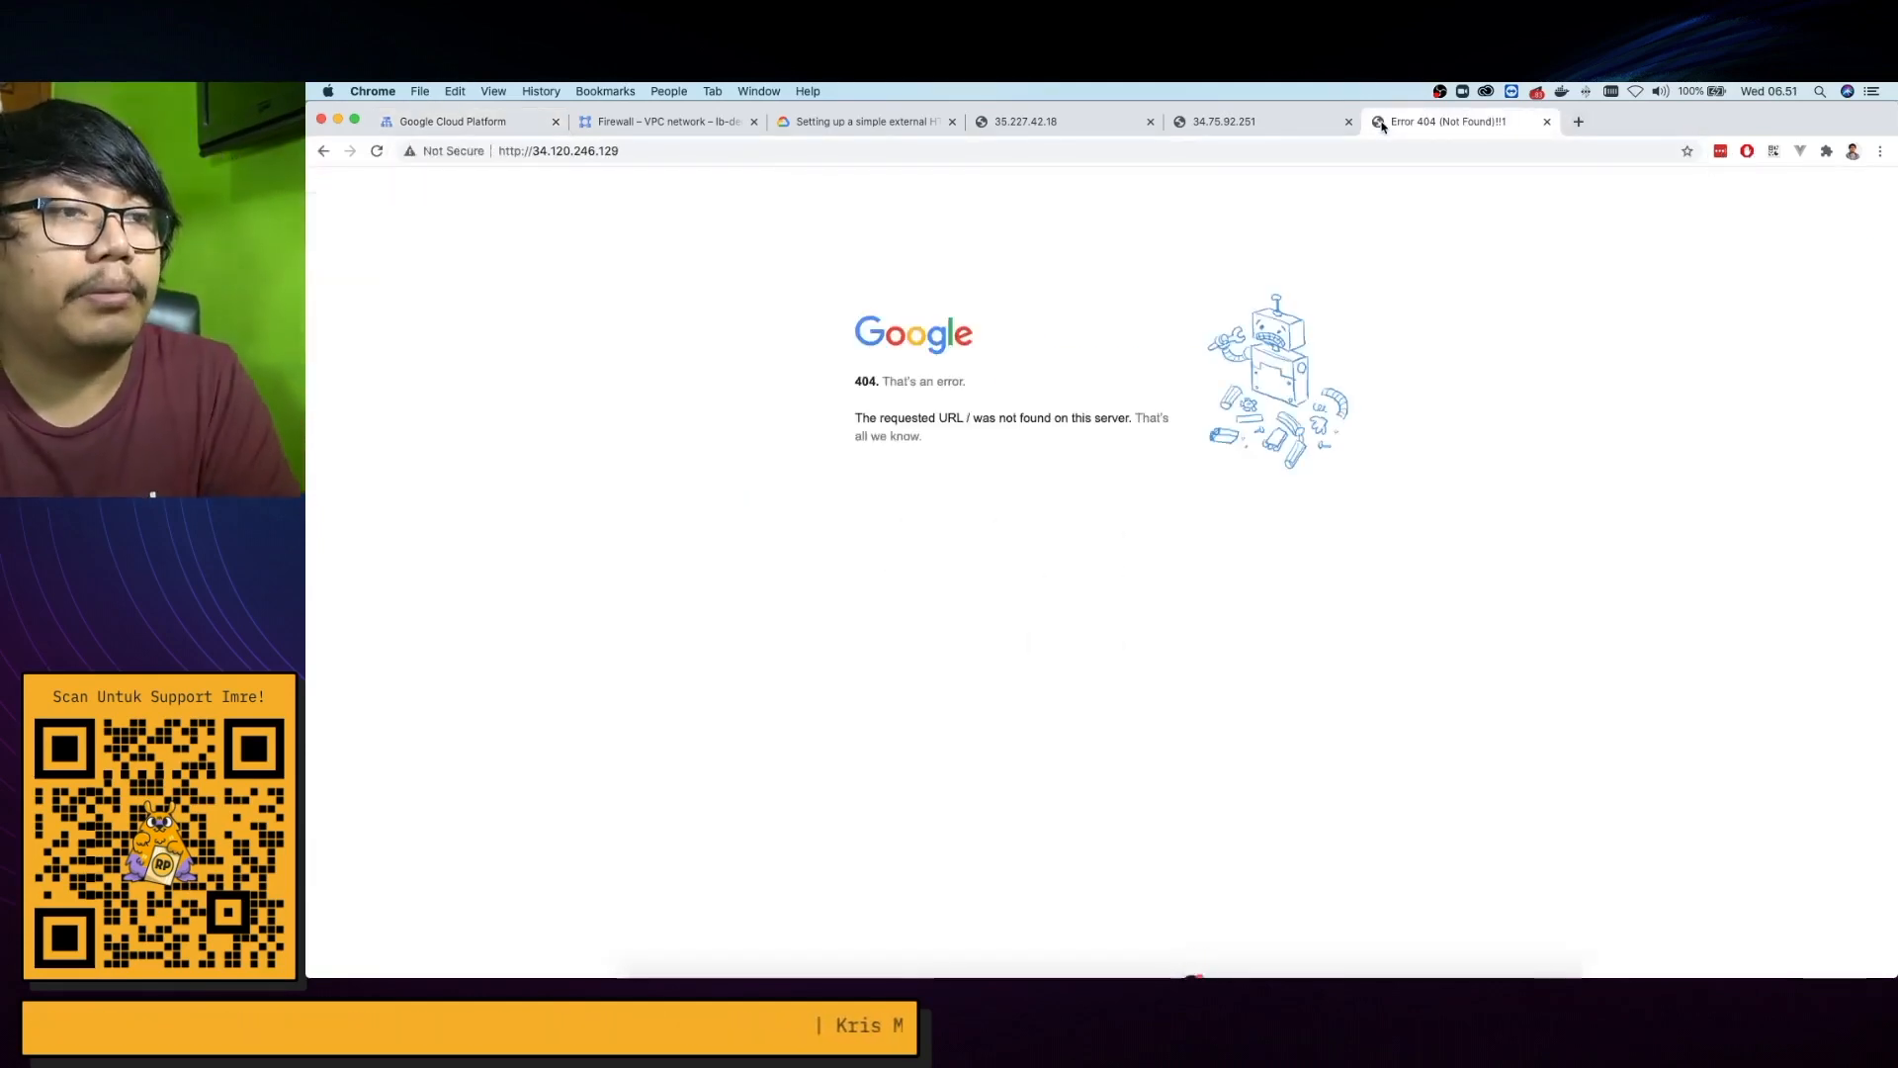
{"action": "left_click", "coordinate": [485, 131]}
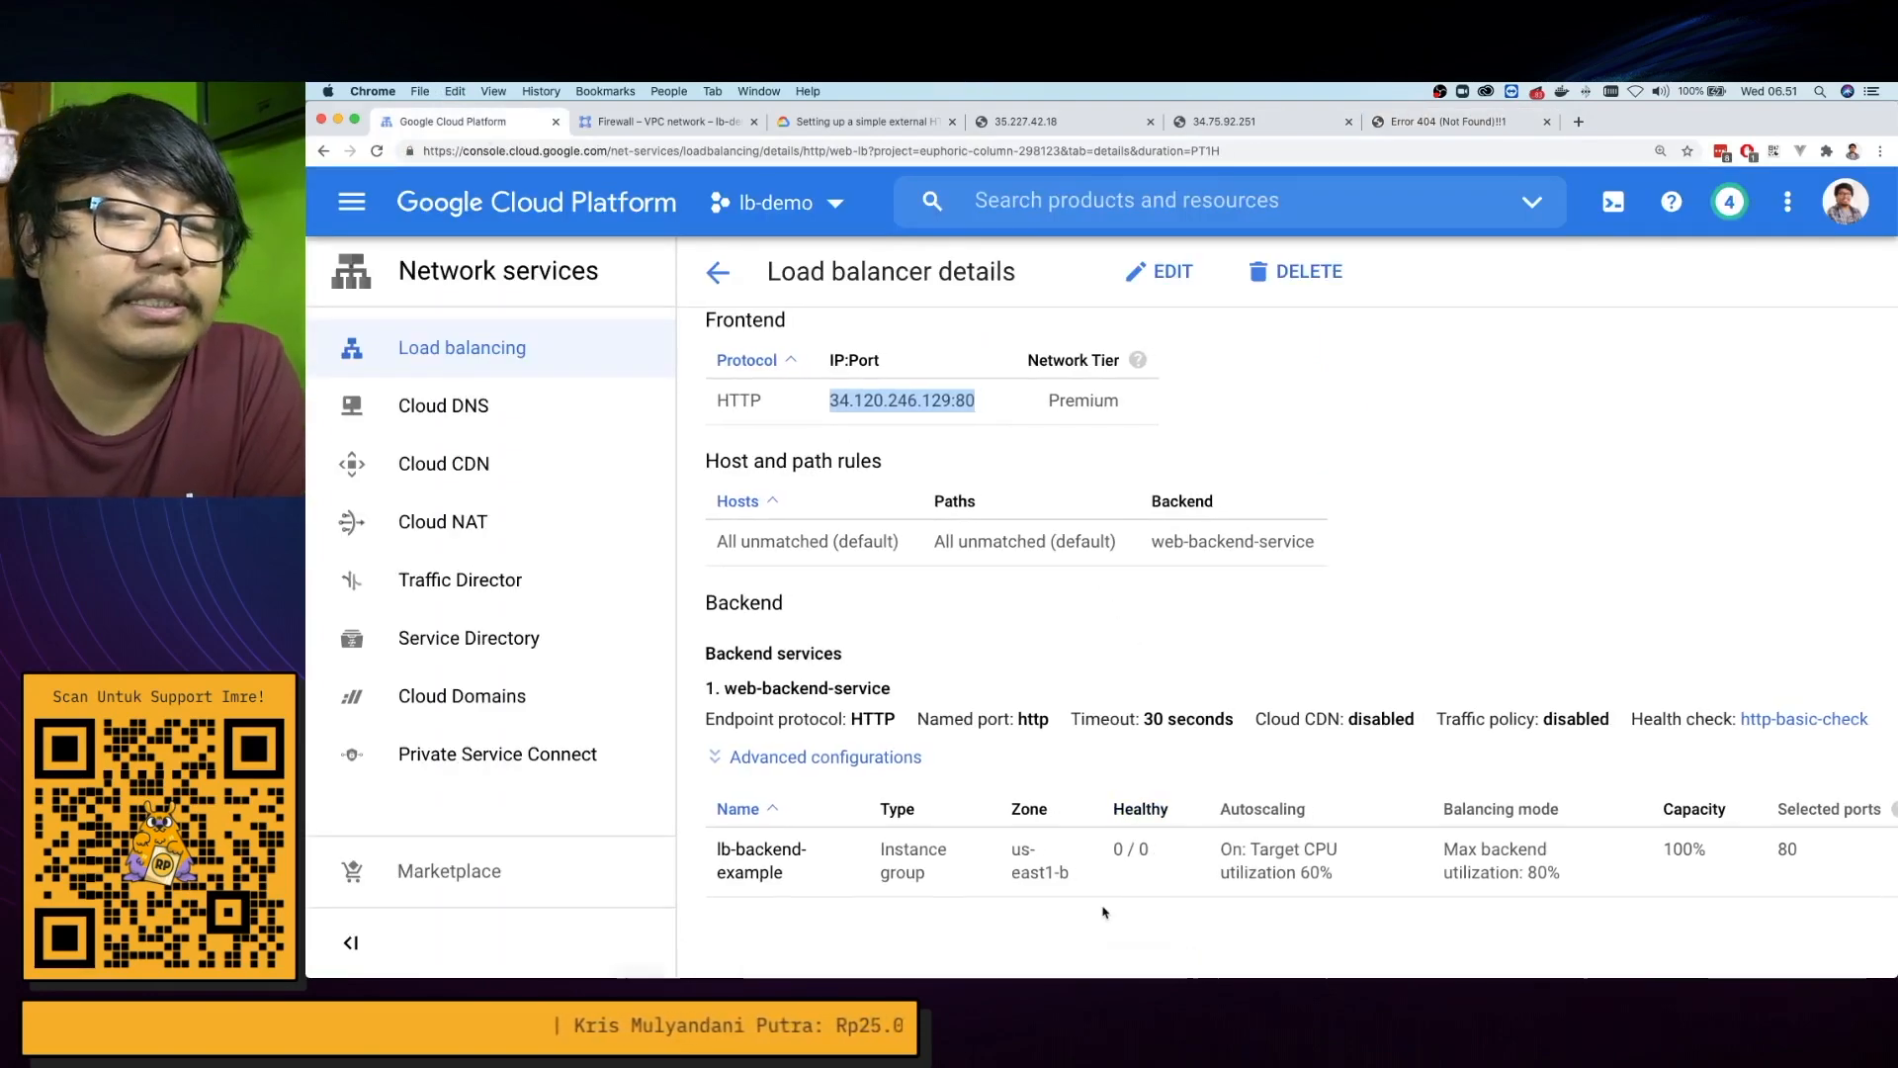
{"action": "scroll", "coordinate": [1106, 911], "scroll_direction": "right", "scroll_amount": 1}
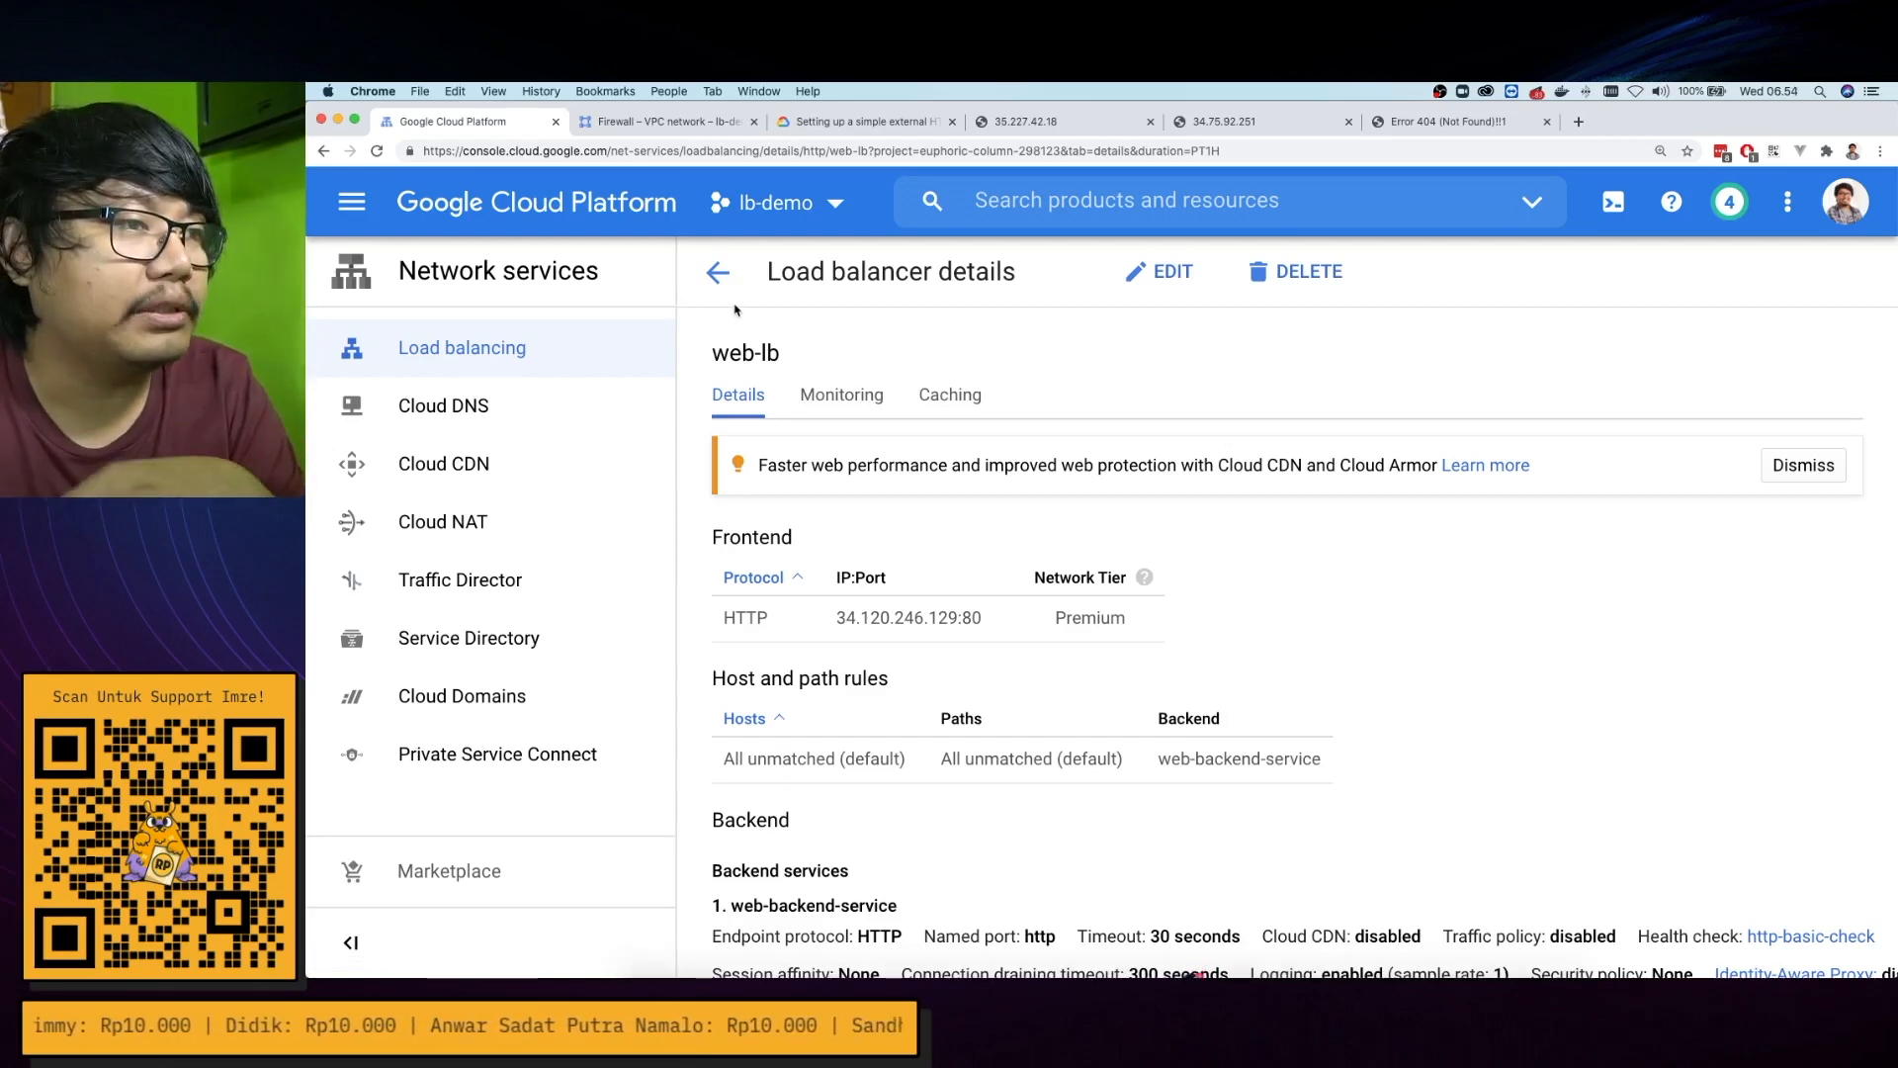
Start a new VPC network firewall rule named lb-allow-hc
{"action": "left_click", "coordinate": [981, 220]}
{"action": "type", "text": "firewall"}
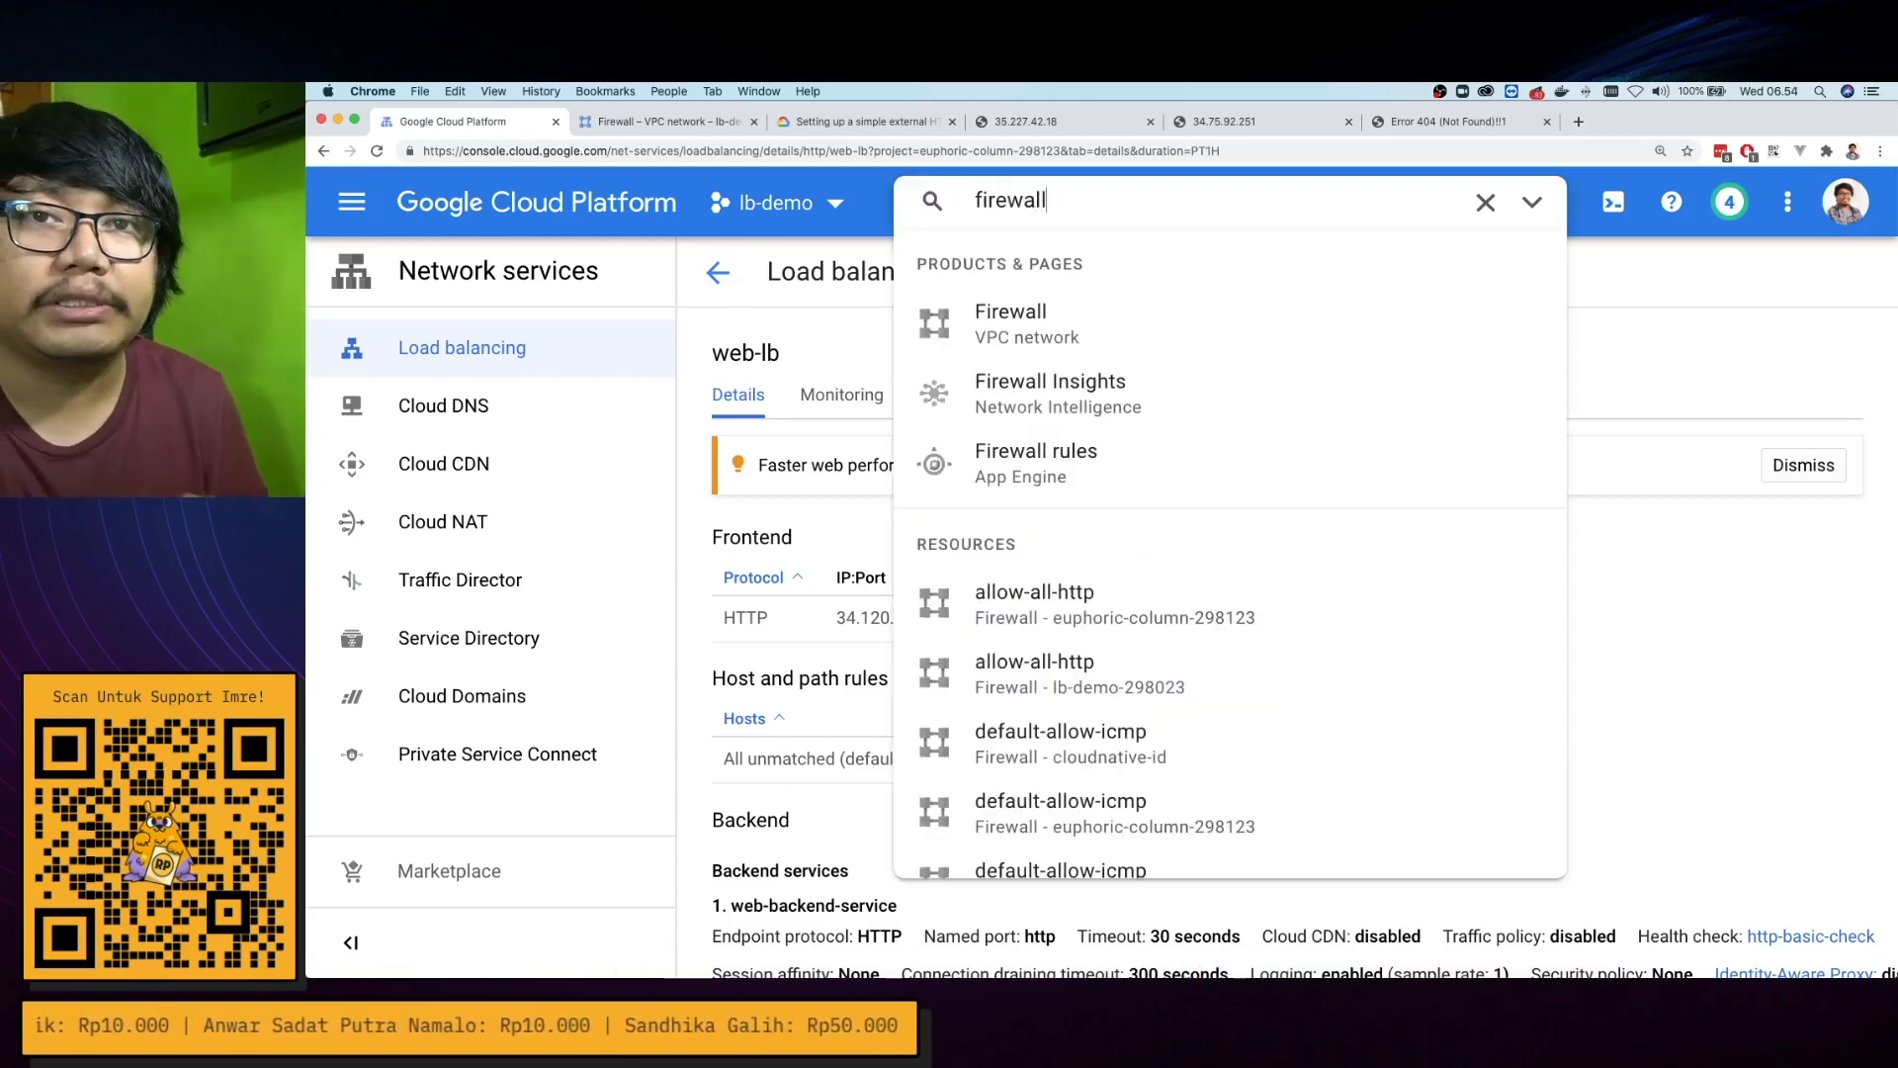
{"action": "left_click", "coordinate": [1010, 315]}
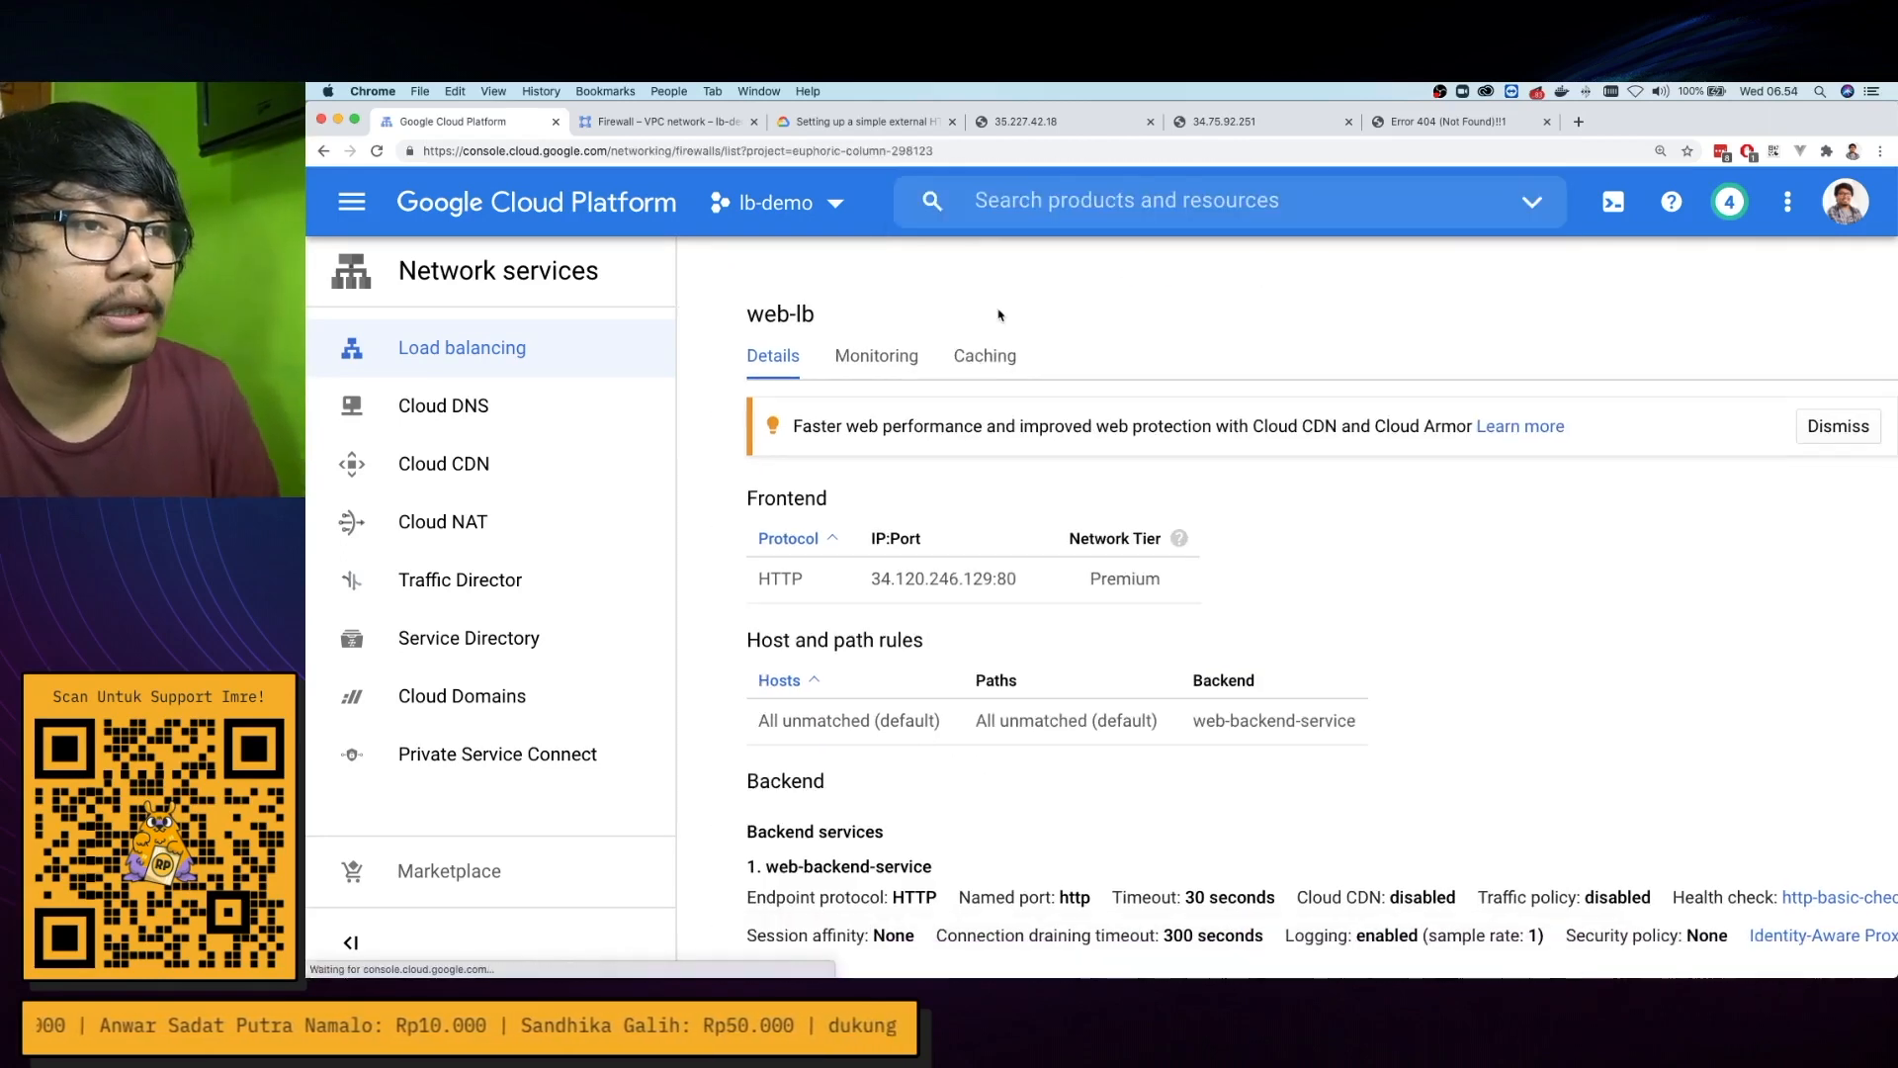
{"action": "left_click", "coordinate": [1015, 280]}
{"action": "left_click", "coordinate": [855, 450]}
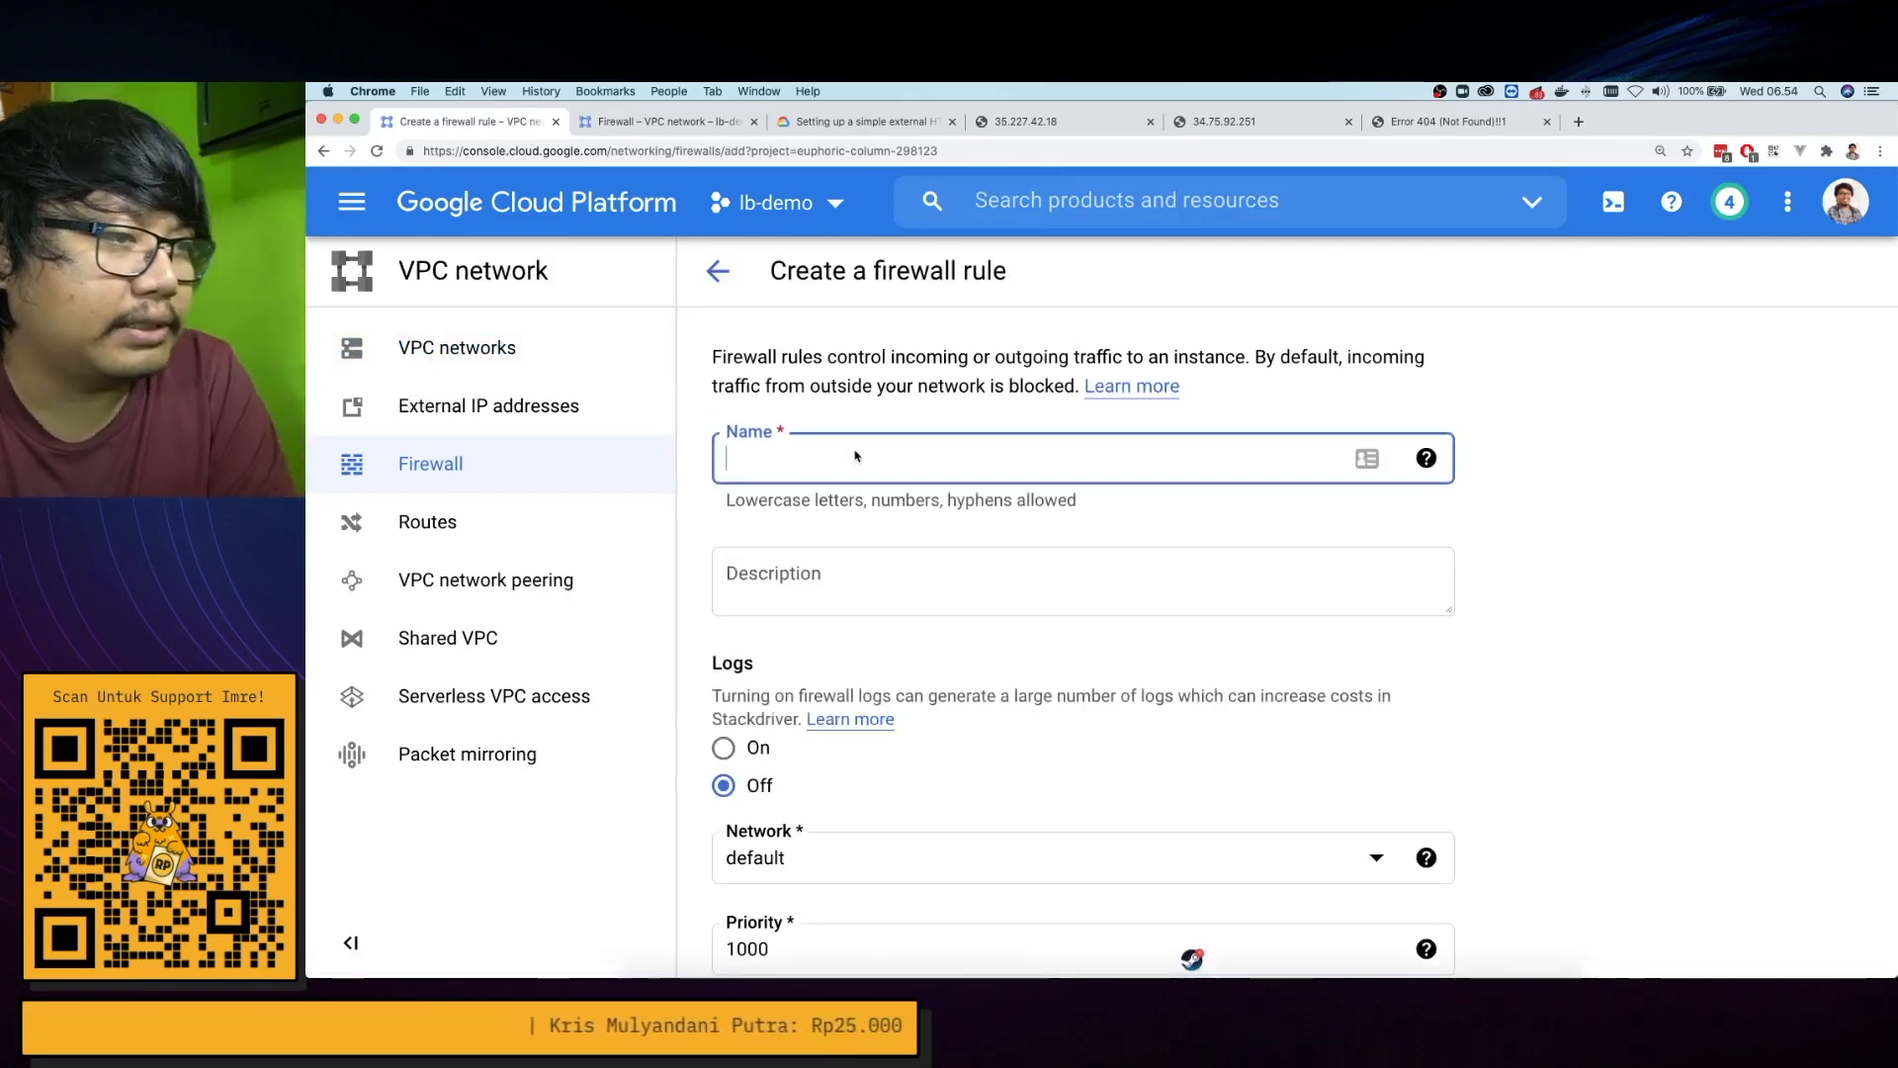
{"action": "type", "text": "lb-"}
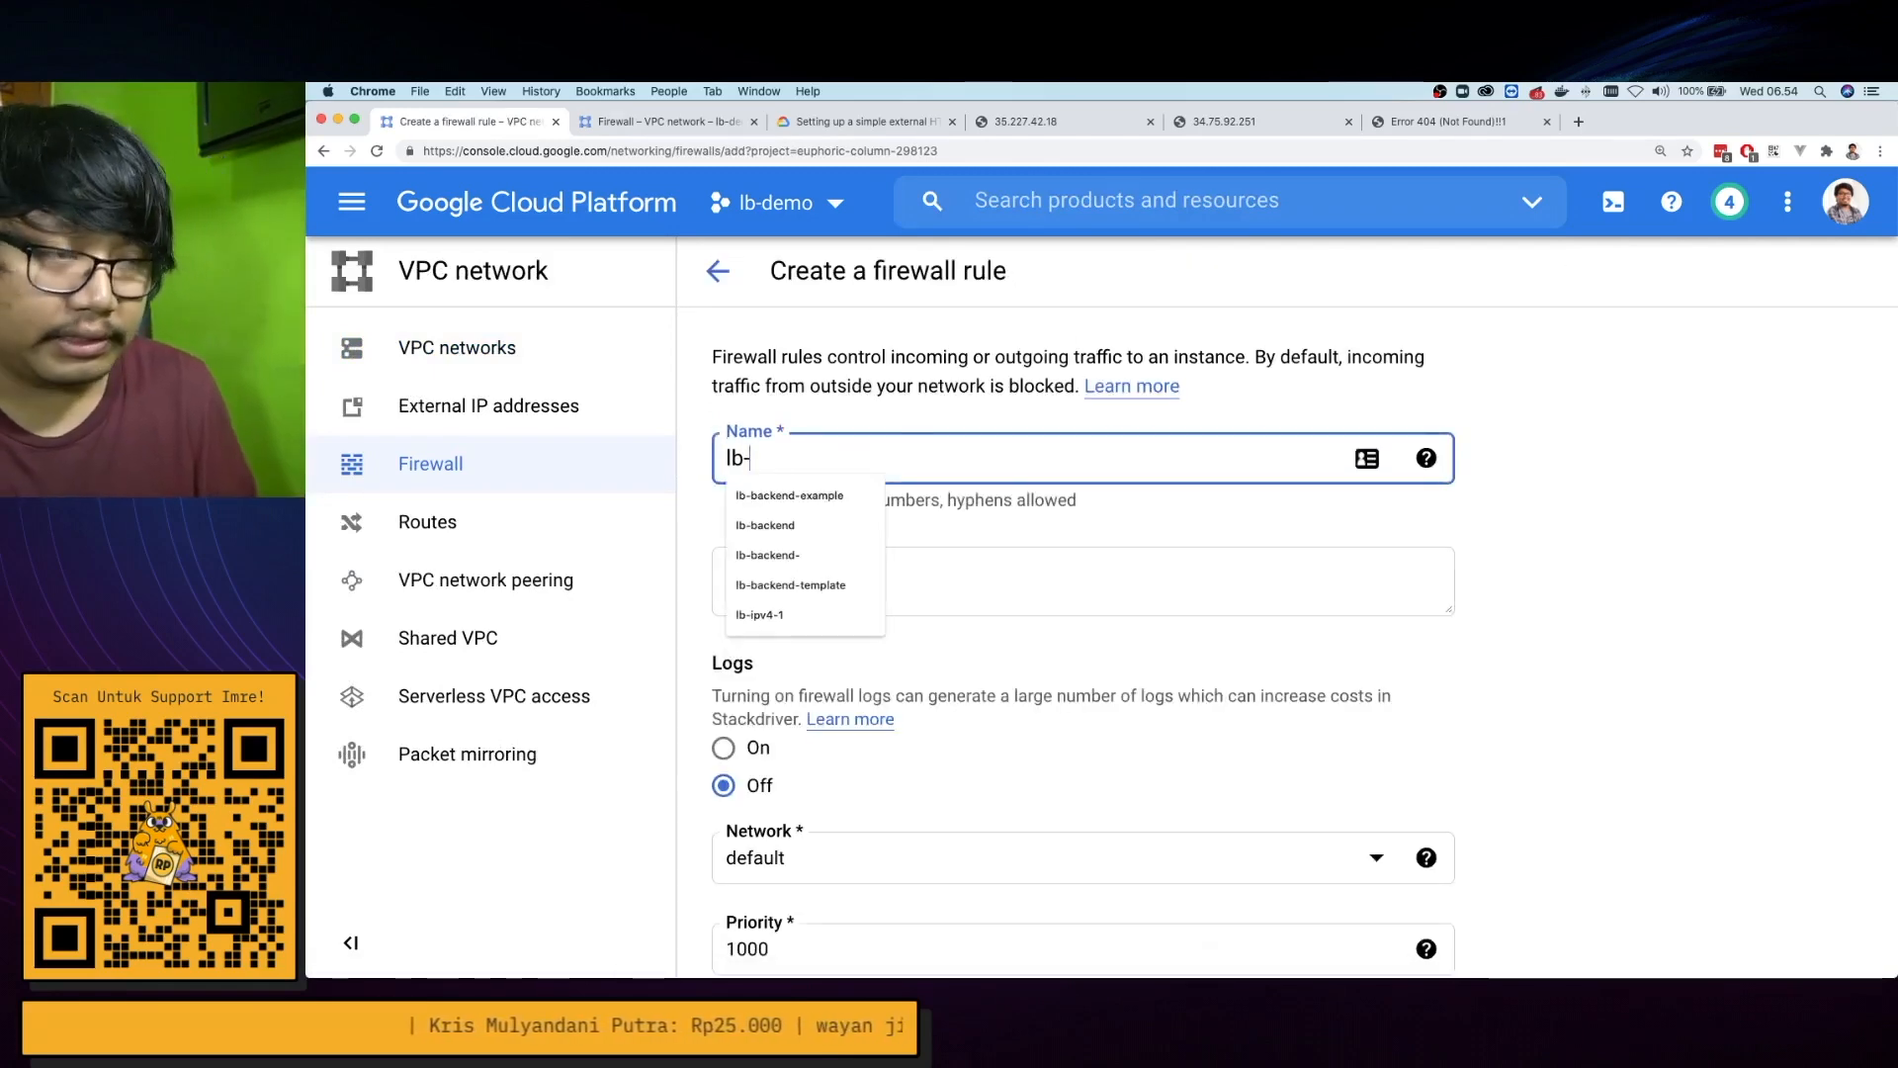
{"action": "type", "text": "allow"}
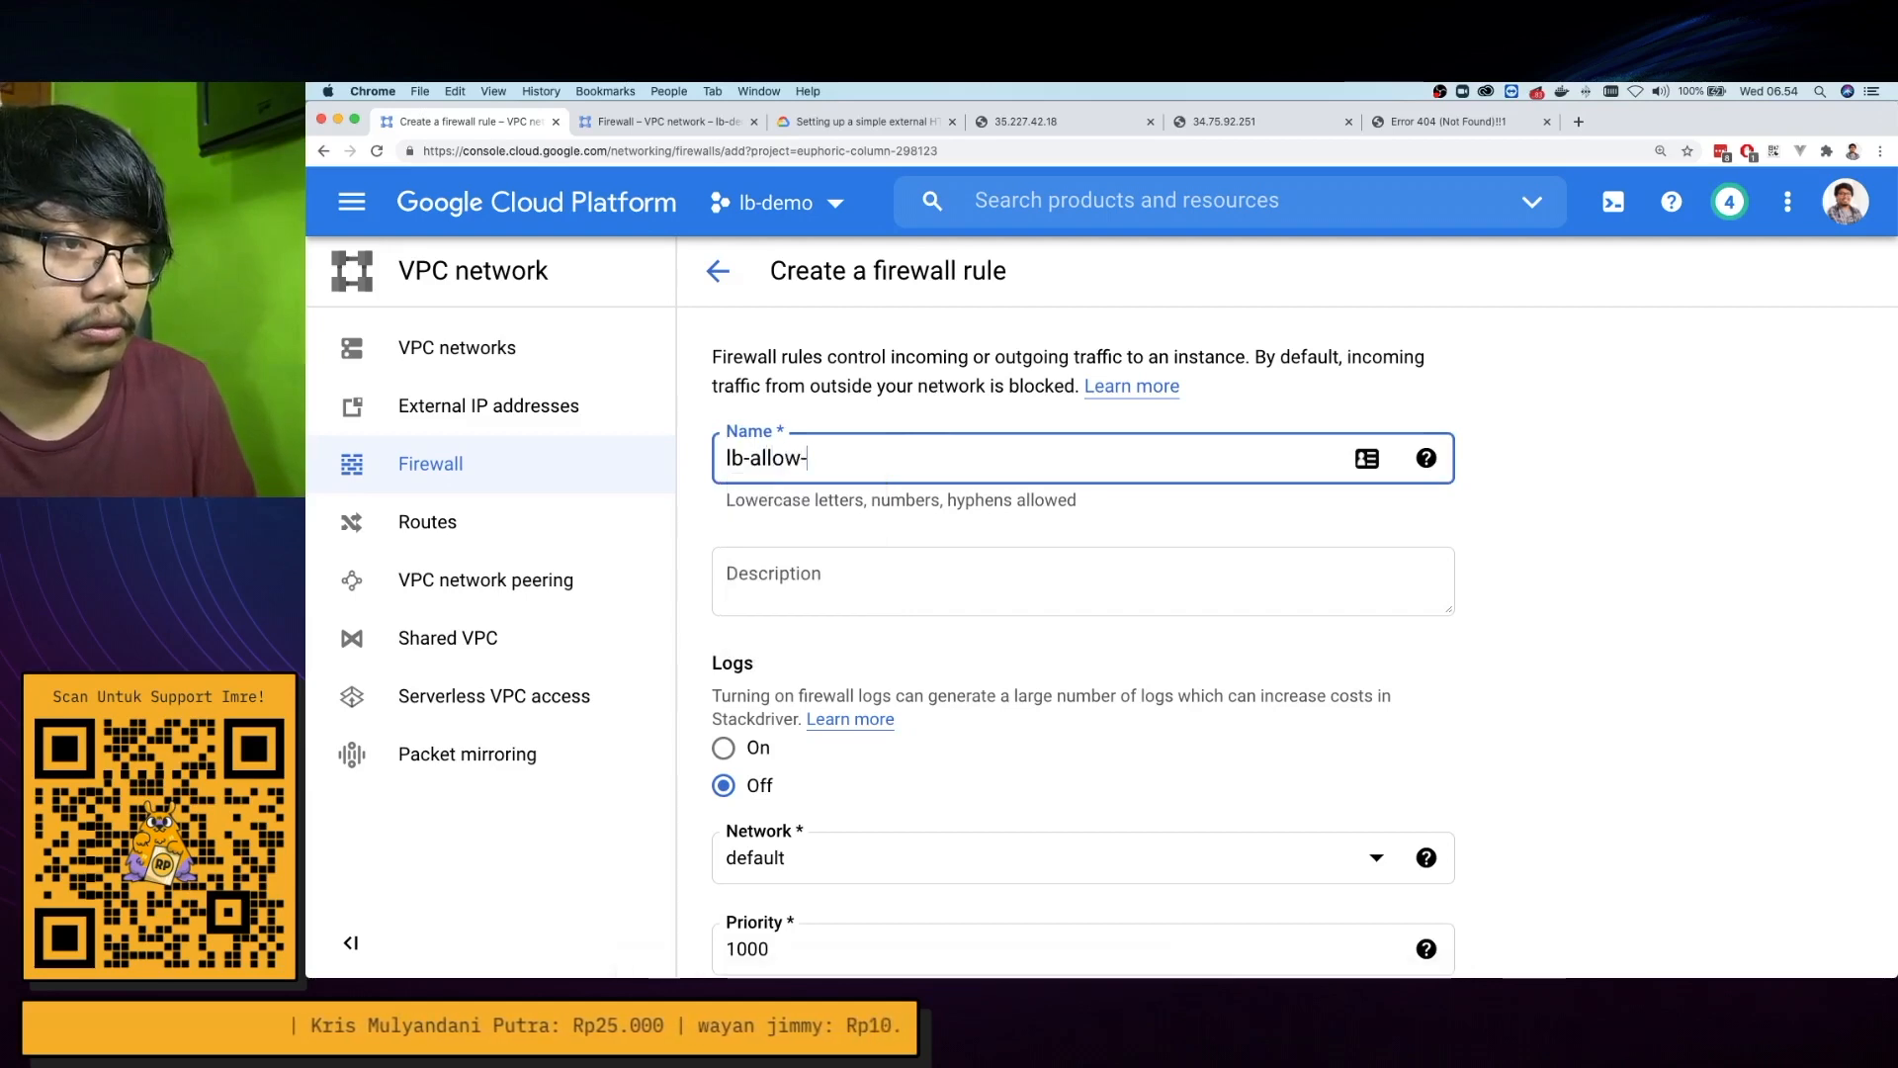
{"action": "type", "text": "-hc"}
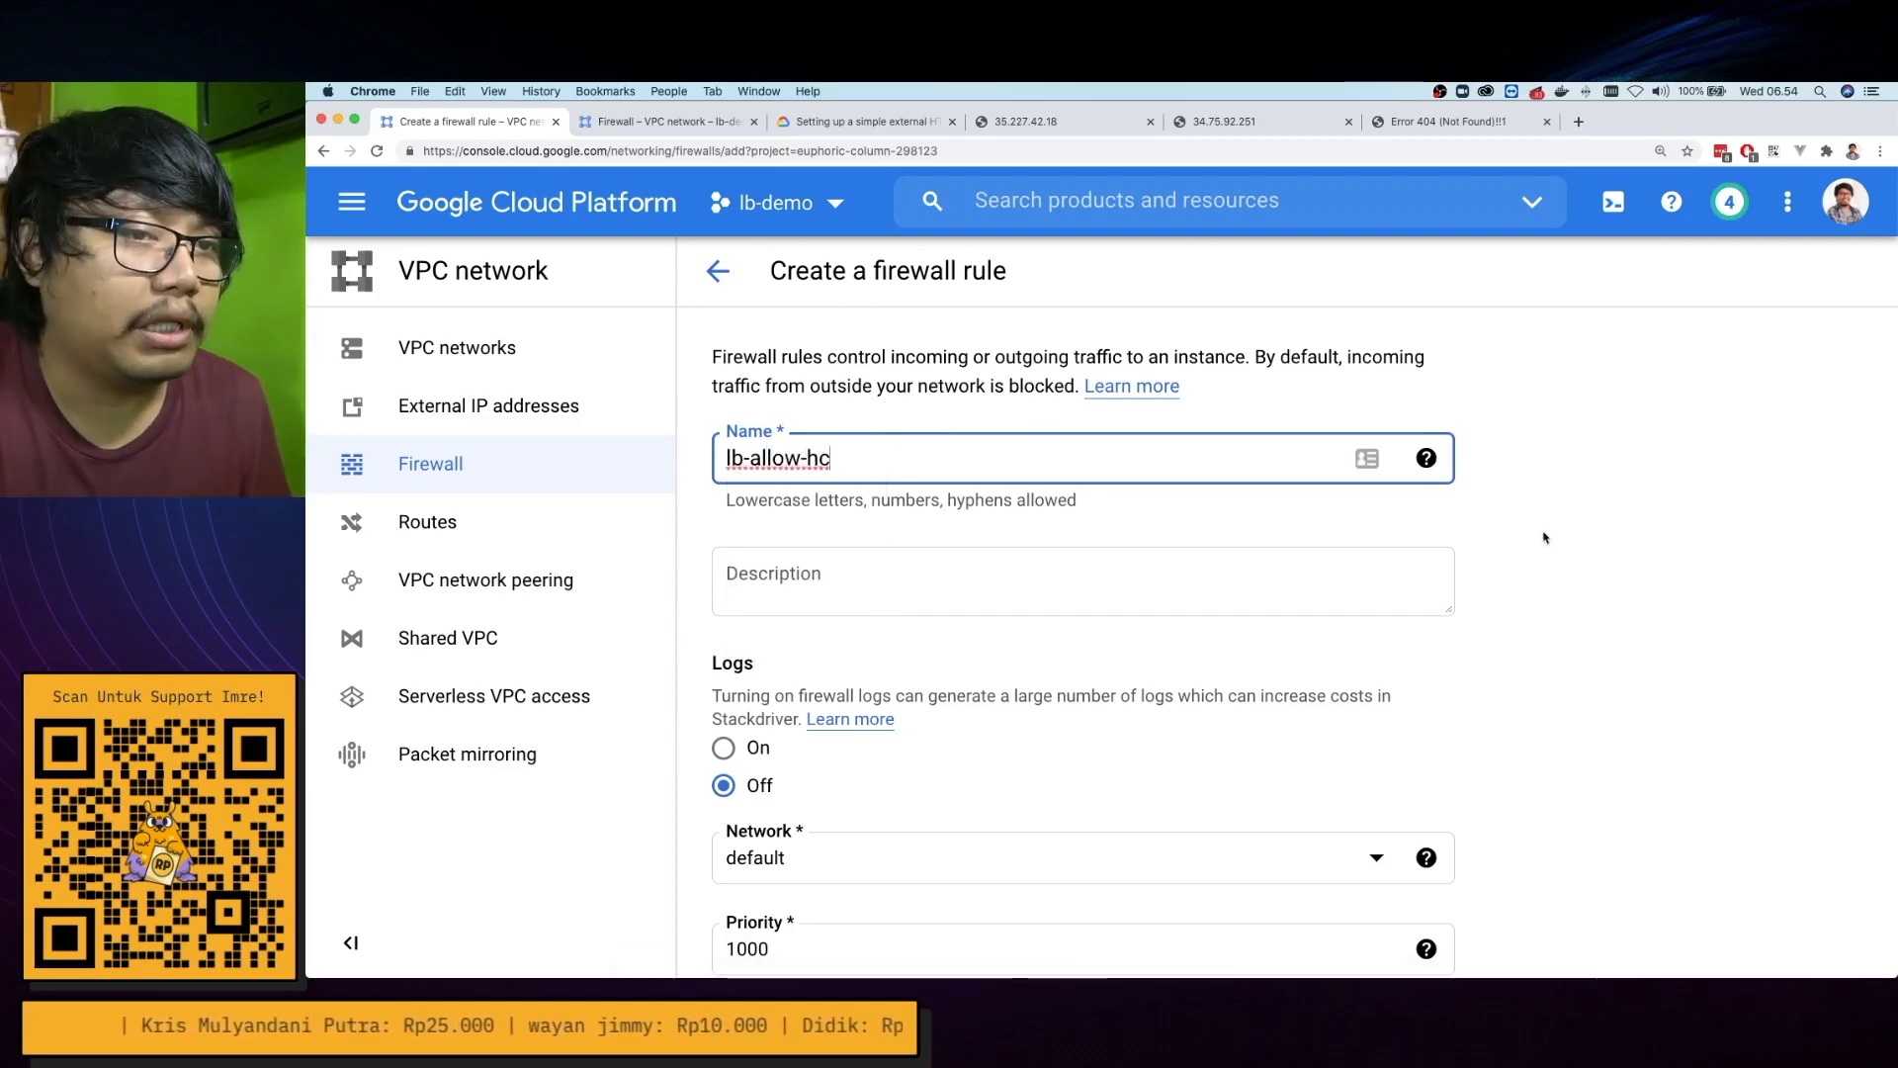
Keep the rule as ingress allow on the default network and add the target tag allow-health-check
{"action": "scroll", "coordinate": [1524, 543], "scroll_direction": "down", "scroll_amount": 3}
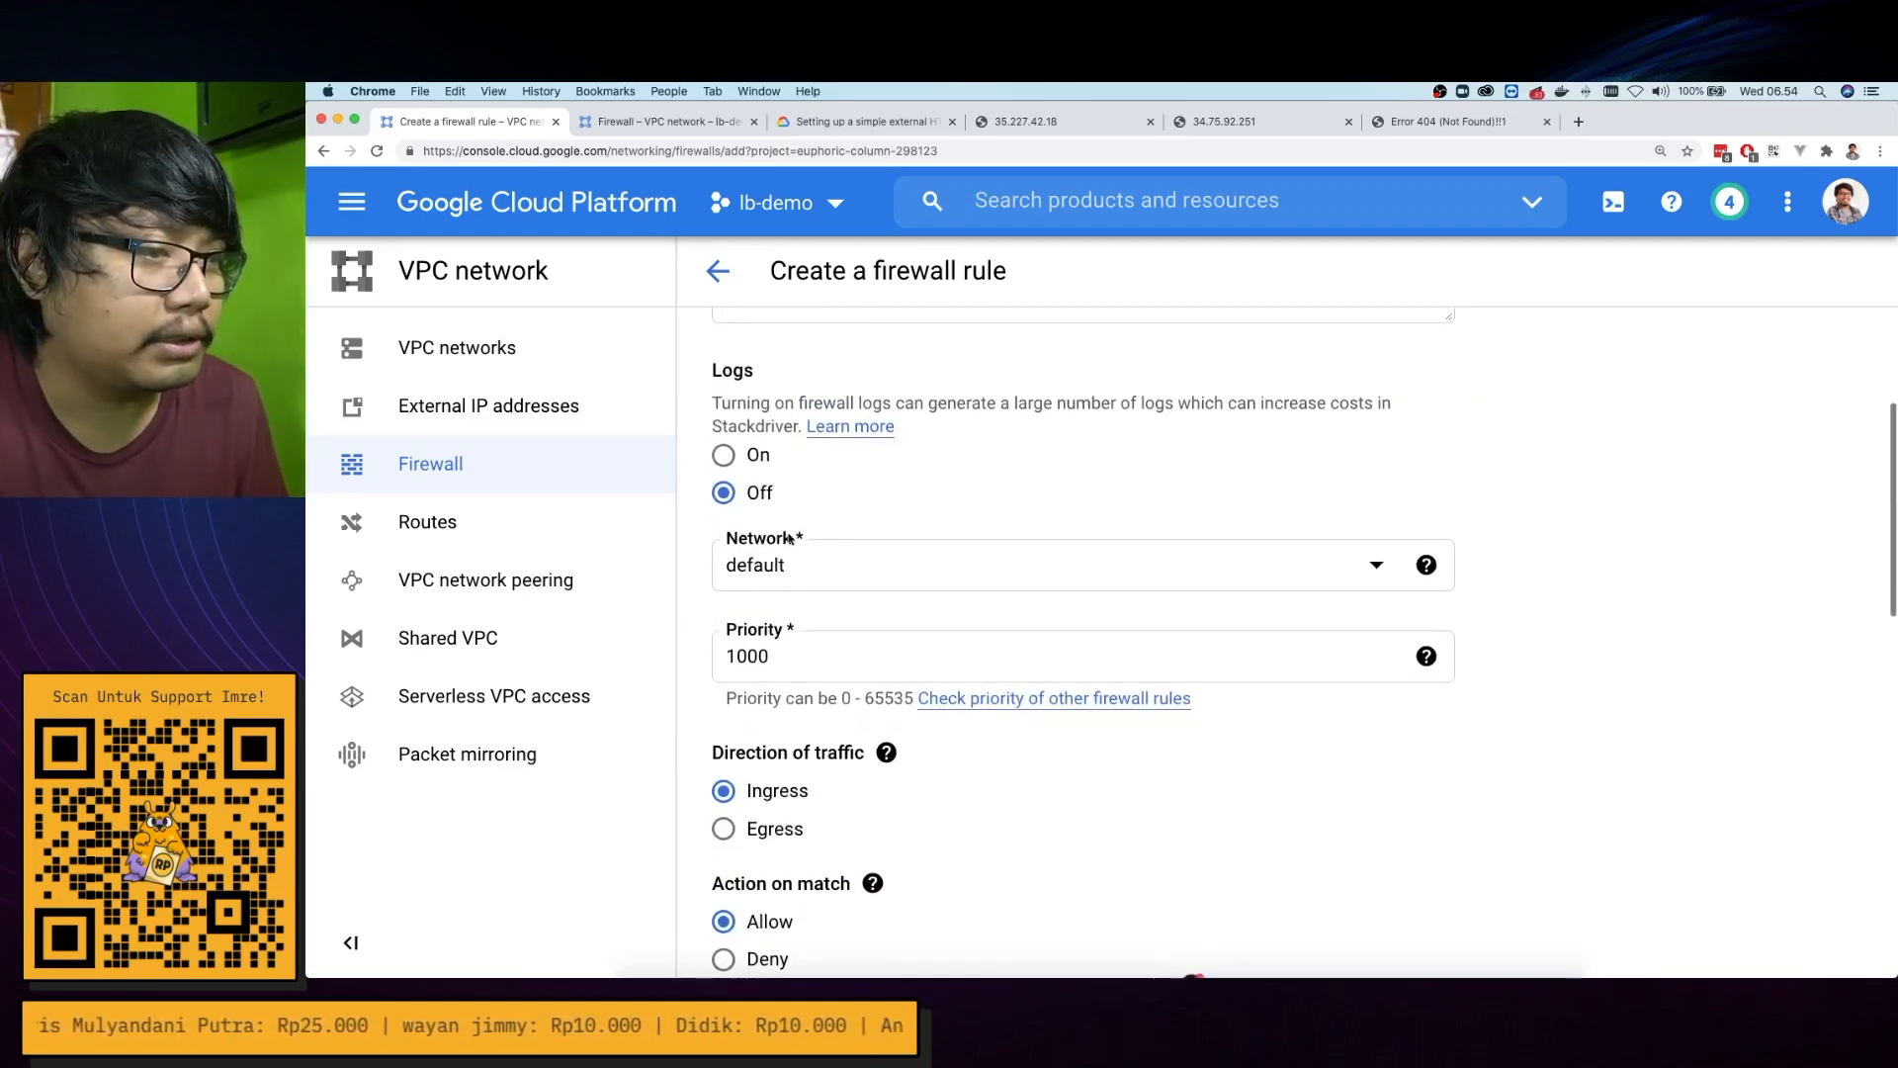
{"action": "scroll", "coordinate": [846, 549], "scroll_direction": "down", "scroll_amount": 2}
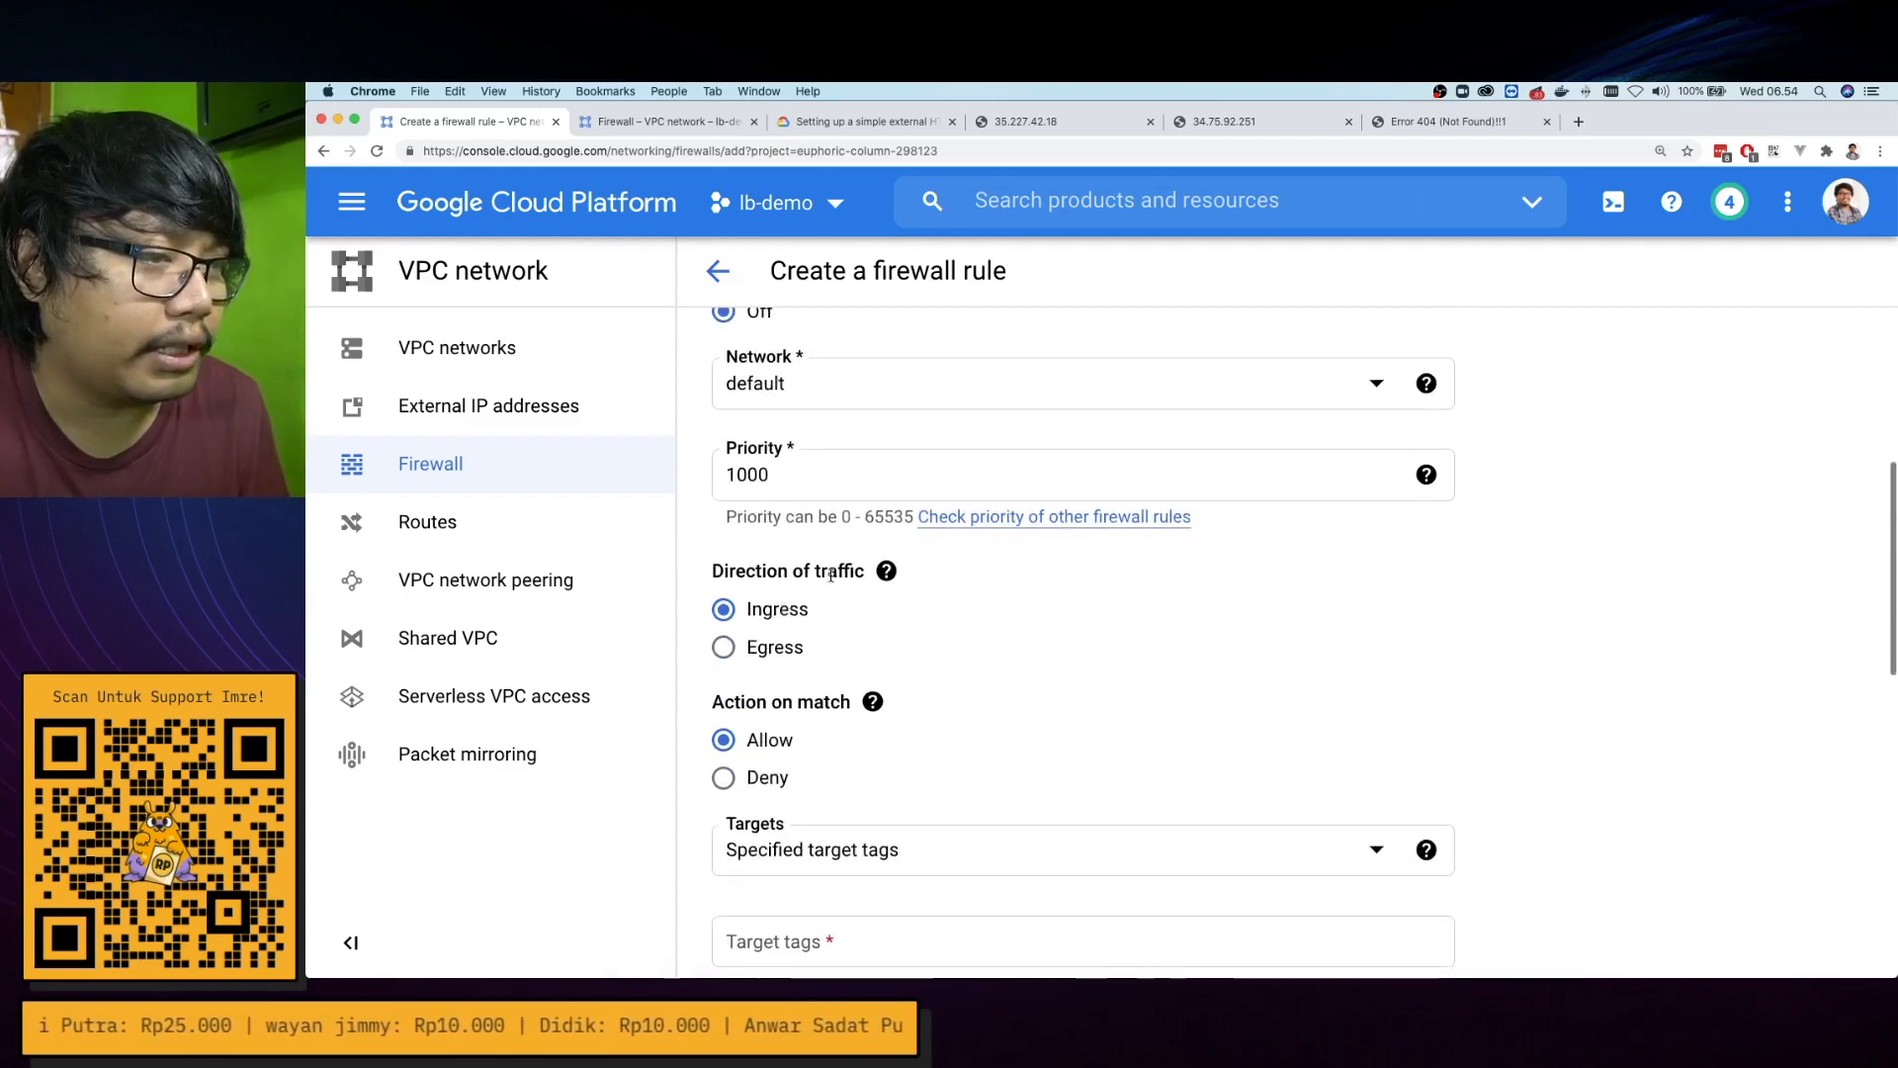
{"action": "scroll", "coordinate": [850, 733], "scroll_direction": "down", "scroll_amount": 1}
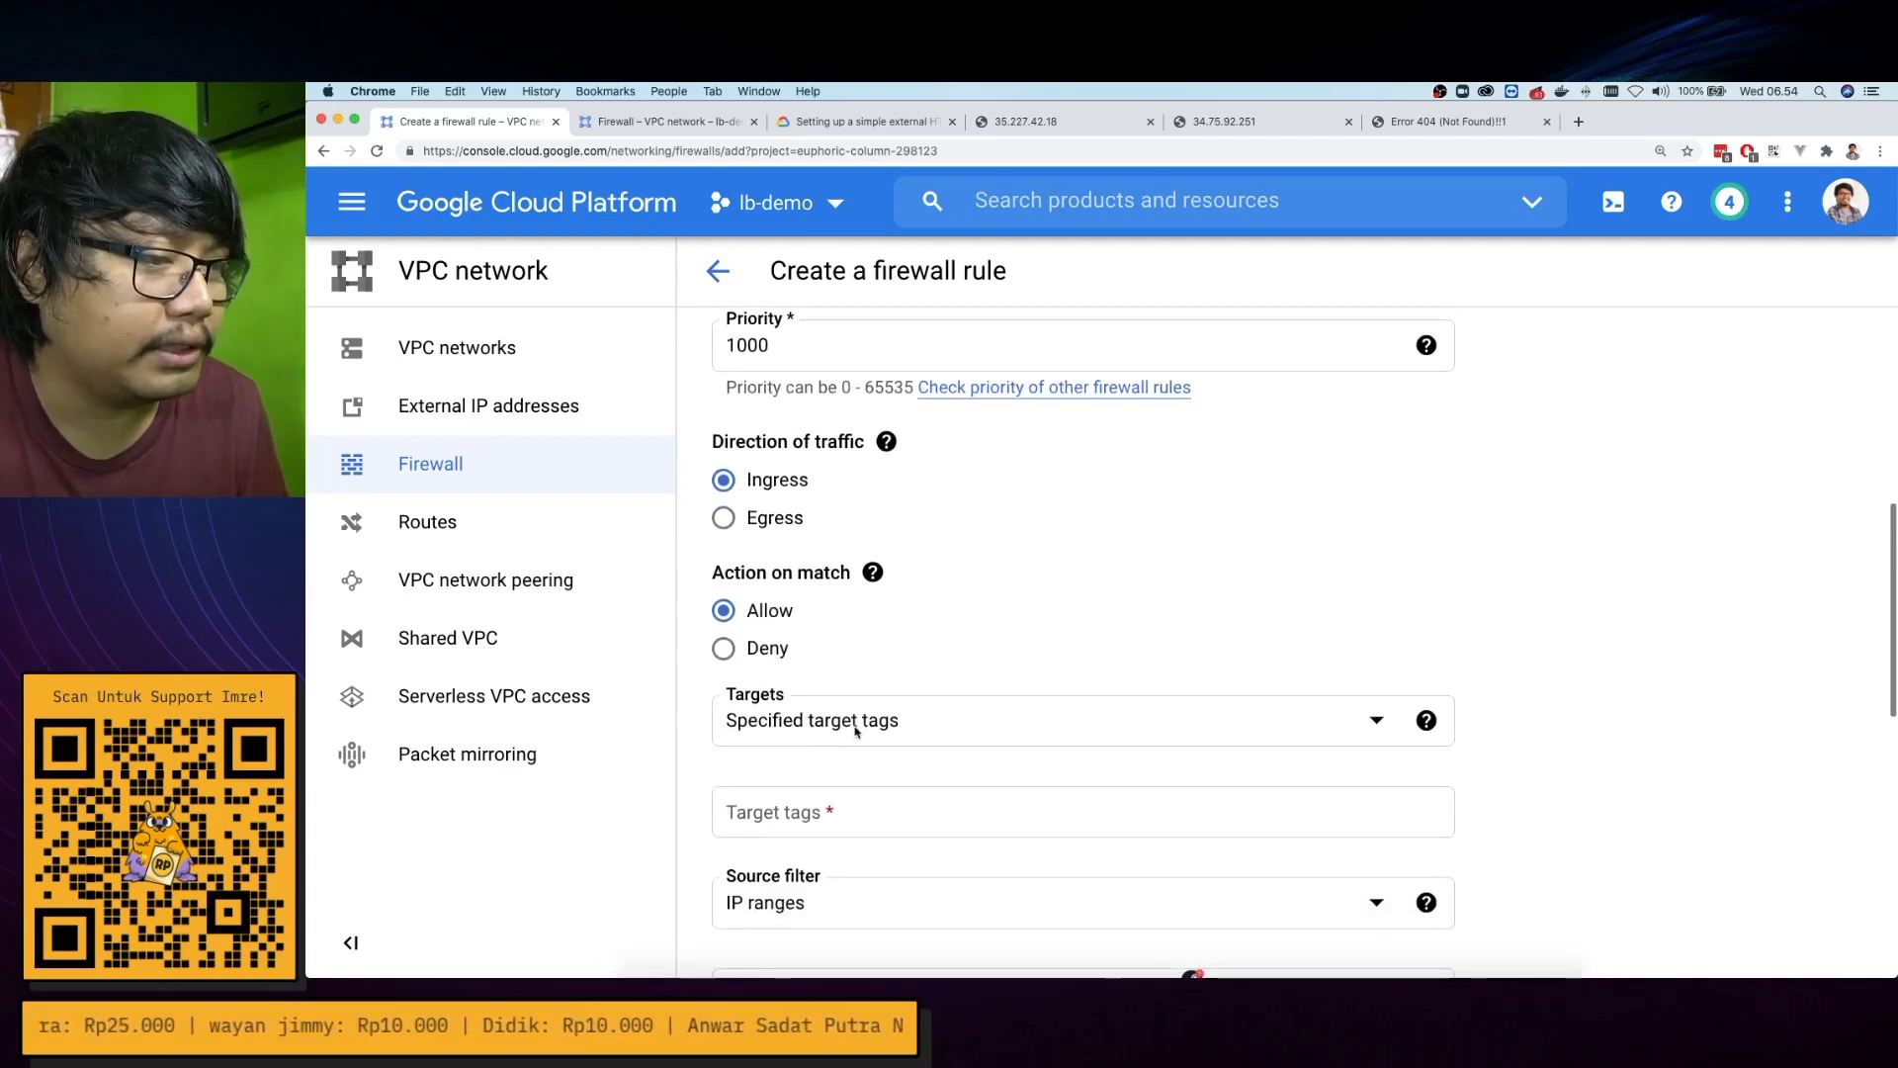
{"action": "left_click", "coordinate": [835, 815]}
{"action": "type", "text": "allow-health-check"}
{"action": "left_click", "coordinate": [1585, 635]}
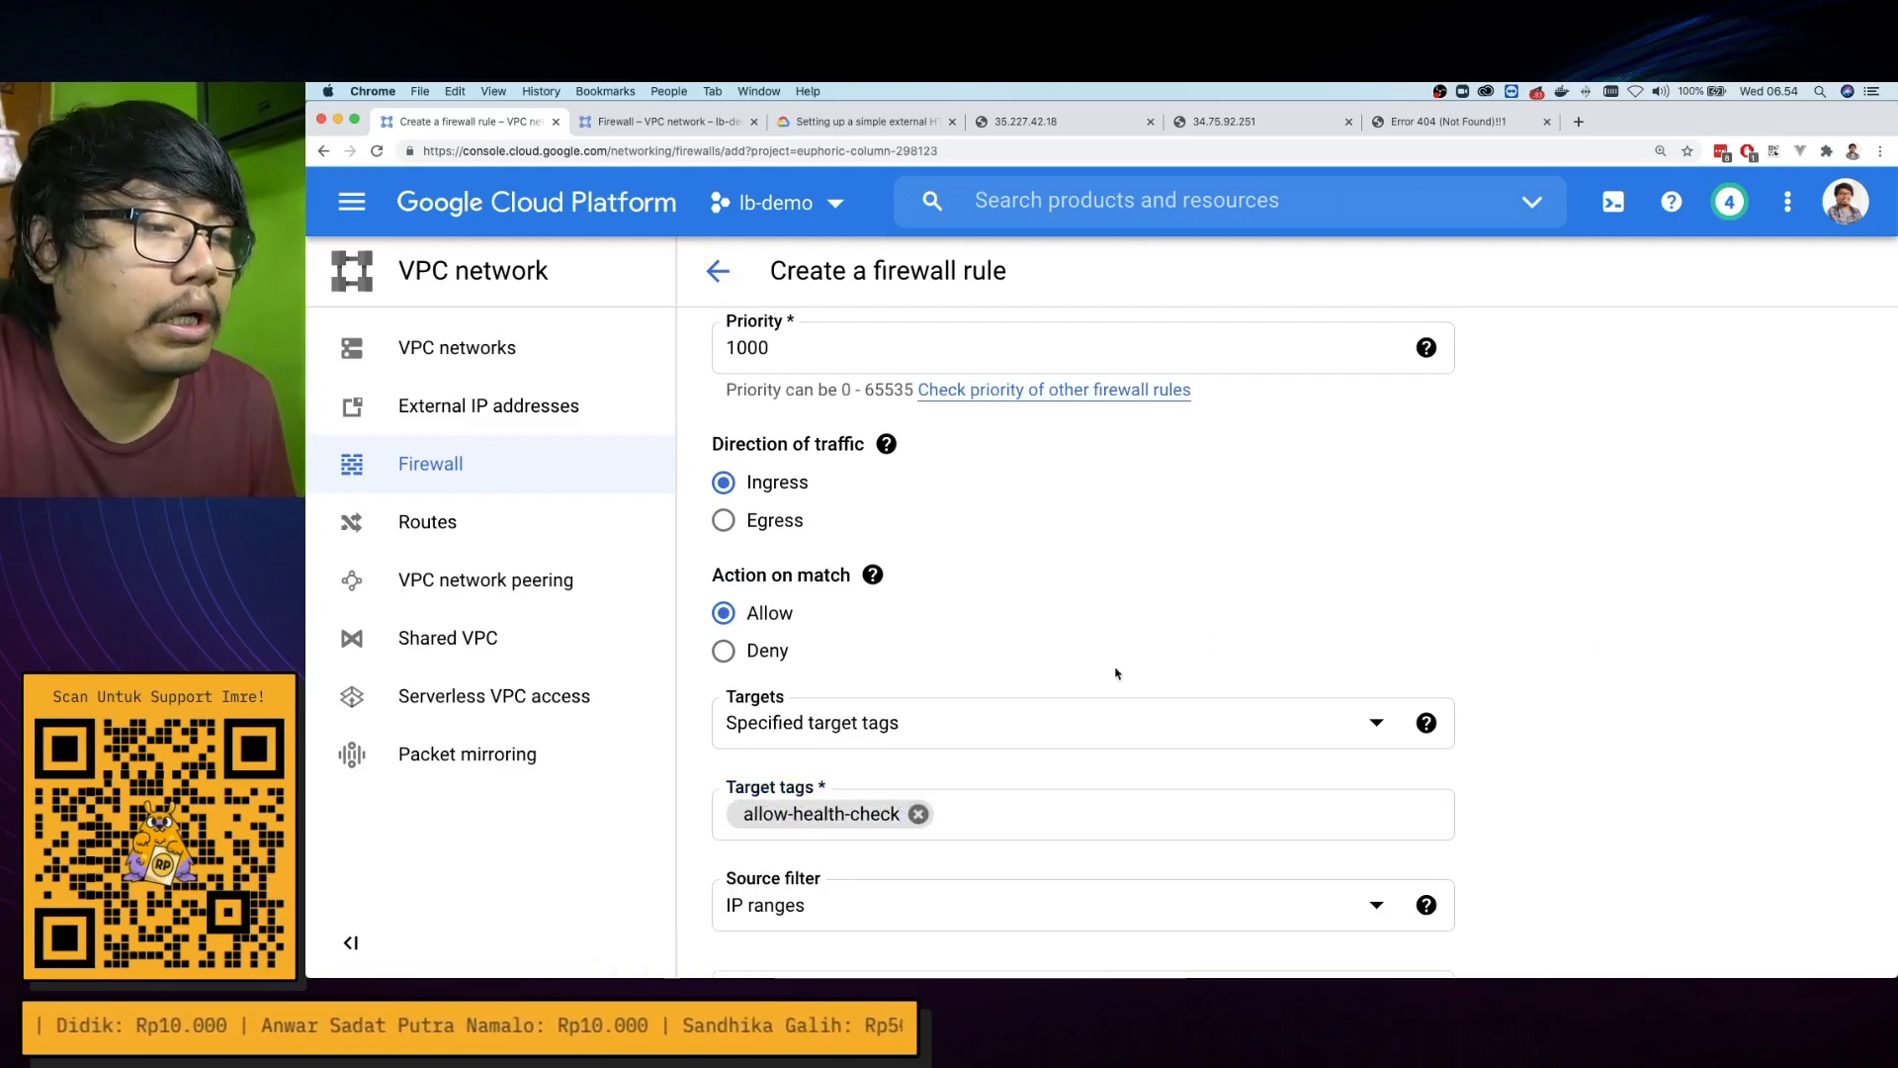
Add the health check source IP ranges 130.211.0.0/22, taken from the load balancer guide, and 35.191.0.0/16 to the rule
{"action": "scroll", "coordinate": [1131, 664], "scroll_direction": "down", "scroll_amount": 2}
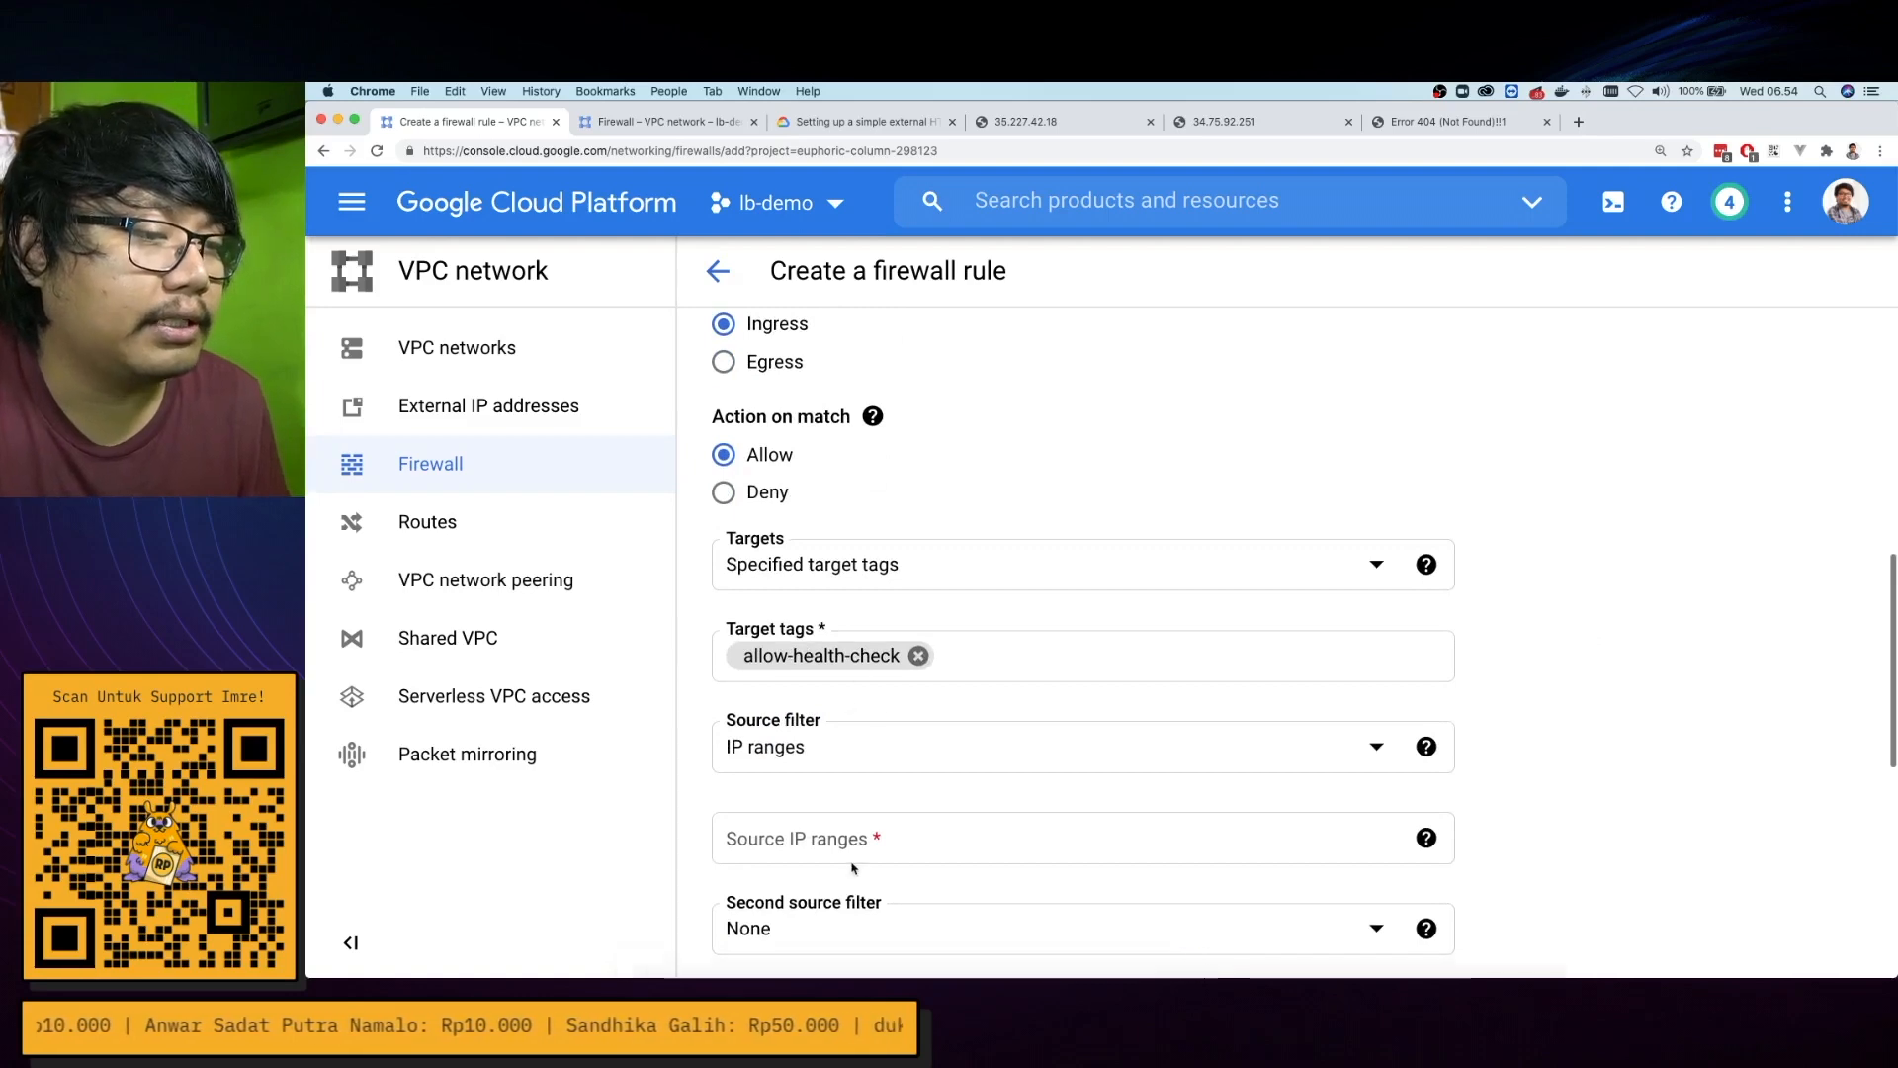
{"action": "left_click", "coordinate": [860, 120]}
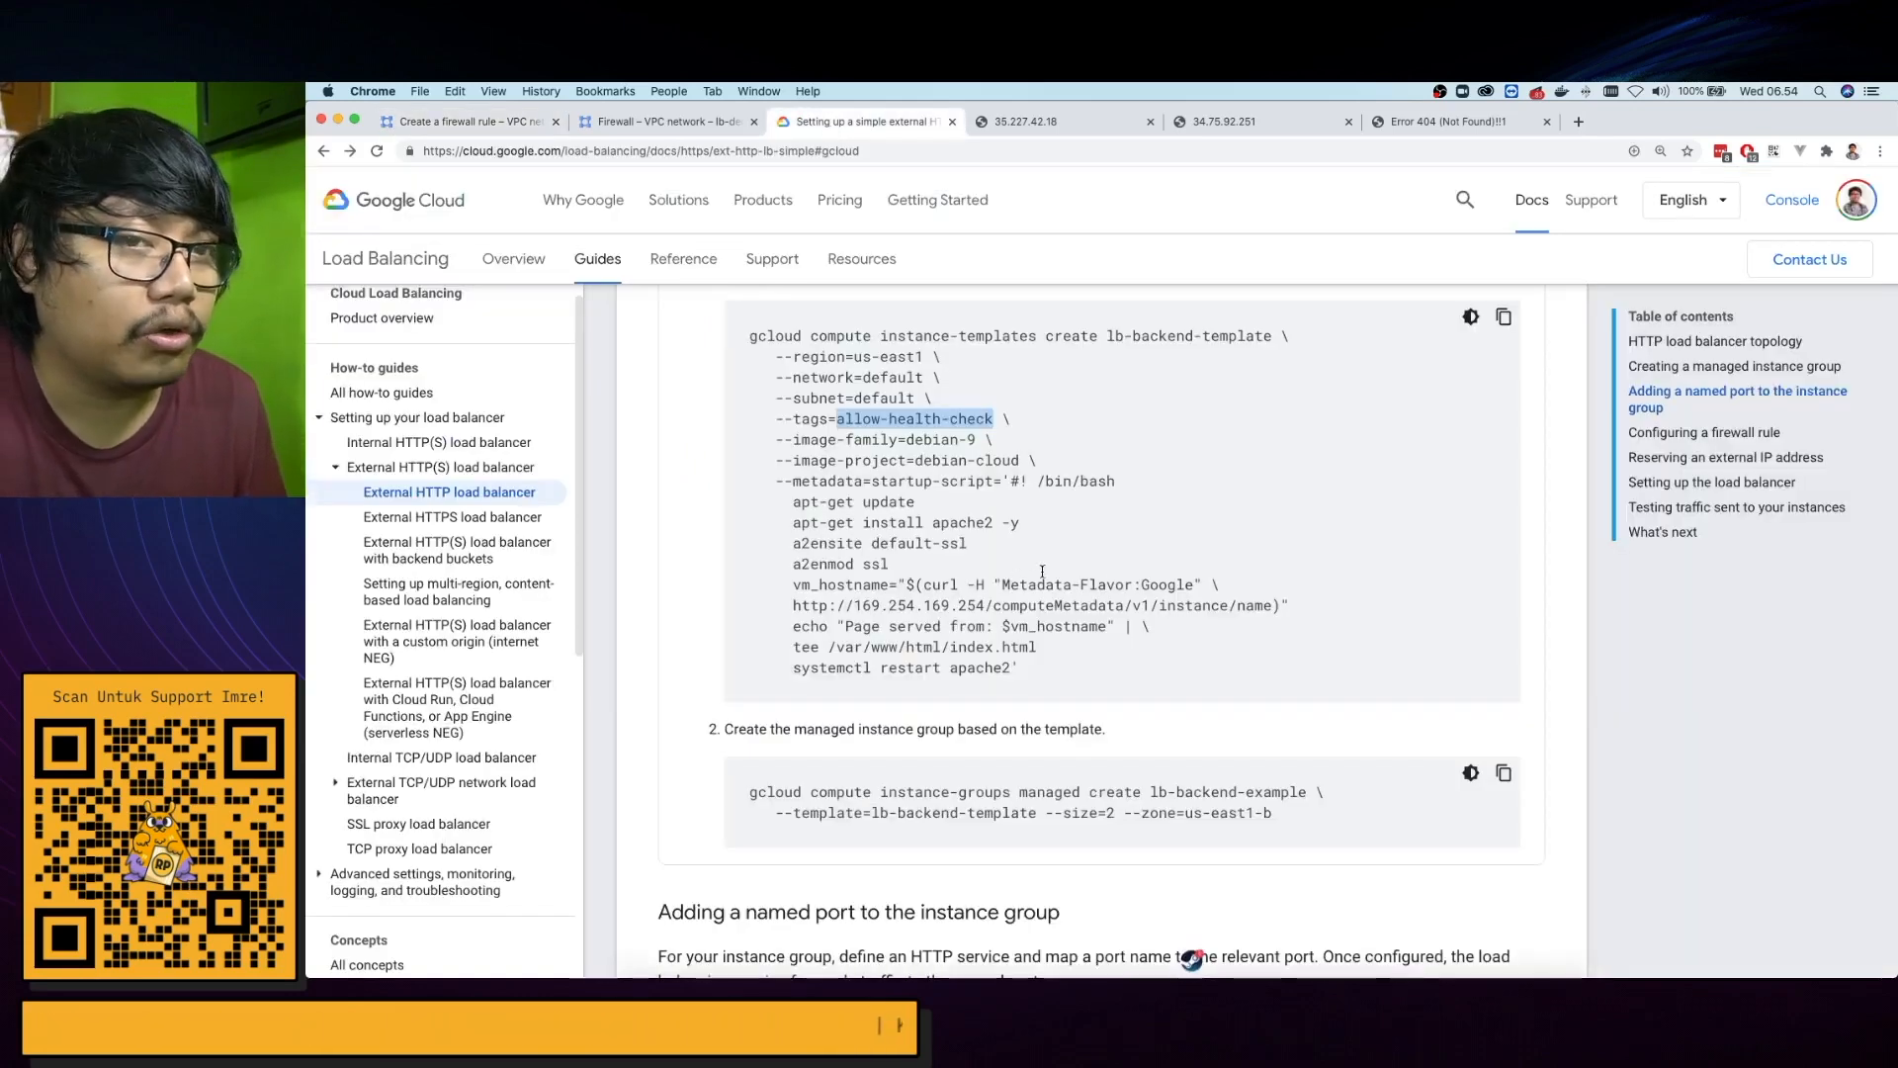
{"action": "left_click", "coordinate": [1705, 432]}
{"action": "left_click_drag", "start_coordinate": [859, 591], "coordinate": [978, 594]}
{"action": "key", "text": "super+1"}
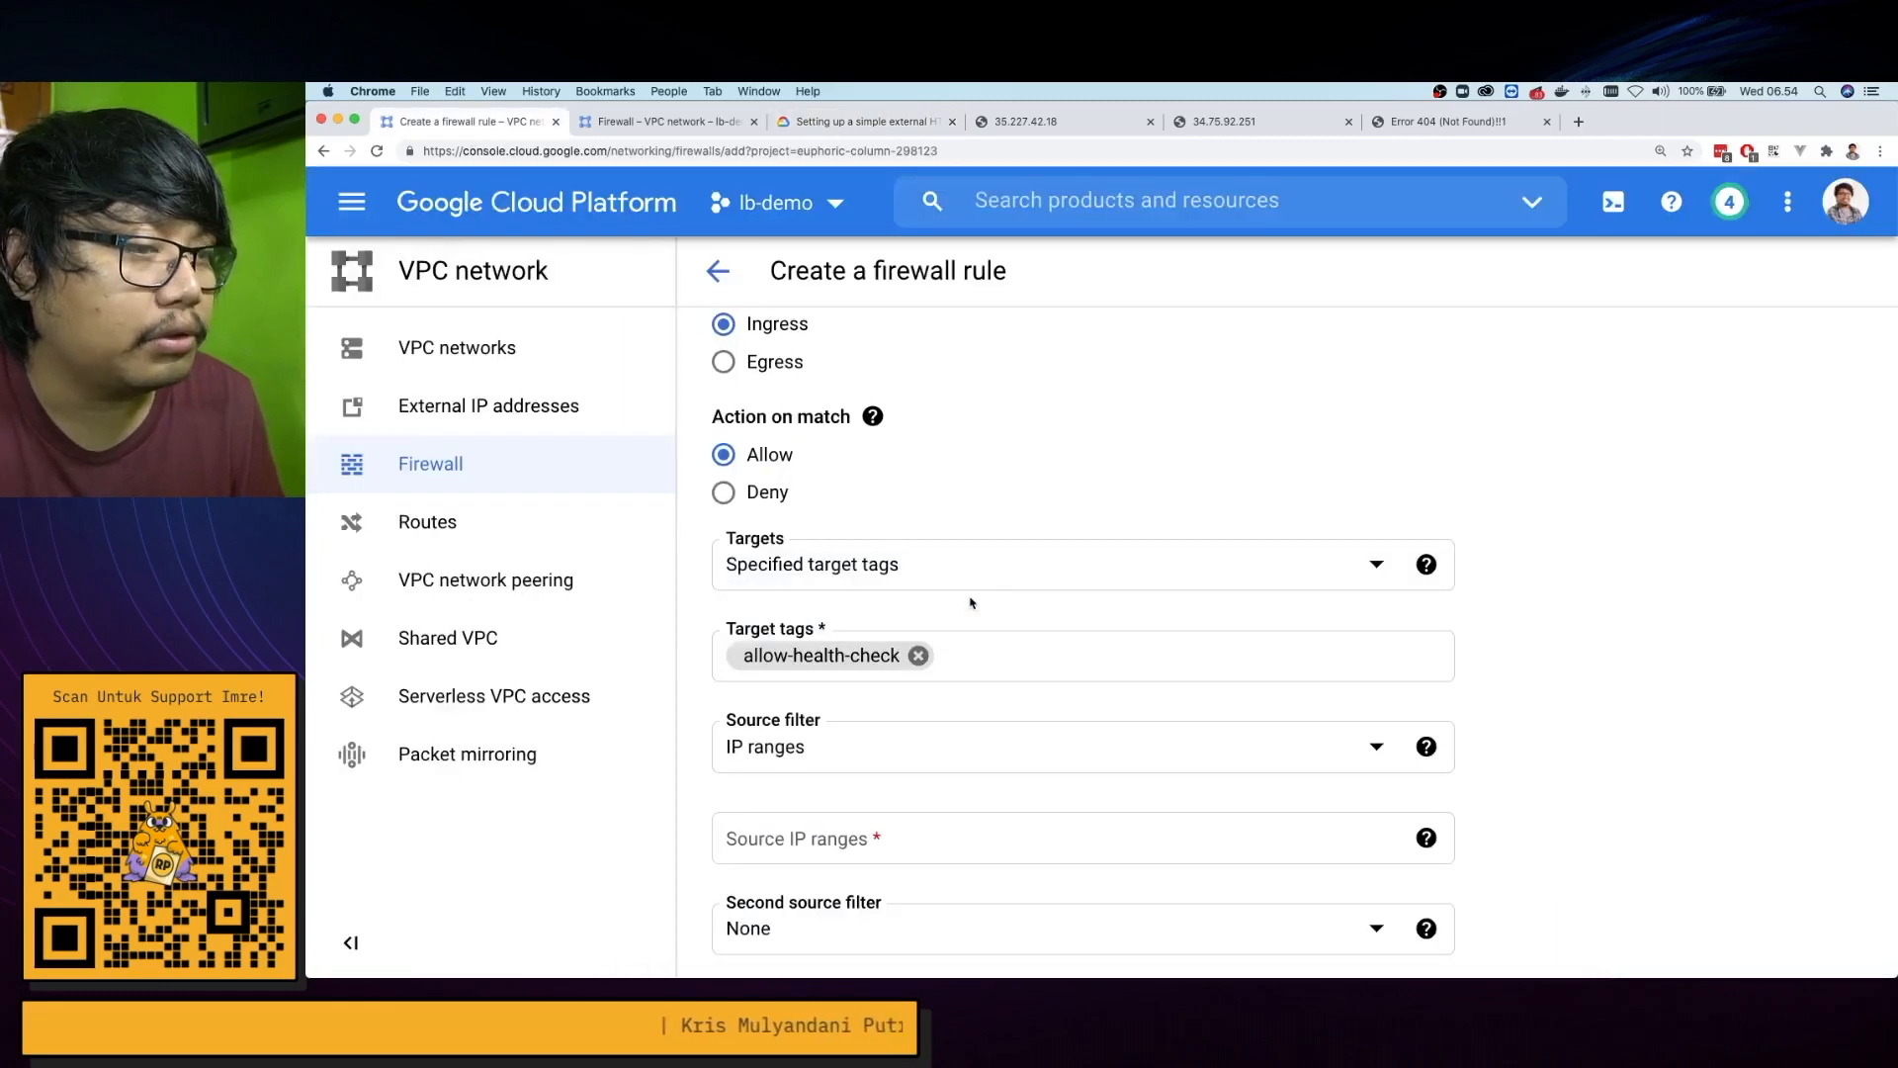
{"action": "left_click", "coordinate": [949, 839]}
{"action": "key", "text": "cmd+v"}
{"action": "key", "text": "Return"}
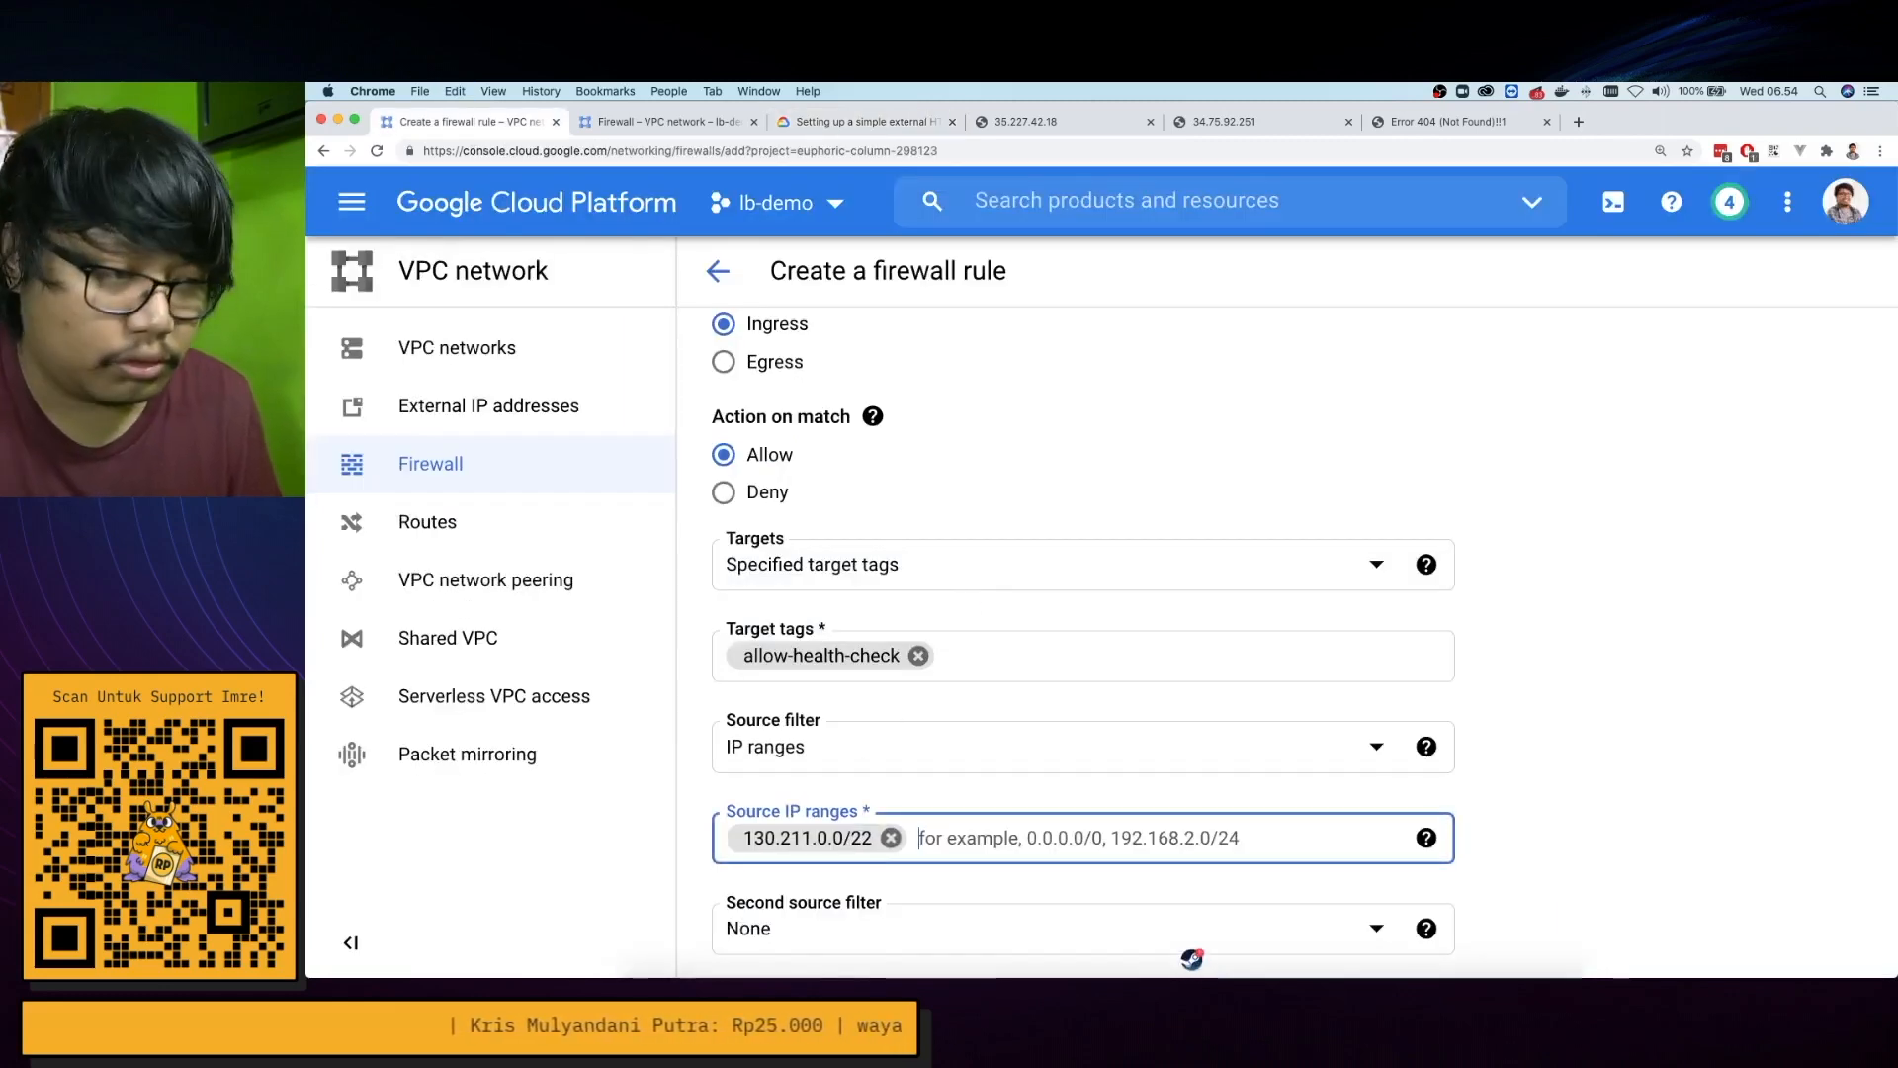
{"action": "type", "text": "35.191.0.0/16"}
{"action": "key", "text": "Return"}
Allow TCP port 80 in the rule's protocols and ports, and create the firewall rule
{"action": "scroll", "coordinate": [1080, 831], "scroll_direction": "down", "scroll_amount": 5}
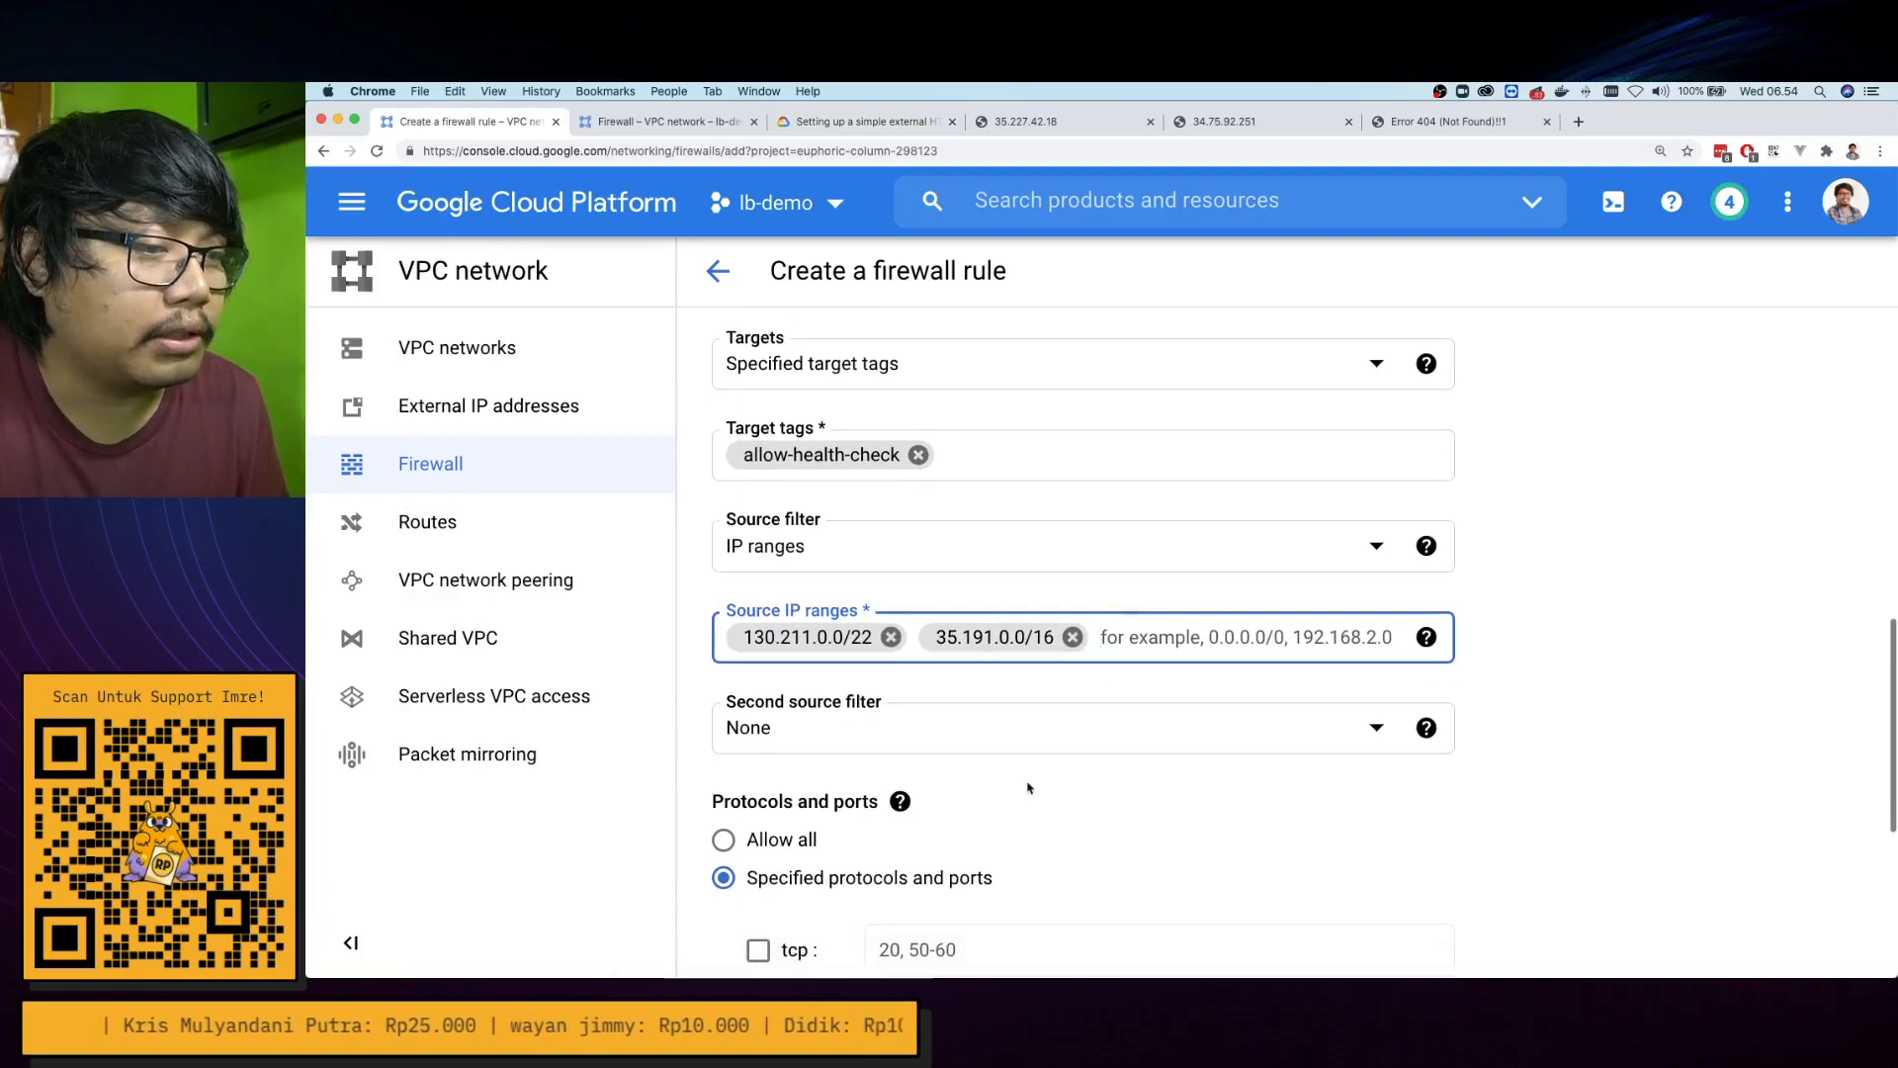
{"action": "scroll", "coordinate": [1081, 831], "scroll_direction": "down", "scroll_amount": 2}
{"action": "left_click", "coordinate": [828, 797]}
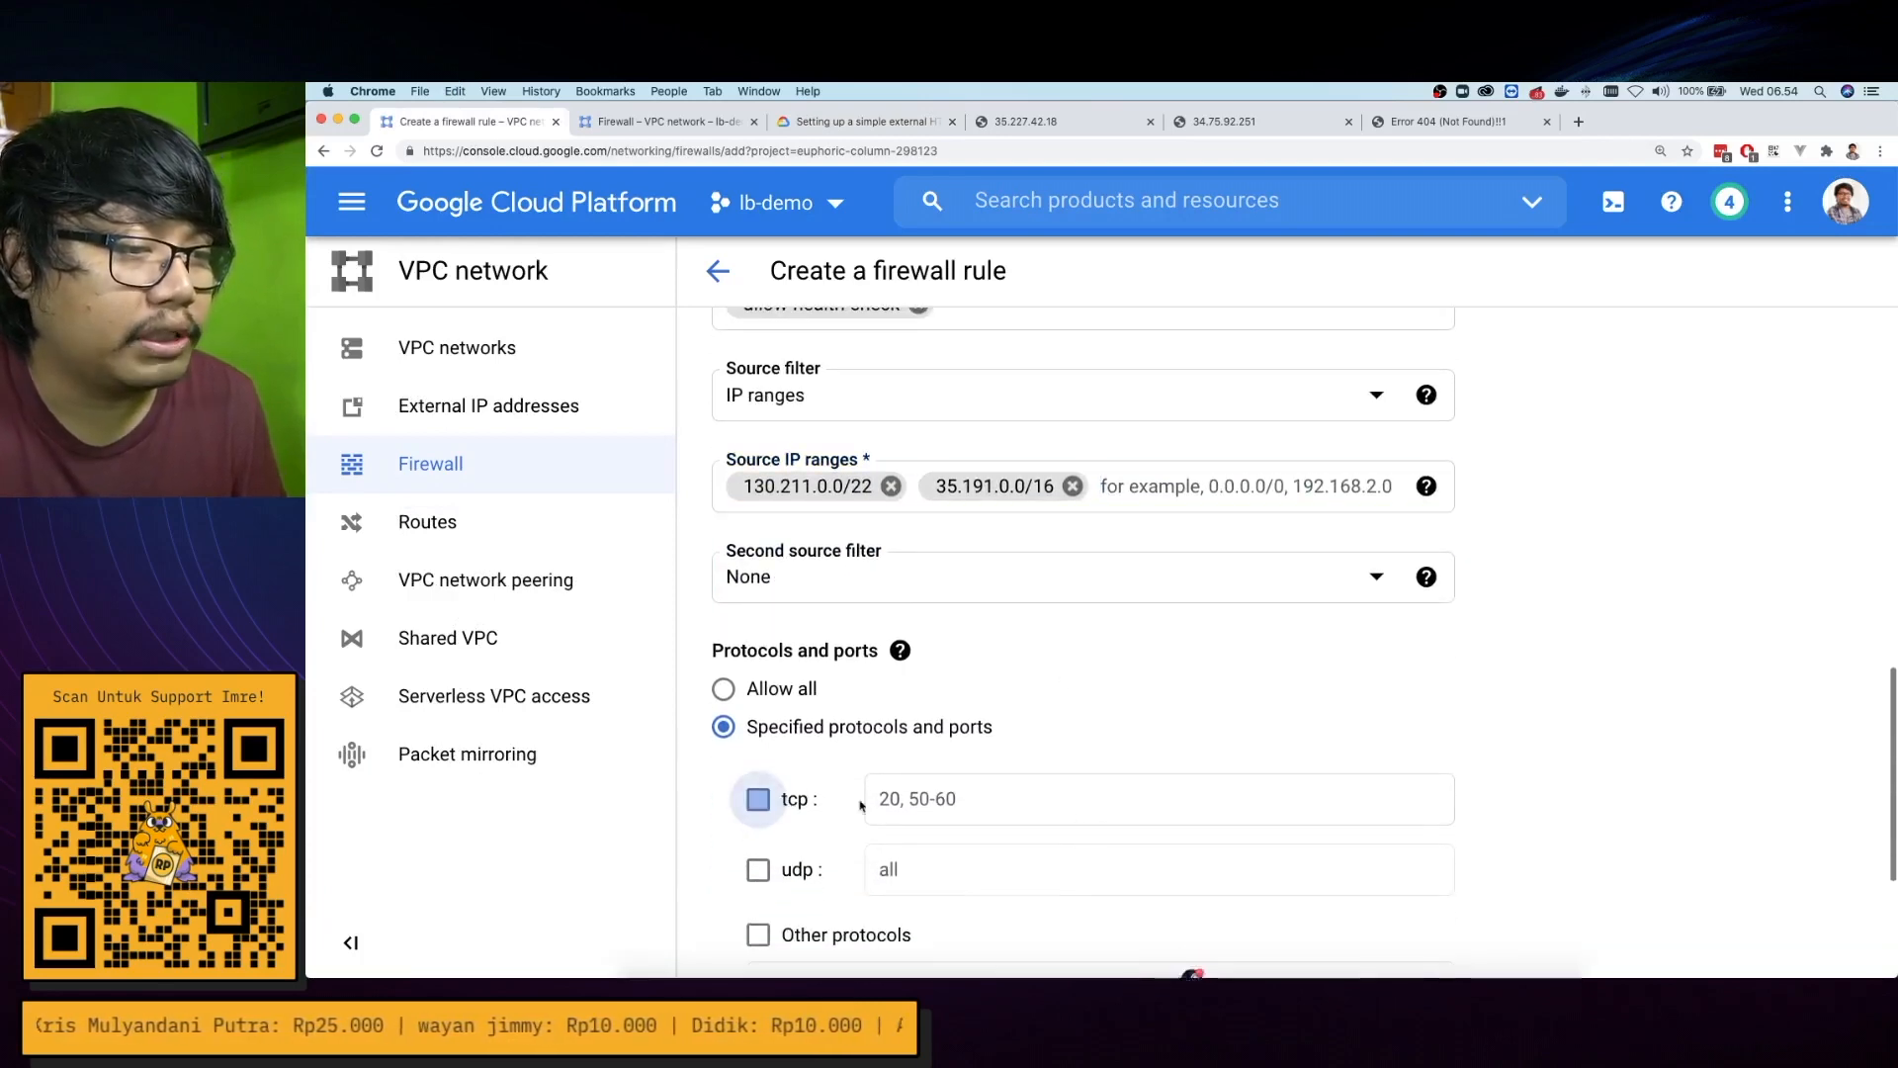
{"action": "type", "text": "80"}
{"action": "left_click", "coordinate": [1575, 743]}
{"action": "scroll", "coordinate": [1085, 682], "scroll_direction": "down", "scroll_amount": 5}
{"action": "left_click", "coordinate": [788, 822]}
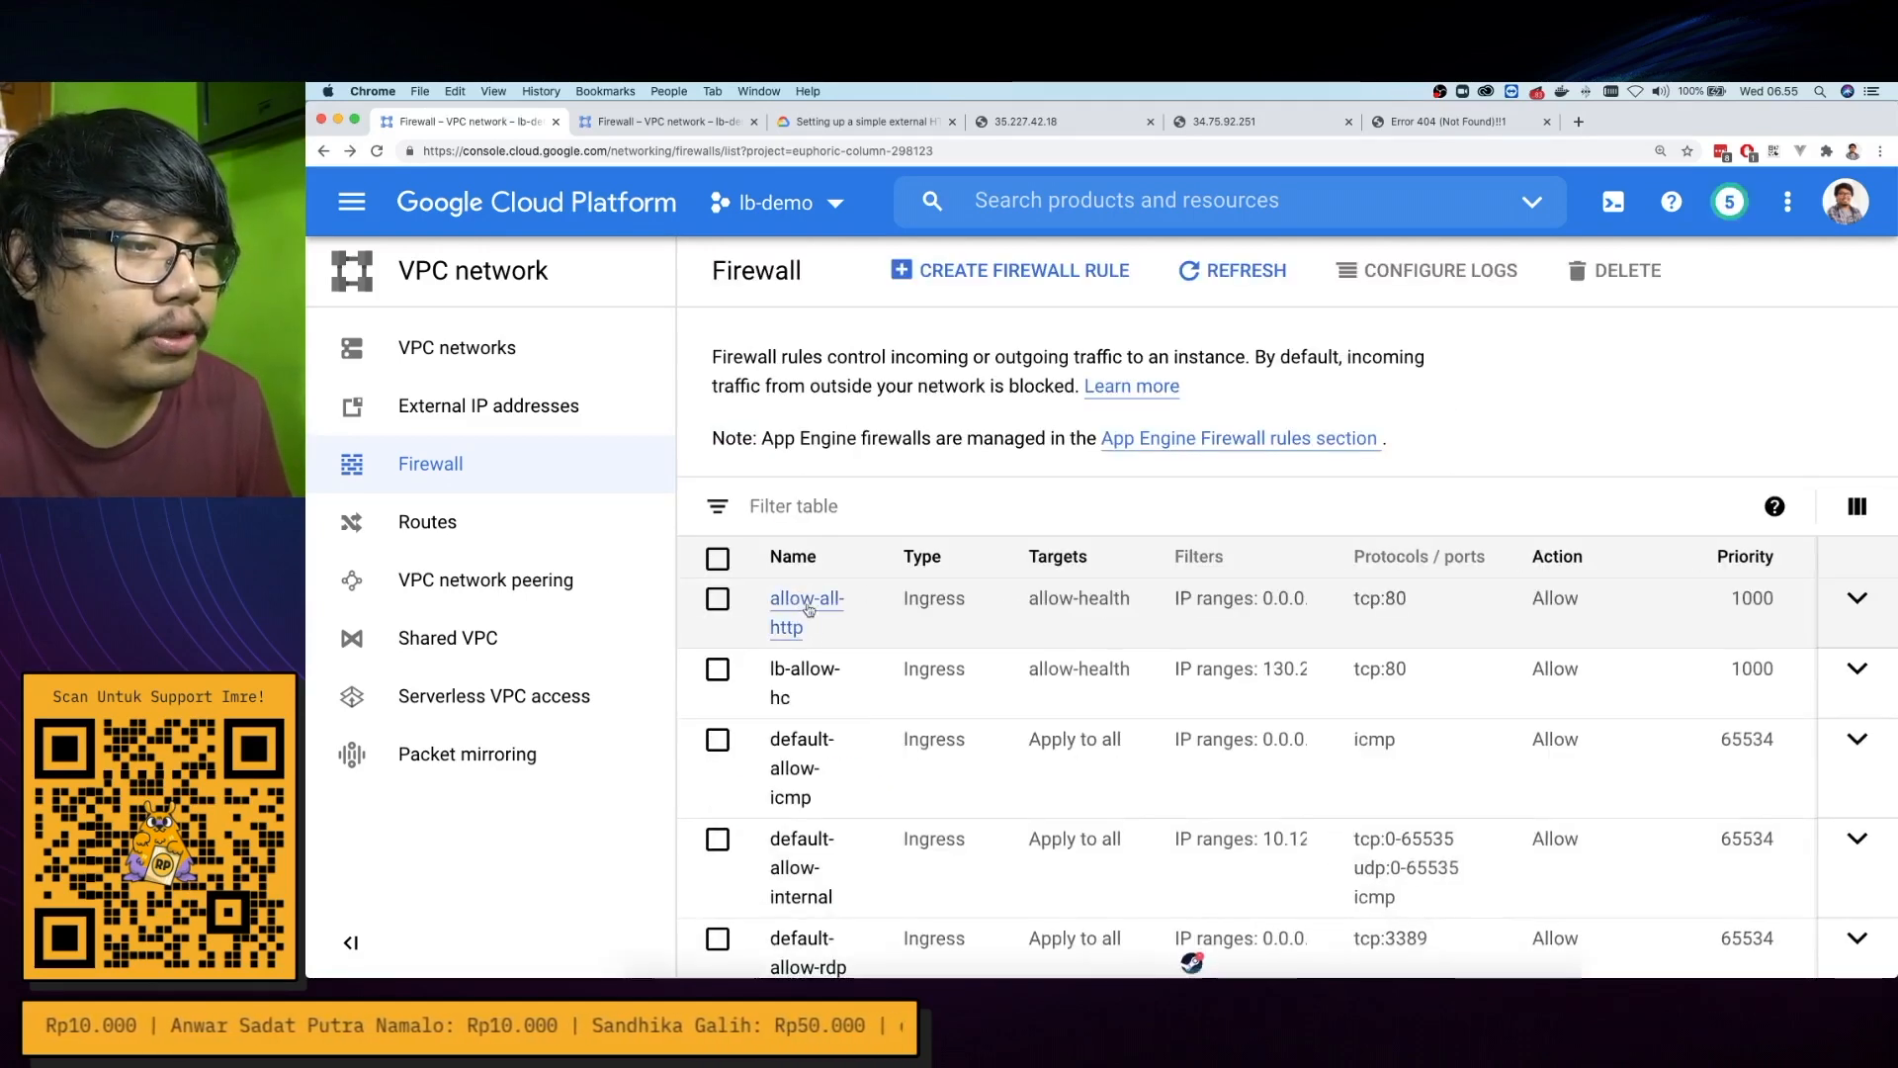
Review the lb-allow-hc rule's details, and reopen web-lb's load balancer details to check the backend's health
{"action": "left_click", "coordinate": [788, 674]}
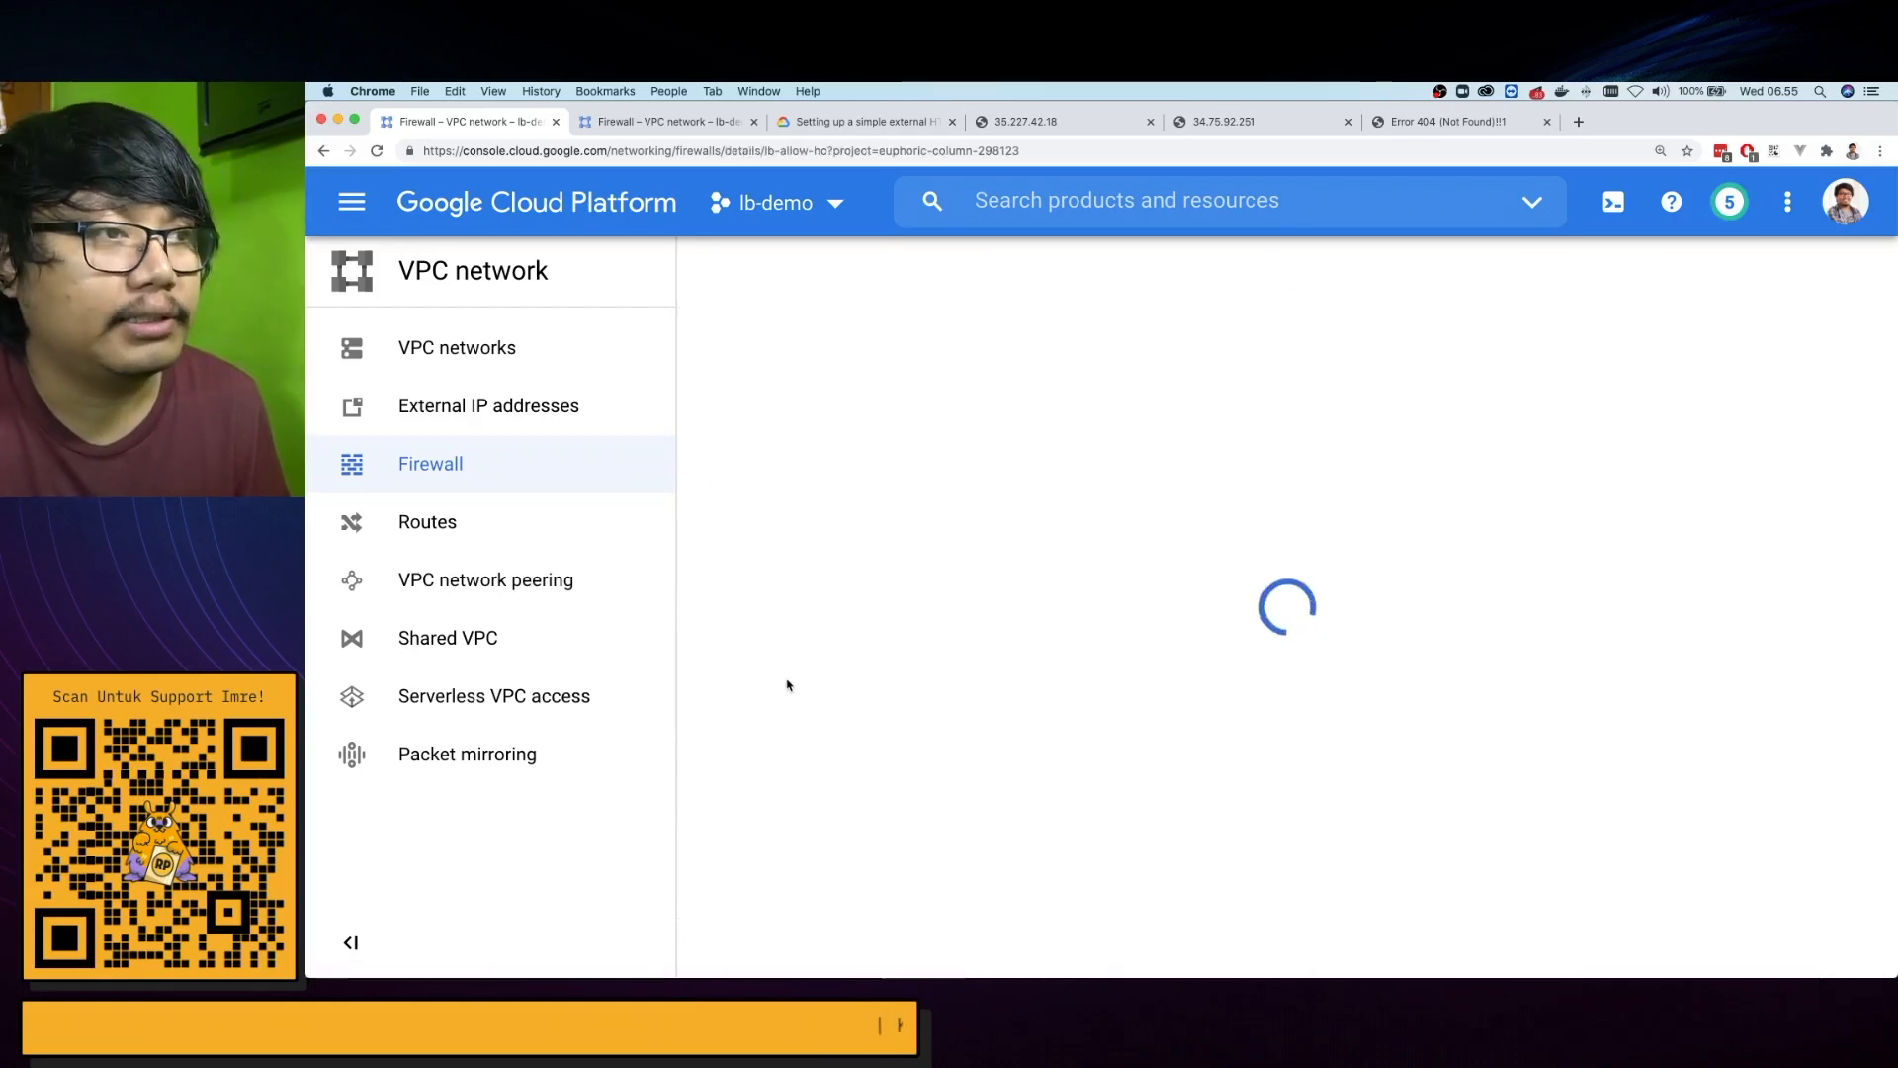
{"action": "scroll", "coordinate": [940, 544], "scroll_direction": "down", "scroll_amount": 5}
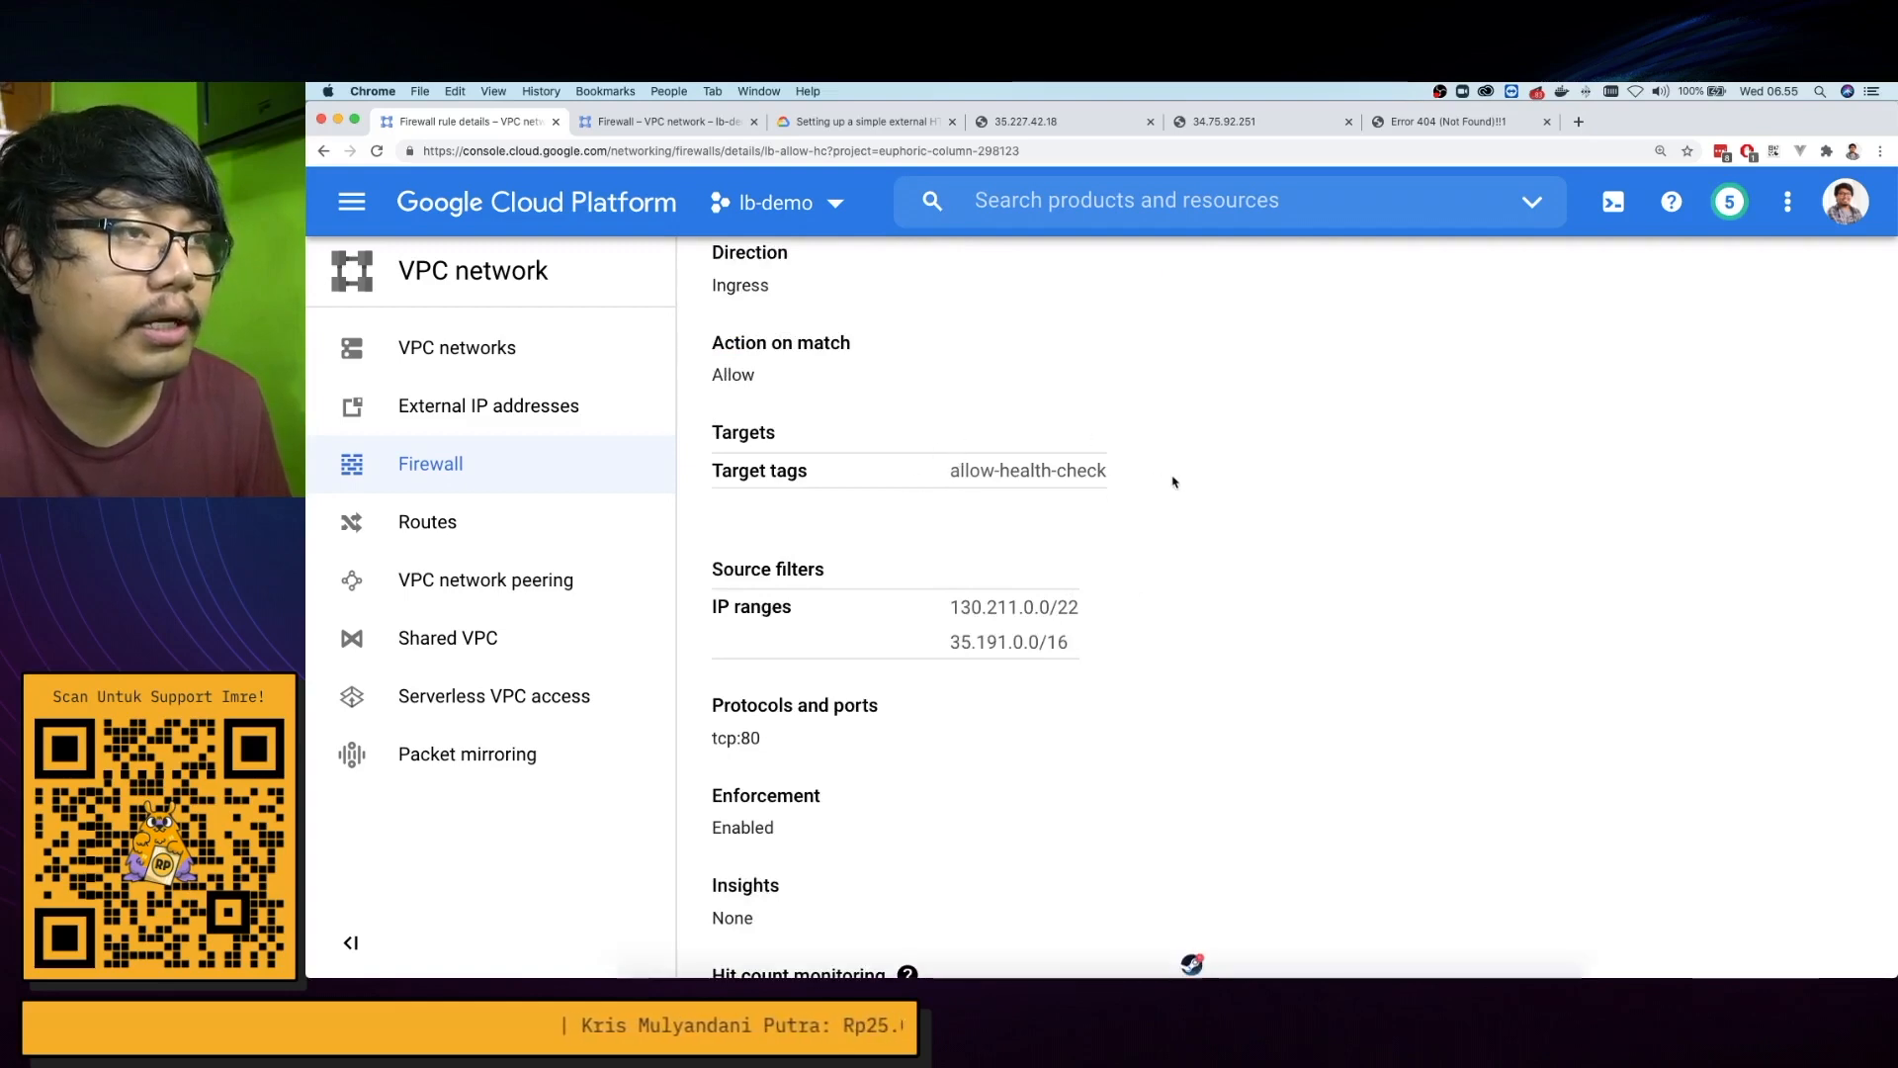
{"action": "left_click", "coordinate": [964, 184]}
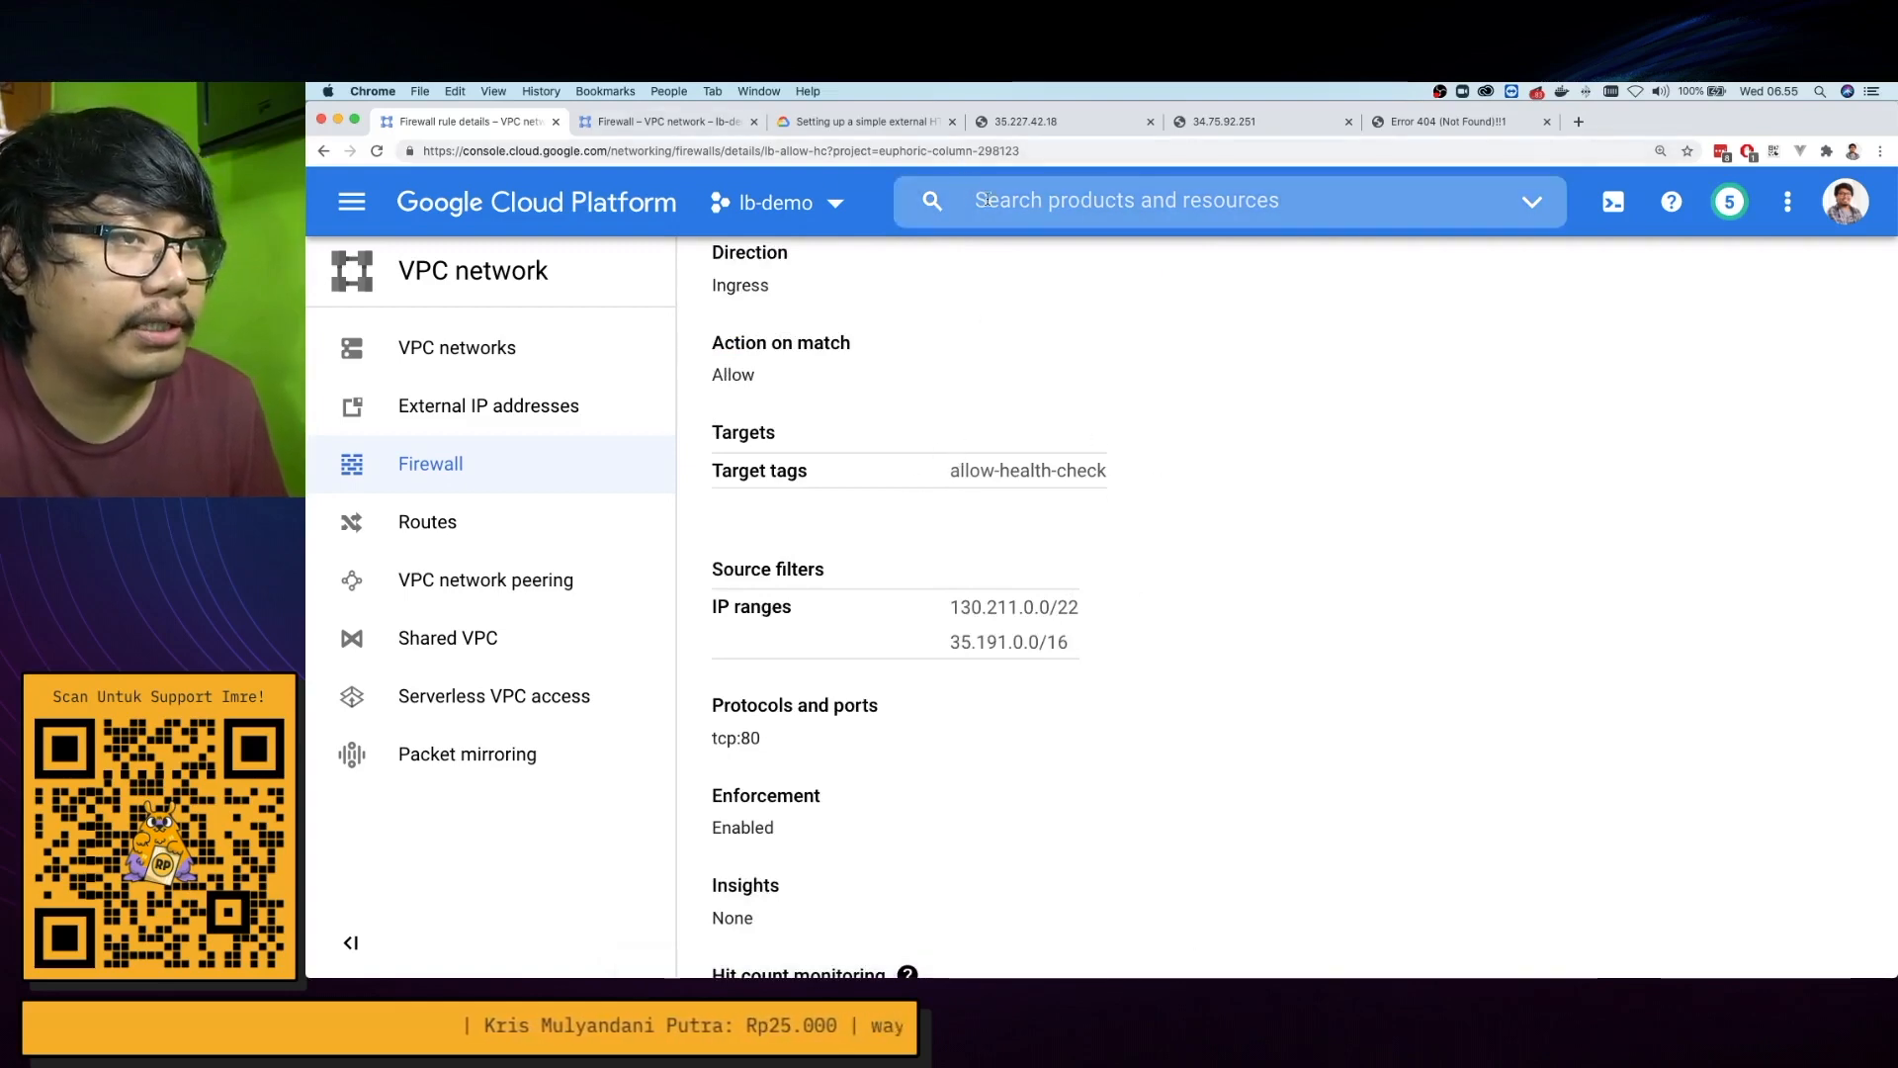
{"action": "type", "text": "load-balancer"}
{"action": "key", "text": "Return"}
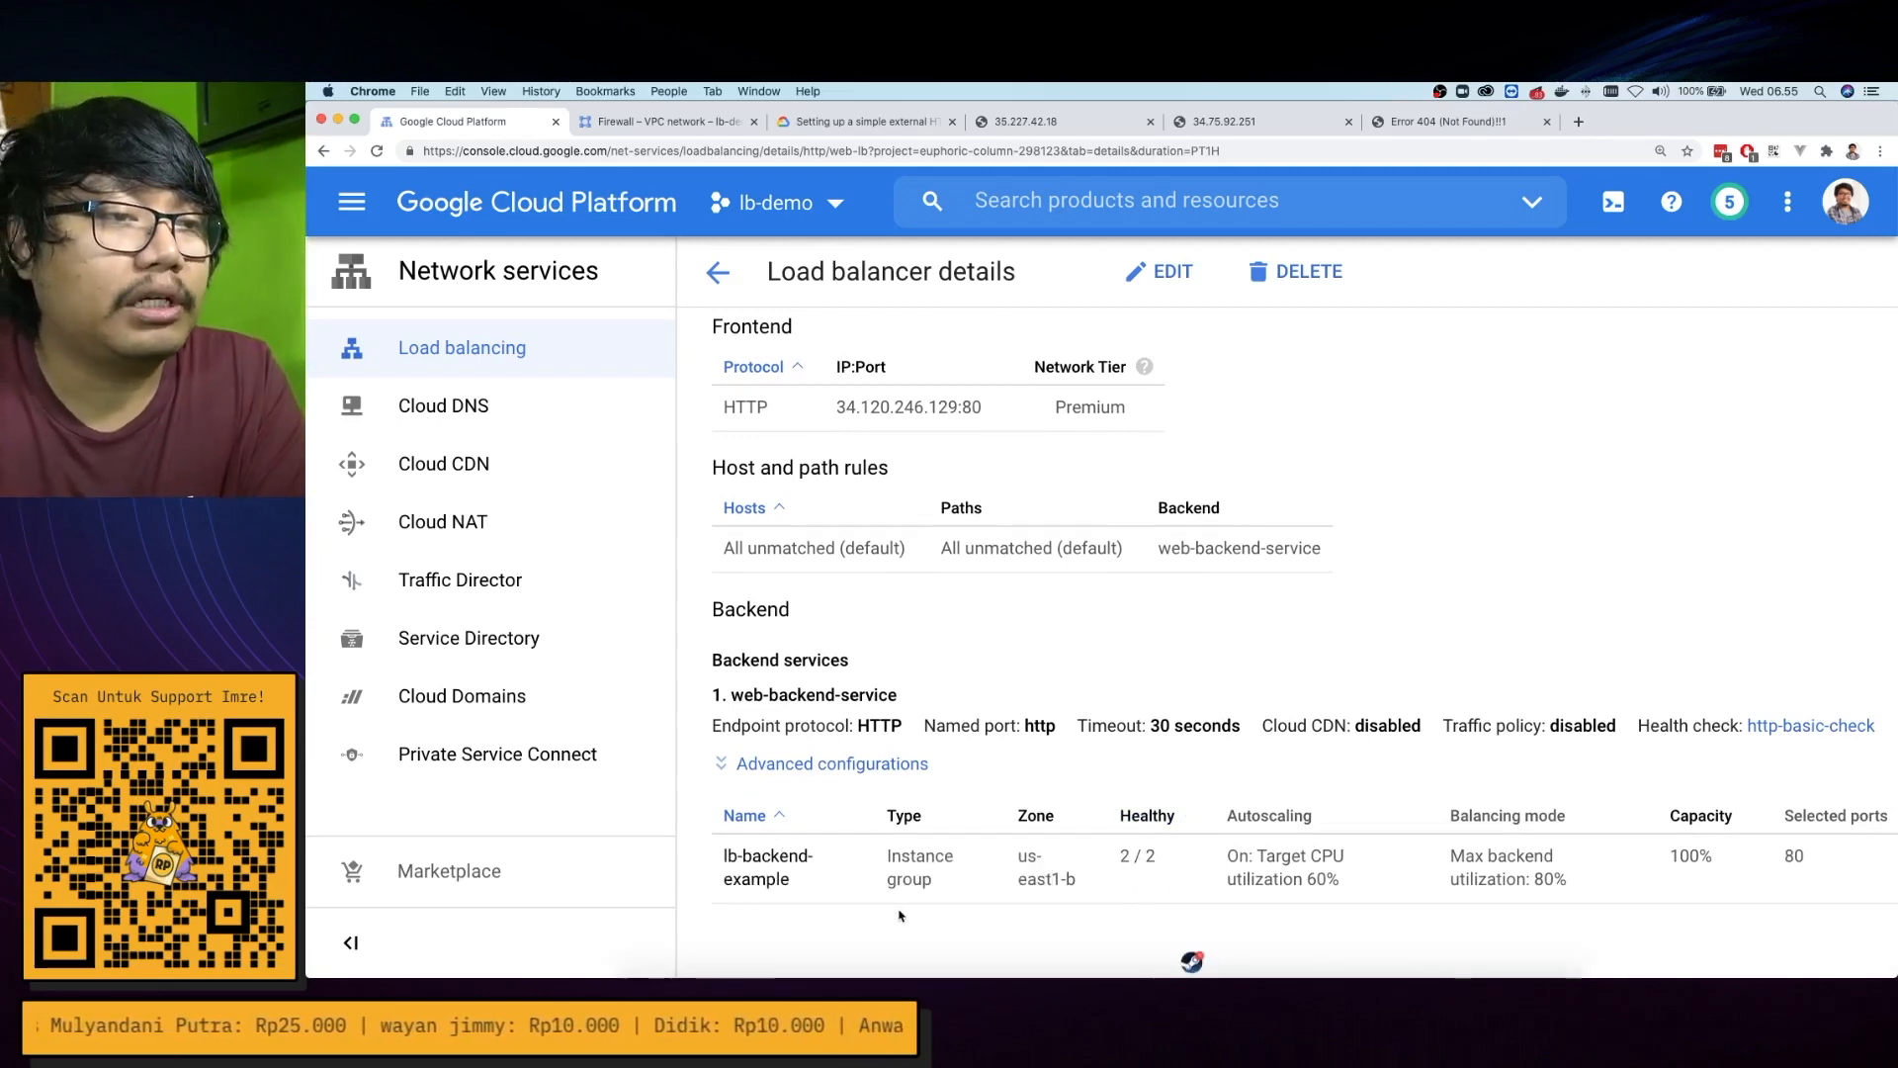
Reload the load balancer page at 34.120.246.129 and enlarge it to 300% to check which instance serves it
{"action": "left_click", "coordinate": [1420, 130]}
{"action": "key", "text": "super+r"}
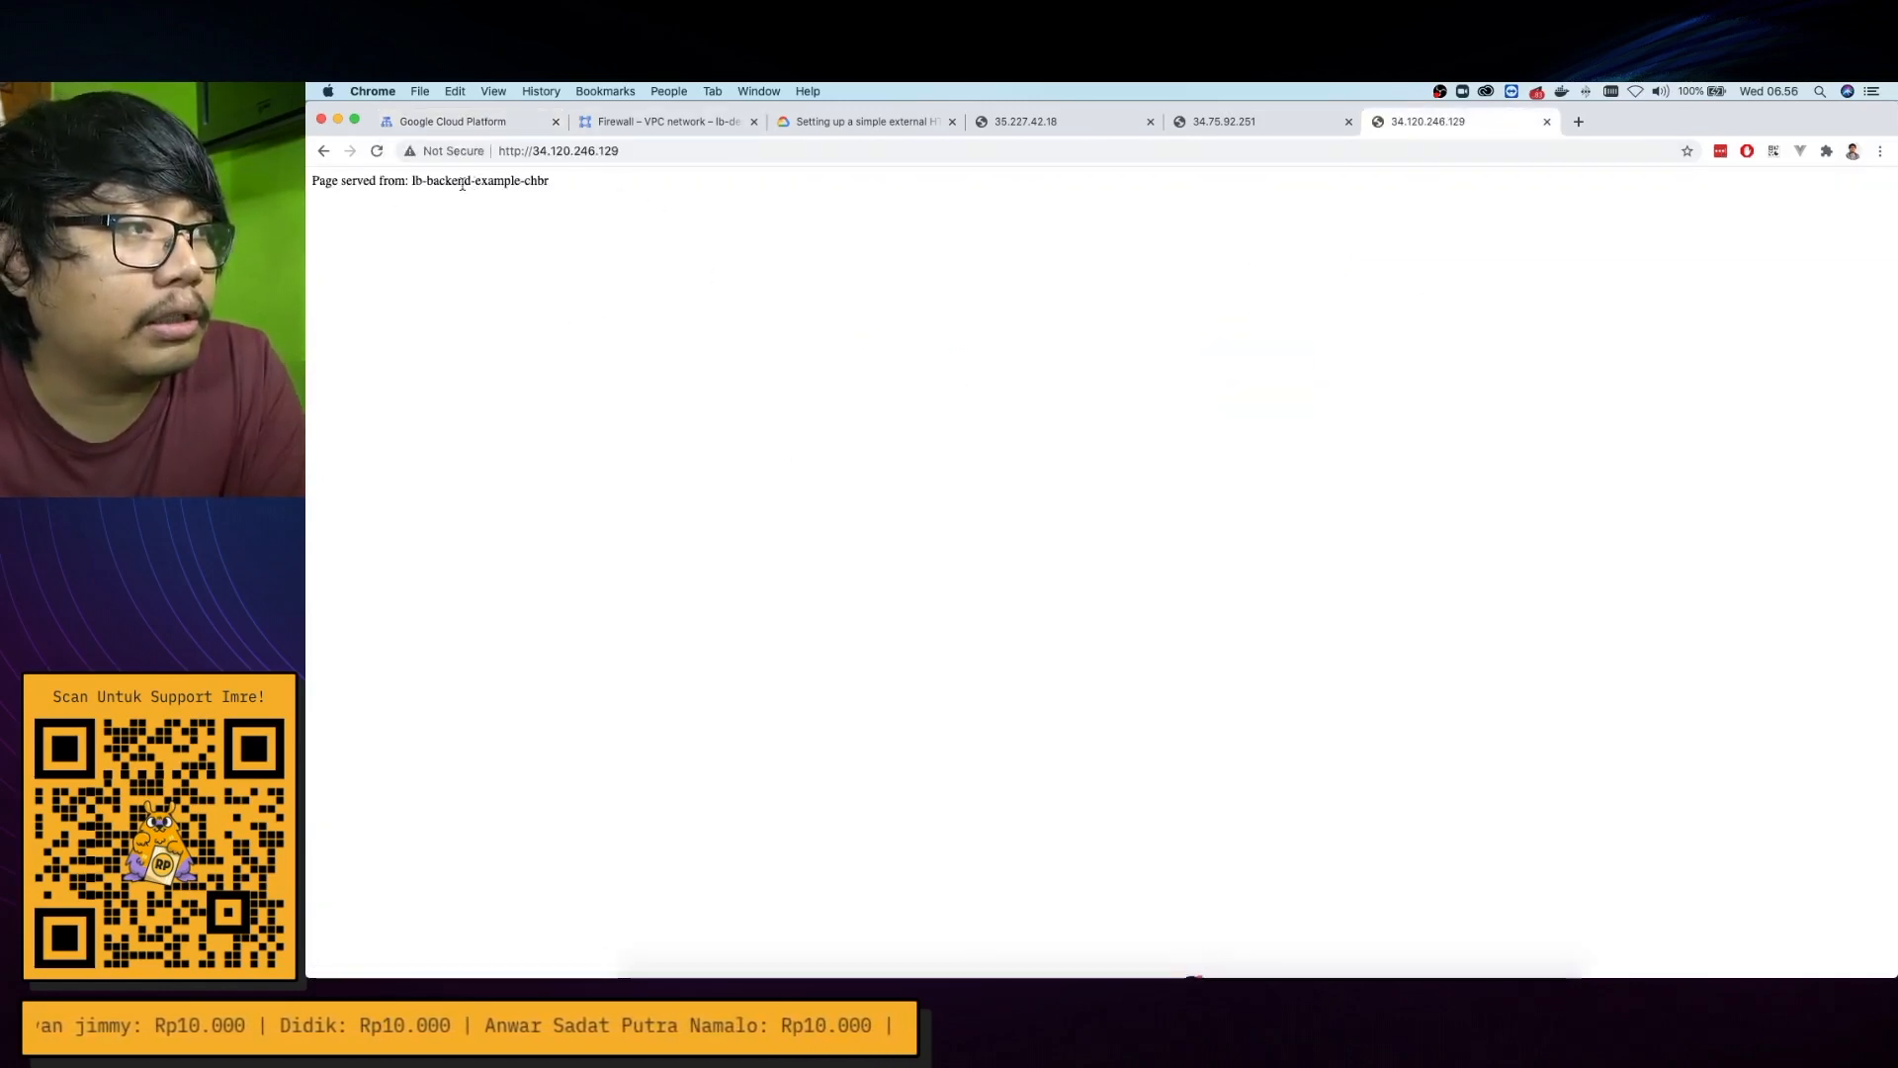
{"action": "left_click_drag", "start_coordinate": [414, 181], "coordinate": [522, 194]}
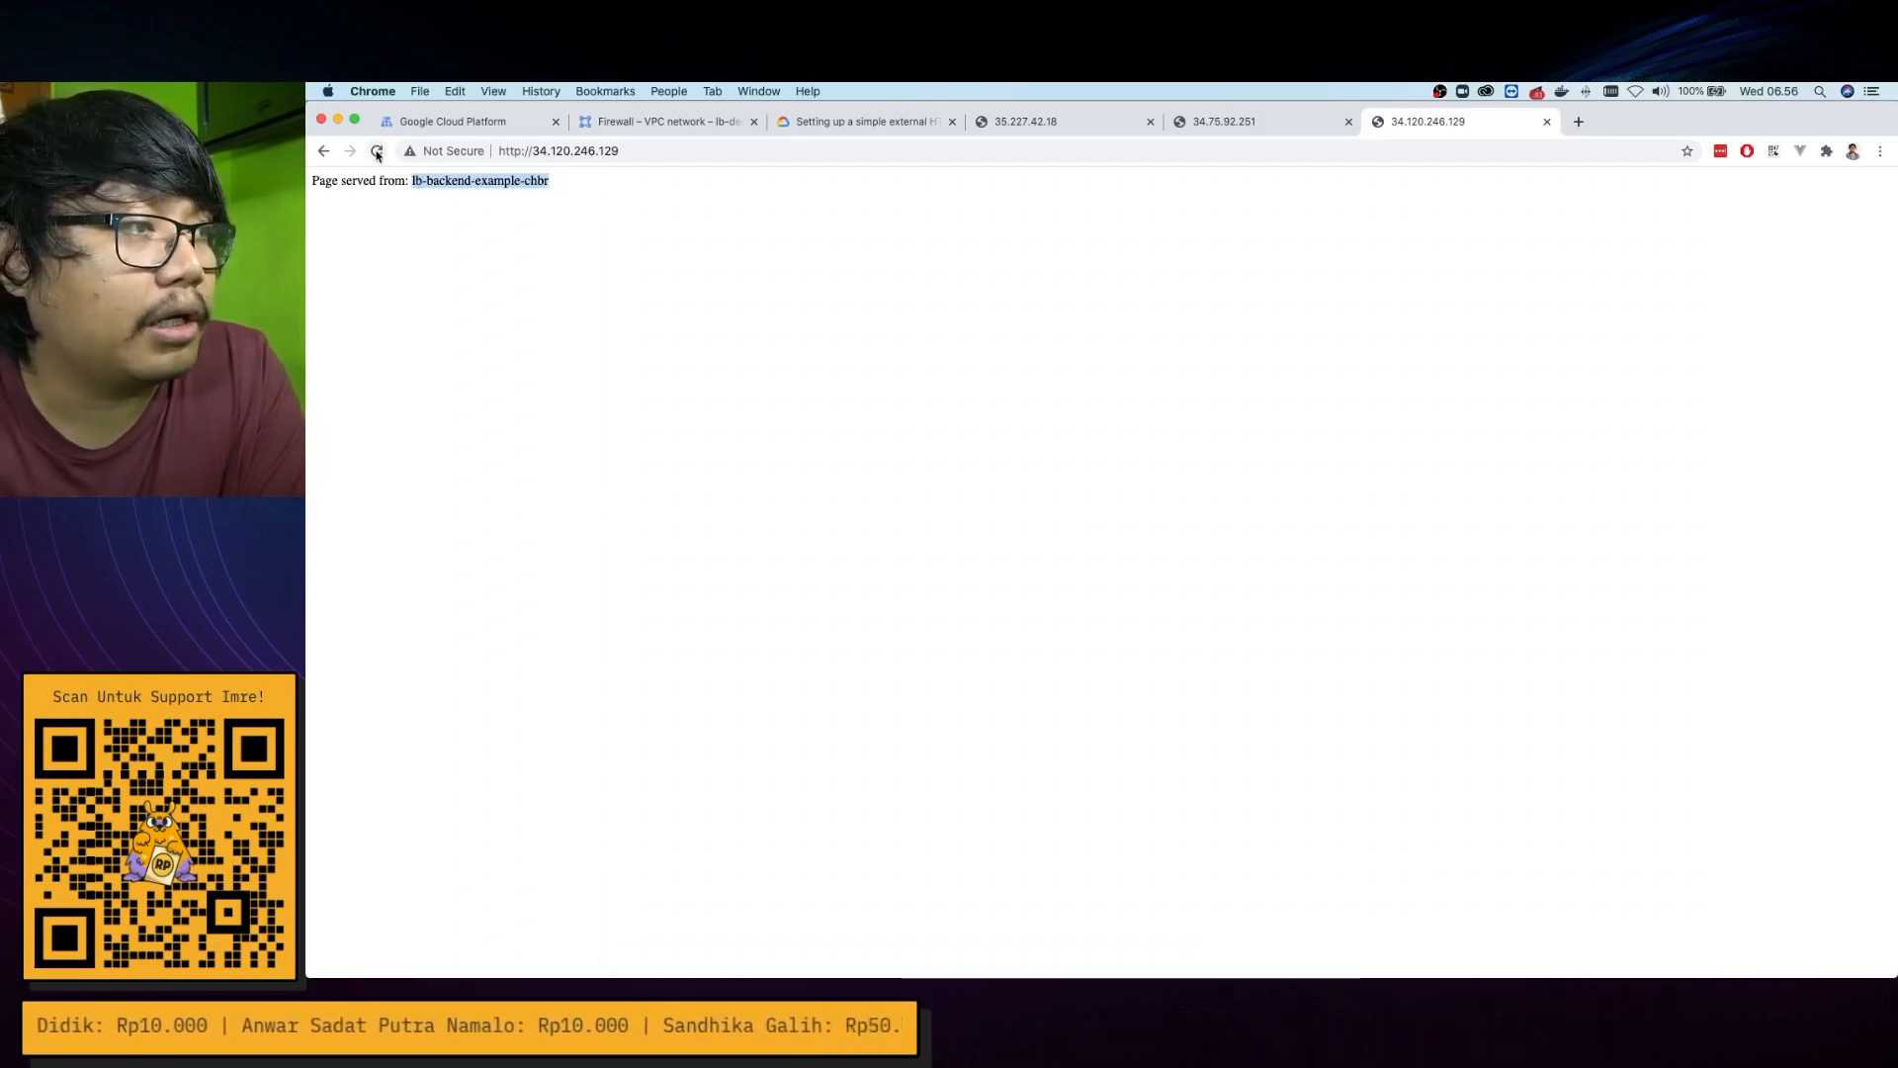
{"action": "key", "text": "super+equal"}
{"action": "key", "text": "super+equal"}
{"action": "key", "text": "super+equal"}
{"action": "key", "text": "super+equal"}
{"action": "key", "text": "super+equal"}
{"action": "key", "text": "super+equal"}
{"action": "key", "text": "super+equal"}
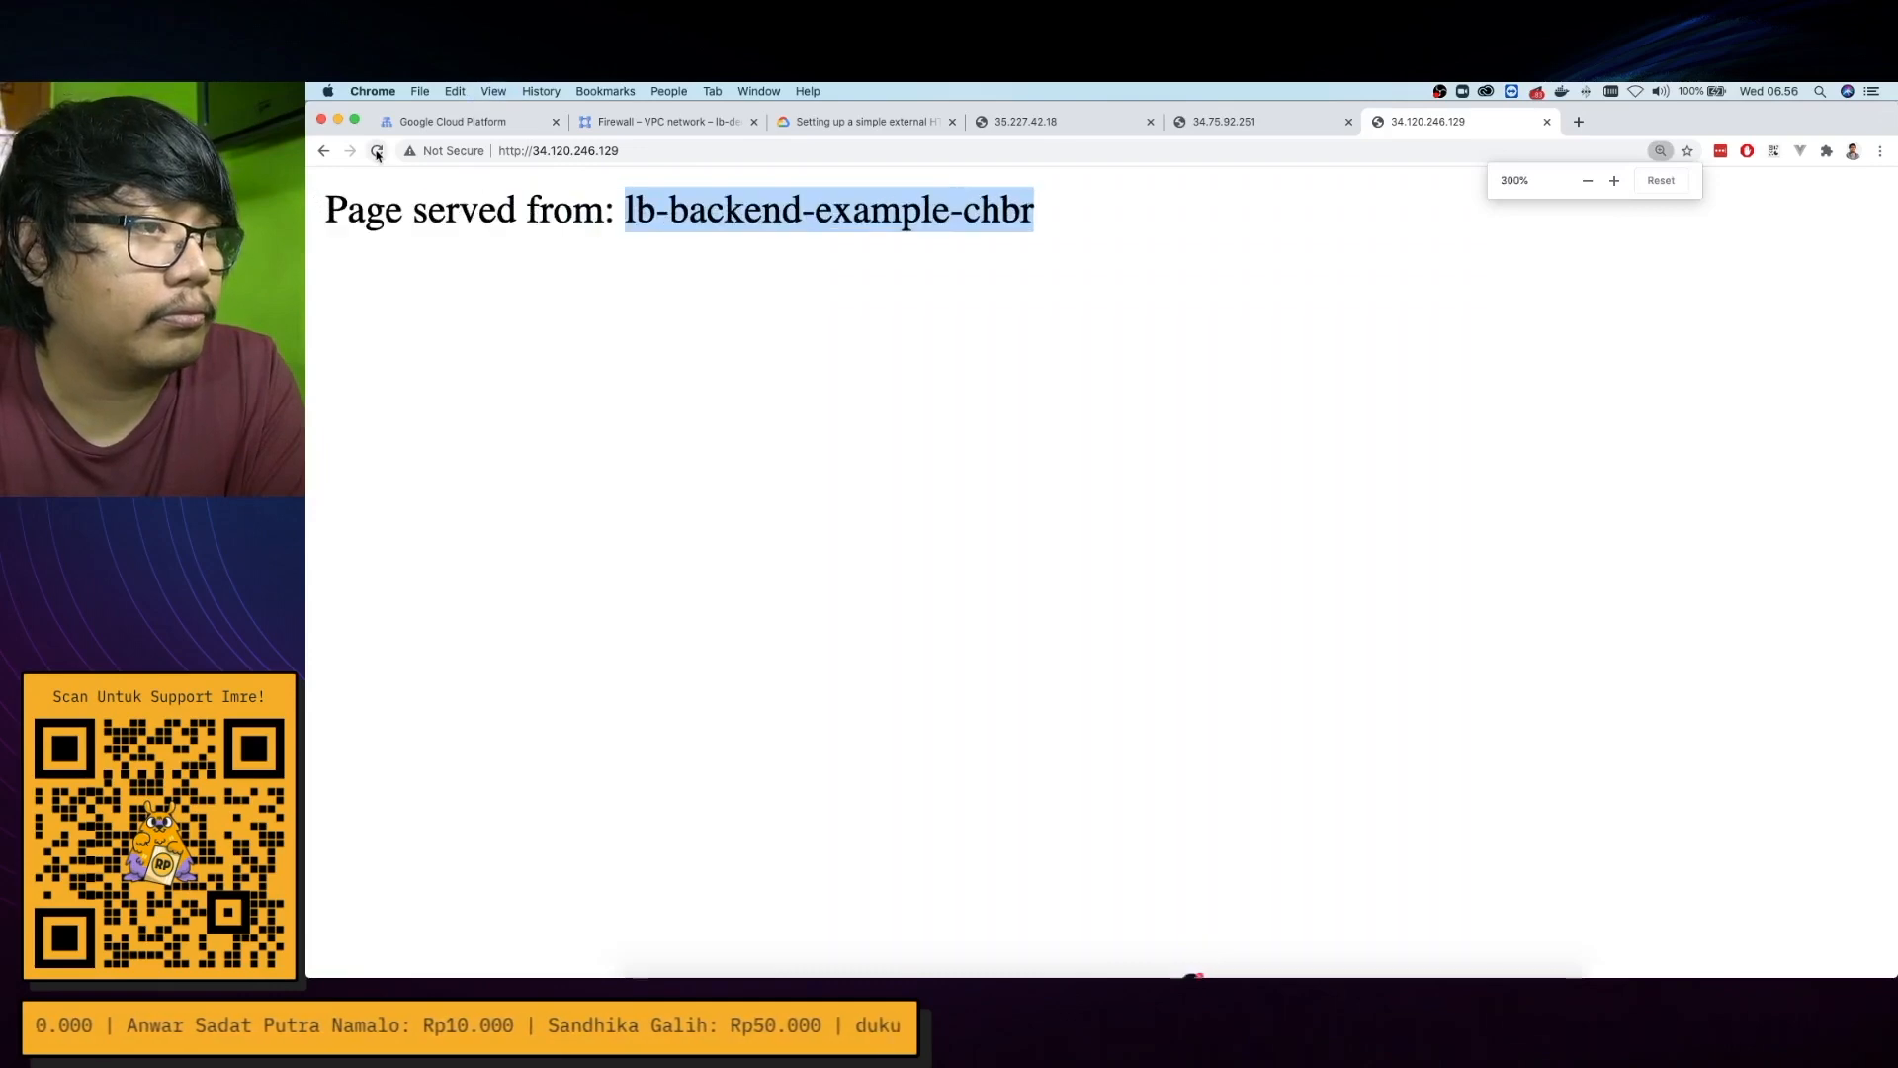
{"action": "left_click", "coordinate": [376, 152]}
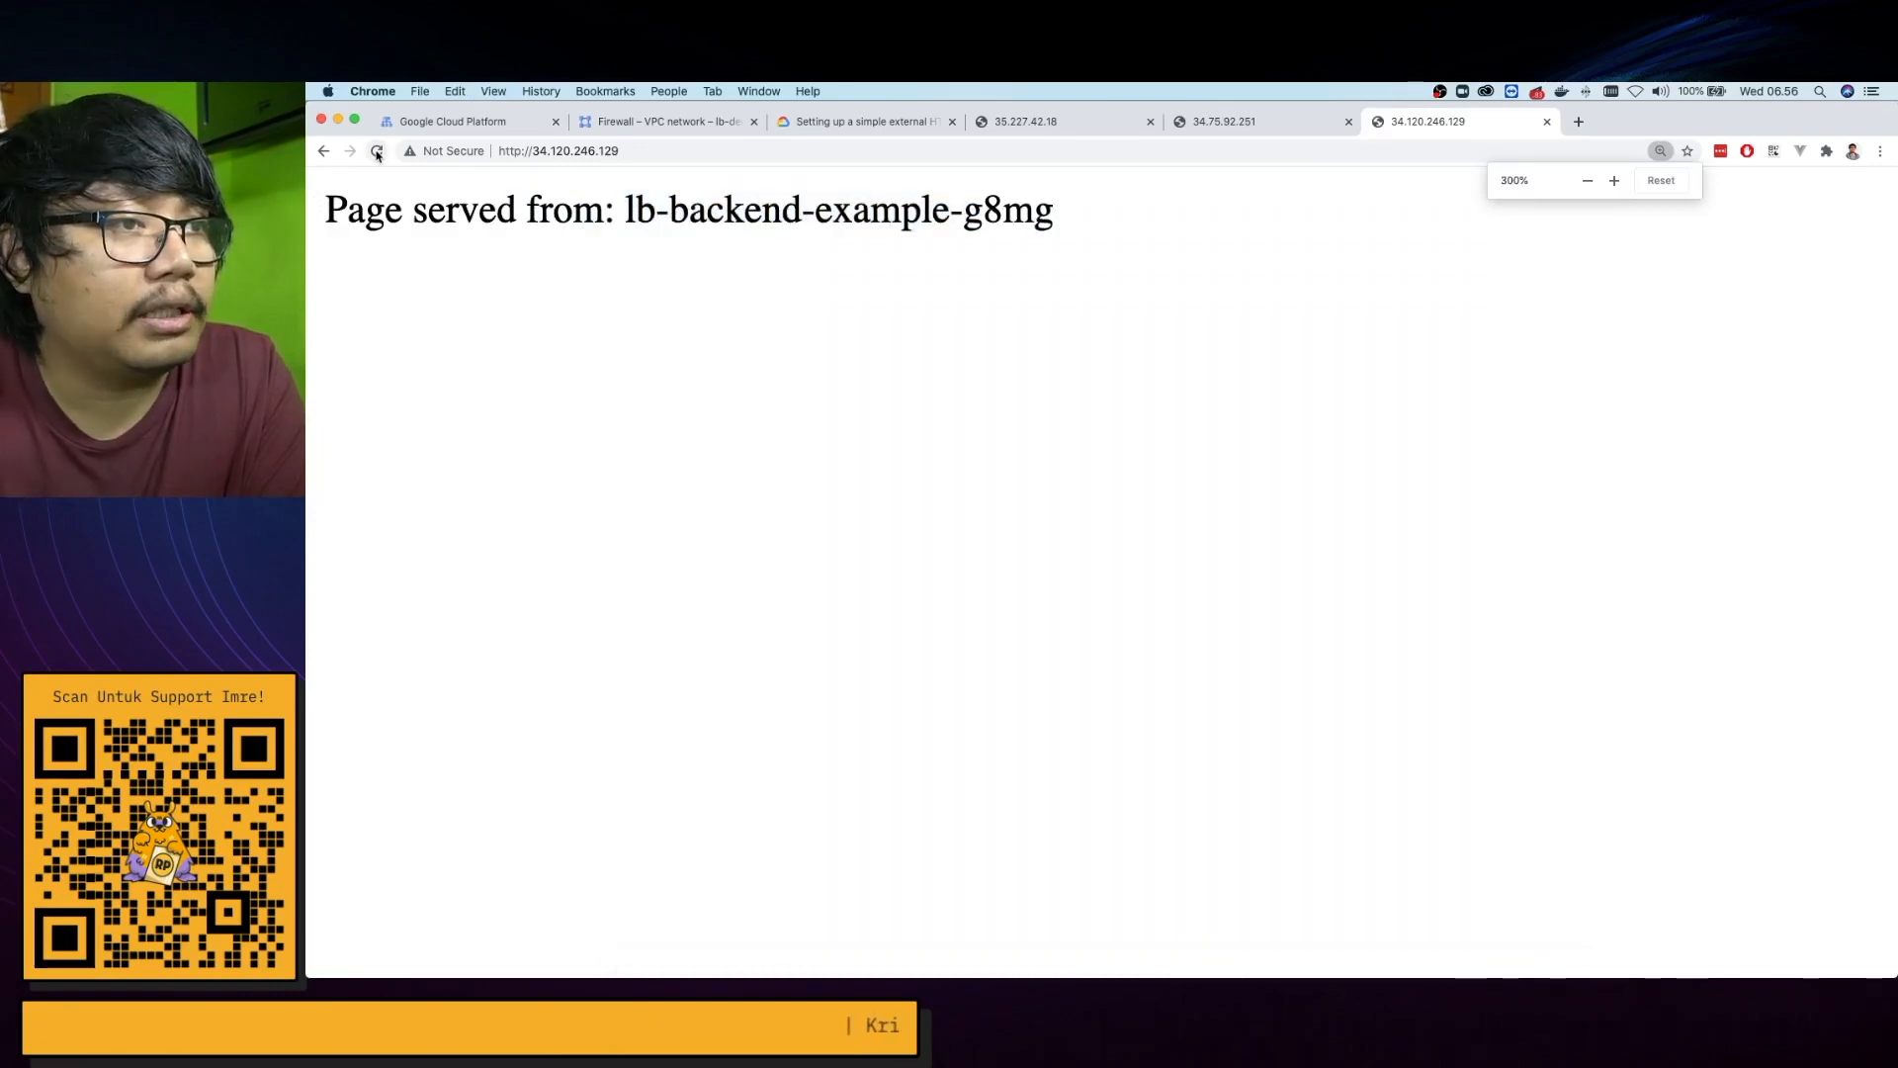
Compare the instance page at 34.75.92.251 with the load balancer page, reloading the latter repeatedly to check traffic distribution
{"action": "left_click", "coordinate": [1260, 123]}
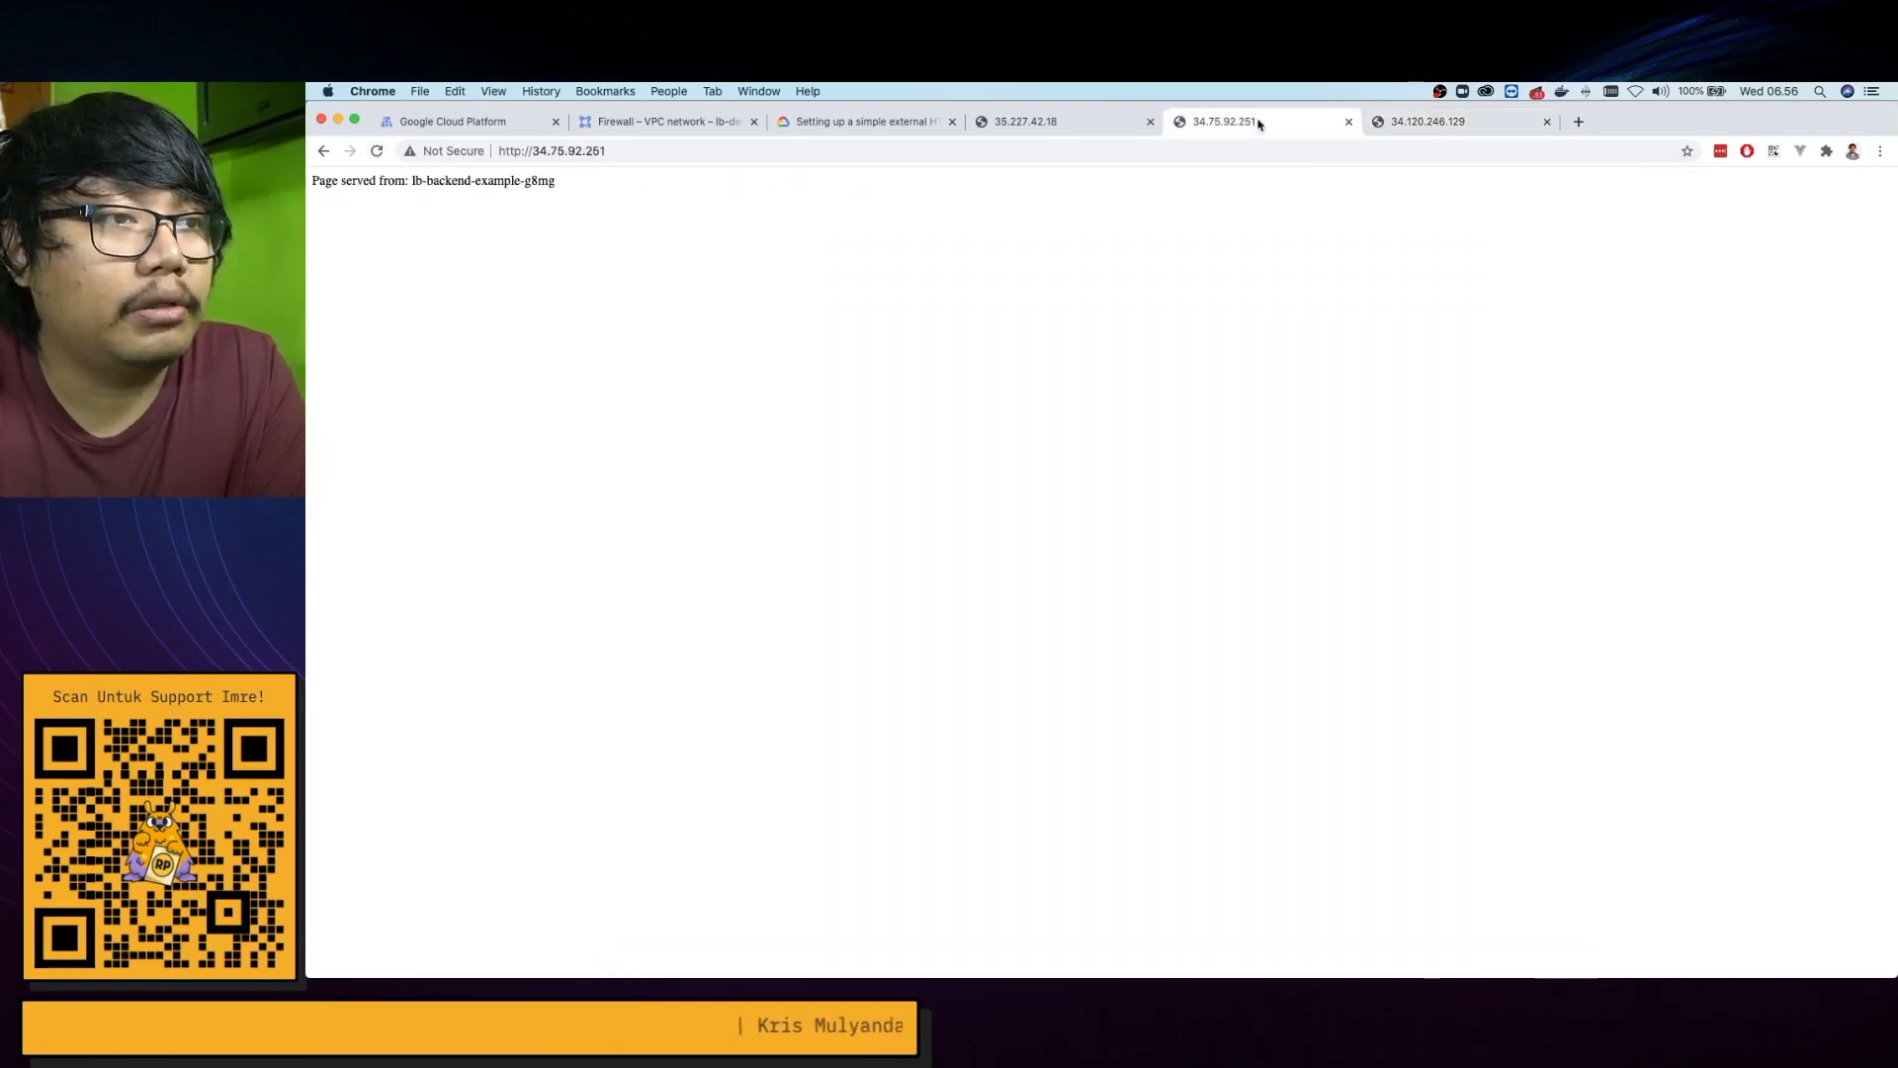
{"action": "key", "text": "super+equal"}
{"action": "key", "text": "super+equal"}
{"action": "key", "text": "super+equal"}
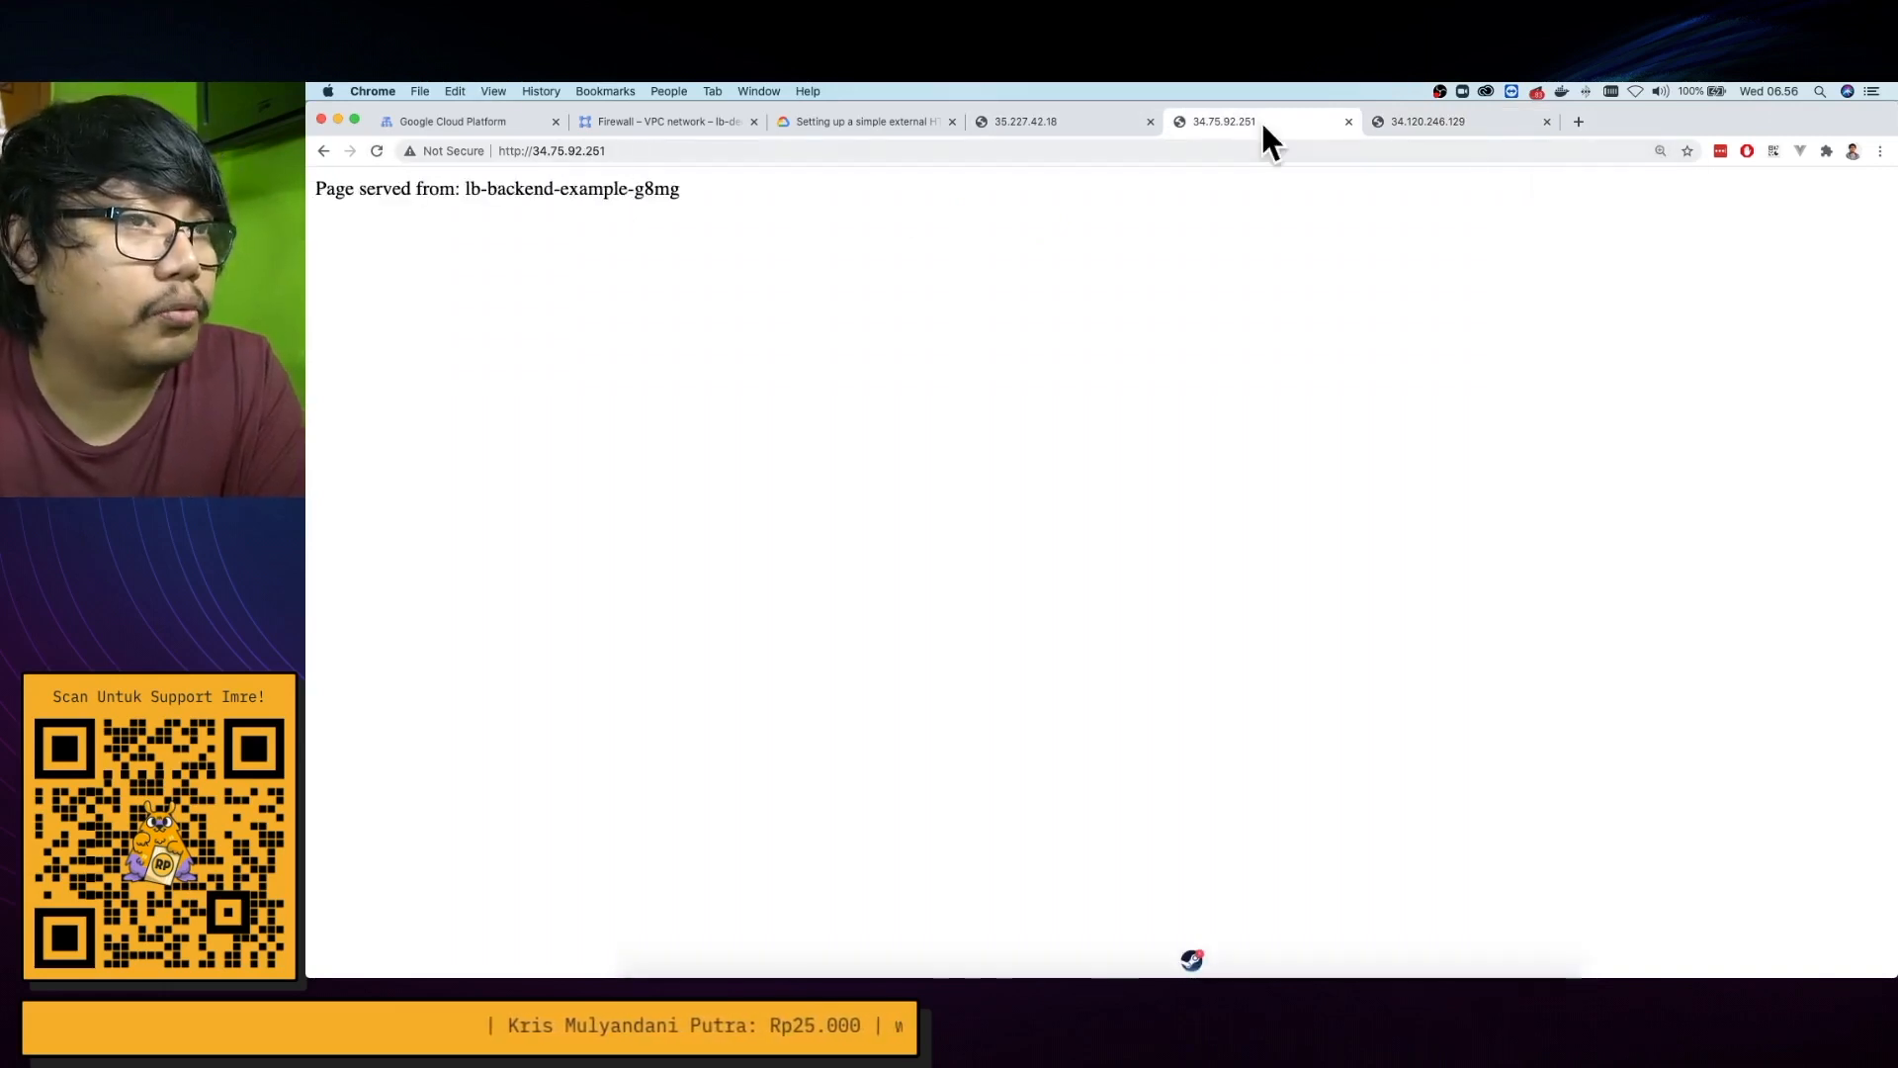
{"action": "left_click", "coordinate": [1428, 121]}
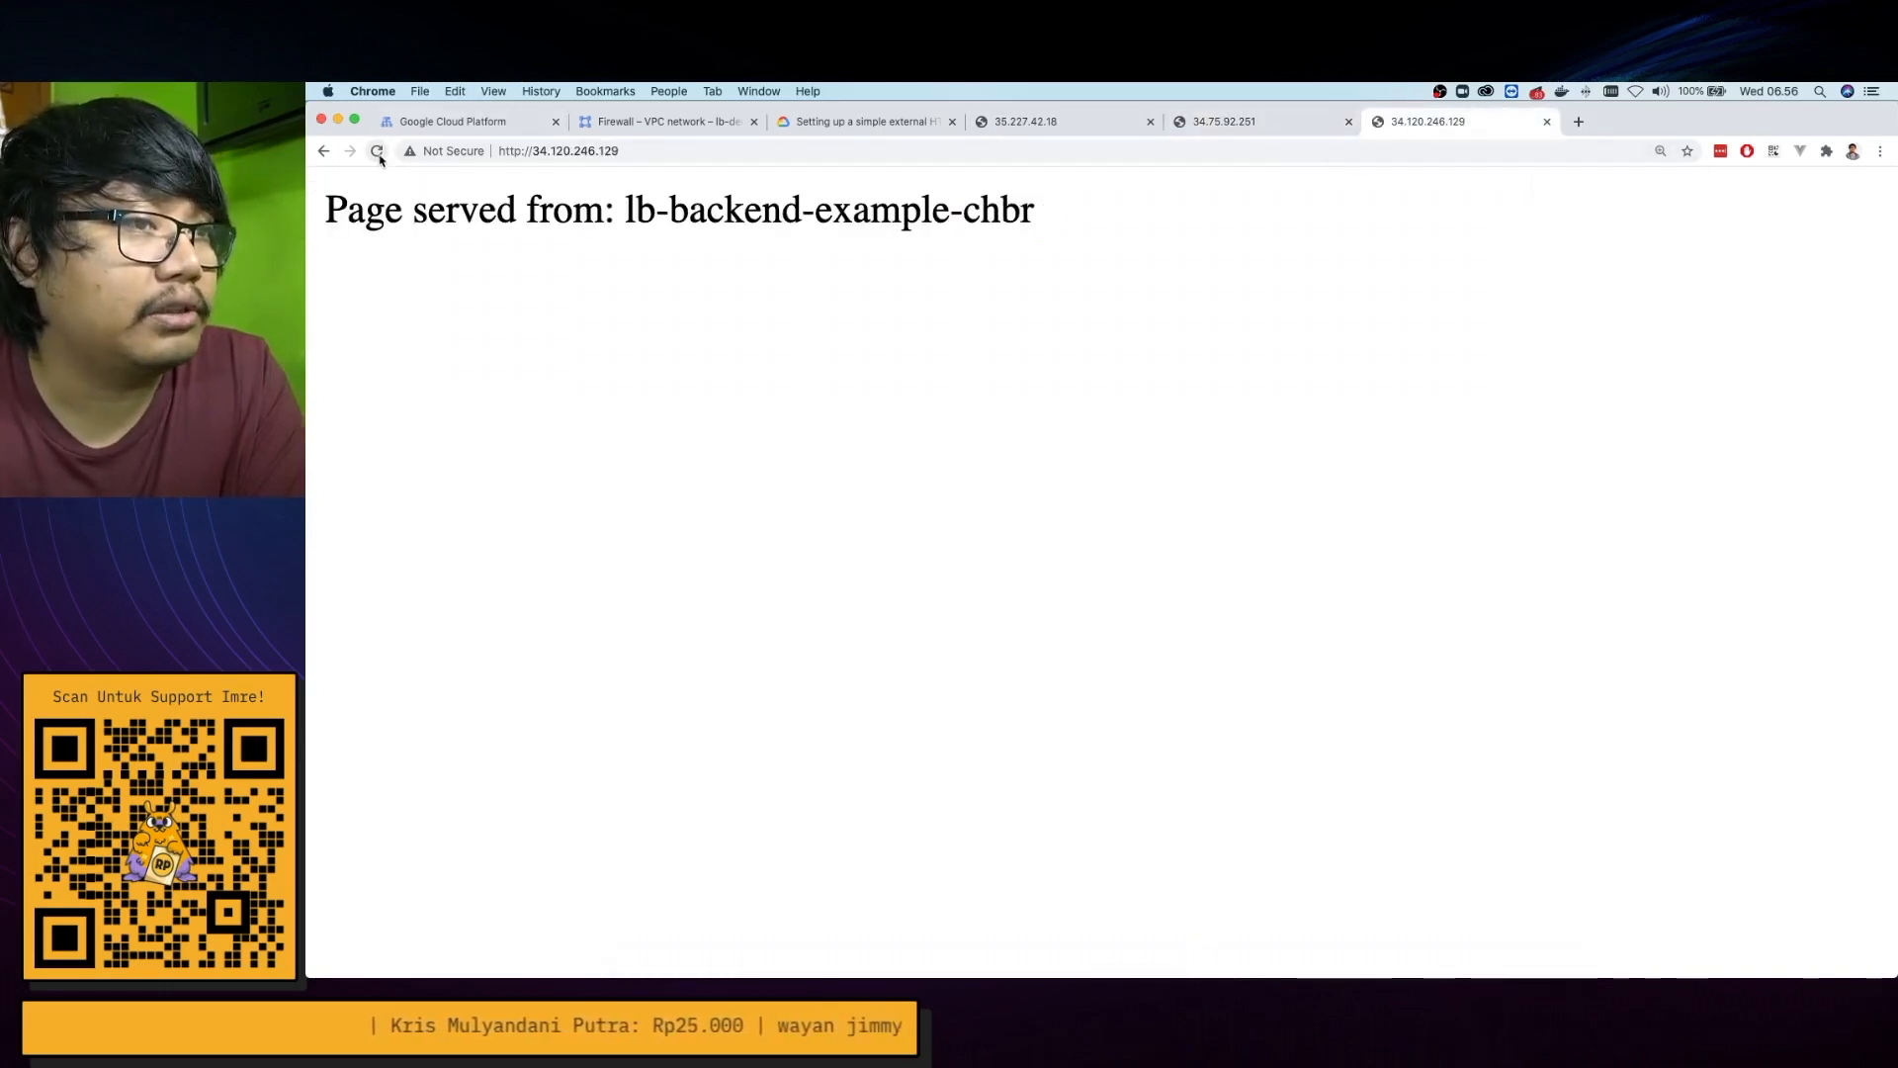
{"action": "left_click", "coordinate": [377, 153]}
{"action": "left_click", "coordinate": [378, 154]}
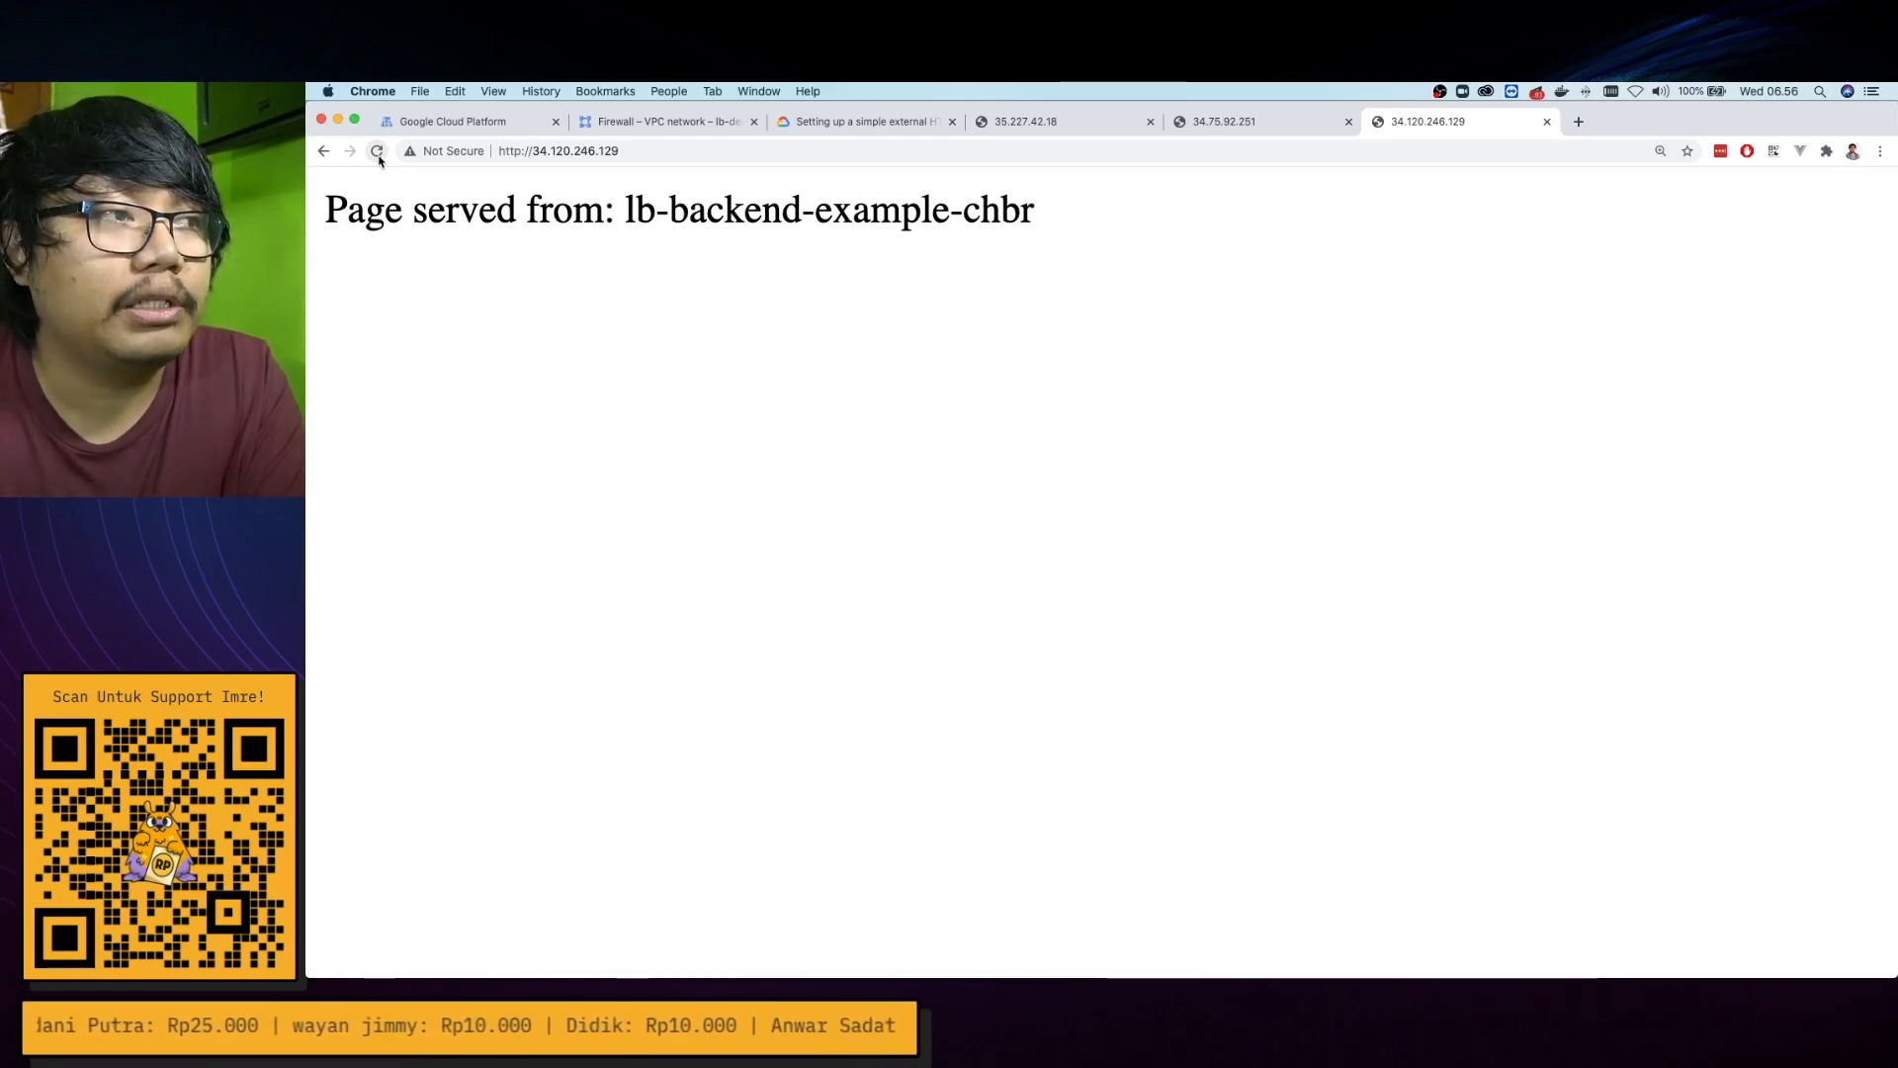
Edit the lb-backend-example instance group from web-lb's backend list, setting its autoscaling minimum number of instances to 4
{"action": "left_click", "coordinate": [487, 120]}
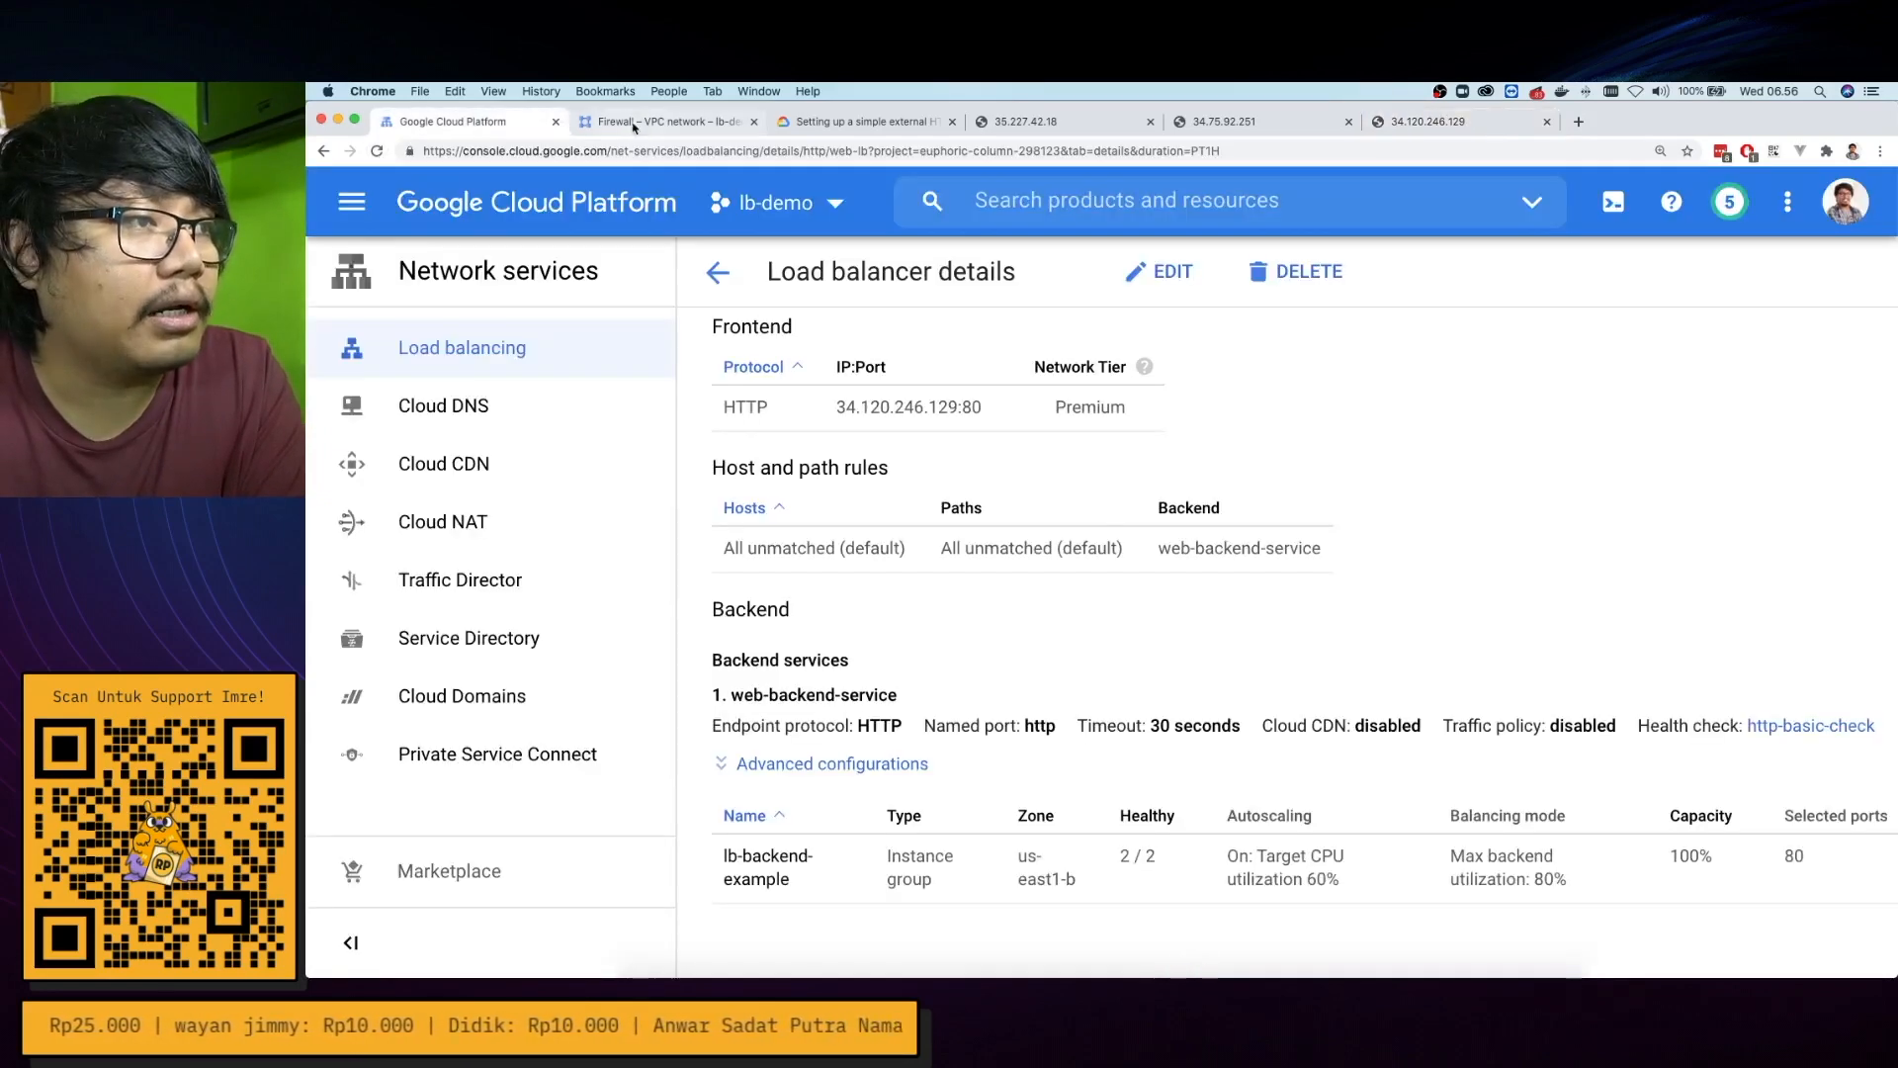
{"action": "left_click", "coordinate": [776, 856]}
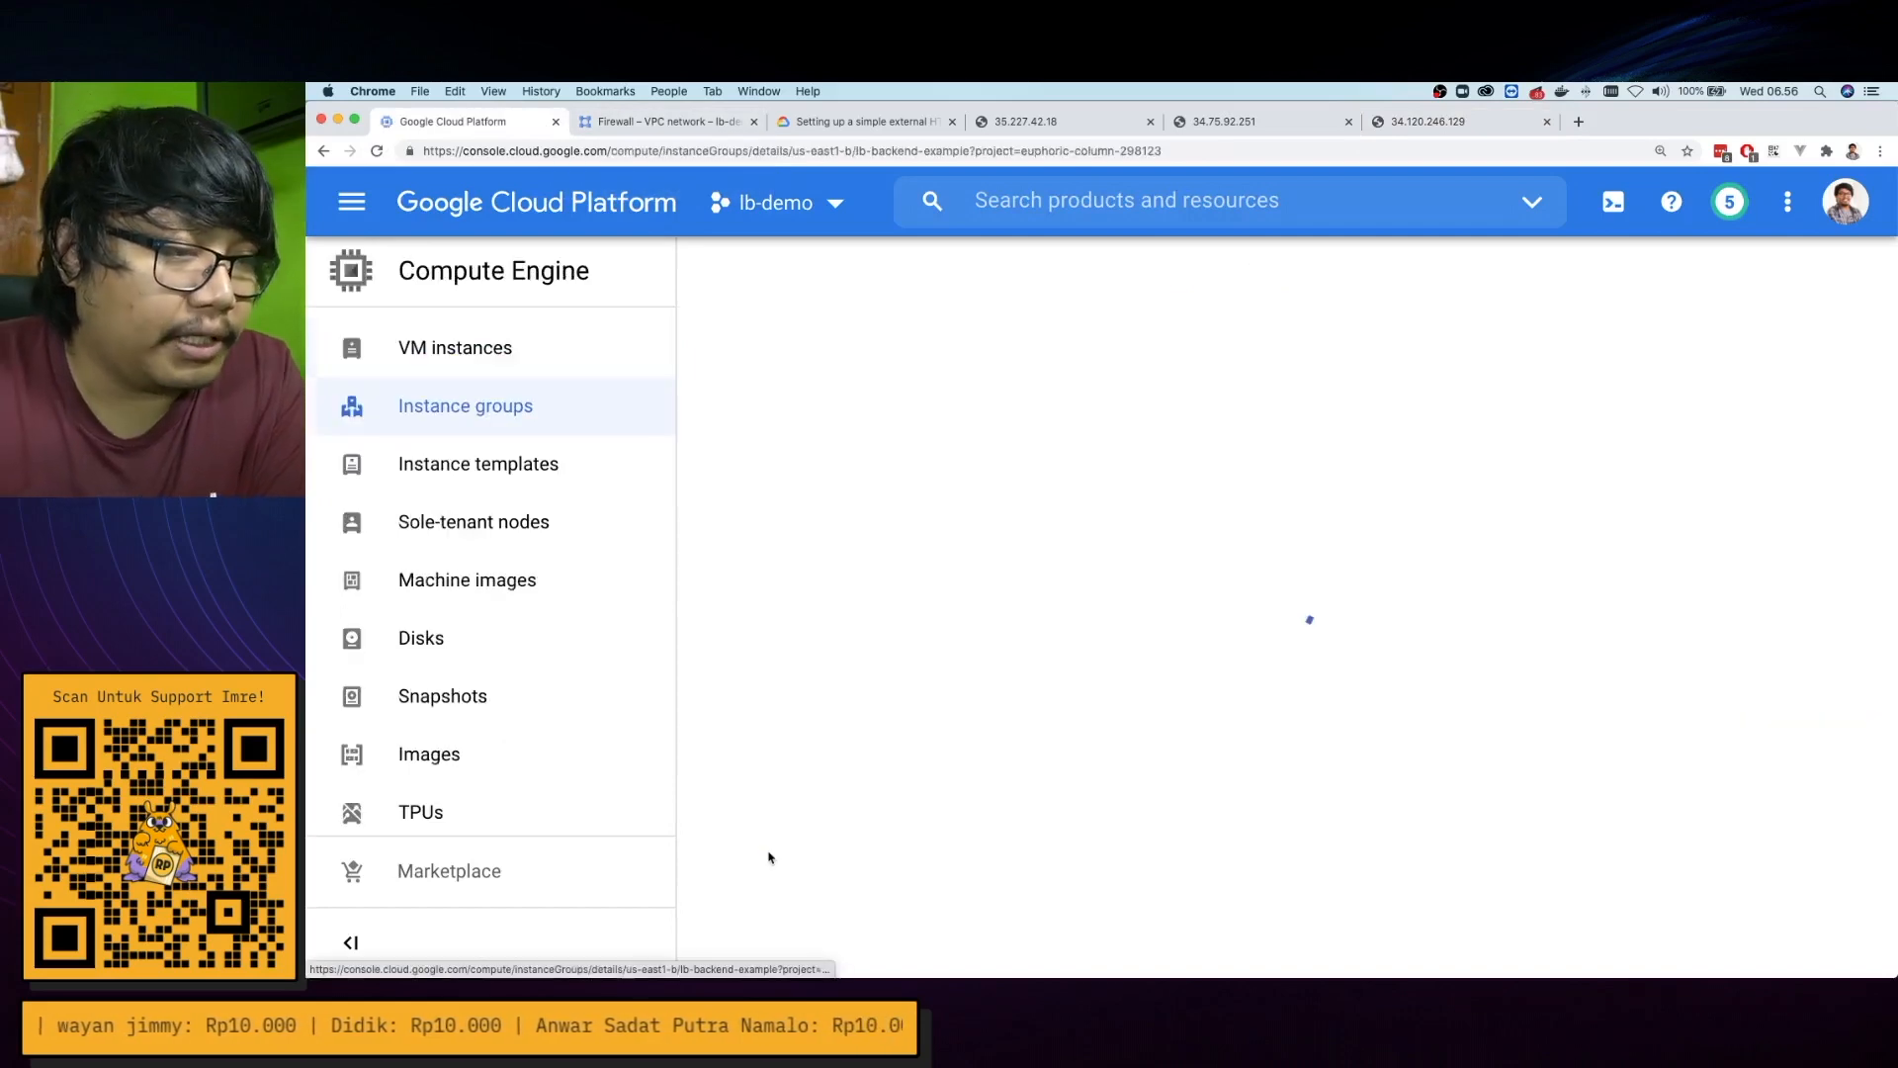
{"action": "scroll", "coordinate": [1006, 544], "scroll_direction": "right", "scroll_amount": 2}
{"action": "left_click", "coordinate": [1168, 272]}
{"action": "scroll", "coordinate": [1023, 547], "scroll_direction": "down", "scroll_amount": 10}
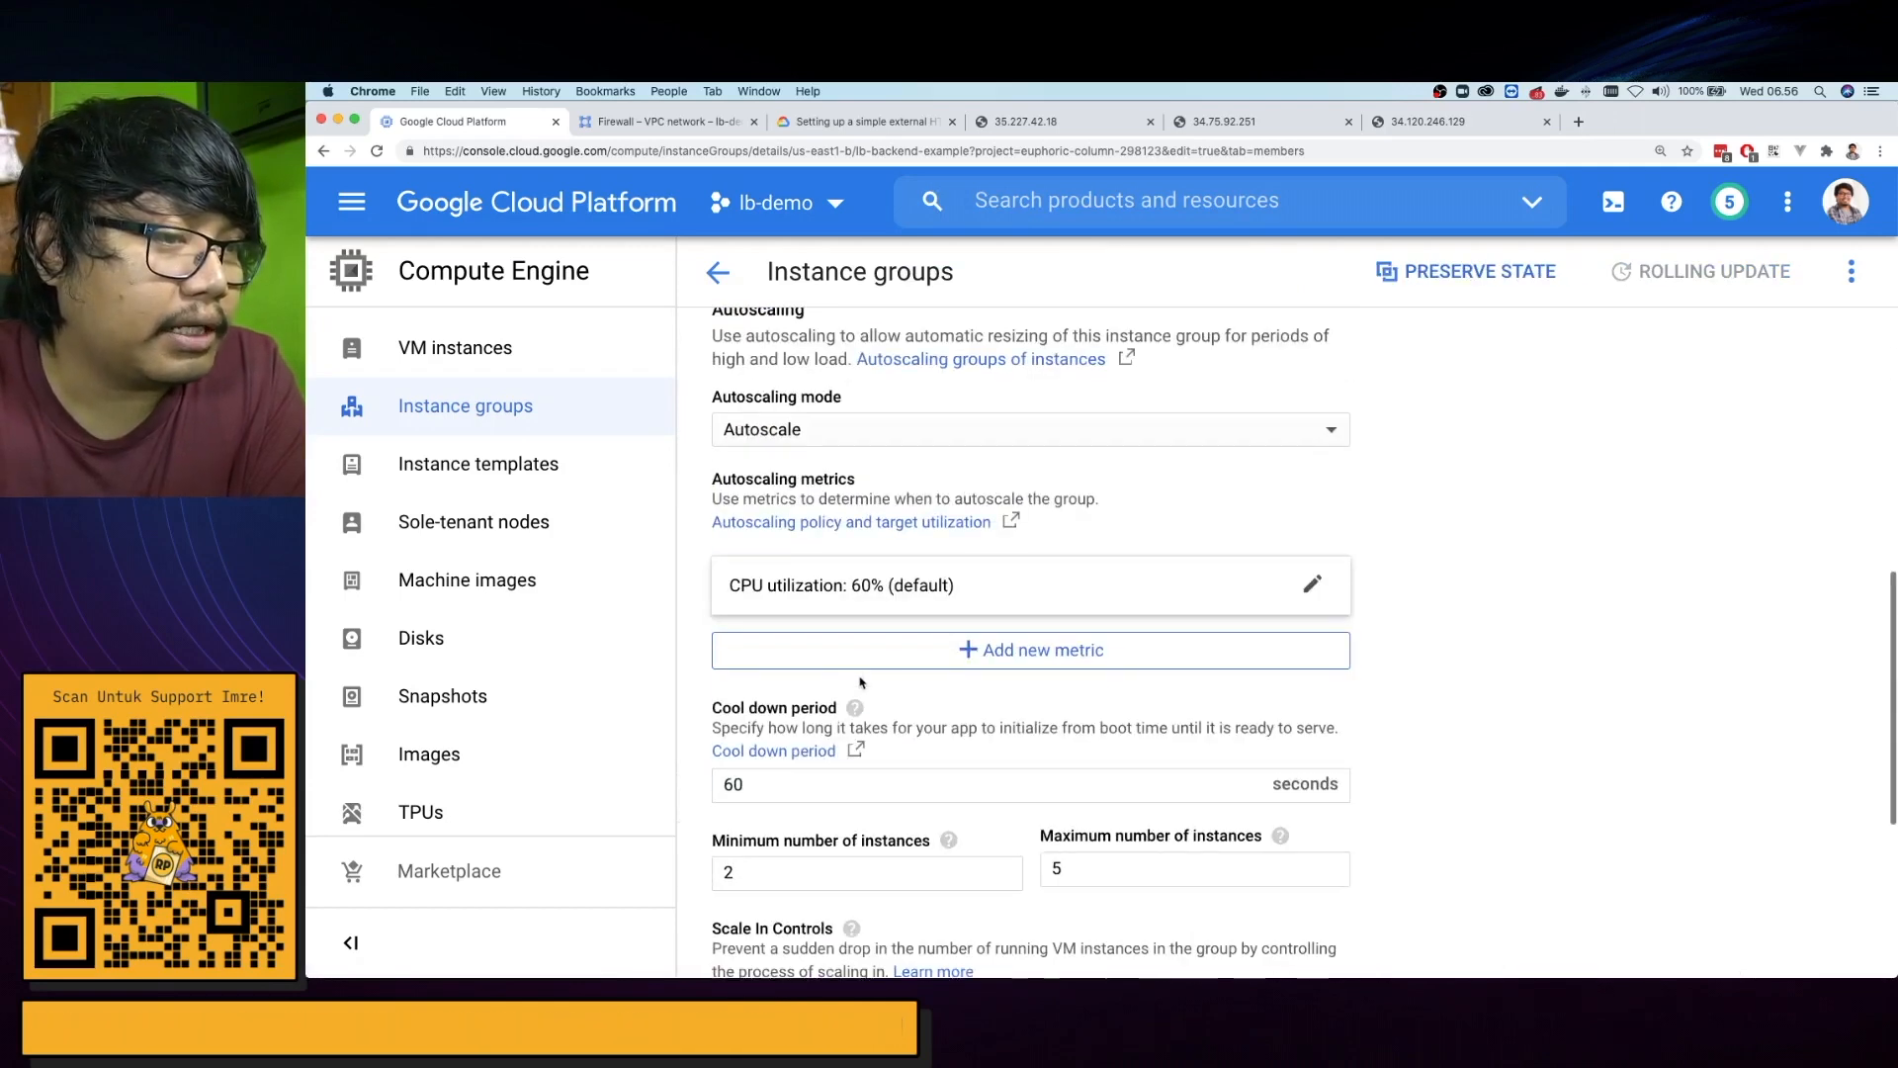
{"action": "left_click", "coordinate": [782, 653]}
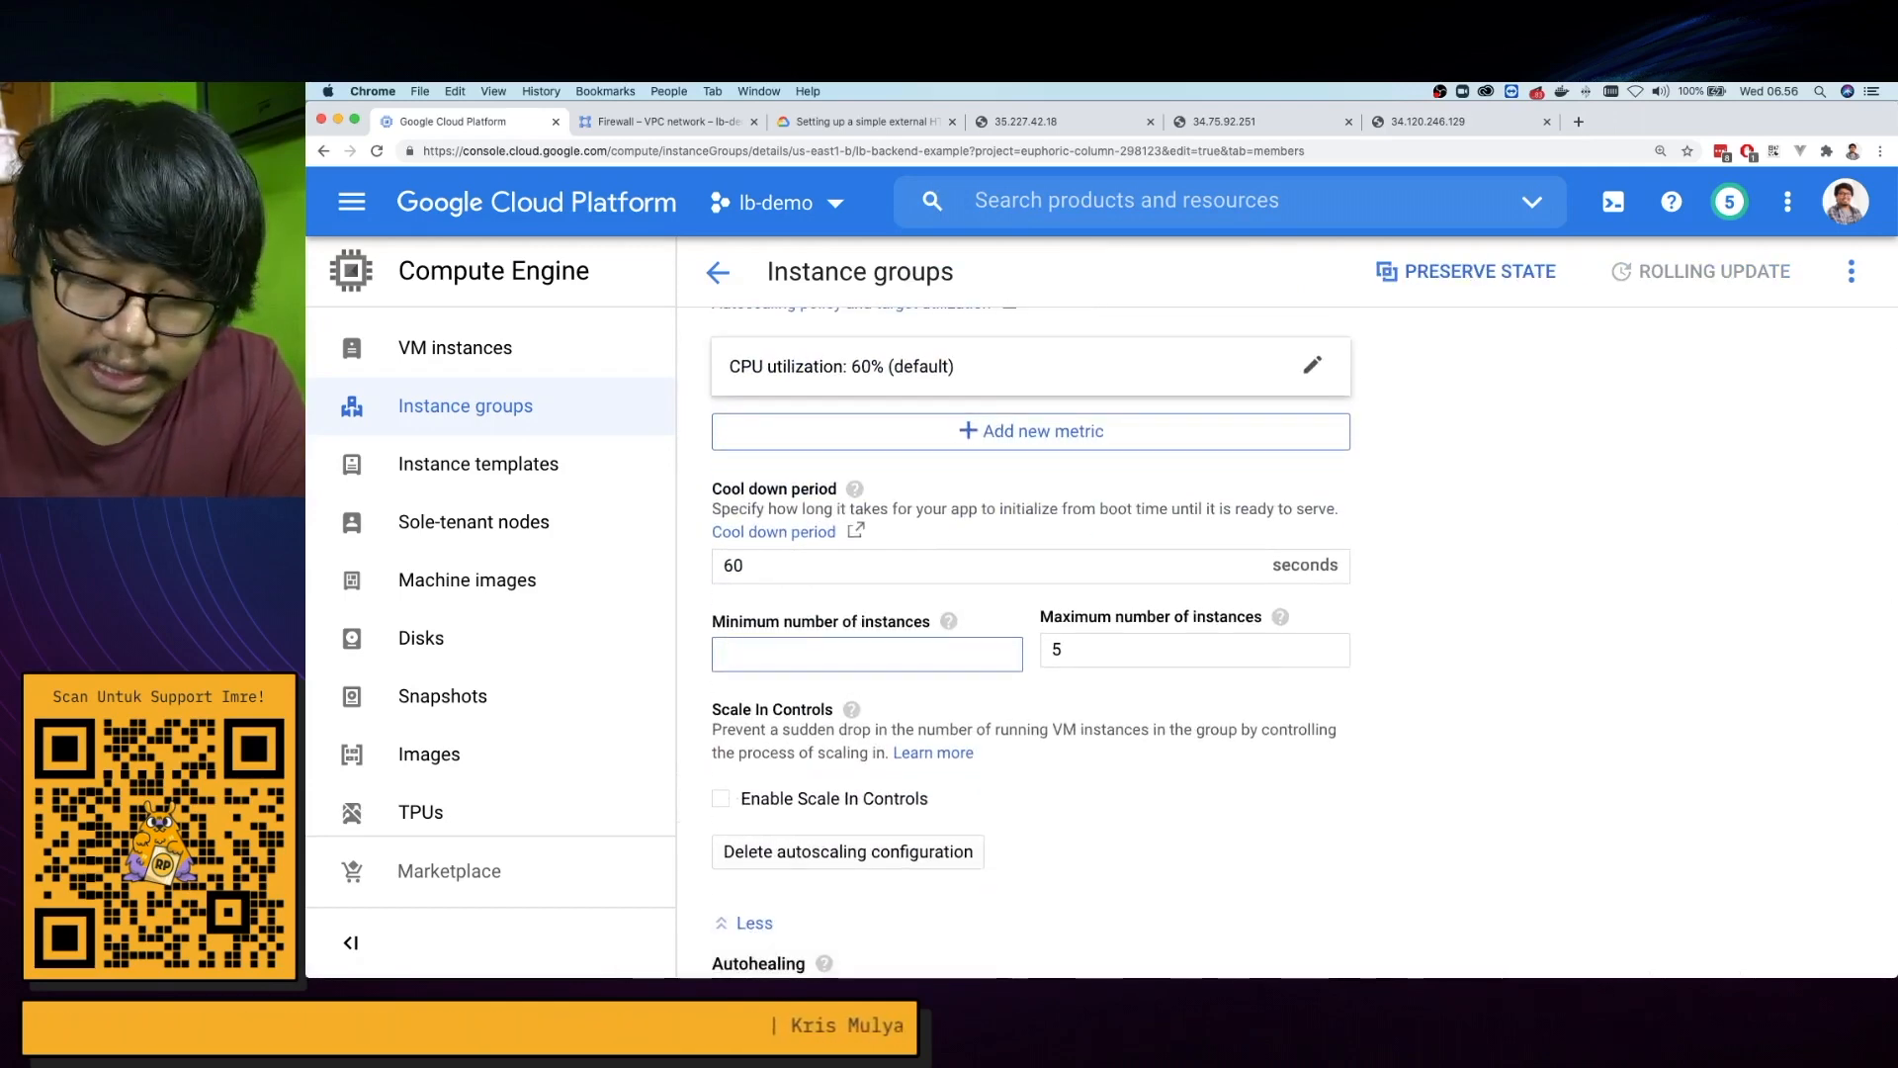
{"action": "type", "text": "4"}
{"action": "scroll", "coordinate": [1031, 593], "scroll_direction": "down", "scroll_amount": 2}
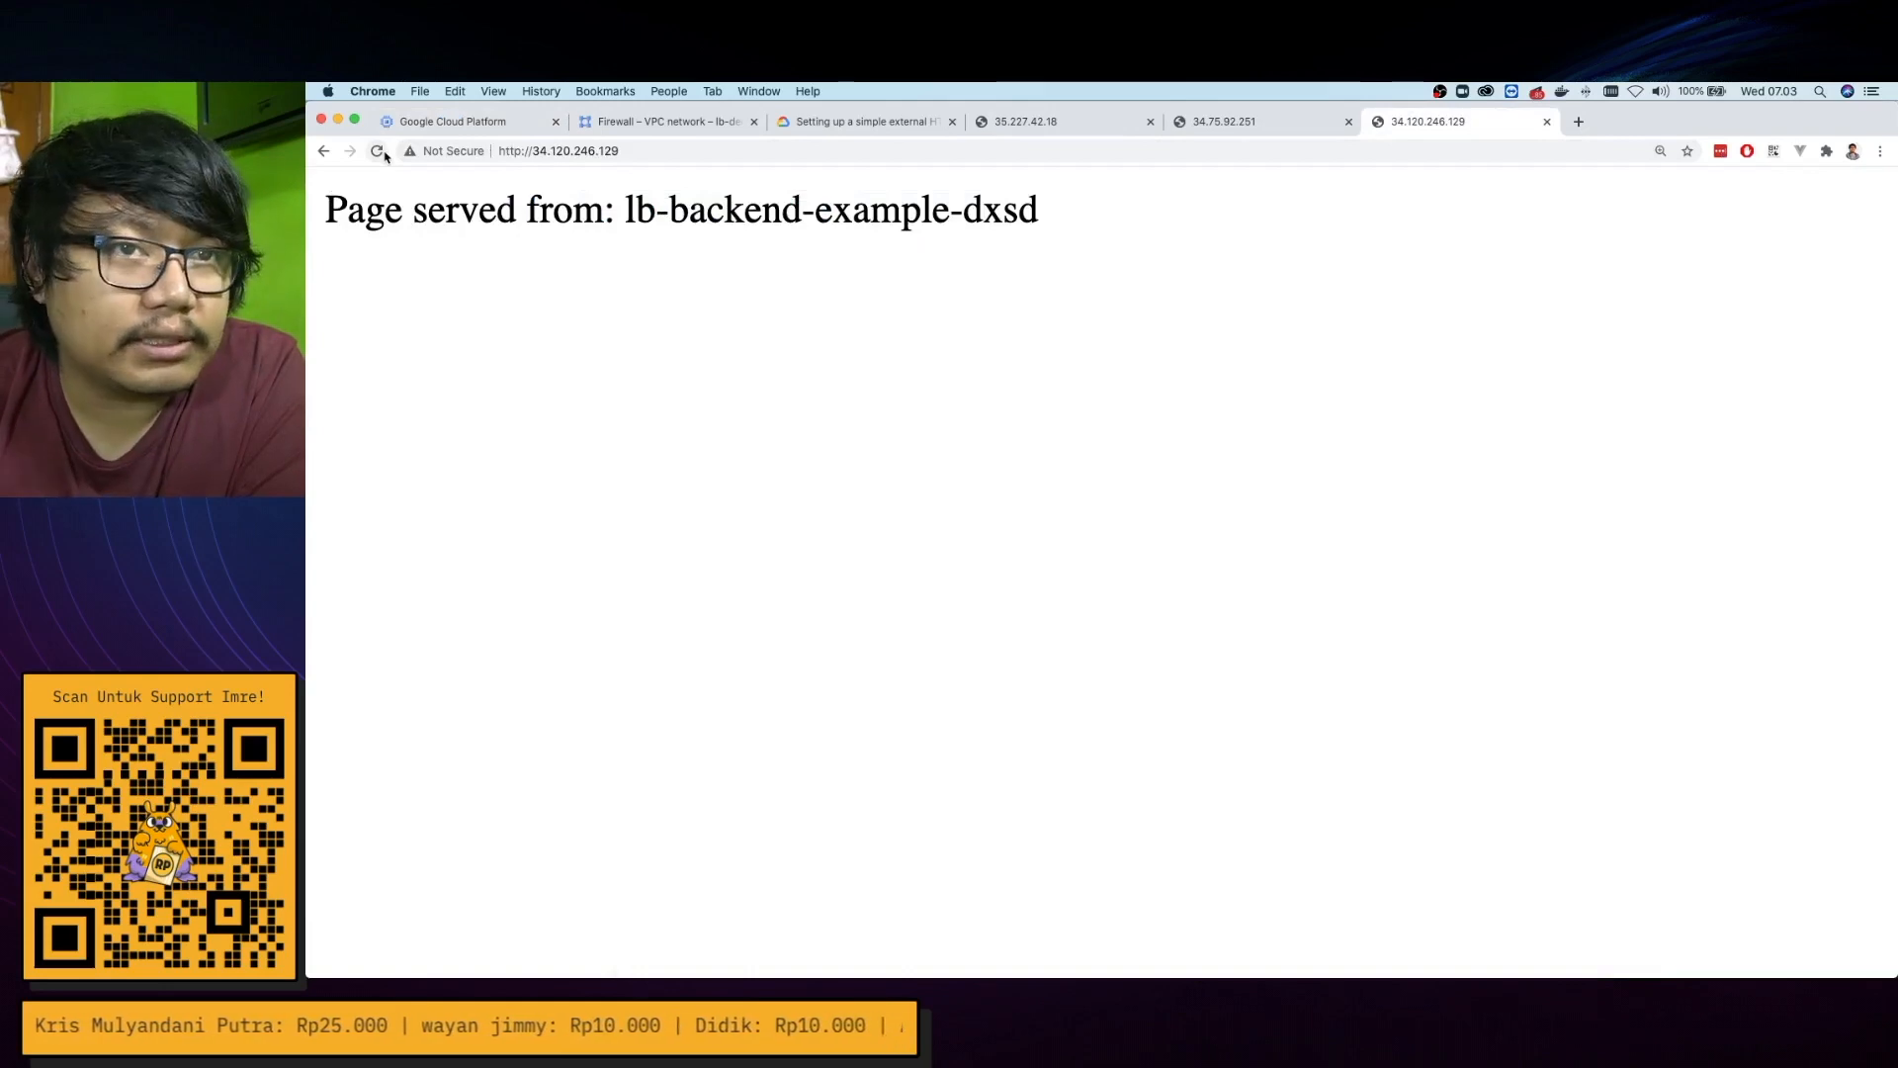
Reload the load balancer page at 34.120.246.129 repeatedly to check that traffic is spread across the enlarged instance group
{"action": "left_click", "coordinate": [385, 155]}
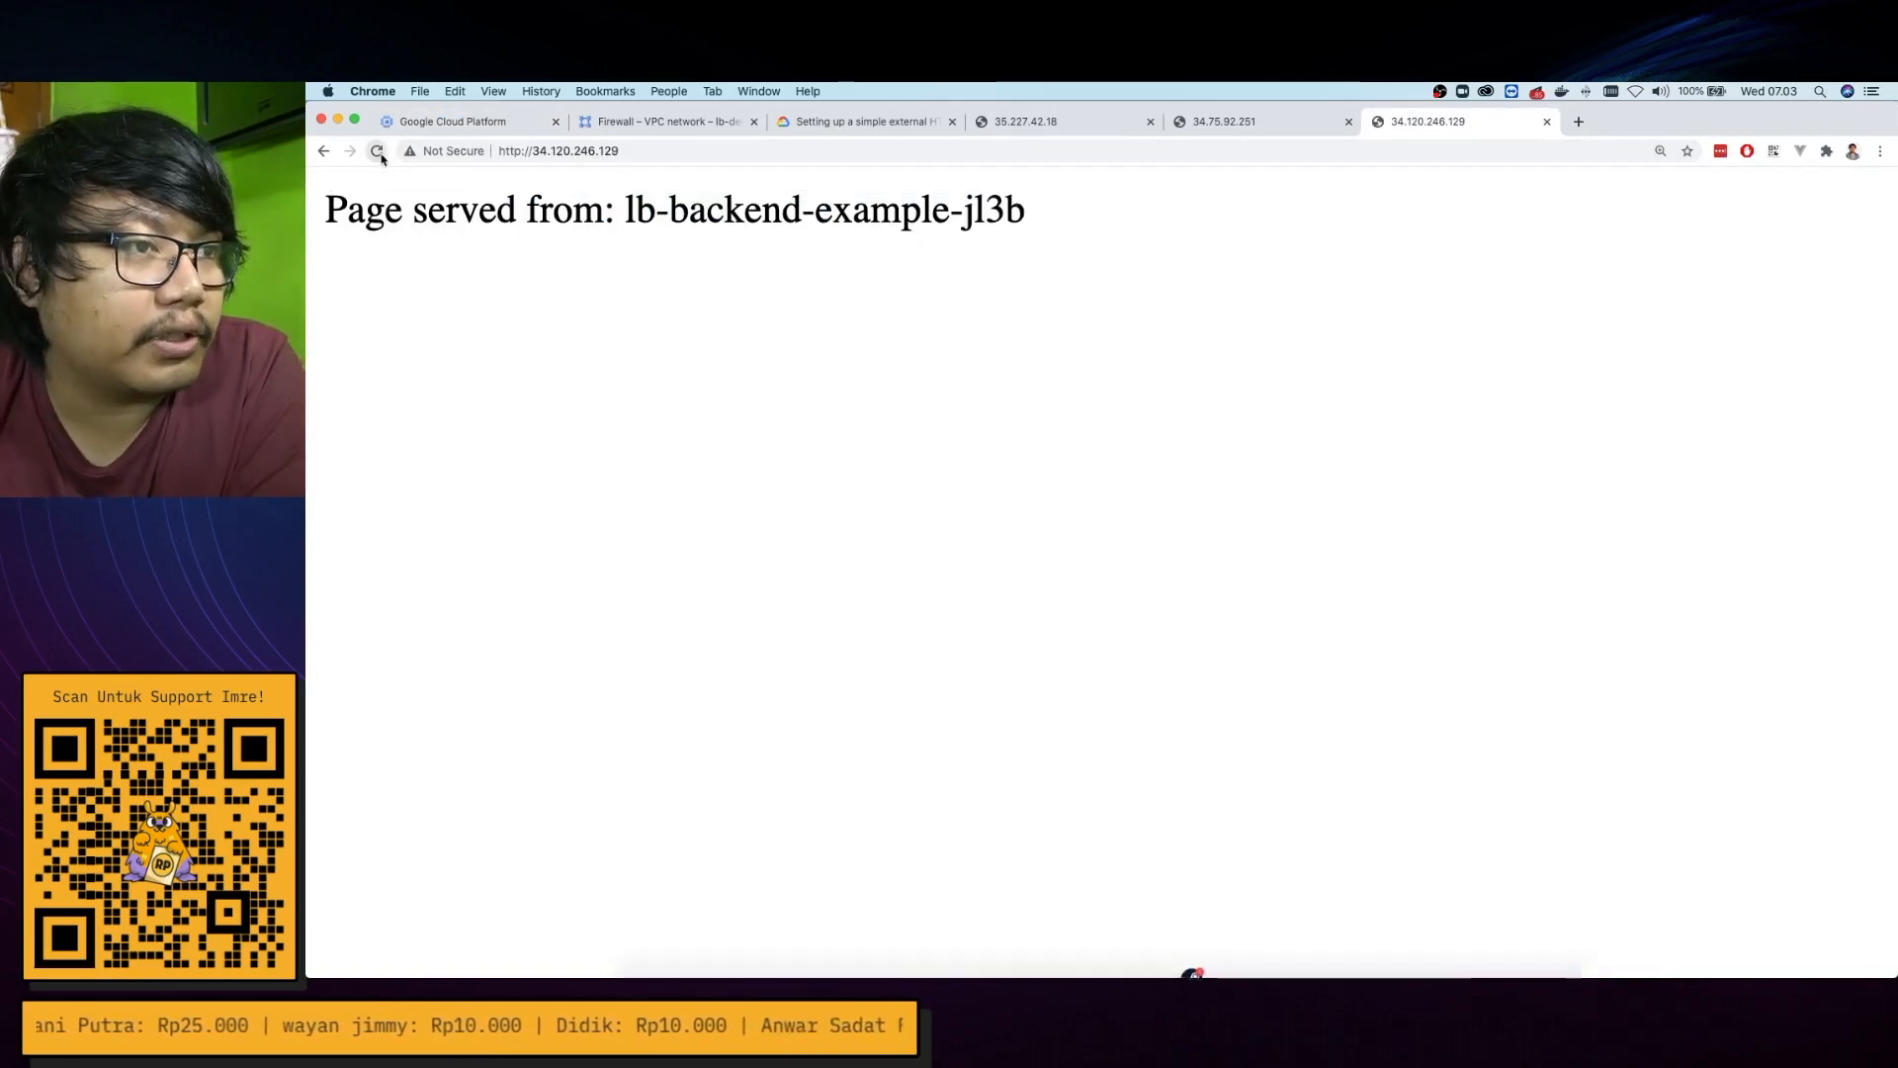
{"action": "left_click", "coordinate": [382, 156]}
{"action": "left_click", "coordinate": [377, 153]}
{"action": "left_click", "coordinate": [382, 157]}
{"action": "left_click", "coordinate": [381, 156]}
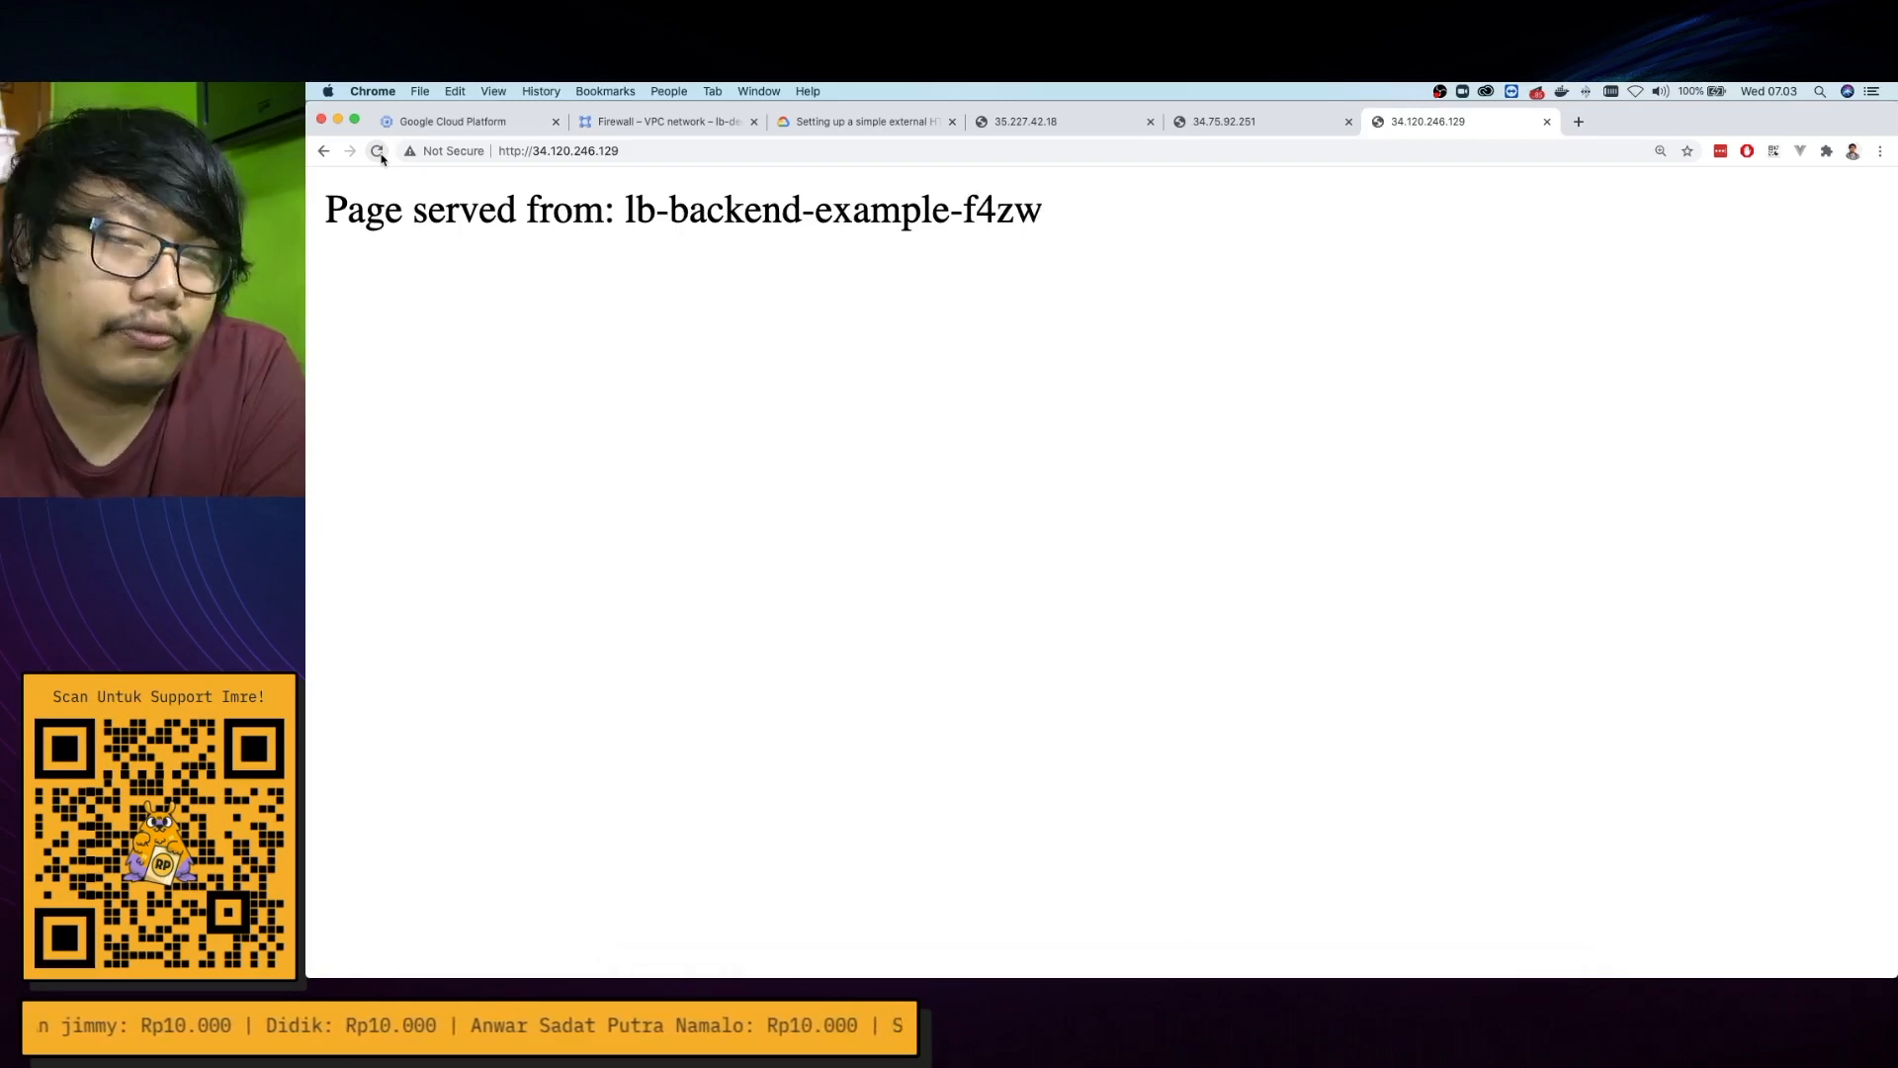
{"action": "left_click", "coordinate": [381, 156]}
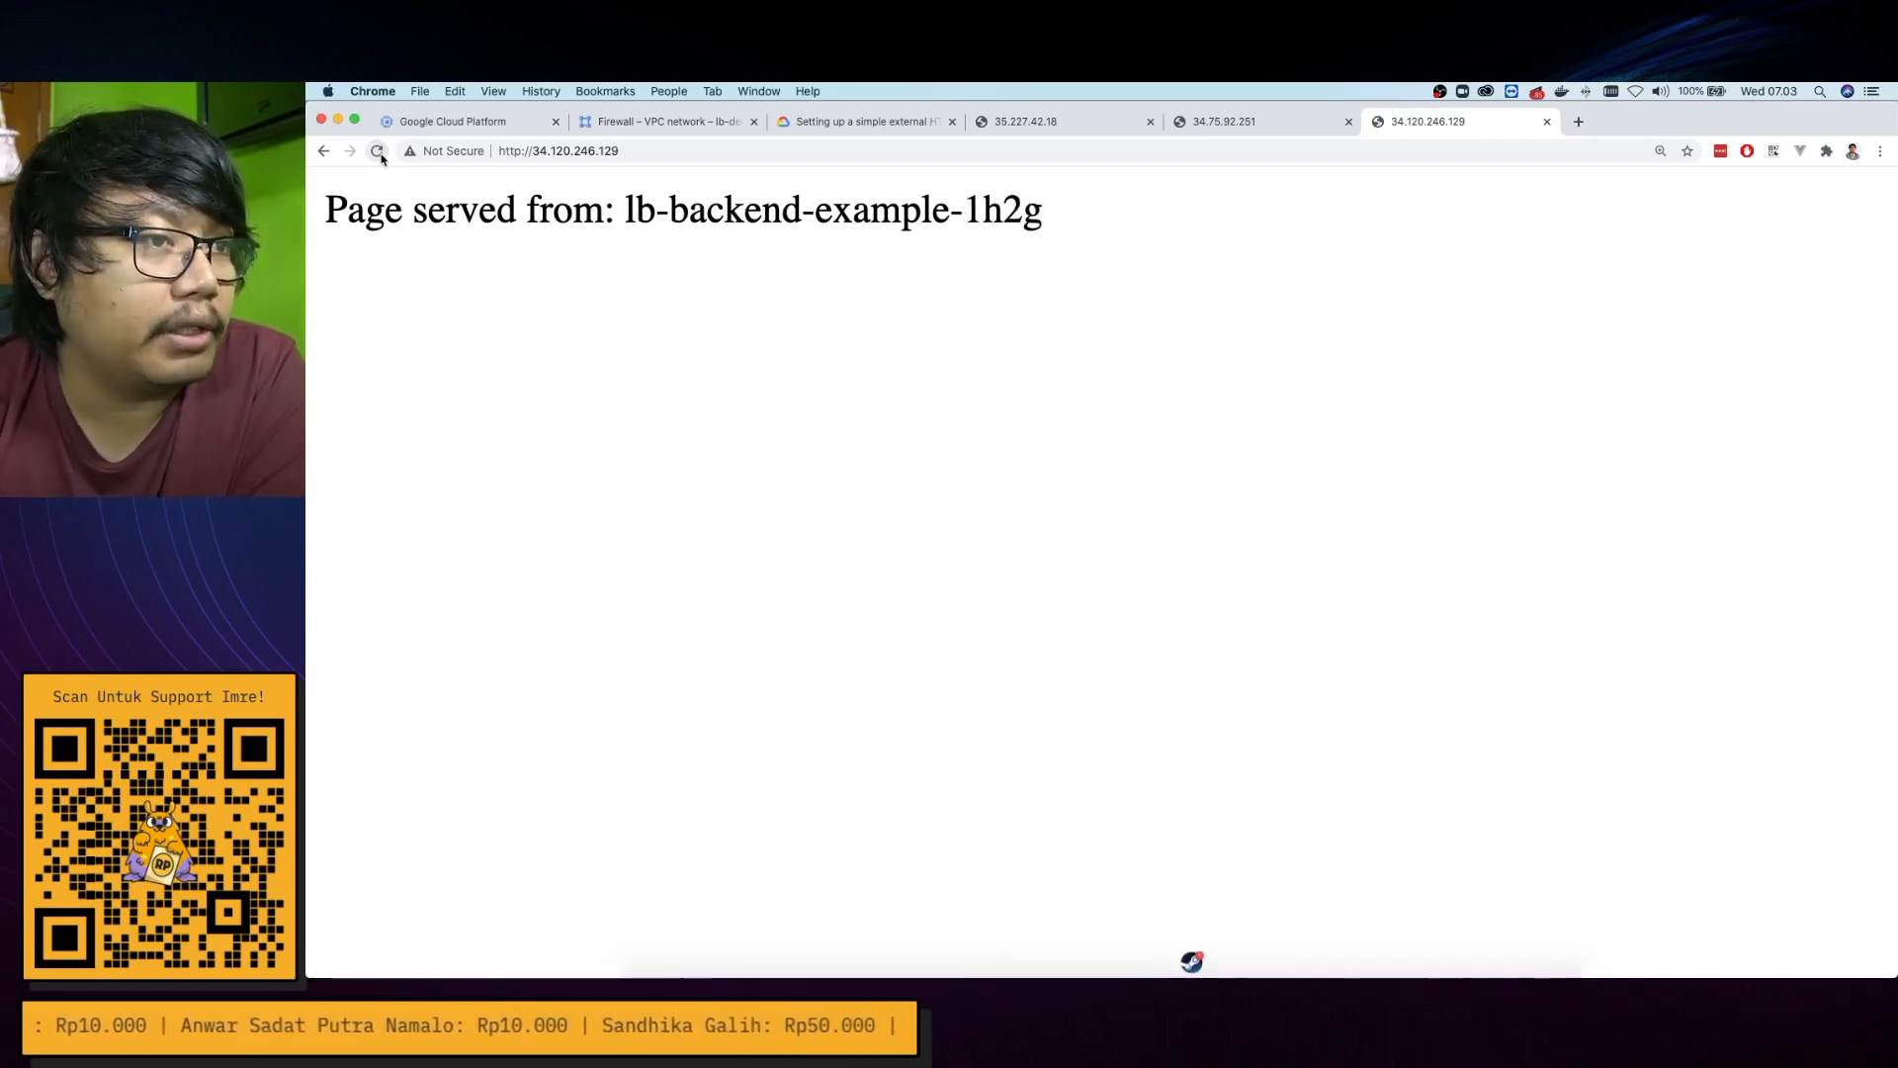
{"action": "left_click", "coordinate": [382, 156]}
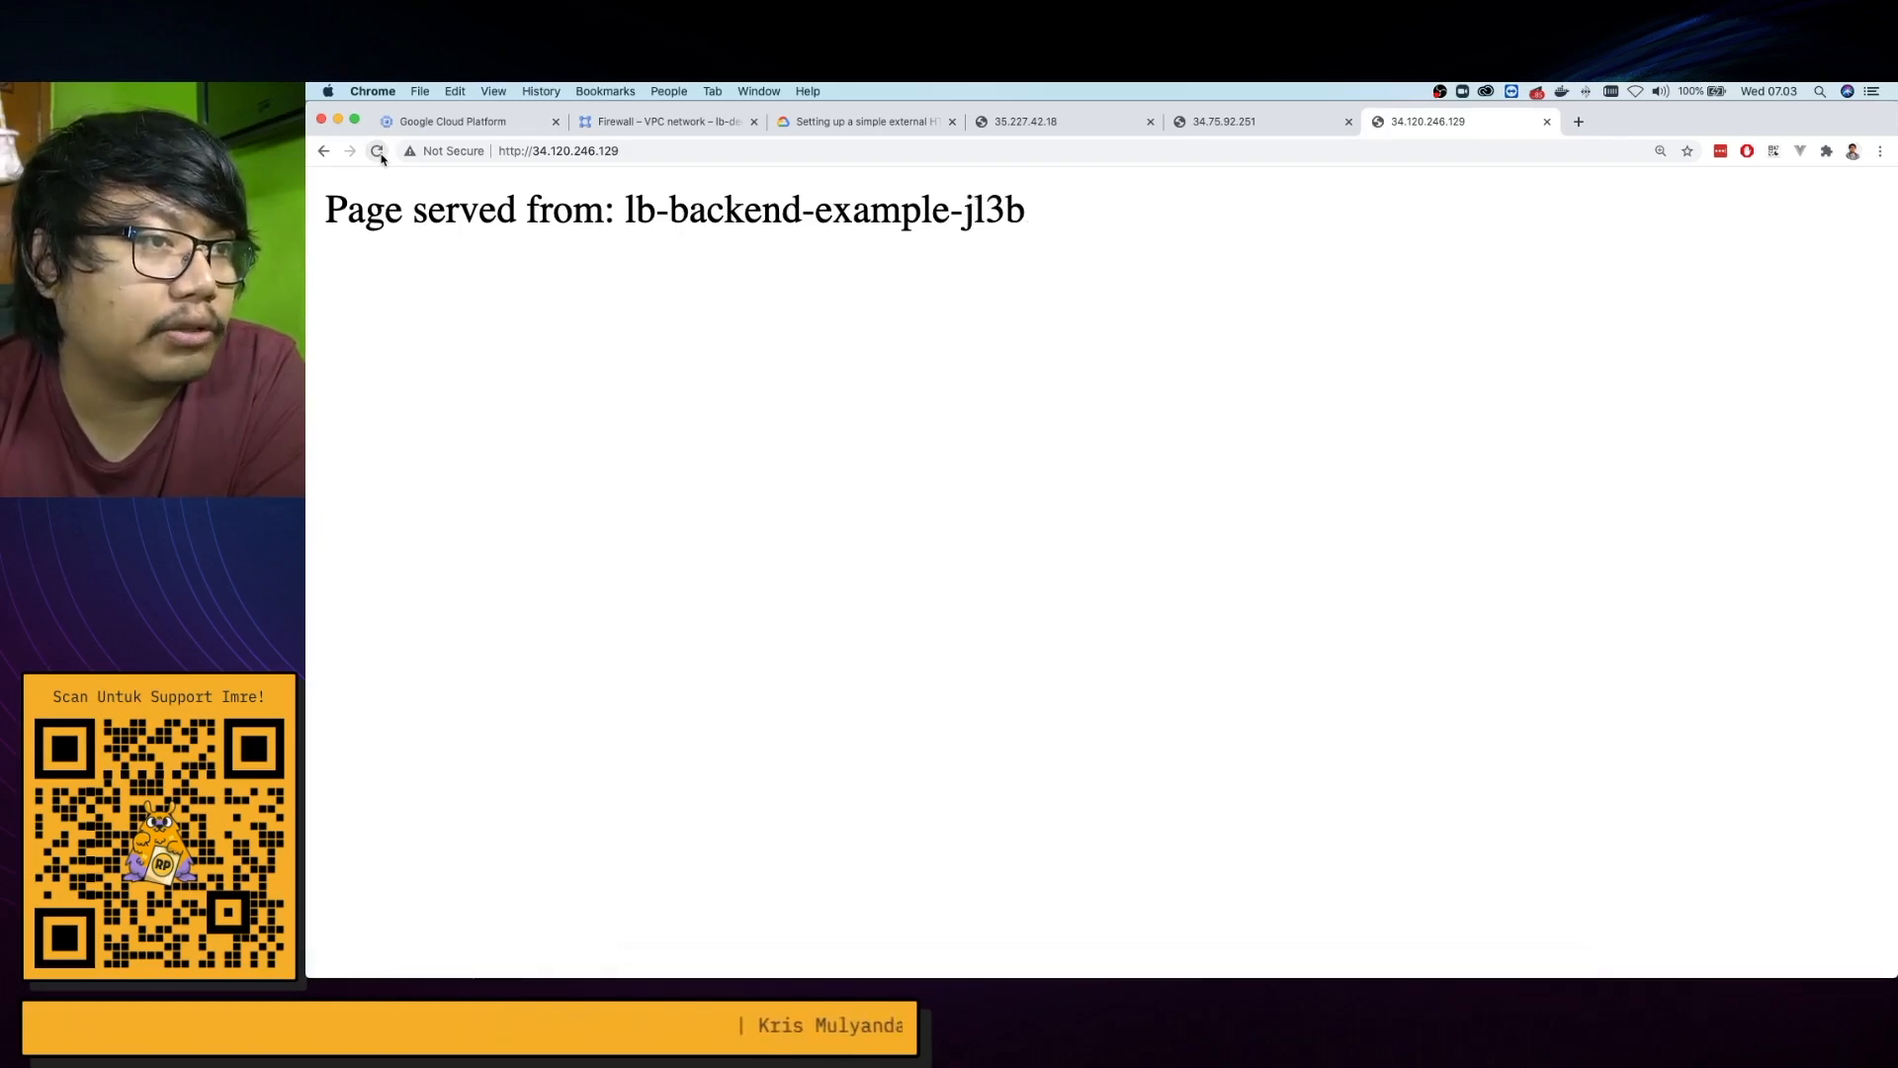
{"action": "left_click", "coordinate": [381, 156]}
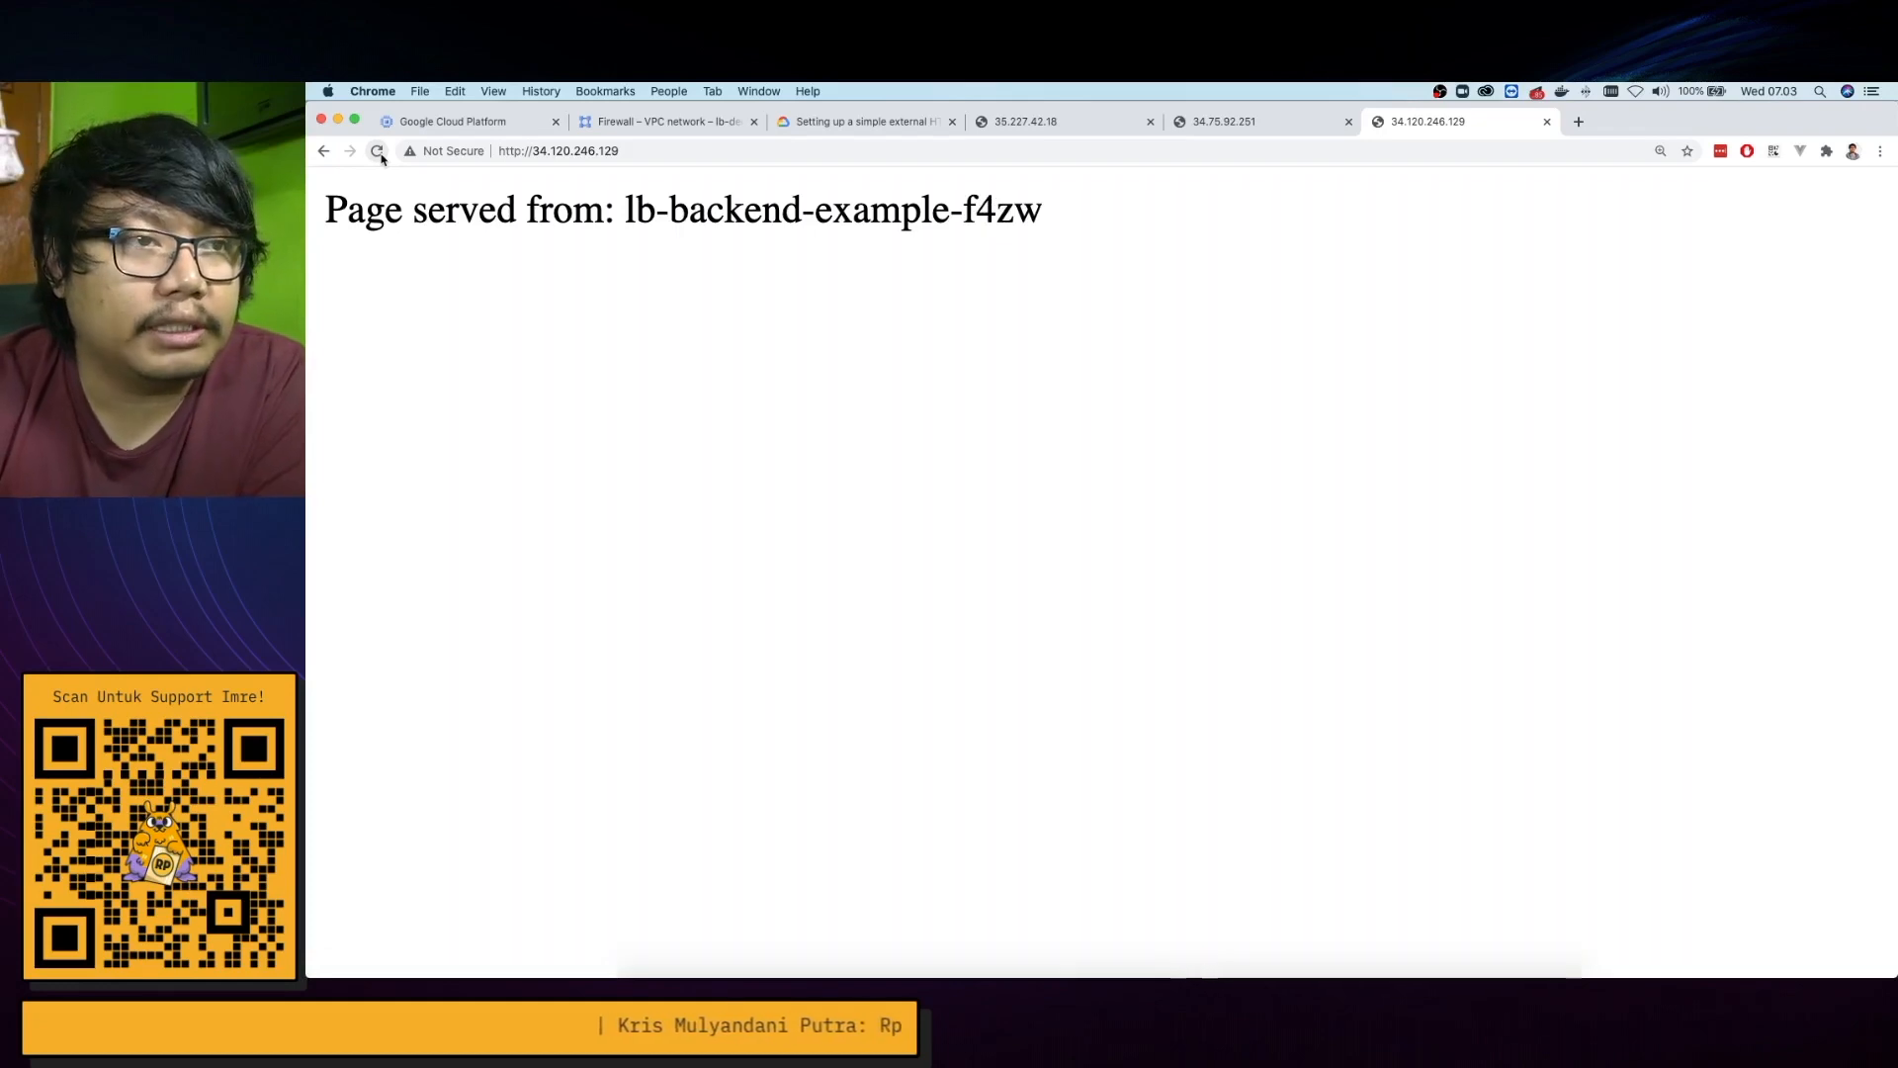